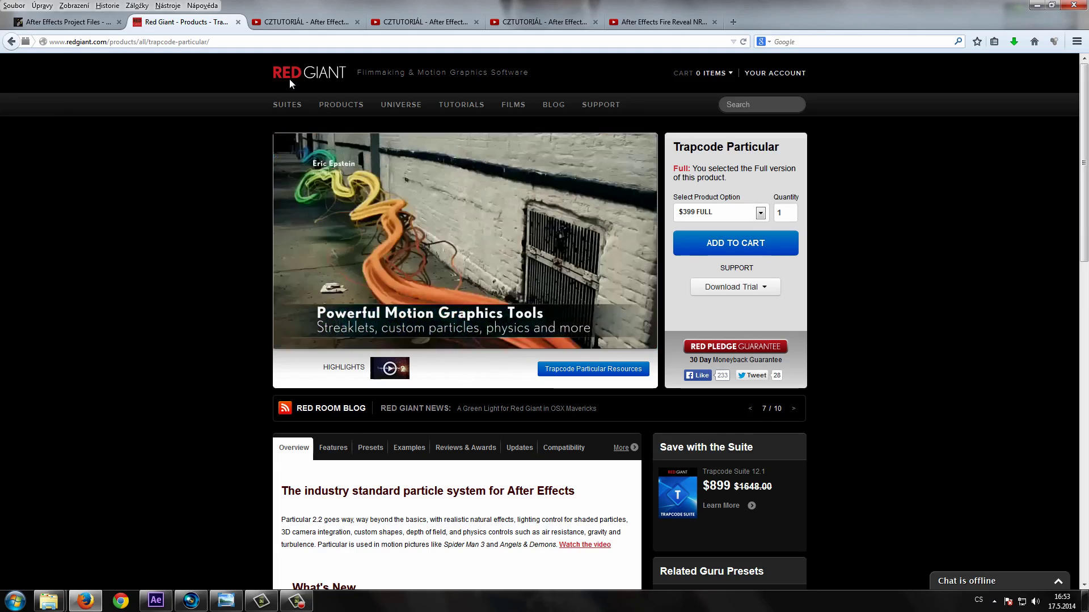
Switch to the YouTube tab playing 'CZTUTORIÁL - After Effects 069 - Partikly'.
{"action": "left_click", "coordinate": [297, 21]}
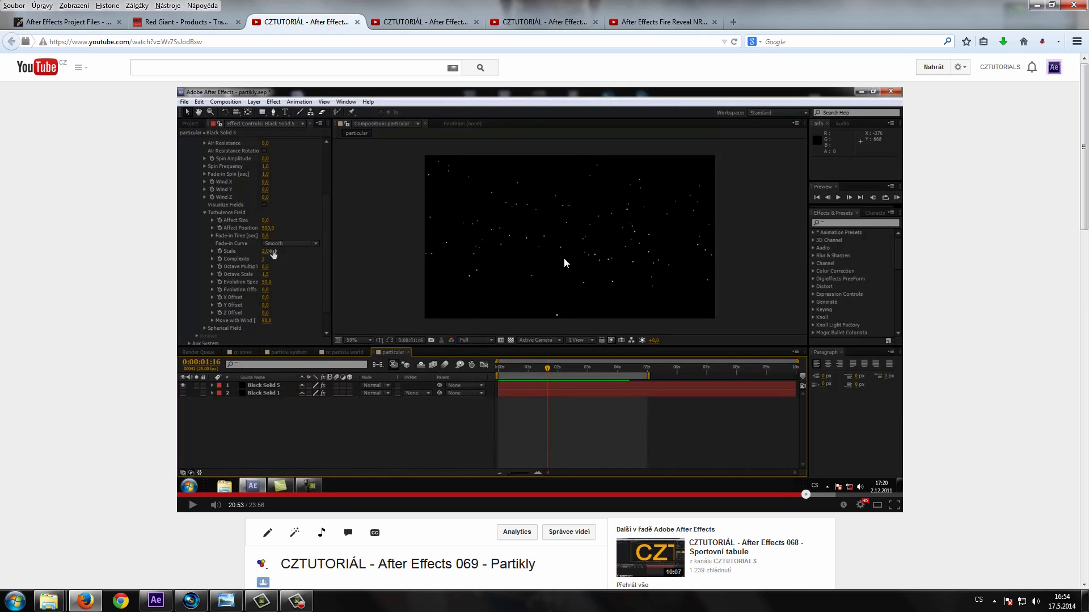
Look through the Particular plugin and Vesmír 2 tutorial tabs.
{"action": "left_click", "coordinate": [427, 22]}
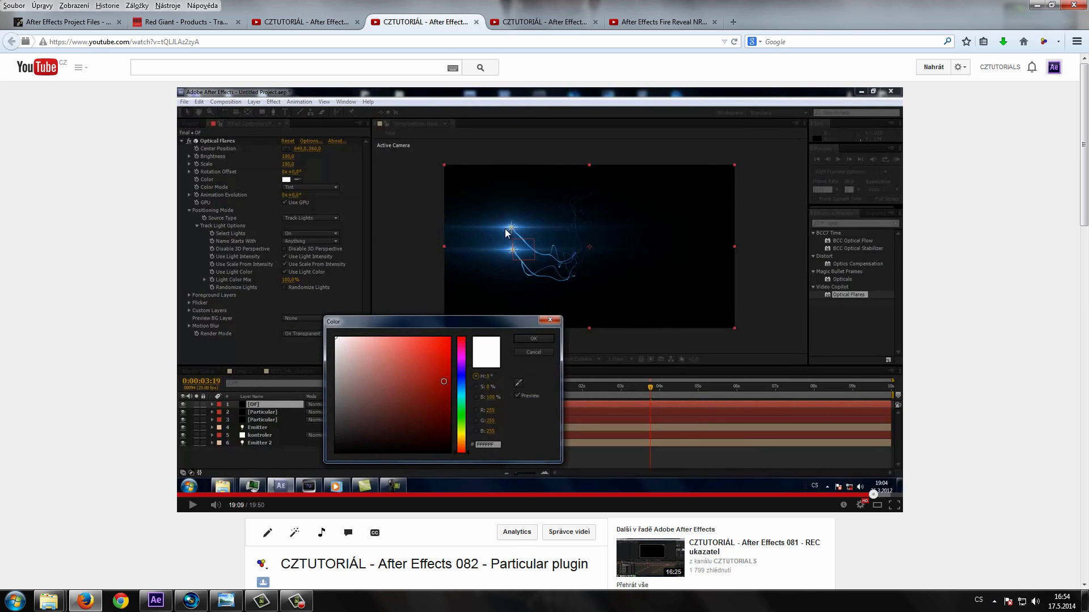
{"action": "left_click", "coordinate": [520, 22]}
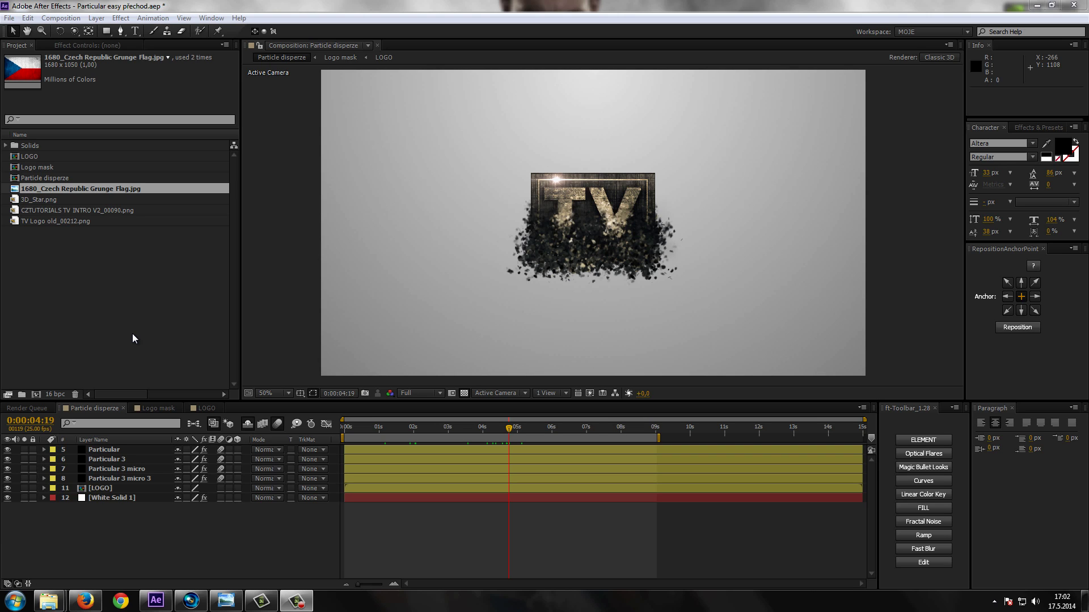
In the LOGO comp, hide the TV logo layer and show the Czech flag layer, then return to Particle disperze.
{"action": "left_click", "coordinate": [90, 409]}
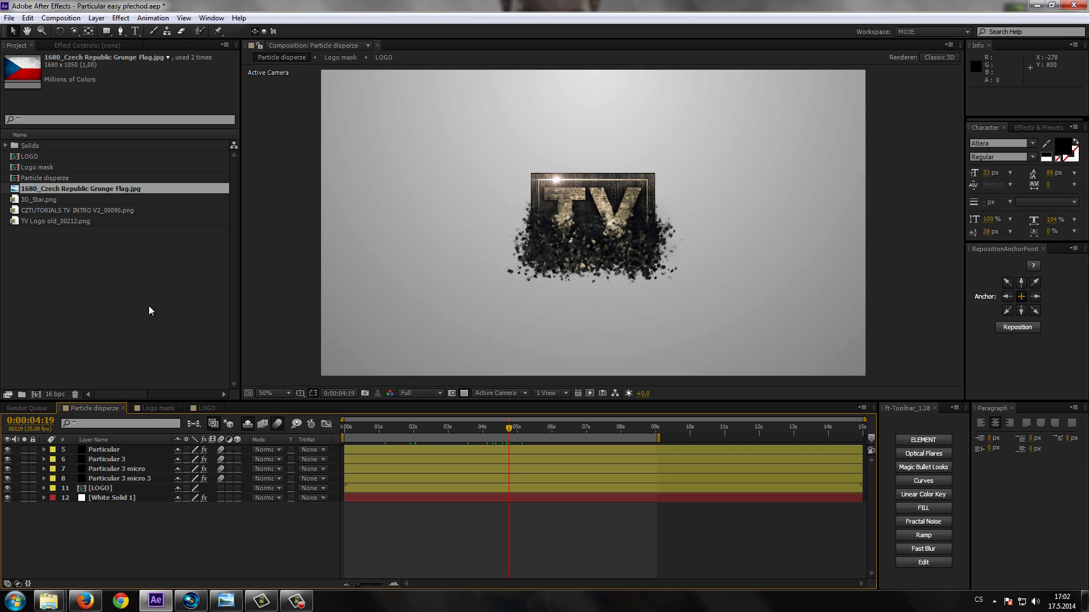
{"action": "left_click", "coordinate": [206, 408]}
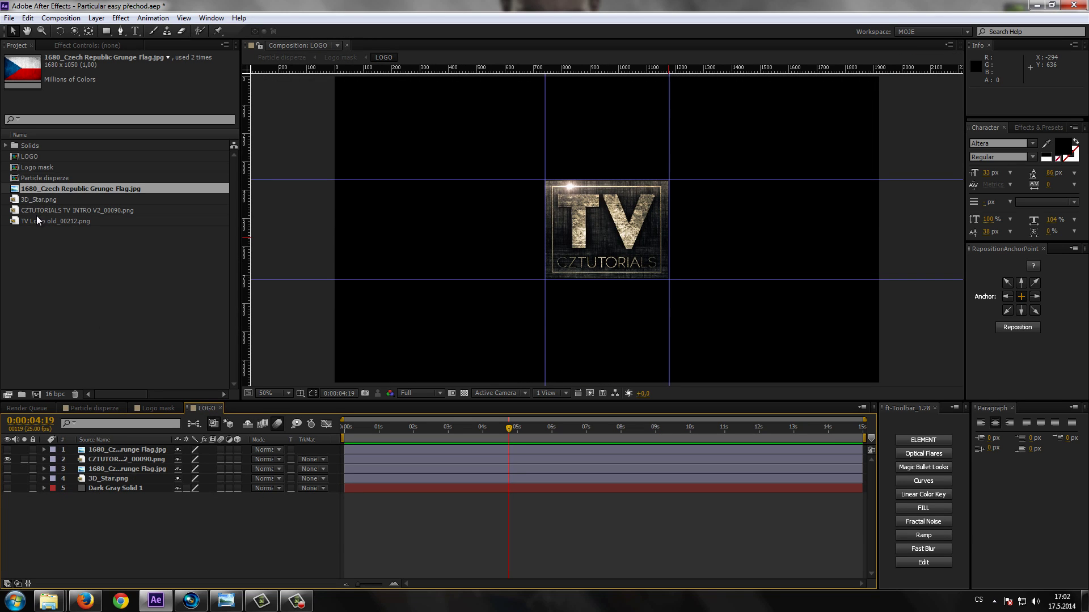
{"action": "left_click", "coordinate": [7, 459]}
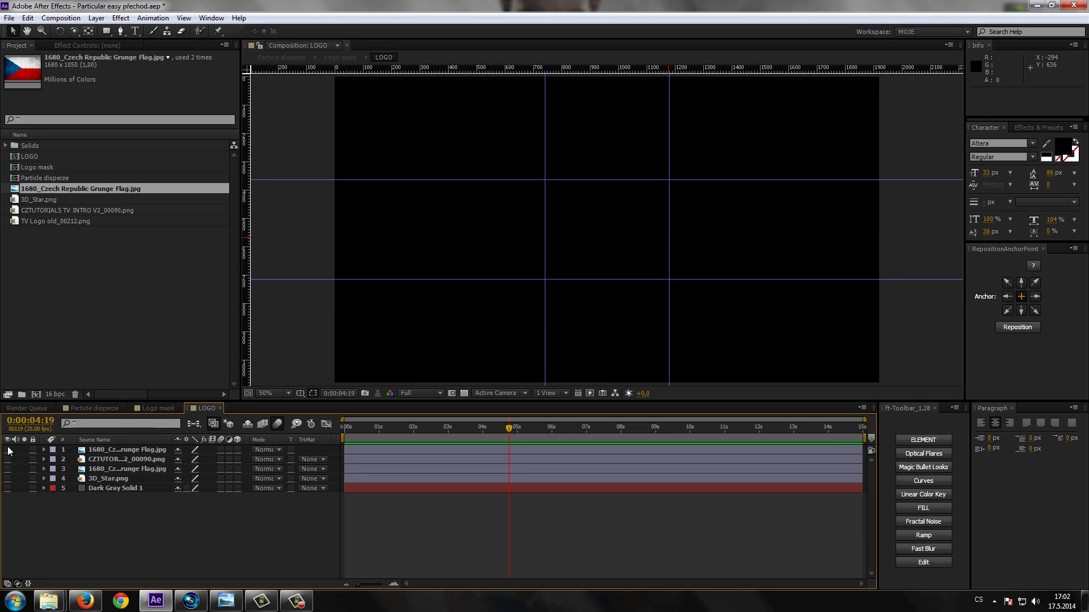
{"action": "left_click", "coordinate": [8, 450]}
{"action": "left_click", "coordinate": [566, 343]}
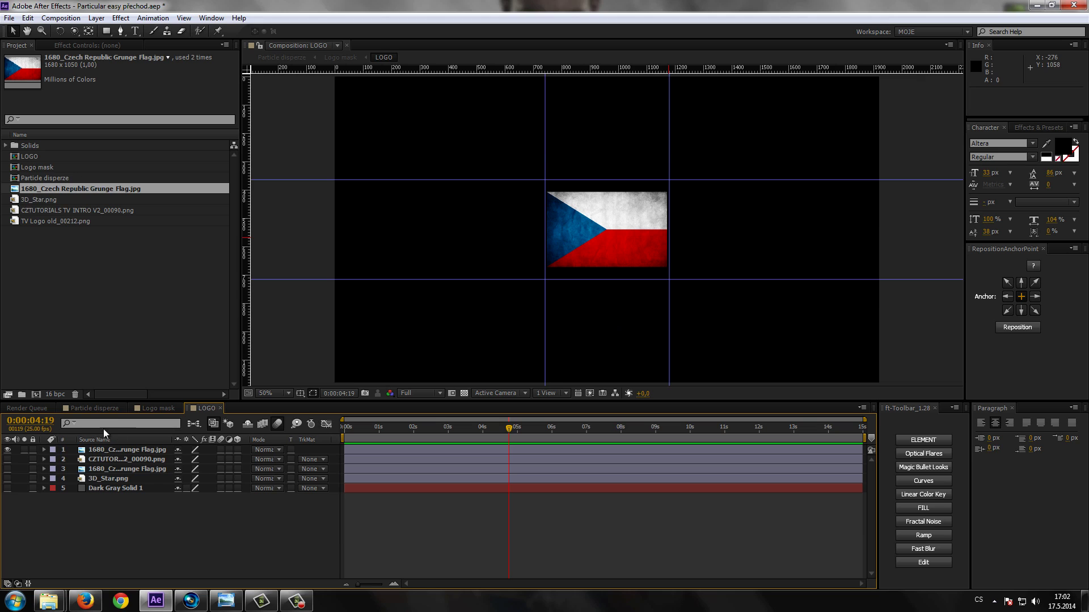
{"action": "left_click", "coordinate": [90, 409]}
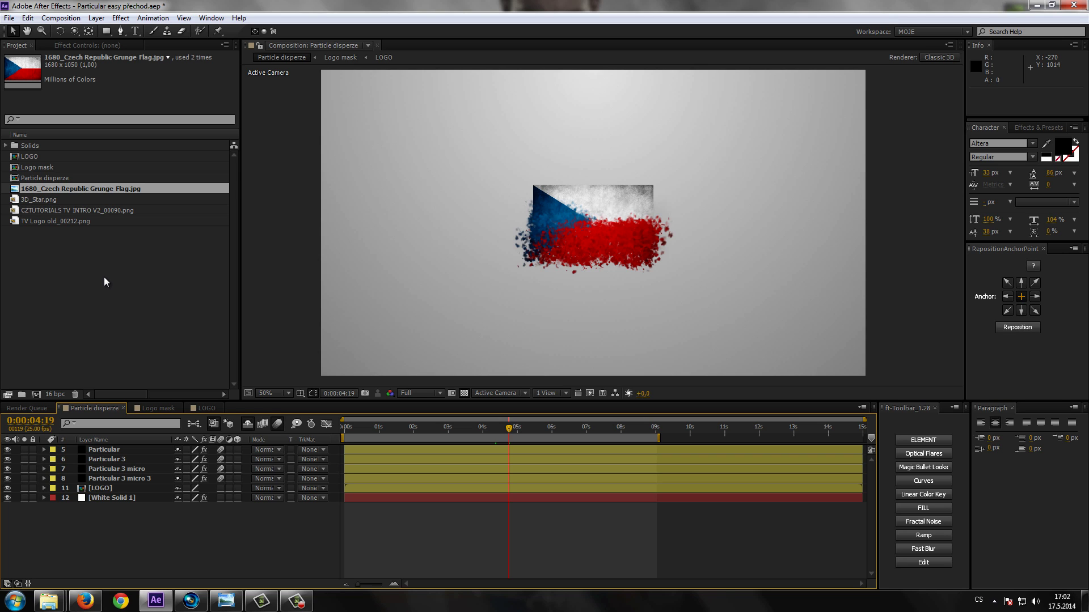
Start a new empty project from File > New > New Project.
{"action": "left_click", "coordinate": [9, 17]}
{"action": "mouse_move", "coordinate": [80, 35]}
{"action": "left_click", "coordinate": [221, 31]}
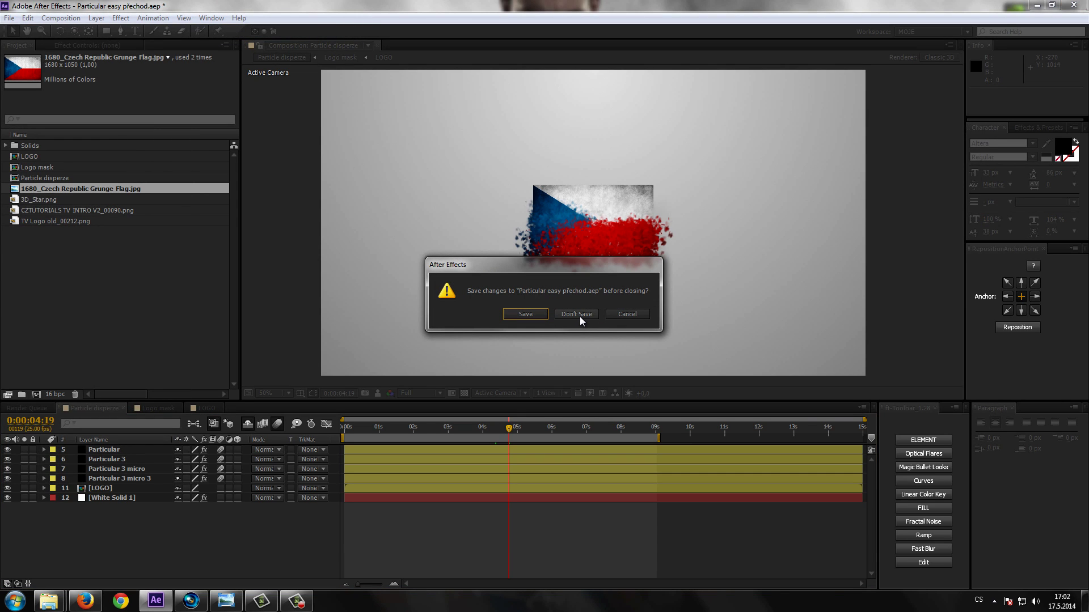
Discard the old project unsaved and import '1680_Czech Republic Grunge Flag.jpg' from the Vlajky folder.
{"action": "left_click", "coordinate": [578, 317]}
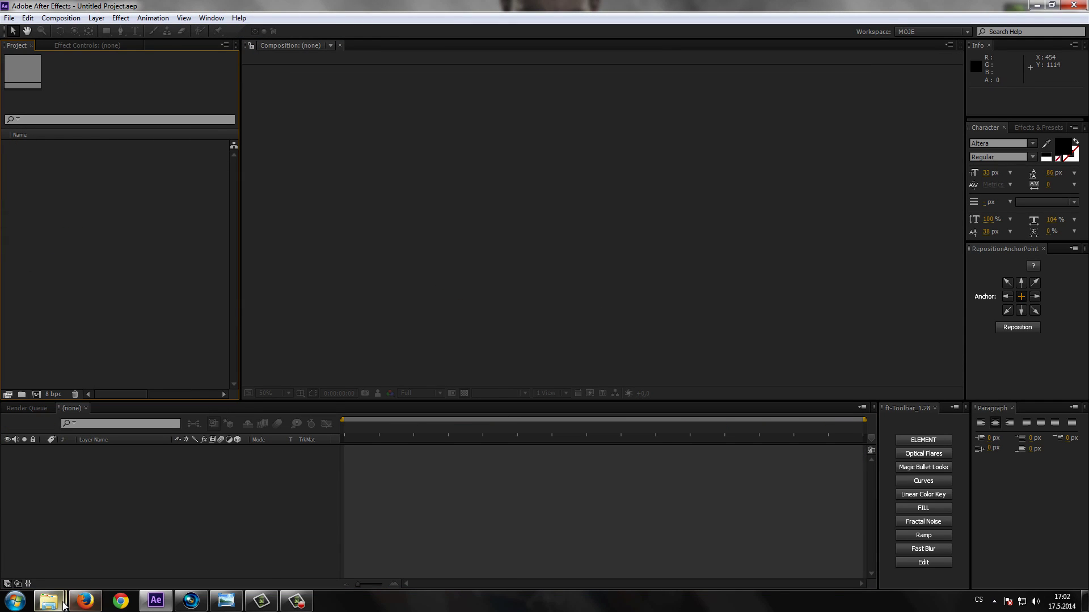
{"action": "mouse_move", "coordinate": [56, 602]}
{"action": "left_click", "coordinate": [74, 567]}
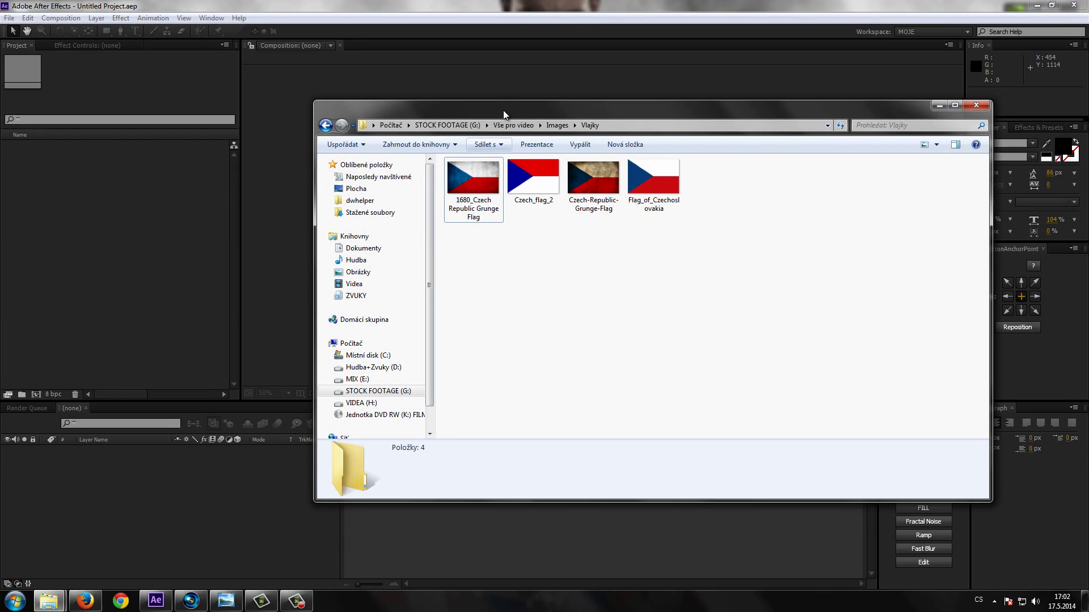
{"action": "left_click_drag", "start_coordinate": [504, 114], "coordinate": [470, 137]}
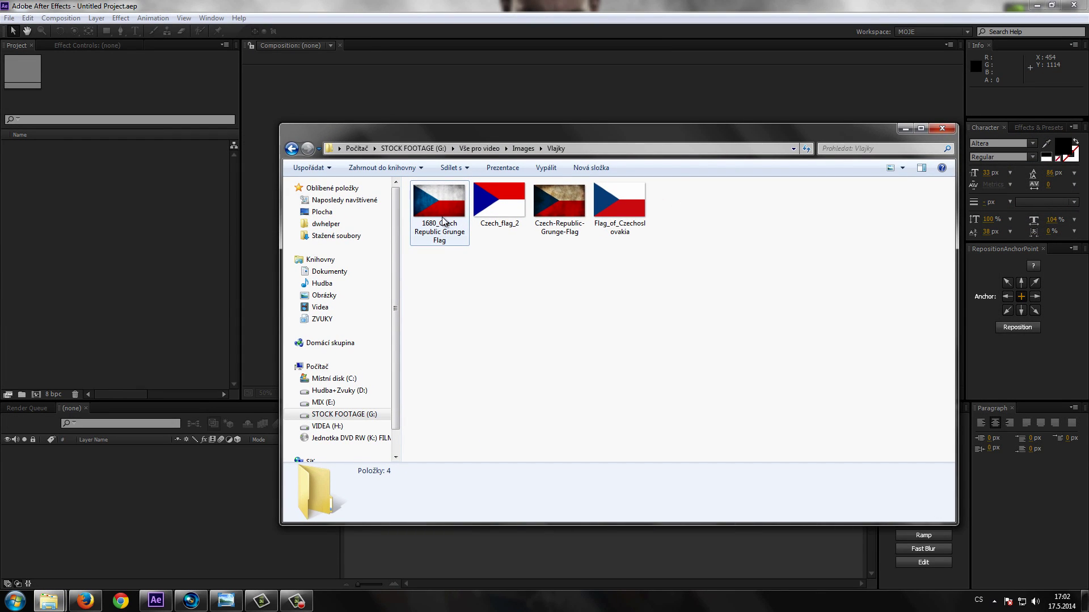
{"action": "left_click_drag", "start_coordinate": [444, 221], "coordinate": [93, 284]}
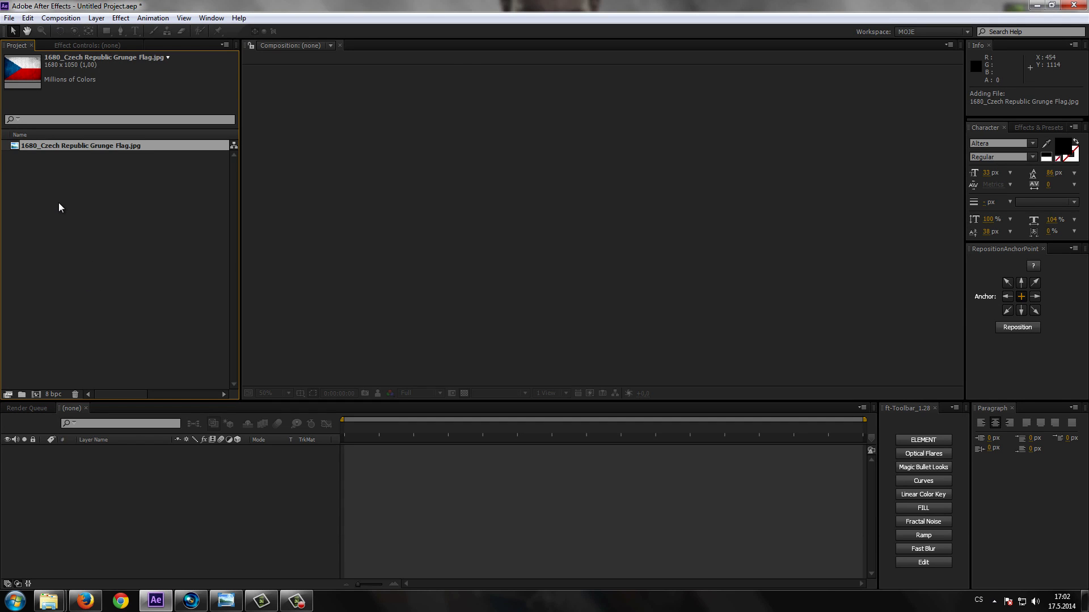
Create three compositions named Logo výměna, Logo - přechod and Final.
{"action": "right_click", "coordinate": [39, 190]}
{"action": "left_click", "coordinate": [113, 195]}
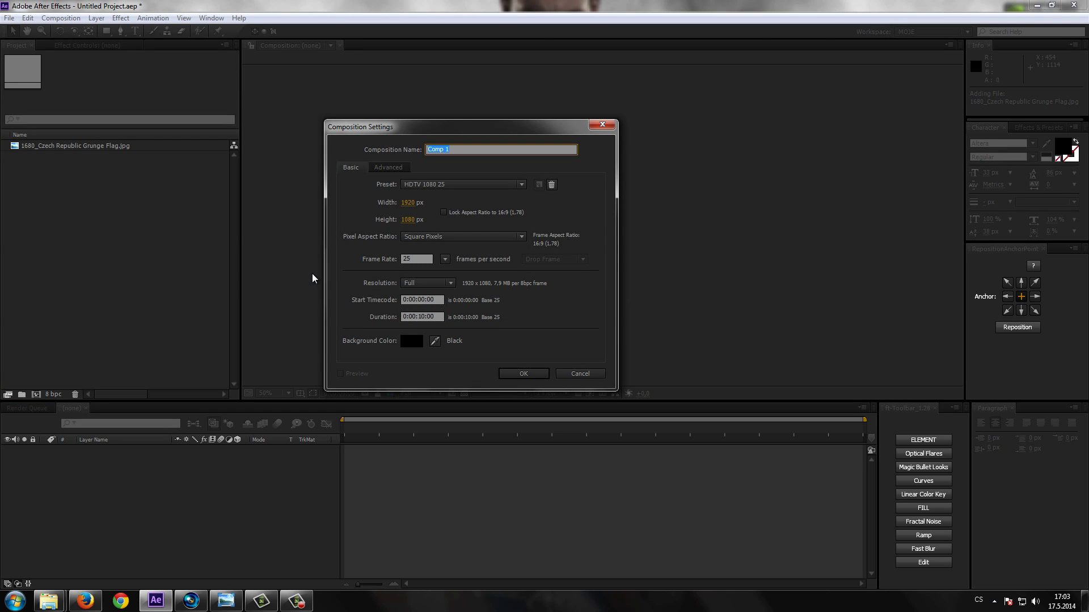
{"action": "type", "text": "Logo výměna"}
{"action": "key", "text": "Return"}
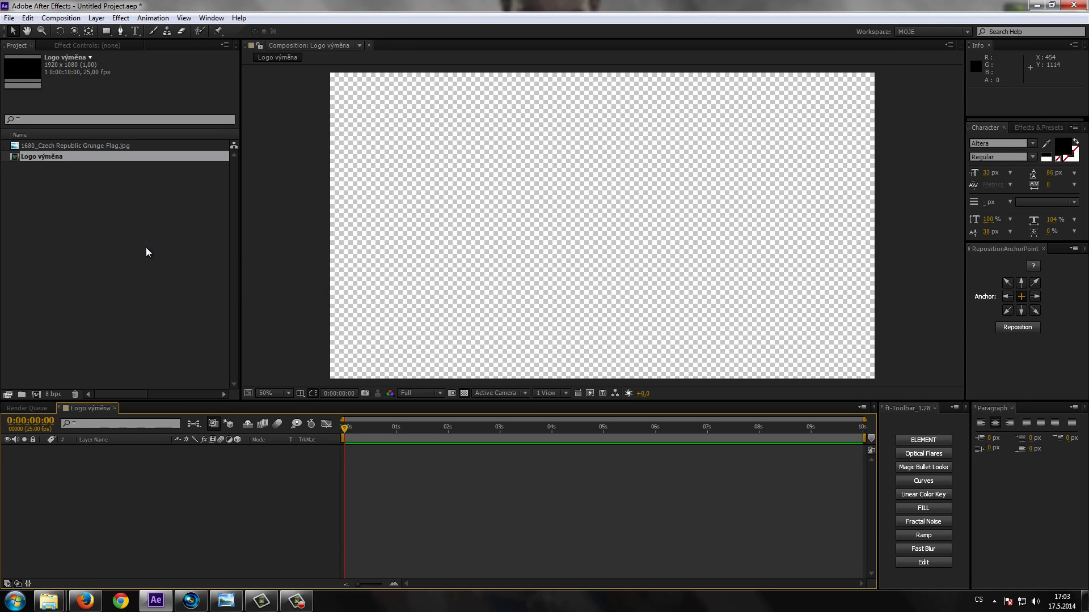
{"action": "right_click", "coordinate": [52, 204]}
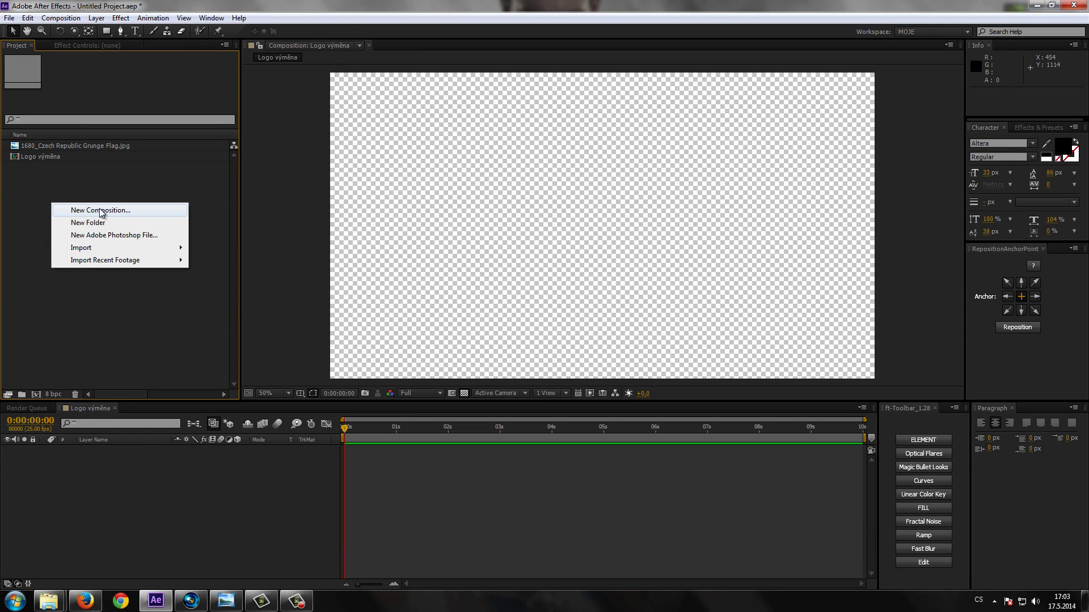
{"action": "left_click", "coordinate": [101, 211]}
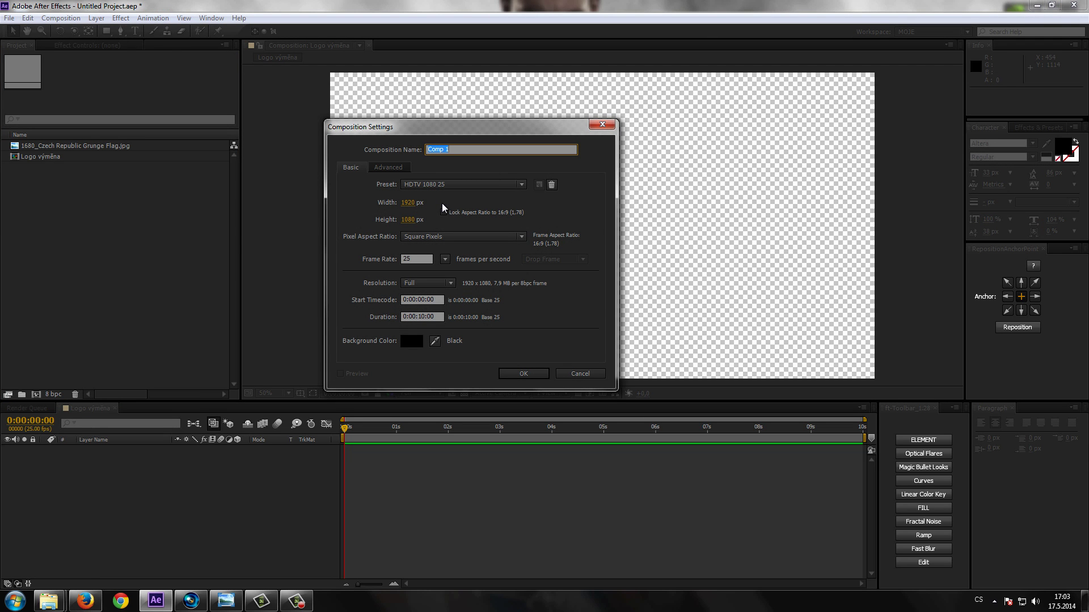
{"action": "type", "text": "Logo - přech"}
{"action": "type", "text": "od"}
{"action": "key", "text": "Return"}
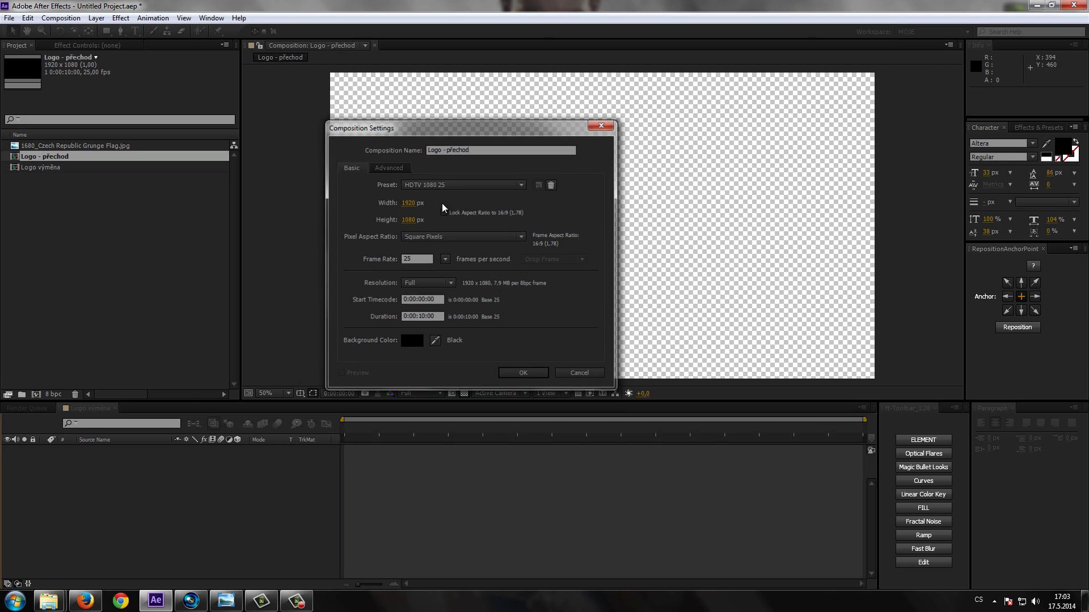
{"action": "right_click", "coordinate": [92, 254]}
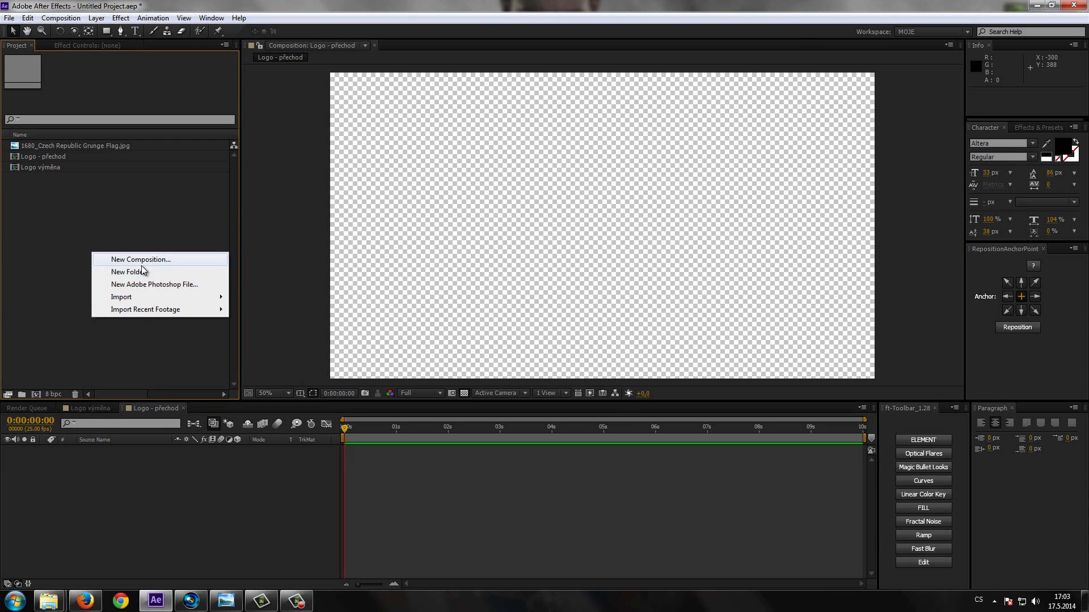
{"action": "left_click", "coordinate": [124, 260]}
{"action": "type", "text": "Final"}
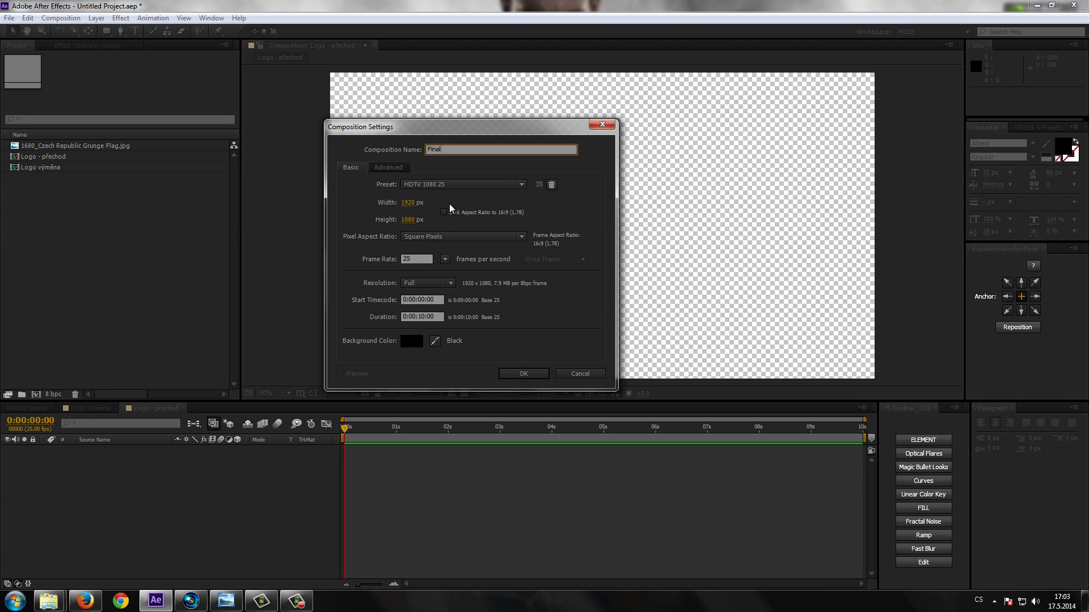
{"action": "key", "text": "Return"}
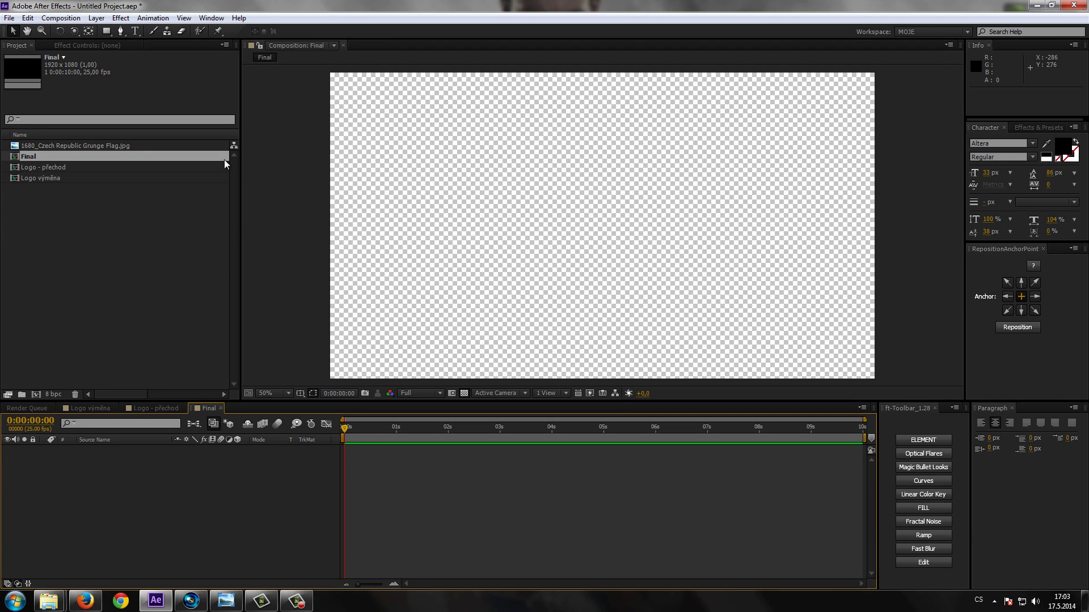
Open Logo výměna and order the timeline tabs Final, Logo - přechod, Logo výměna.
{"action": "left_click", "coordinate": [57, 179]}
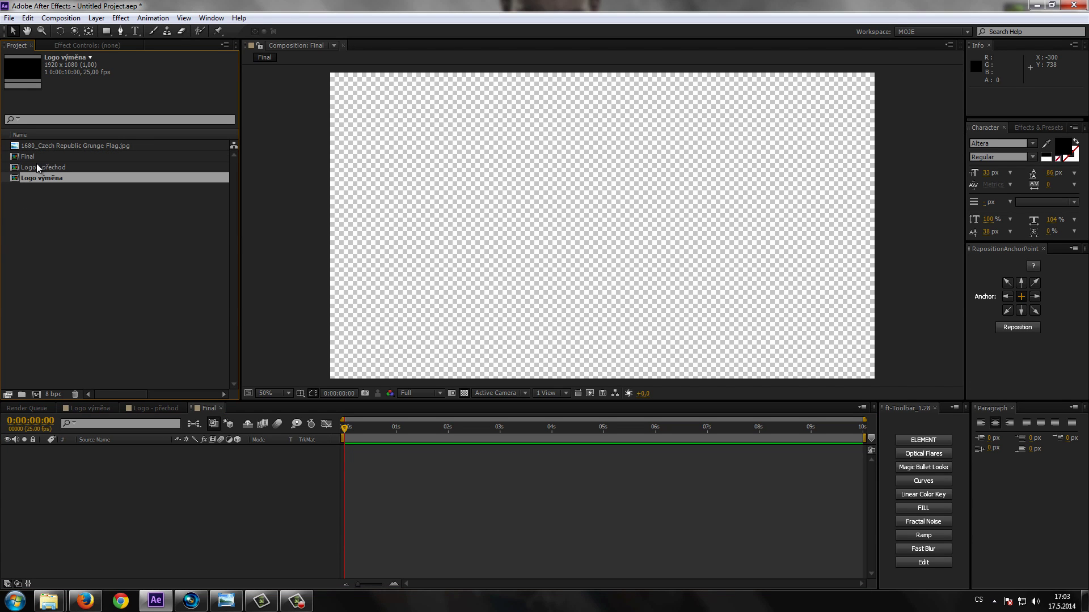
{"action": "double_click", "coordinate": [47, 182]}
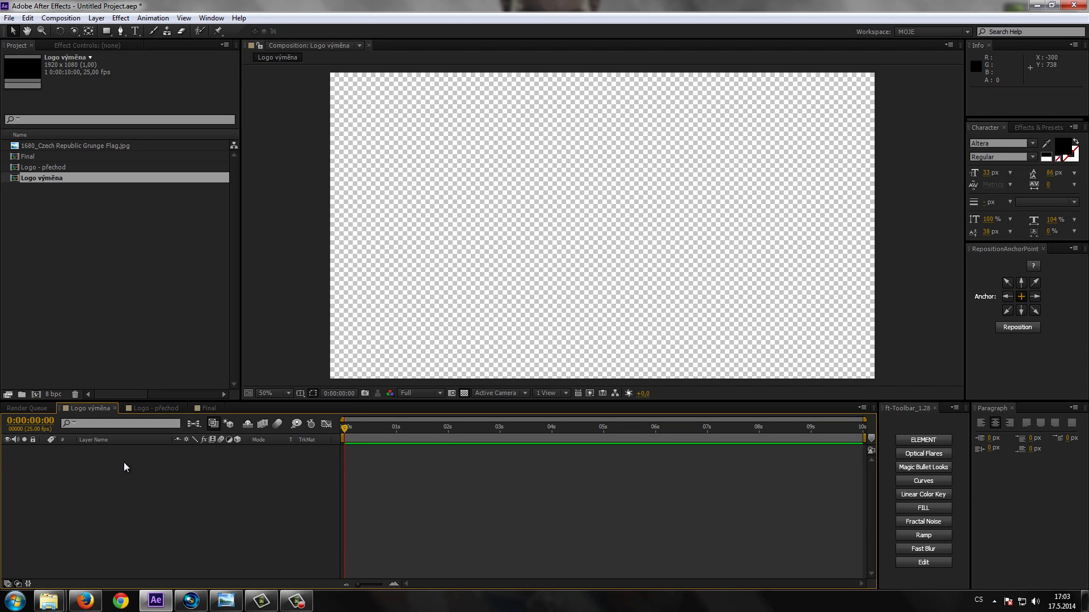
{"action": "left_click_drag", "start_coordinate": [206, 409], "coordinate": [73, 408]}
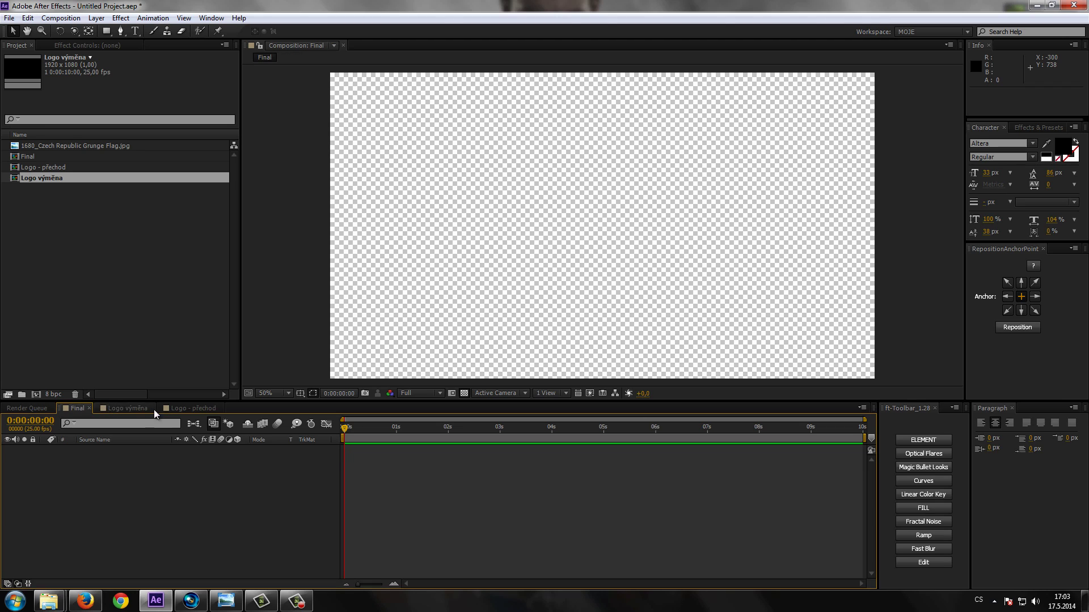
{"action": "left_click_drag", "start_coordinate": [191, 409], "coordinate": [131, 408]}
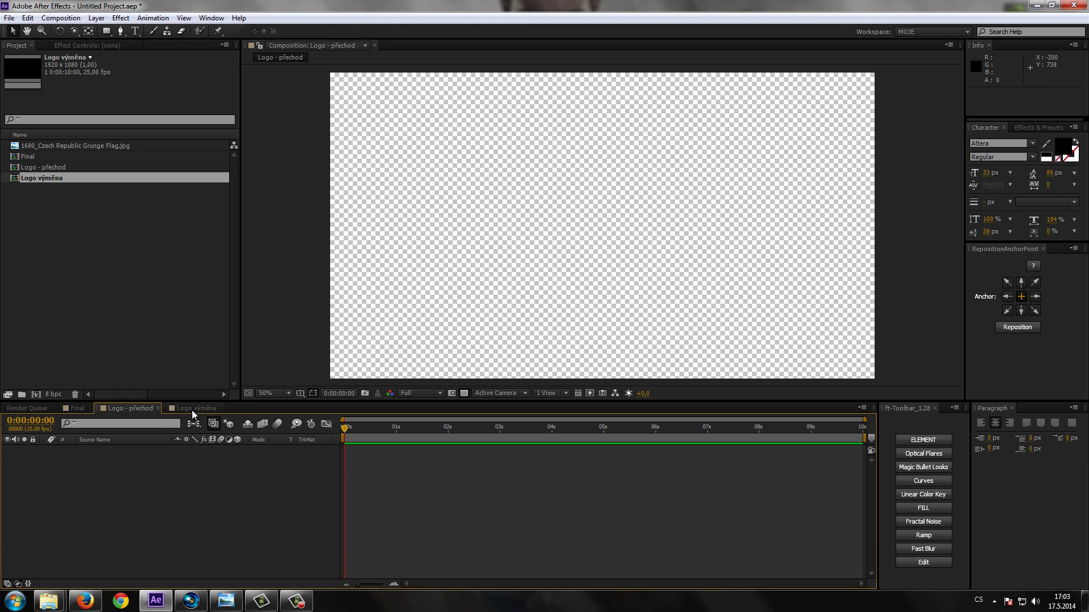
{"action": "left_click", "coordinate": [196, 409]}
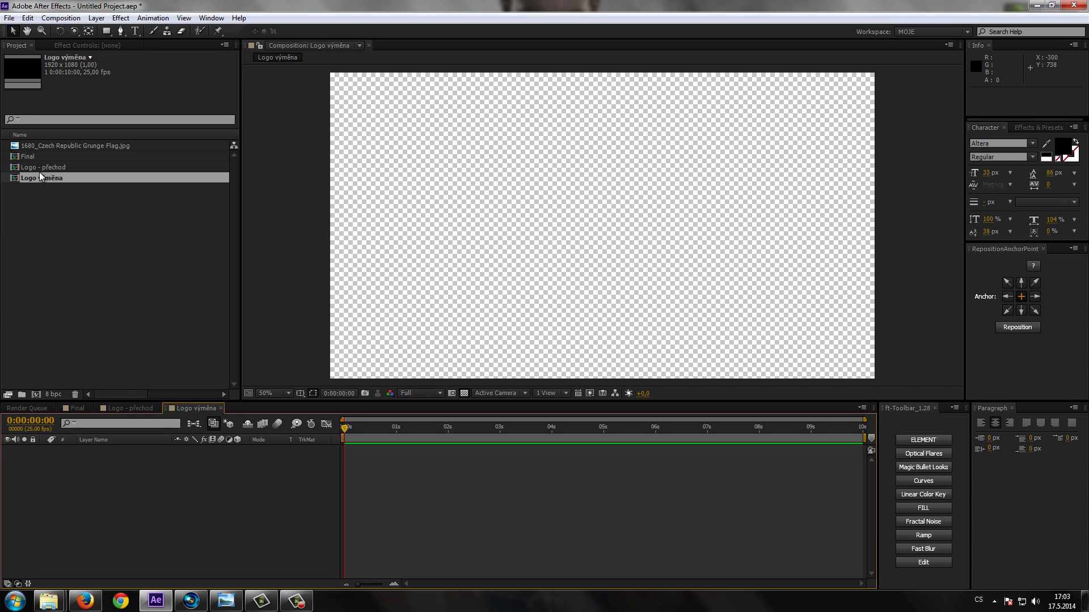
Place the flag image in Logo výměna, scale it to about 35%, and show a black background.
{"action": "mouse_move", "coordinate": [28, 146]}
{"action": "left_mouse_down"}
{"action": "mouse_move", "coordinate": [102, 307]}
{"action": "mouse_move", "coordinate": [138, 473]}
{"action": "left_mouse_up"}
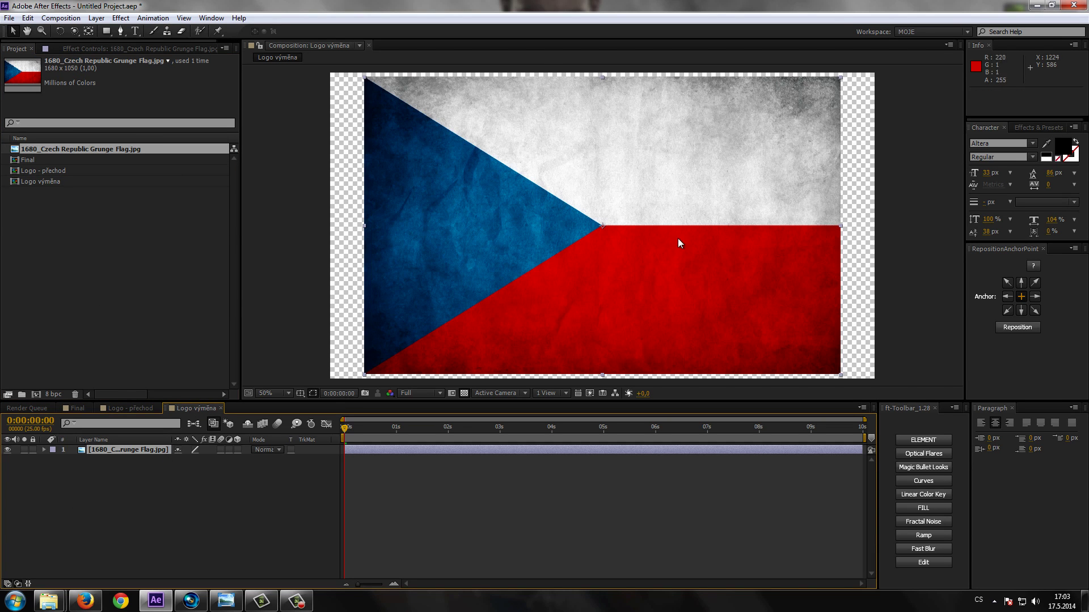
{"action": "key", "text": "comma"}
{"action": "left_click_drag", "start_coordinate": [723, 230], "coordinate": [657, 227]}
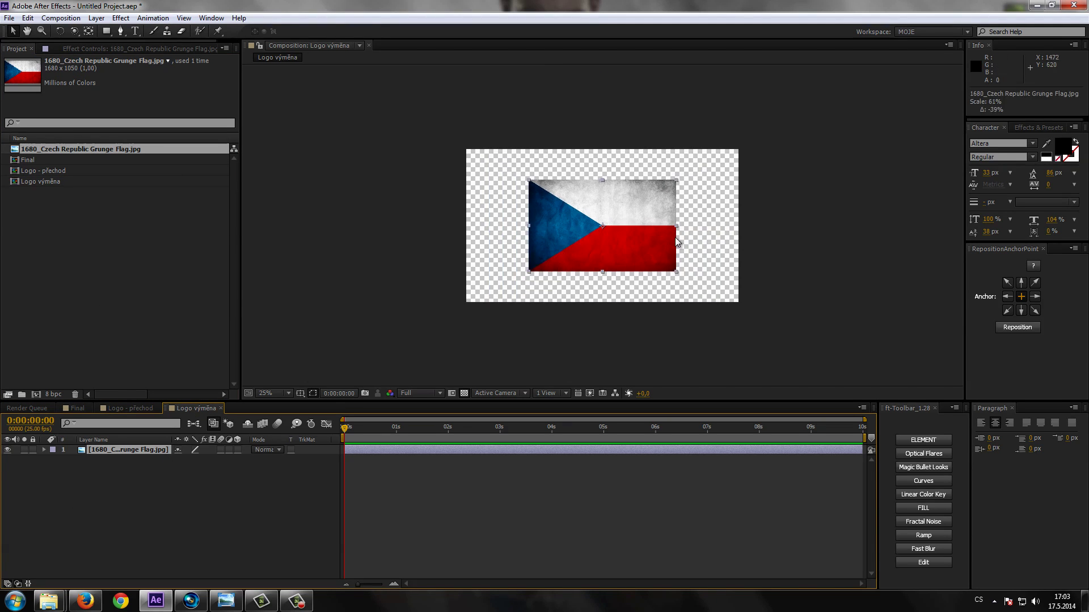
{"action": "key", "text": "period"}
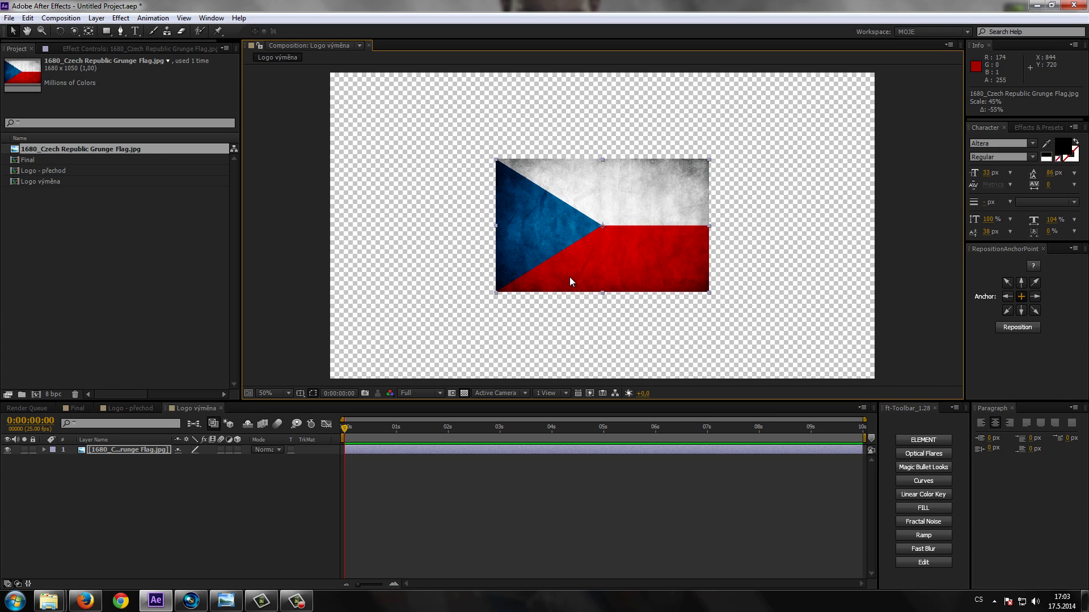
{"action": "left_click", "coordinate": [125, 449]}
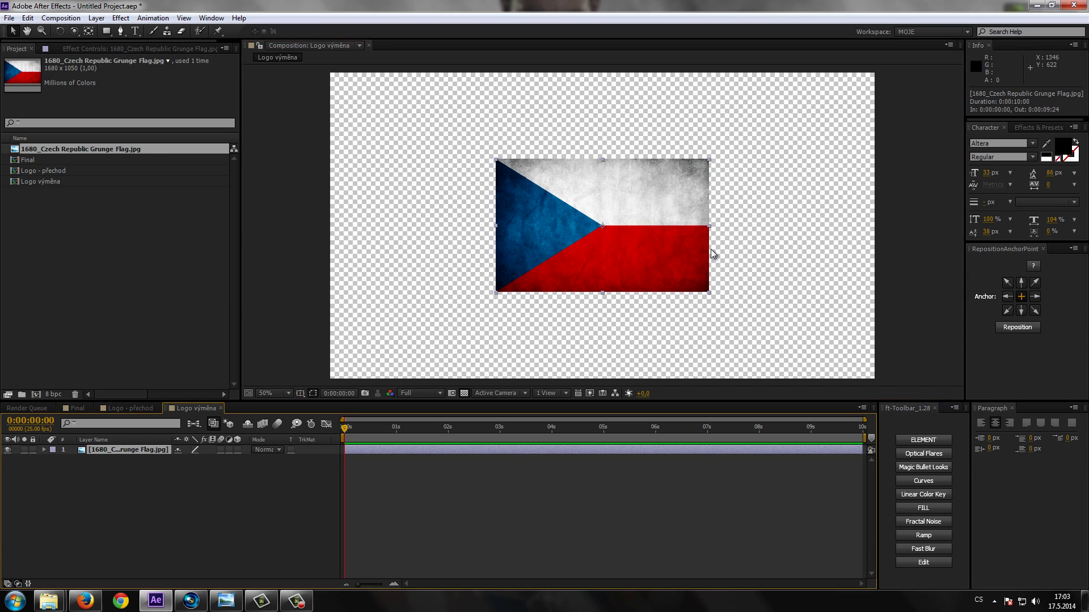
{"action": "left_click", "coordinate": [464, 393]}
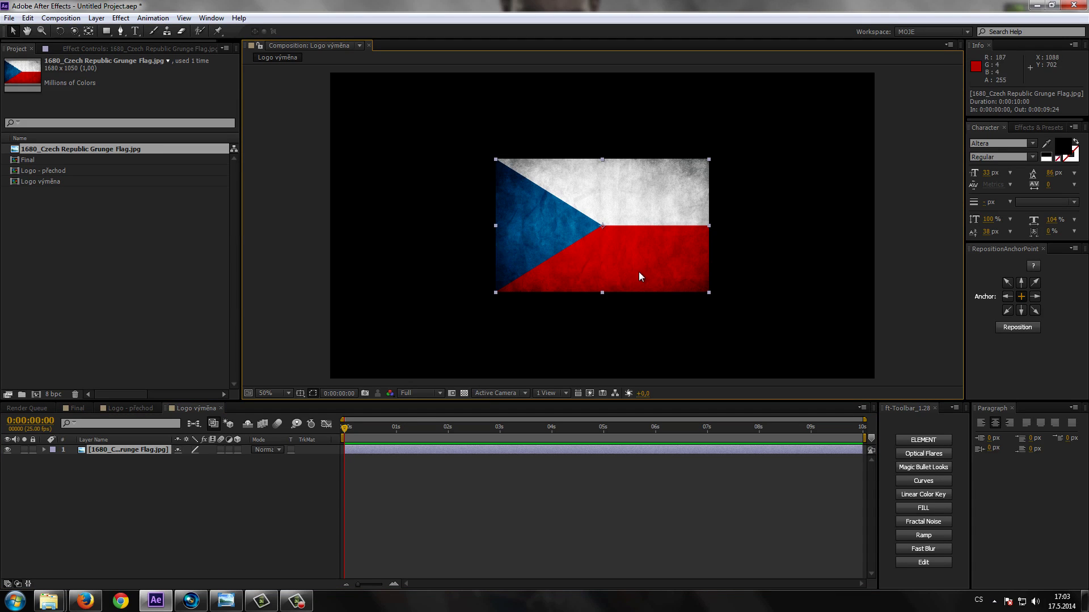
{"action": "left_click_drag", "start_coordinate": [709, 225], "coordinate": [687, 229]}
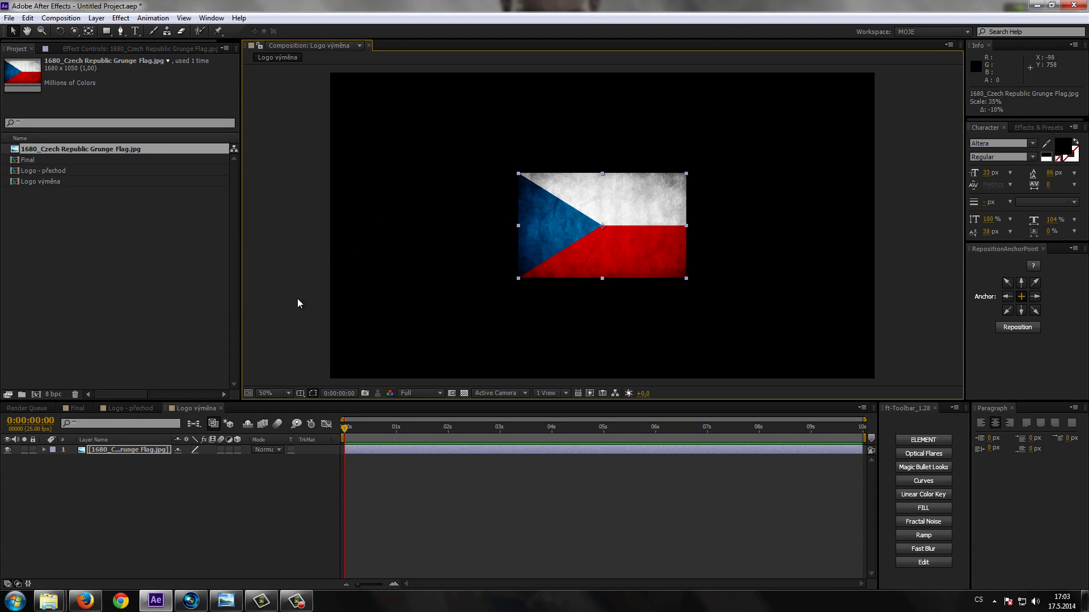
{"action": "left_click", "coordinate": [84, 544]}
Show rulers and place guides on the flag's left, top, right and bottom edges.
{"action": "key", "text": "ctrl+r"}
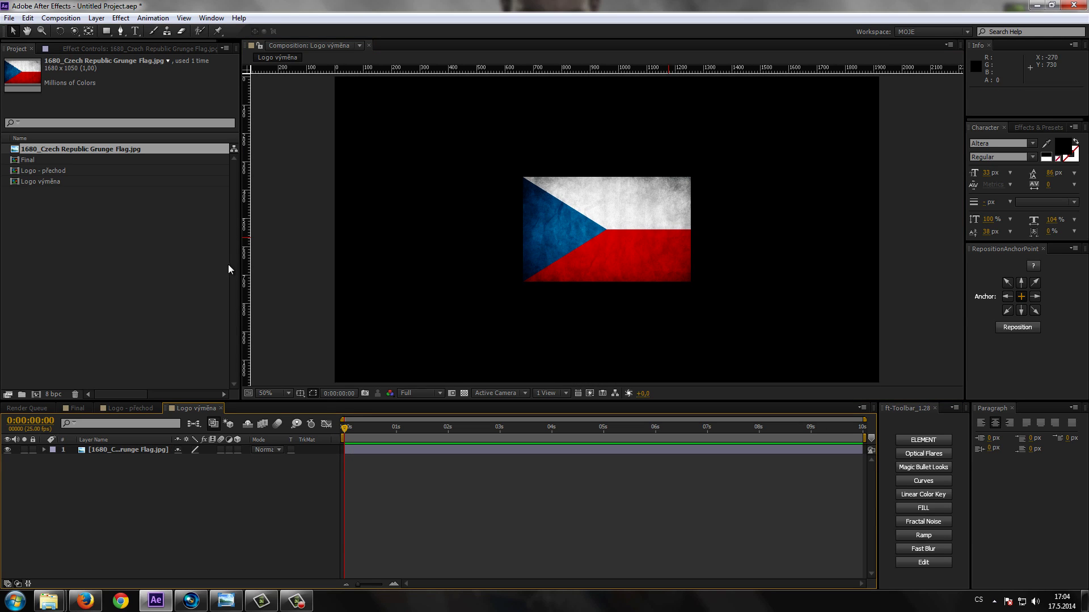
{"action": "left_click_drag", "start_coordinate": [244, 265], "coordinate": [522, 258]}
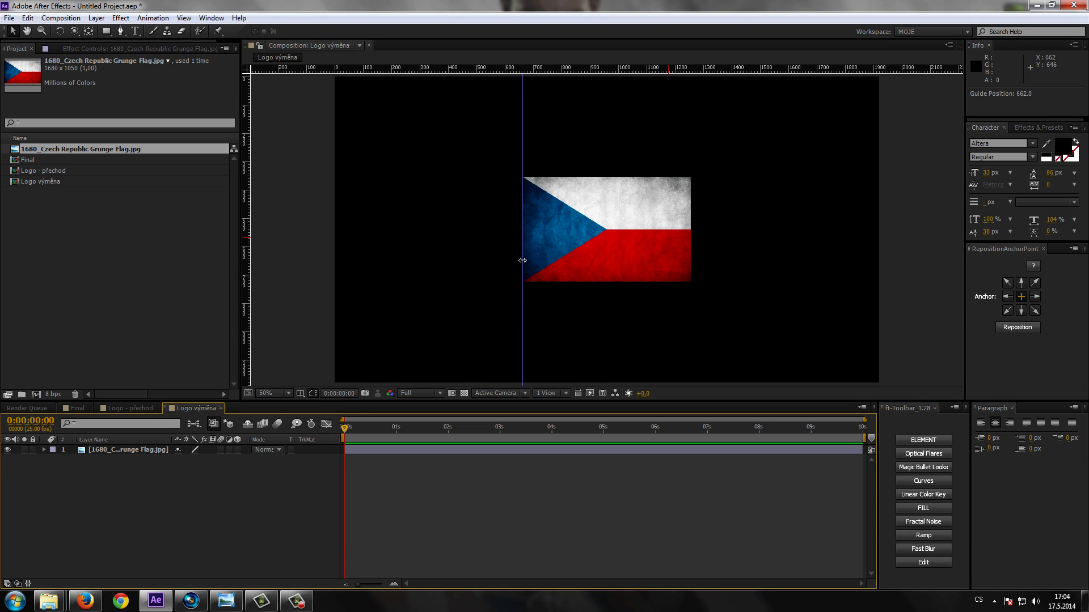
{"action": "left_click_drag", "start_coordinate": [598, 72], "coordinate": [602, 176]}
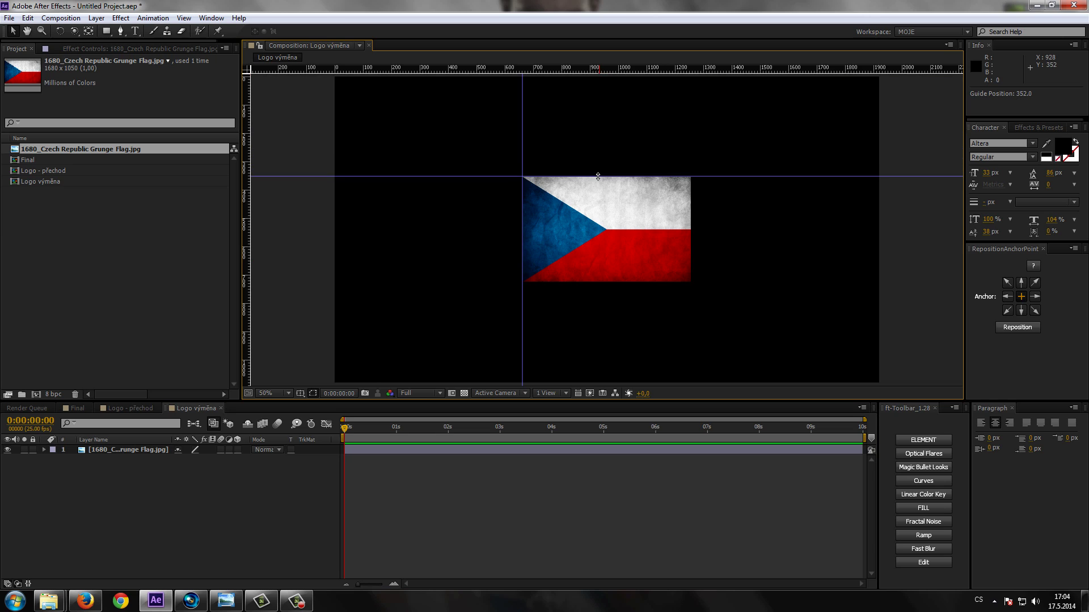
{"action": "left_click_drag", "start_coordinate": [246, 269], "coordinate": [691, 268]}
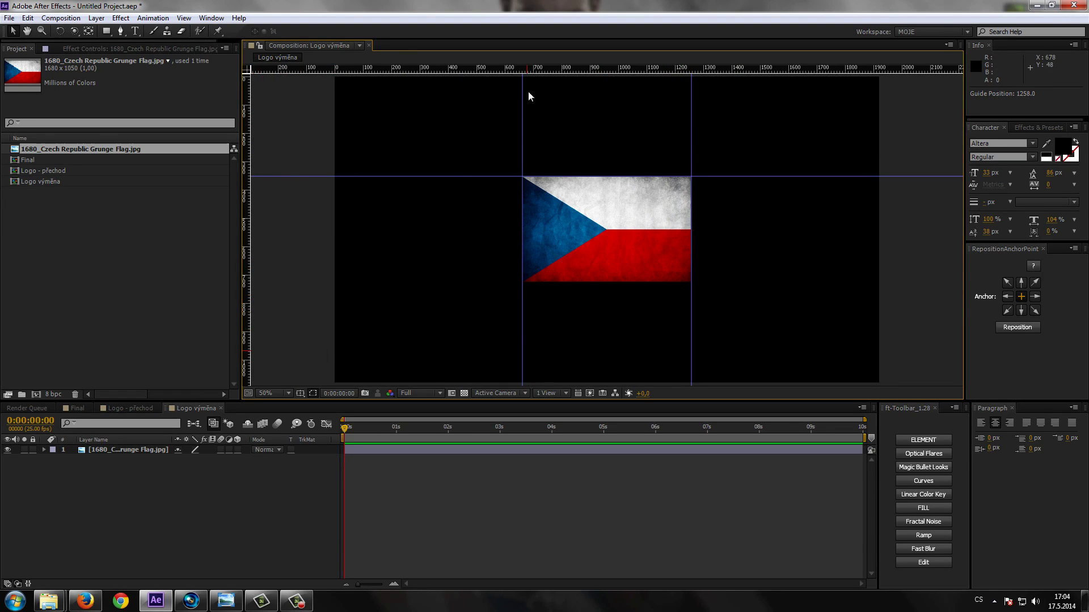
{"action": "left_click_drag", "start_coordinate": [588, 68], "coordinate": [586, 281]}
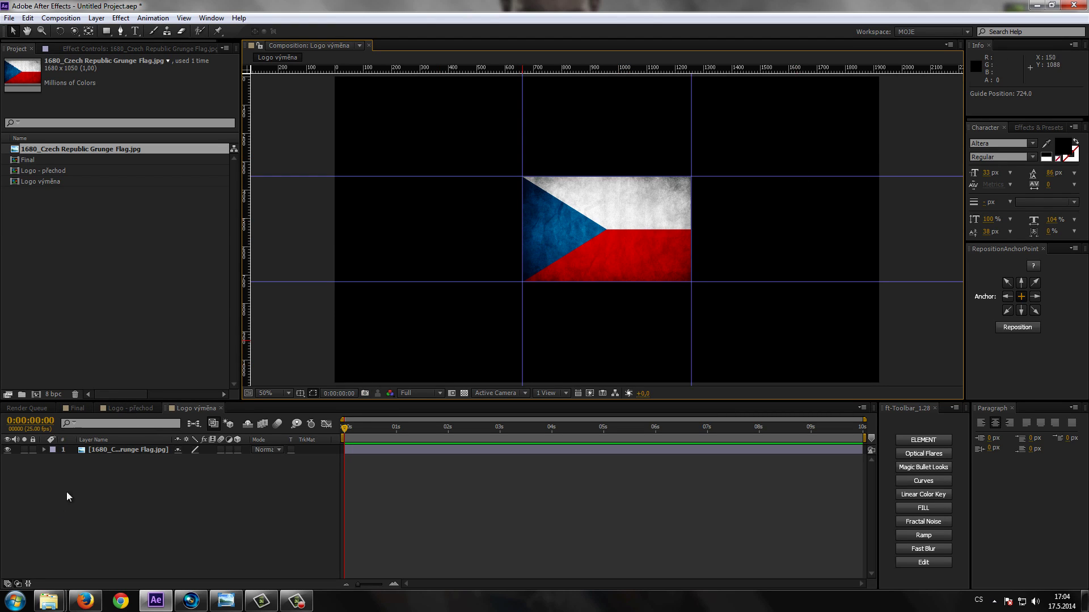
Add Logo výměna as a layer in Logo - přechod and switch off the transparency grid.
{"action": "left_click", "coordinate": [127, 409]}
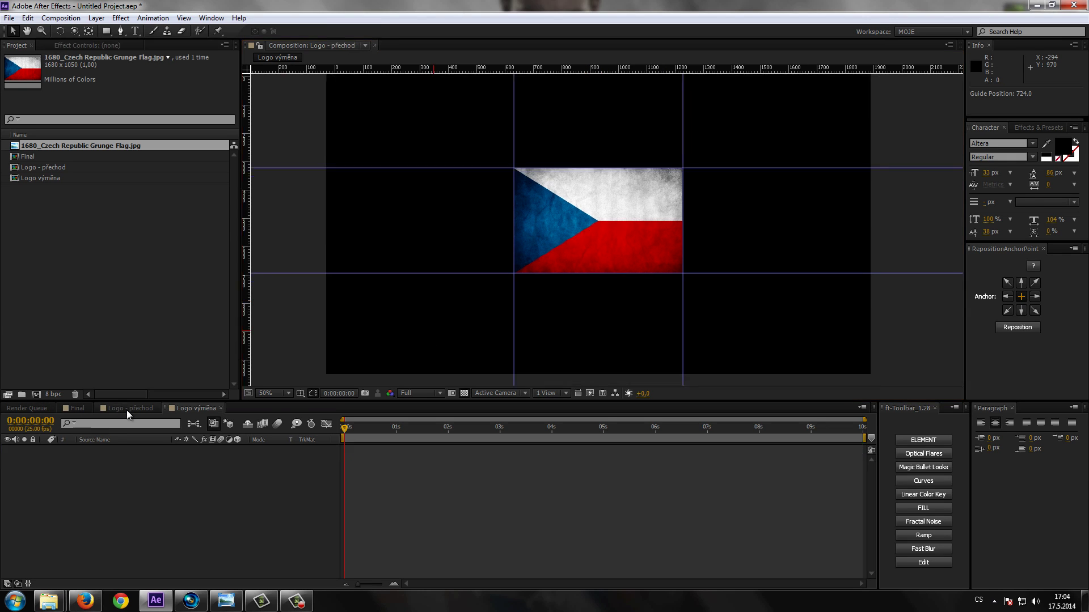
{"action": "left_click", "coordinate": [39, 178]}
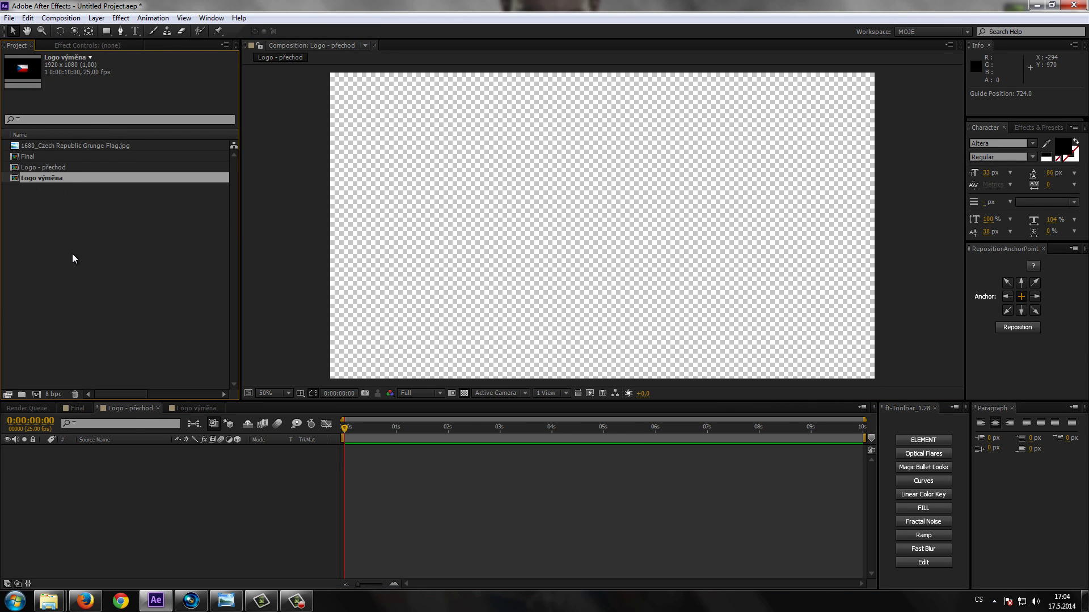
{"action": "left_click_drag", "start_coordinate": [46, 178], "coordinate": [147, 471]}
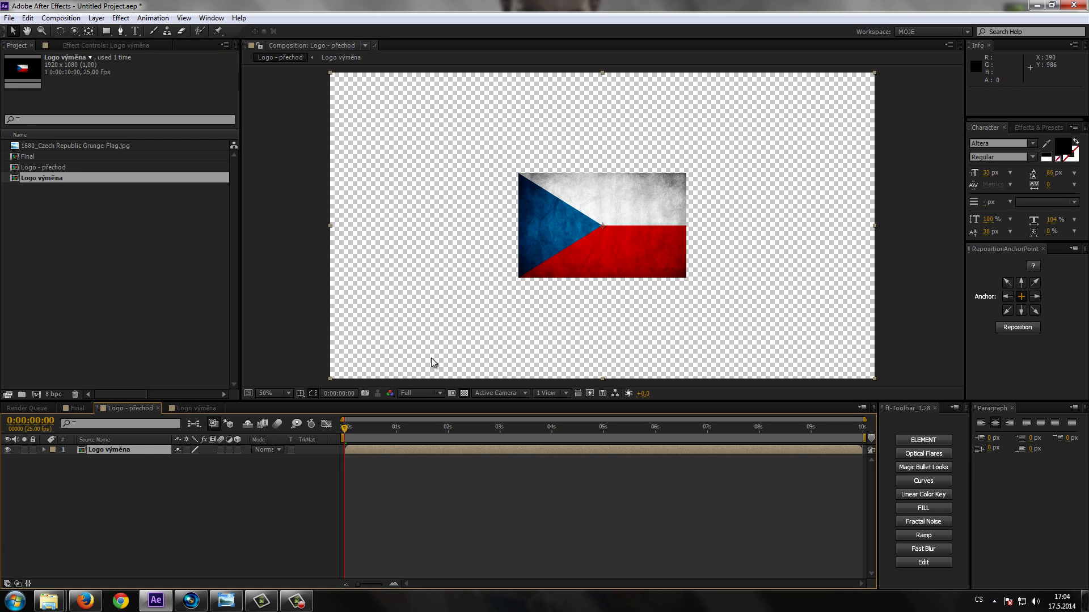
{"action": "left_click", "coordinate": [116, 452]}
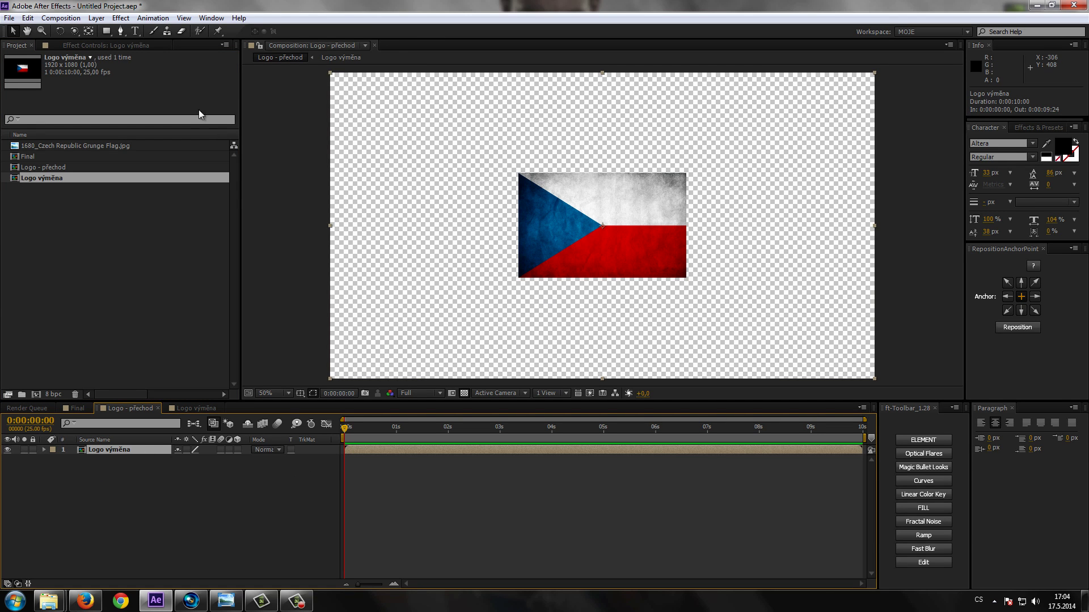
{"action": "left_click", "coordinate": [462, 393]}
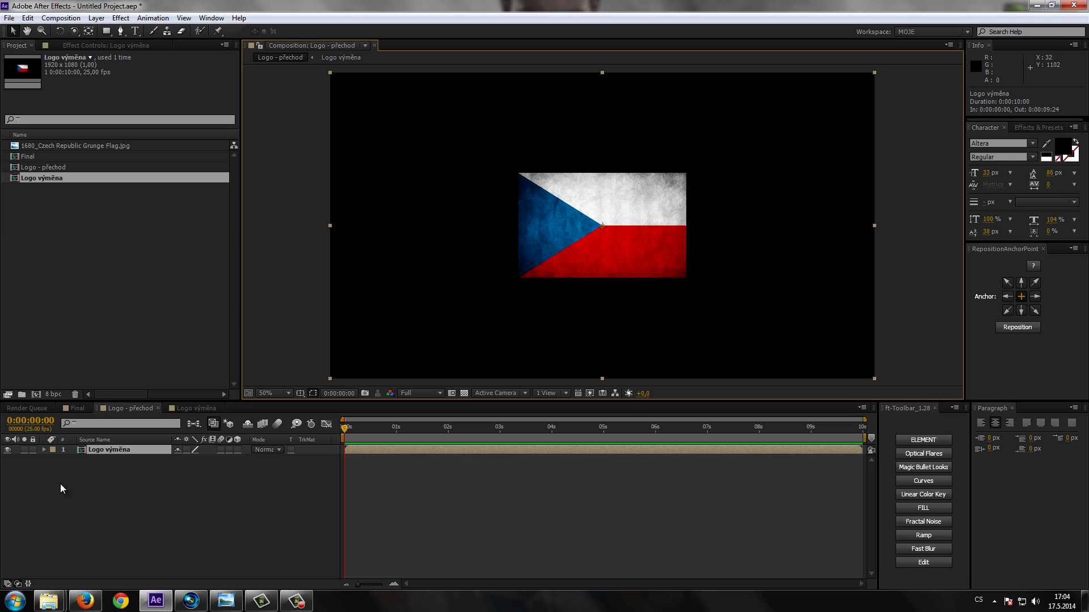
{"action": "left_click", "coordinate": [107, 32]}
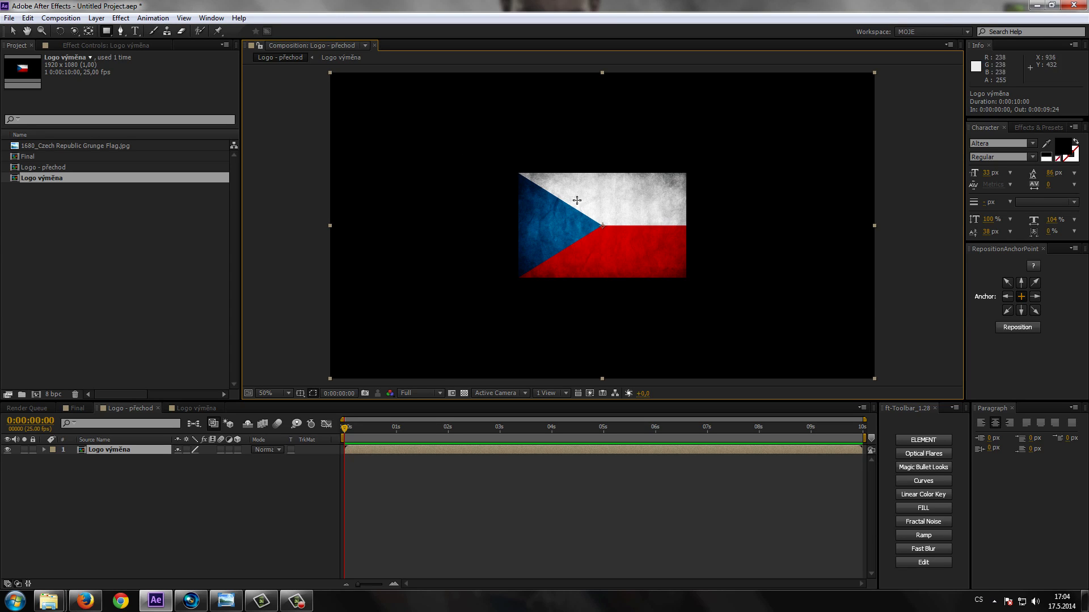
{"action": "left_click", "coordinate": [118, 468]}
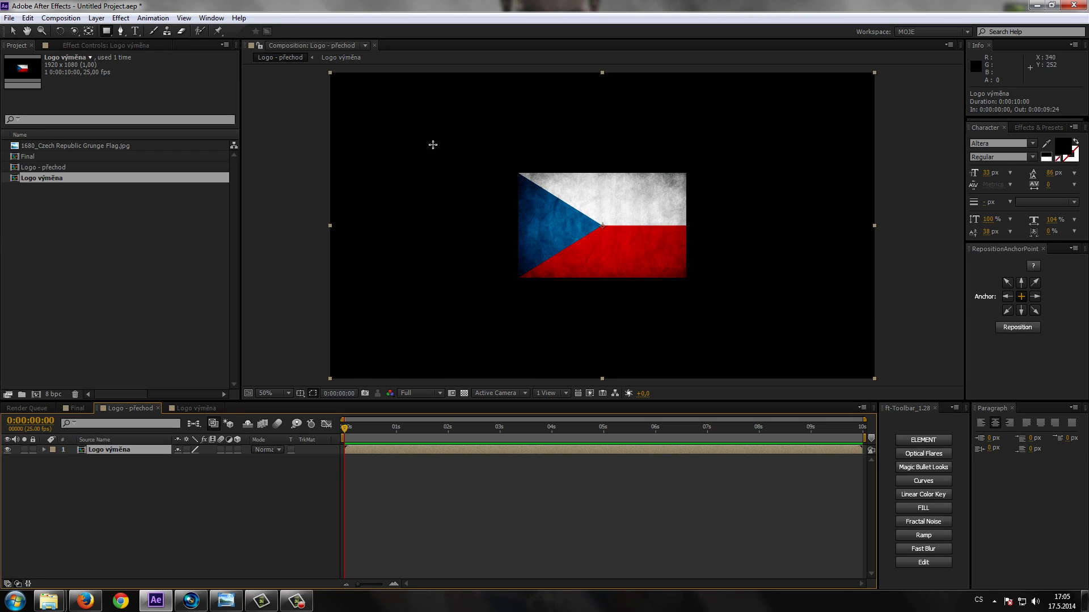
Draw a tall, narrow rectangular mask just left of the flag.
{"action": "left_click_drag", "start_coordinate": [430, 143], "coordinate": [461, 317]}
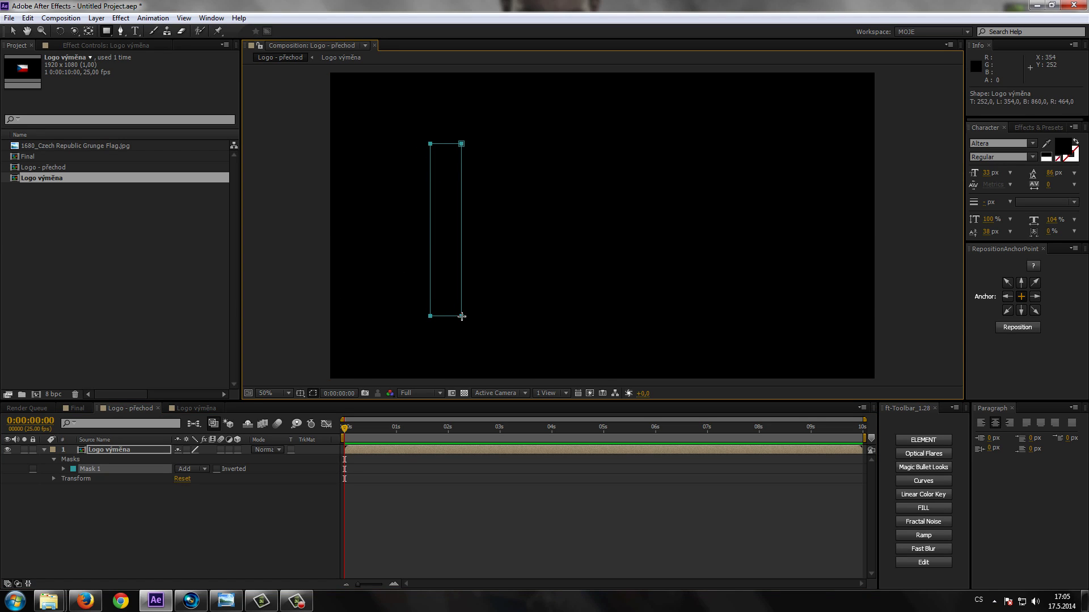
{"action": "left_click_drag", "start_coordinate": [462, 316], "coordinate": [453, 320]}
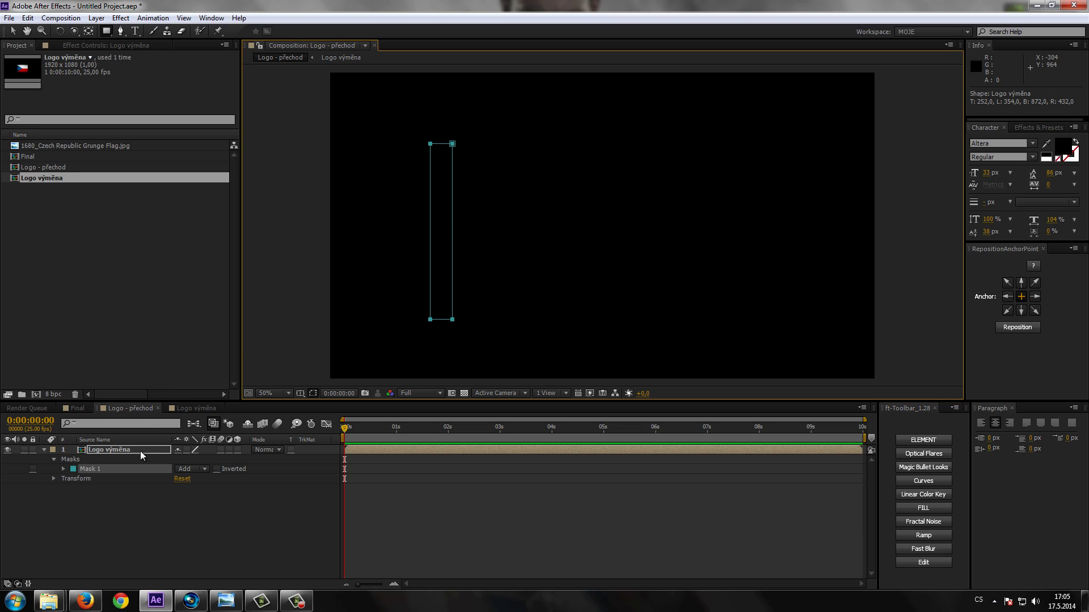
{"action": "left_click", "coordinate": [93, 469]}
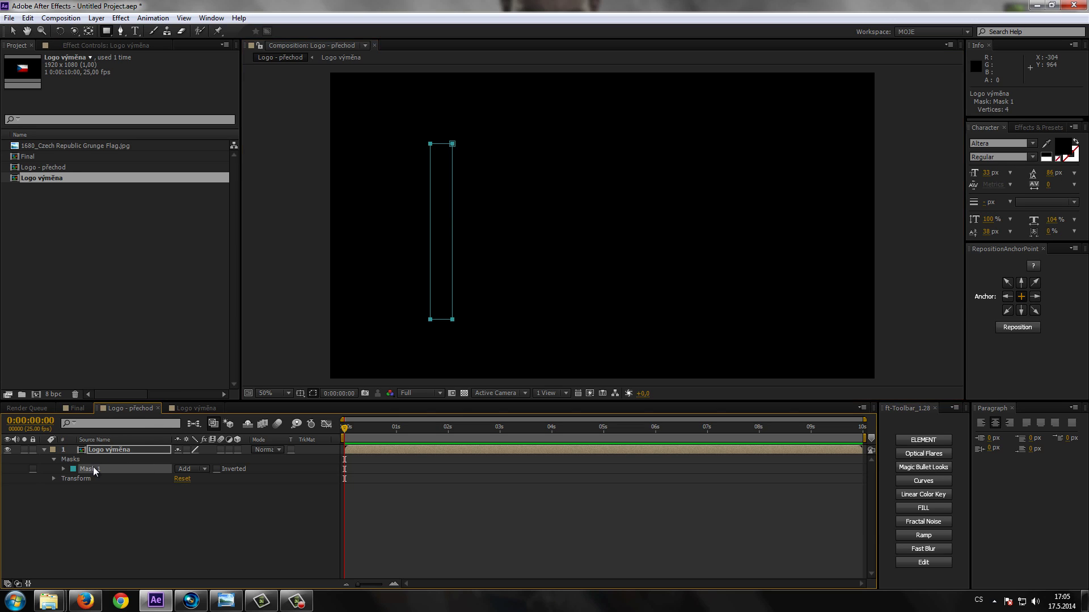
{"action": "left_click", "coordinate": [100, 450]}
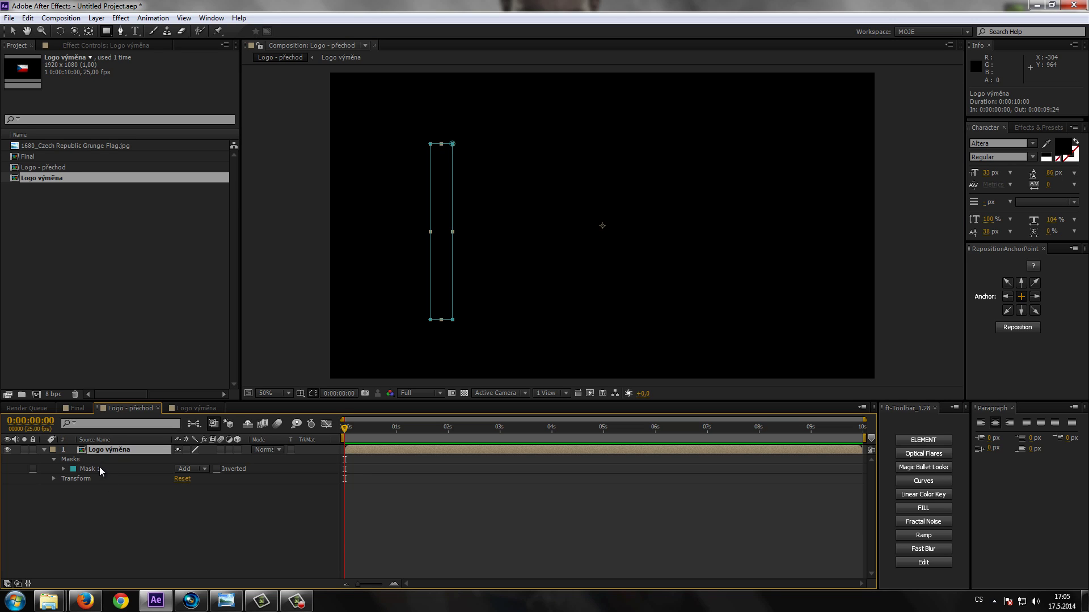
{"action": "left_click", "coordinate": [99, 468]}
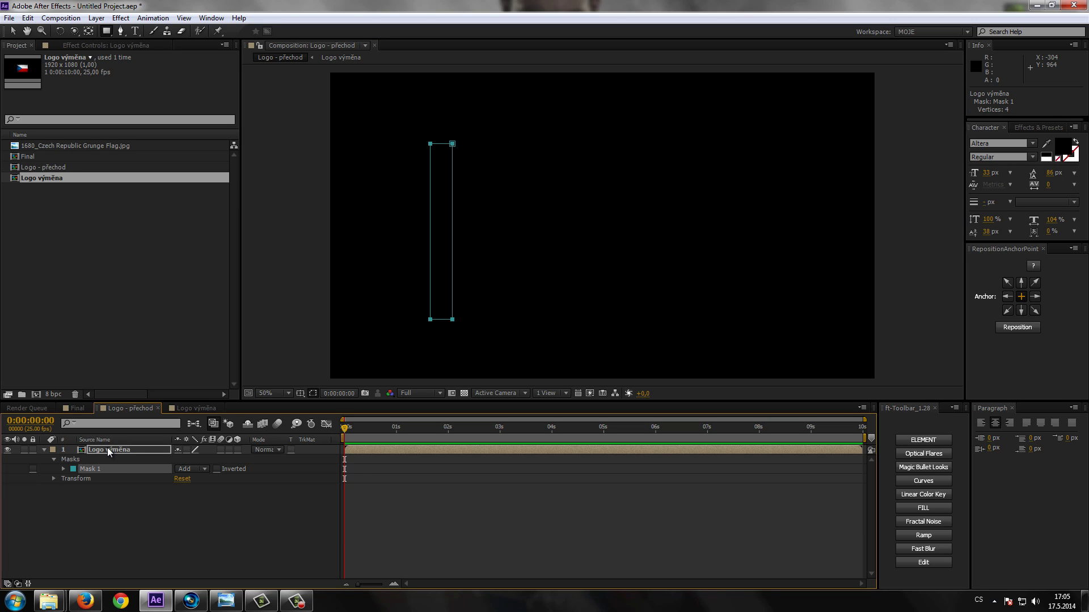
Reveal Mask 1's Mask Path and move the current time to 0:00:03:00.
{"action": "left_click", "coordinate": [107, 447]}
{"action": "key", "text": "m"}
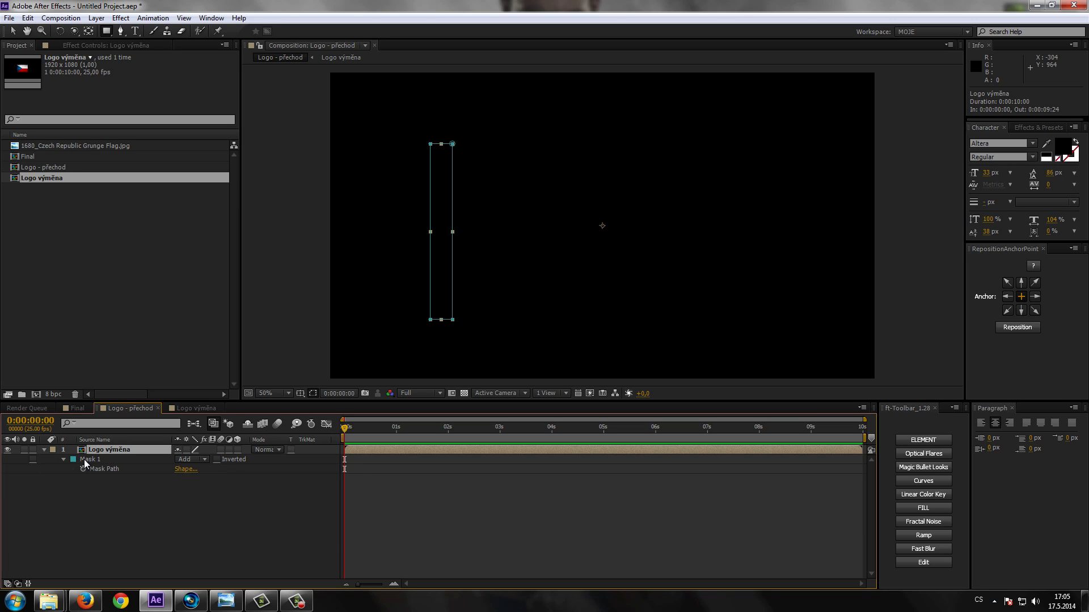
{"action": "left_click", "coordinate": [86, 459]}
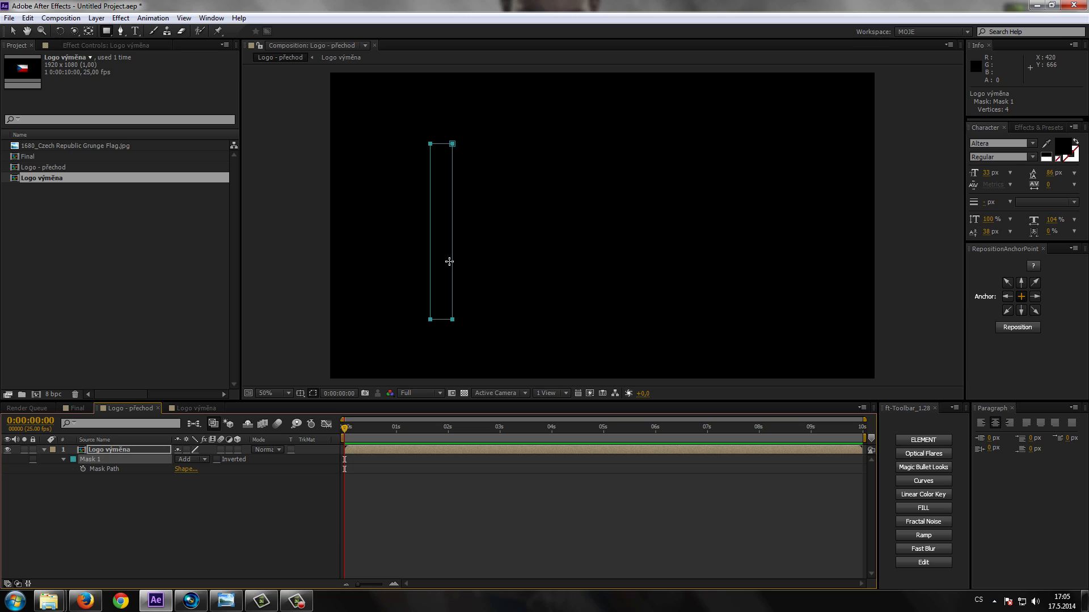
{"action": "key", "text": "v"}
{"action": "left_click", "coordinate": [97, 460]}
{"action": "left_click_drag", "start_coordinate": [347, 432], "coordinate": [500, 437]}
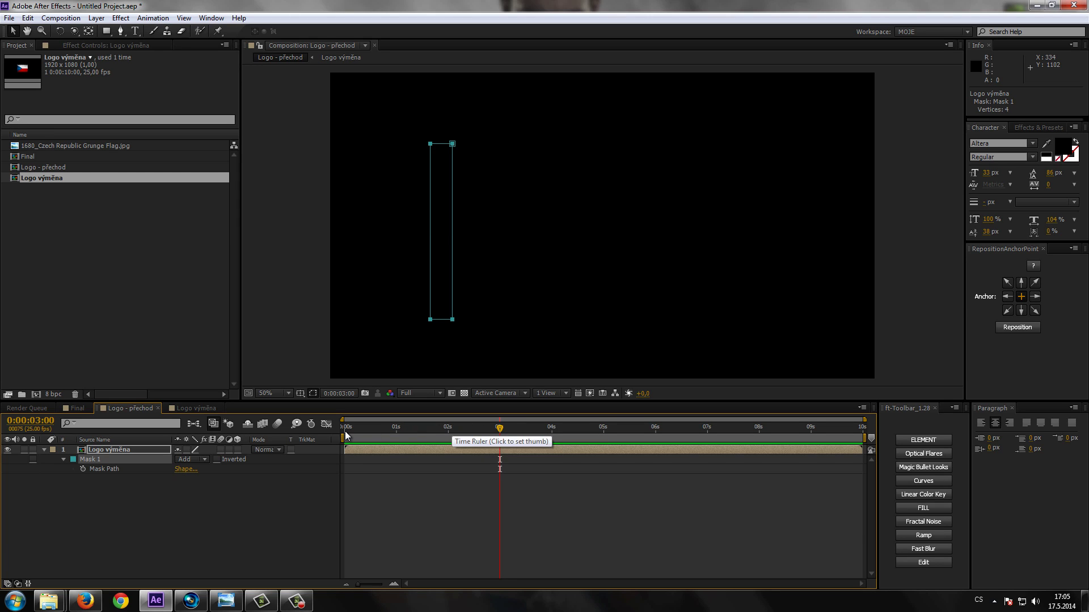
{"action": "left_click_drag", "start_coordinate": [344, 432], "coordinate": [500, 450]}
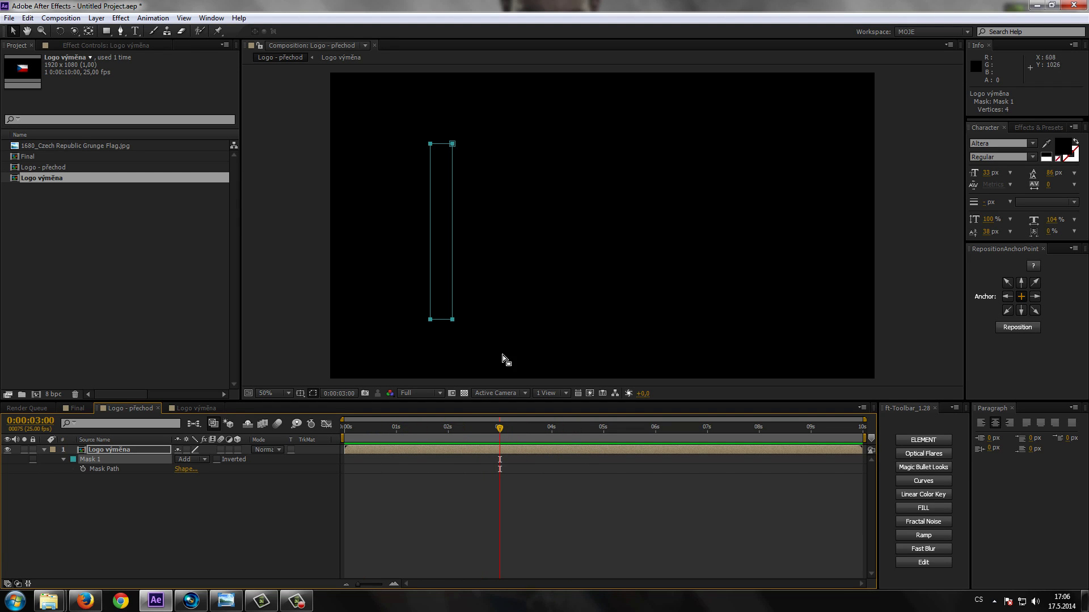
Keyframe the mask path at 3 seconds and slide the mask right across the flag by 6 seconds.
{"action": "left_click", "coordinate": [83, 469]}
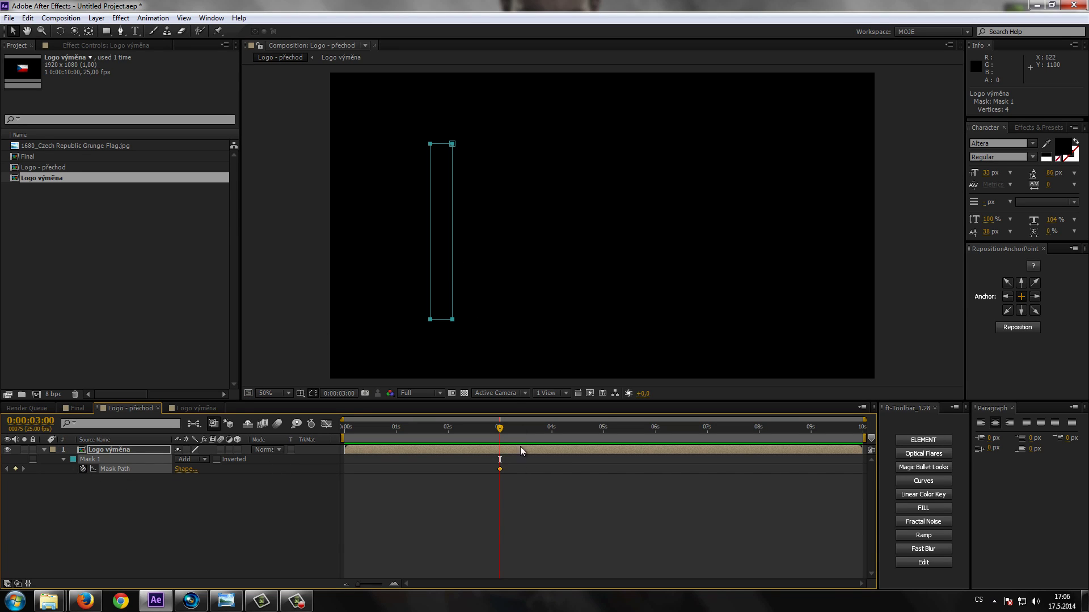
{"action": "left_click_drag", "start_coordinate": [499, 428], "coordinate": [659, 443]}
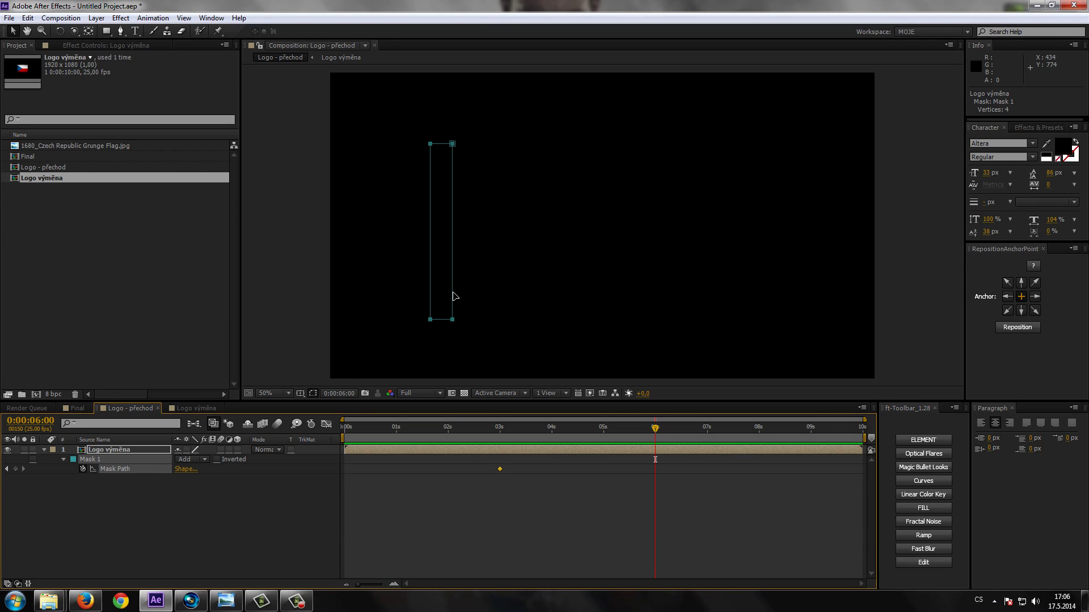
{"action": "left_click", "coordinate": [459, 369]}
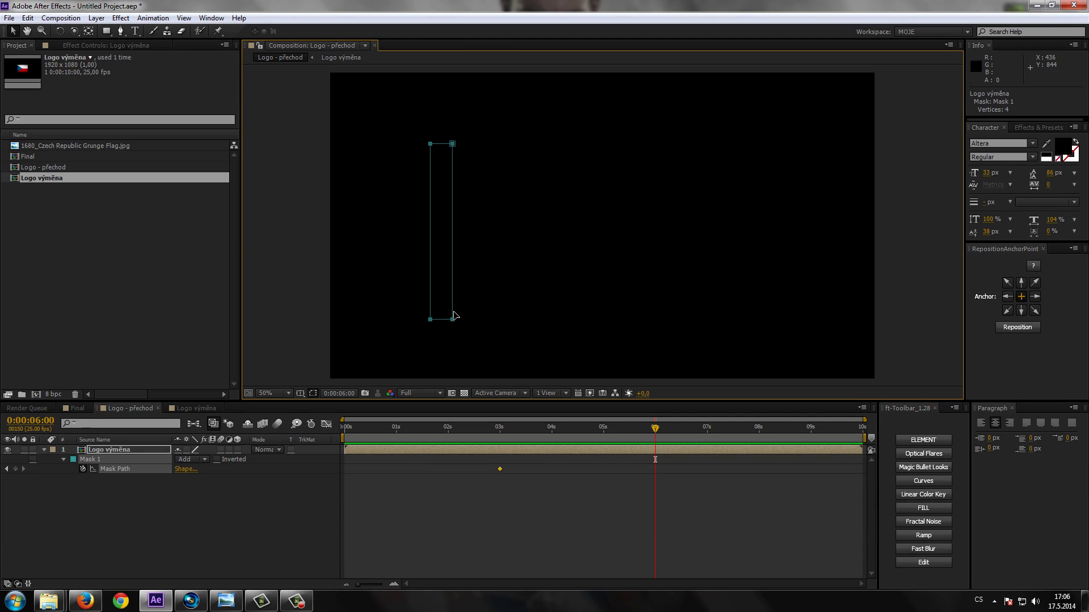
{"action": "key", "text": "shift+Right"}
{"action": "key", "text": "shift+Right"}
{"action": "key", "text": "shift+Right"}
{"action": "key", "text": "shift+Right"}
{"action": "key", "text": "shift+Right"}
{"action": "key", "text": "shift+Right"}
{"action": "key", "text": "shift+Right"}
{"action": "key", "text": "shift+Right"}
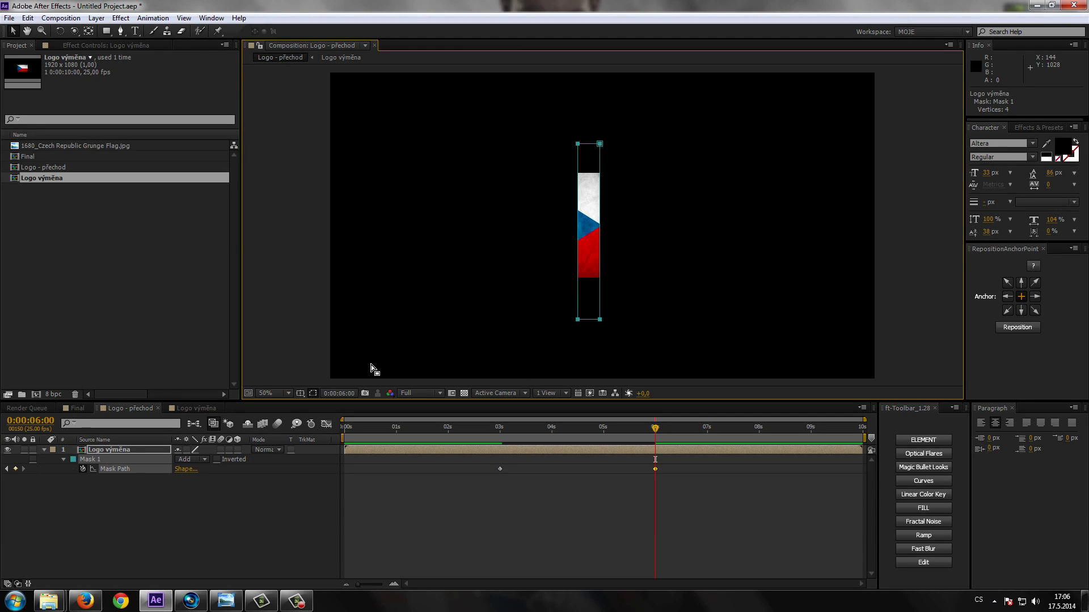
{"action": "key", "text": "shift+Right"}
{"action": "key", "text": "shift+Right"}
{"action": "key", "text": "shift+Right"}
{"action": "key", "text": "shift+Right"}
{"action": "key", "text": "shift+Right"}
{"action": "key", "text": "shift+Right"}
{"action": "key", "text": "shift+Right"}
{"action": "key", "text": "shift+Right"}
{"action": "key", "text": "shift+Right"}
{"action": "key", "text": "shift+Right"}
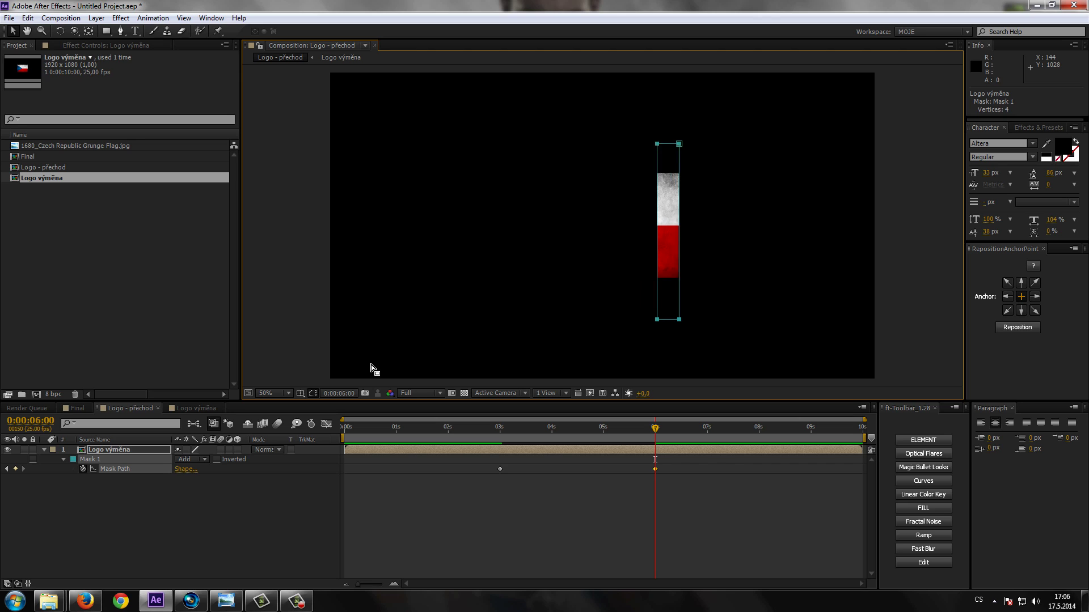
{"action": "key", "text": "shift+Right"}
{"action": "key", "text": "shift+Right"}
{"action": "key", "text": "shift+Right"}
{"action": "key", "text": "shift+Right"}
{"action": "key", "text": "shift+Right"}
{"action": "key", "text": "shift+Right"}
{"action": "key", "text": "shift+Right"}
{"action": "key", "text": "shift+Right"}
{"action": "key", "text": "shift+Right"}
{"action": "key", "text": "shift+Right"}
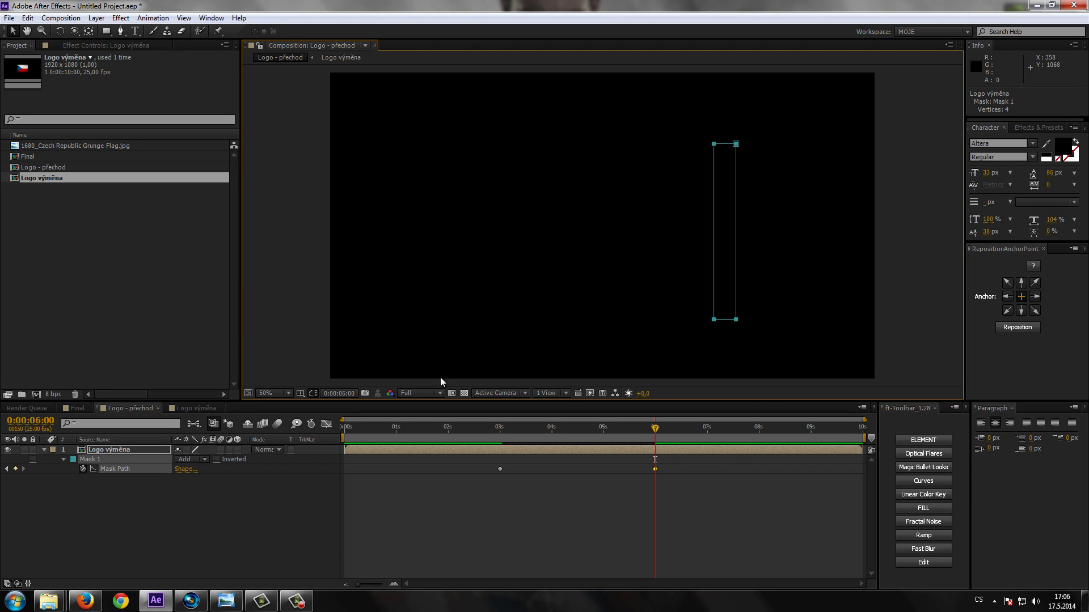
{"action": "left_click", "coordinate": [650, 428]}
{"action": "mouse_move", "coordinate": [650, 428]}
{"action": "left_mouse_down"}
{"action": "mouse_move", "coordinate": [559, 439]}
{"action": "mouse_move", "coordinate": [585, 438]}
{"action": "left_mouse_up"}
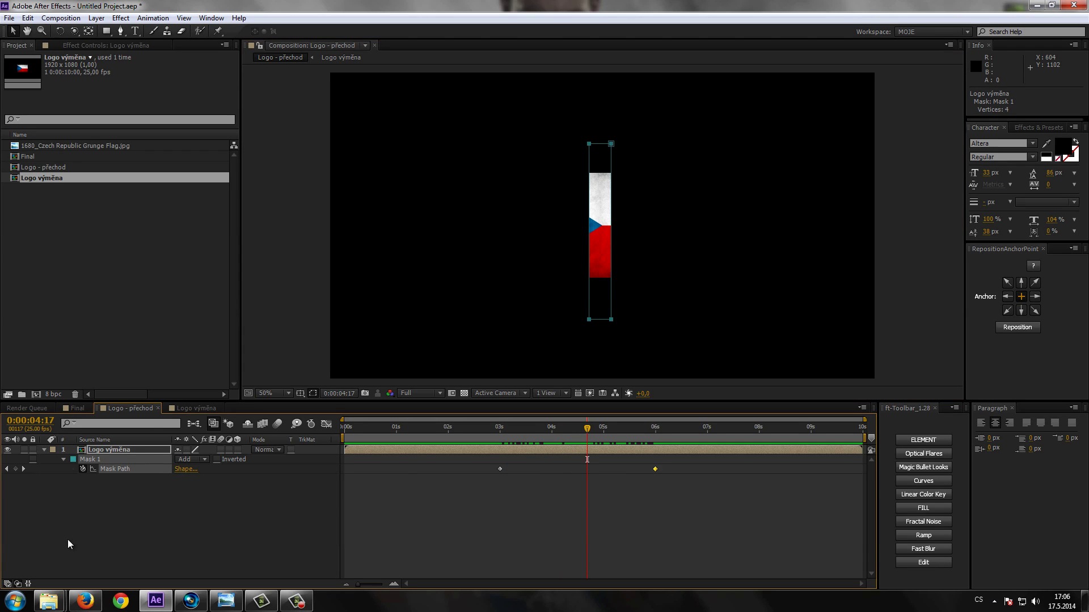
Set Mask 1's feather to 40 pixels and scrub back to preview the soft edges.
{"action": "left_click", "coordinate": [104, 450]}
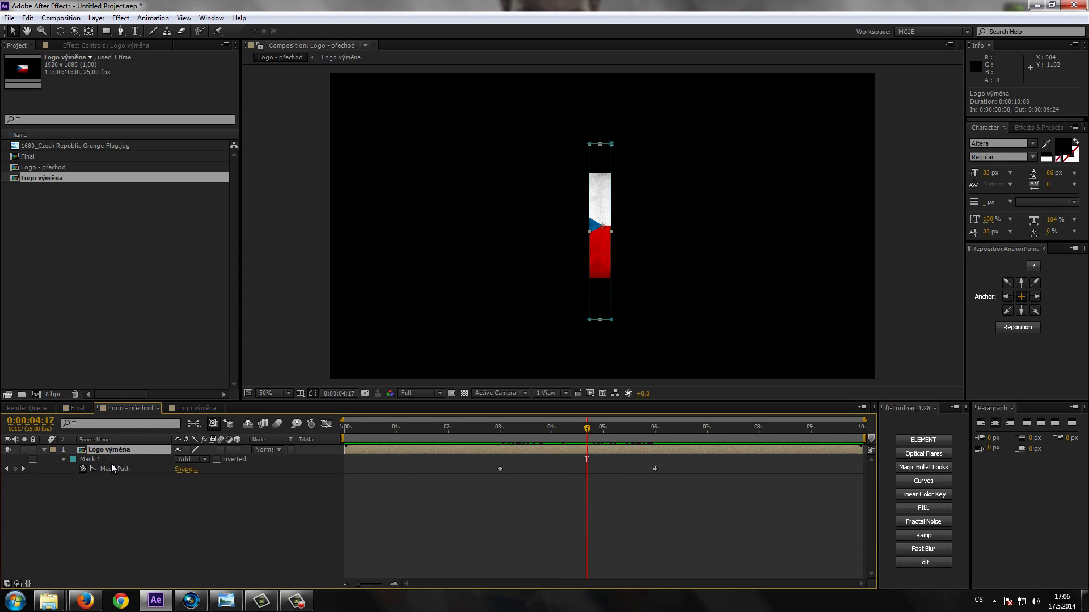
{"action": "key", "text": "f"}
{"action": "type", "text": "40"}
{"action": "key", "text": "Return"}
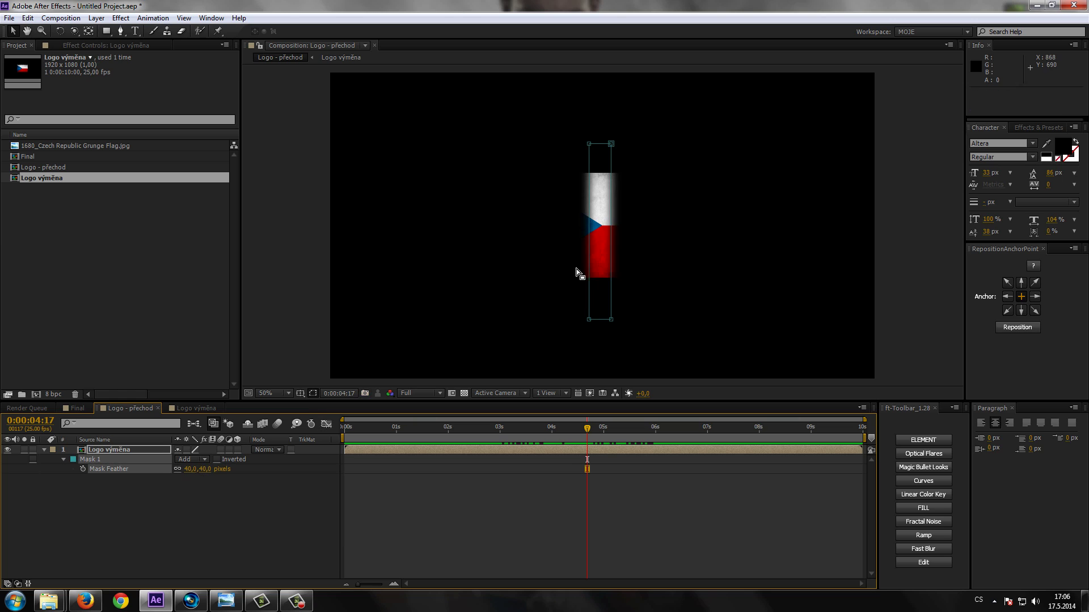
{"action": "key", "text": "slash"}
{"action": "left_click", "coordinate": [256, 473]}
{"action": "scroll", "coordinate": [593, 291], "scroll_direction": "down", "scroll_amount": 2}
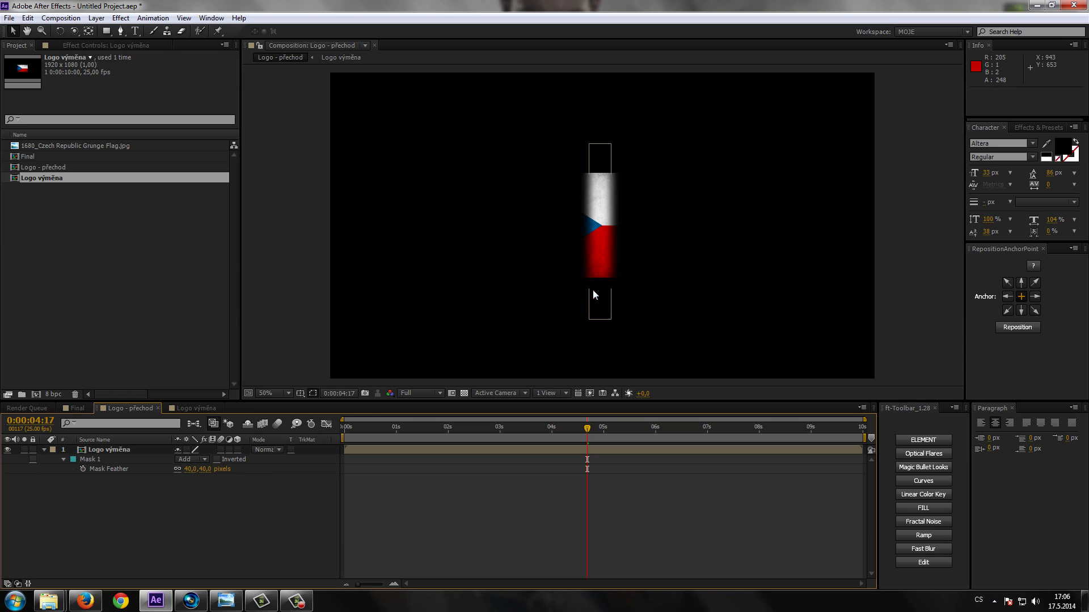
{"action": "left_click_drag", "start_coordinate": [593, 429], "coordinate": [374, 446]}
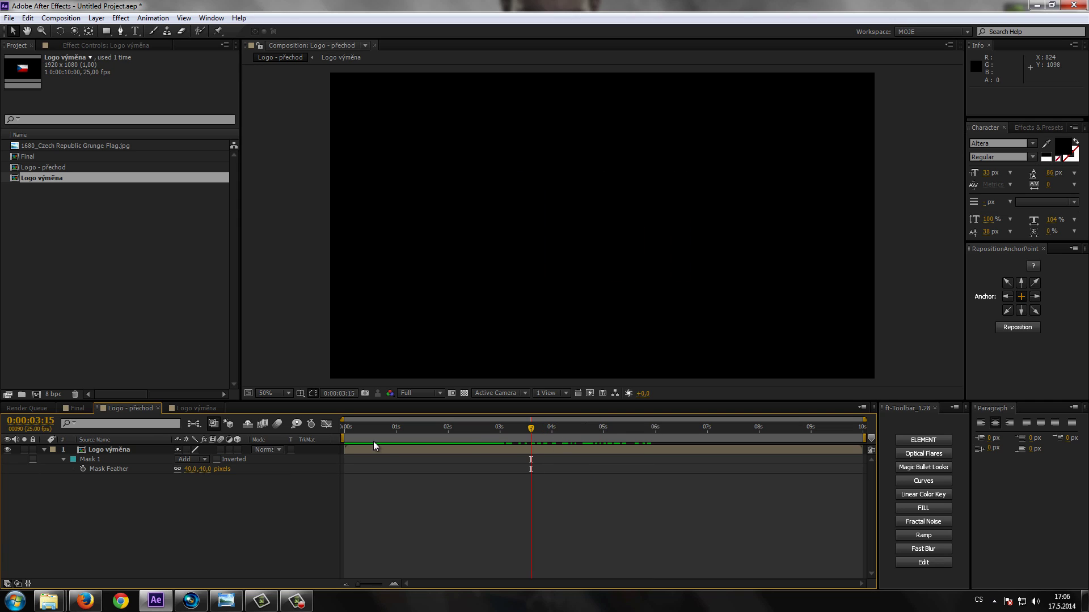
Add a new solid layer named BG to the Final composition.
{"action": "left_click", "coordinate": [79, 408]}
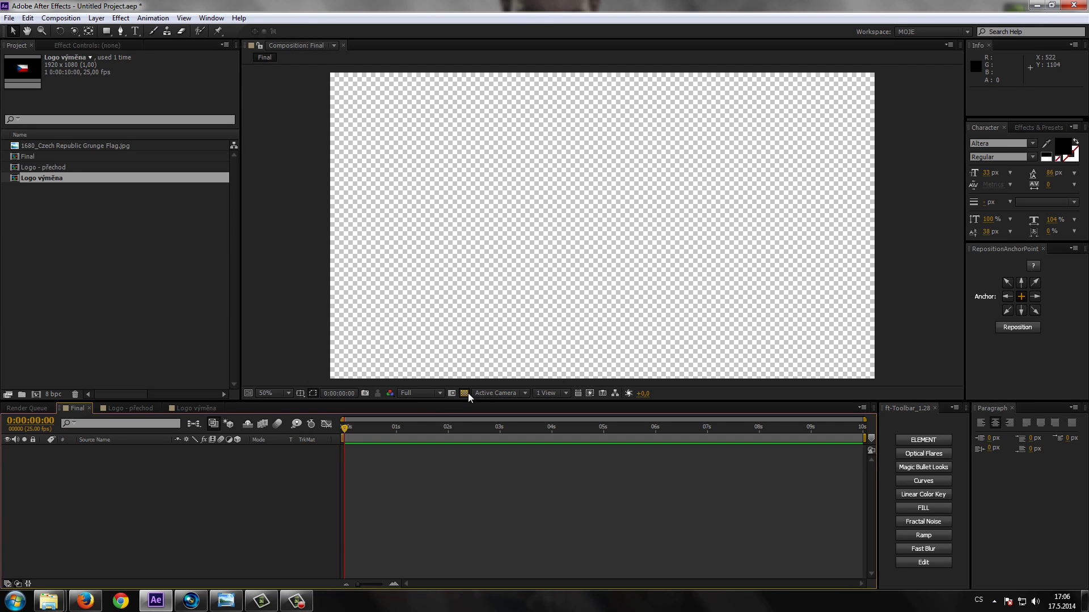
{"action": "right_click", "coordinate": [151, 481]}
{"action": "mouse_move", "coordinate": [294, 358]}
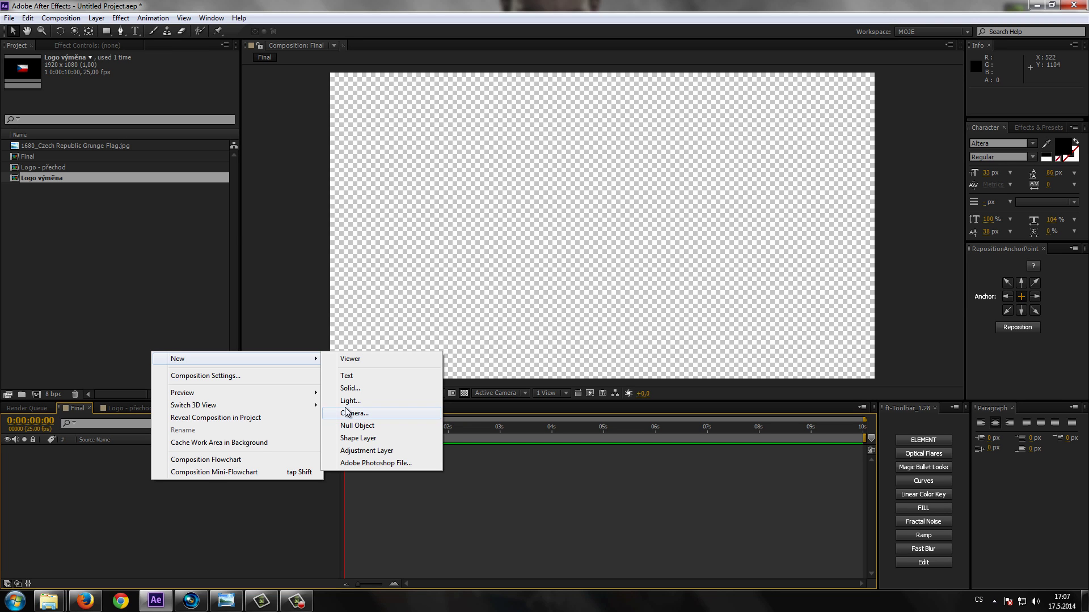
{"action": "left_click", "coordinate": [350, 388]}
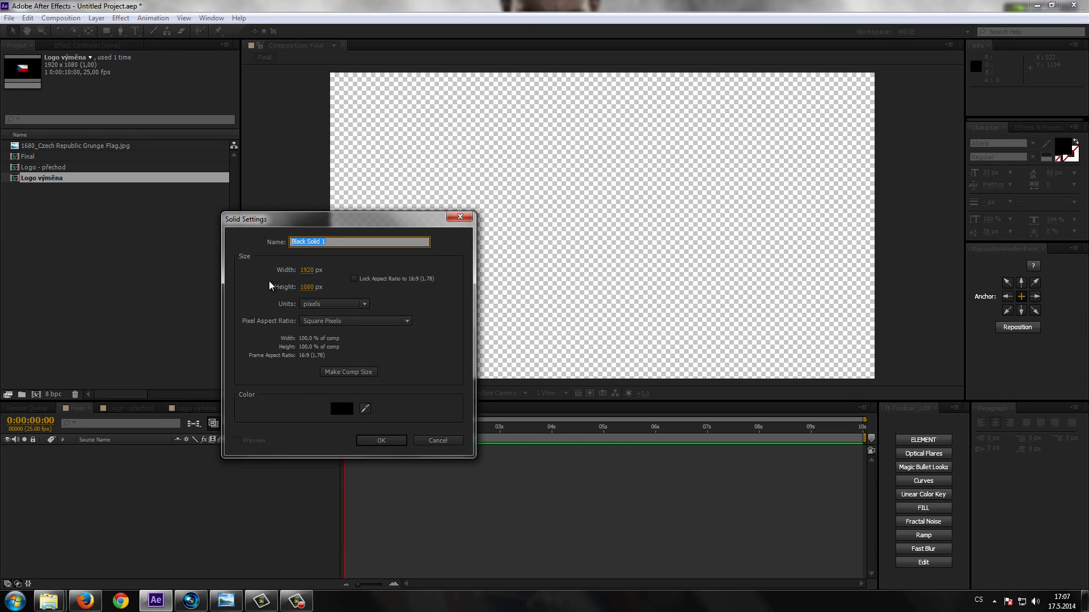
{"action": "type", "text": "BG"}
{"action": "key", "text": "Return"}
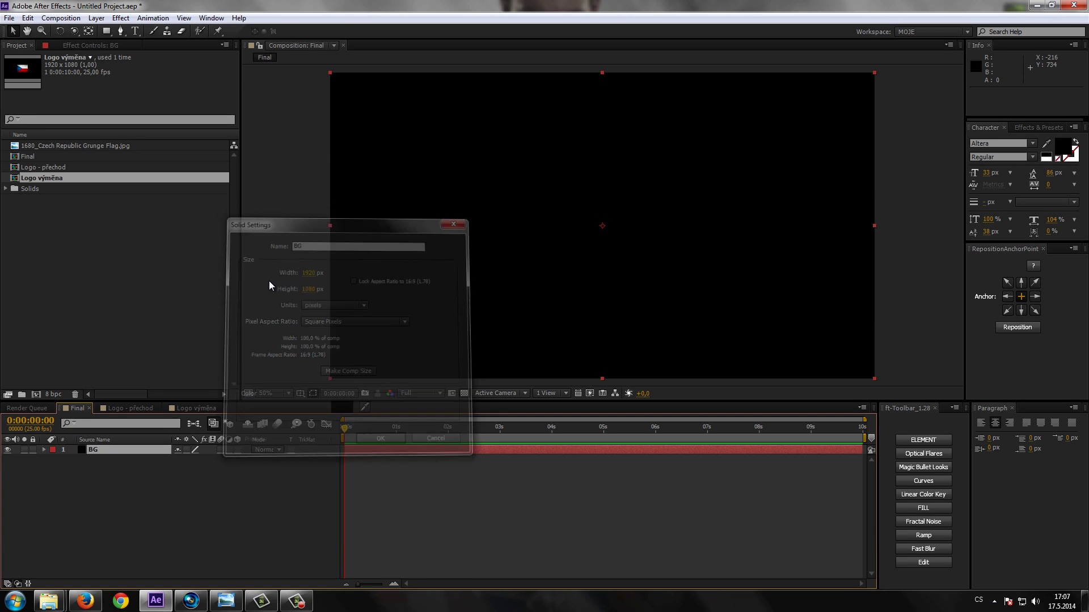
Apply a Generate > Ramp gradient to the BG layer.
{"action": "left_click", "coordinate": [120, 18]}
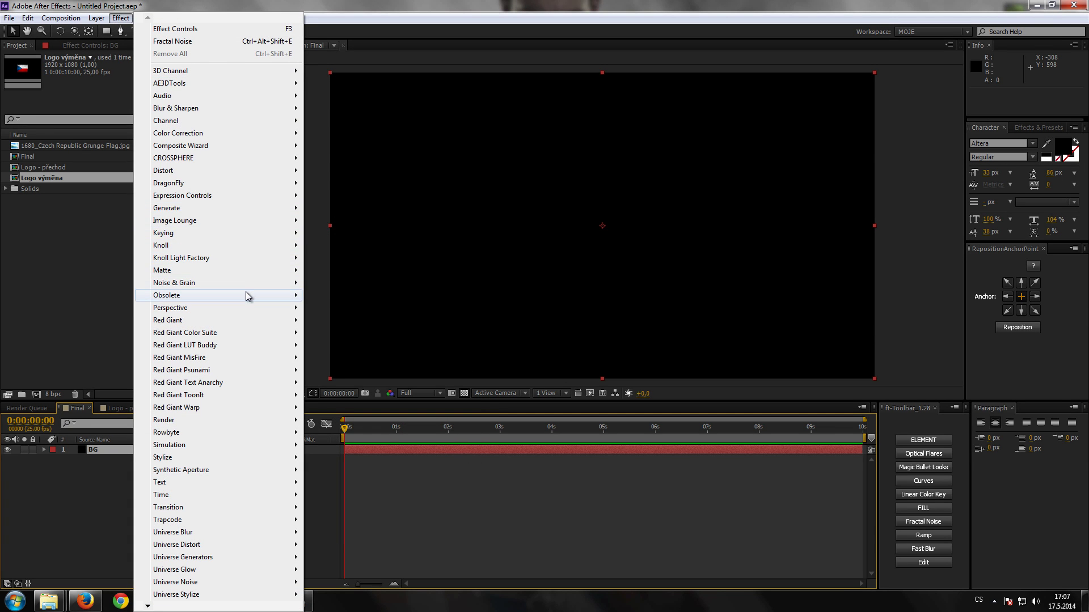
{"action": "mouse_move", "coordinate": [289, 208]}
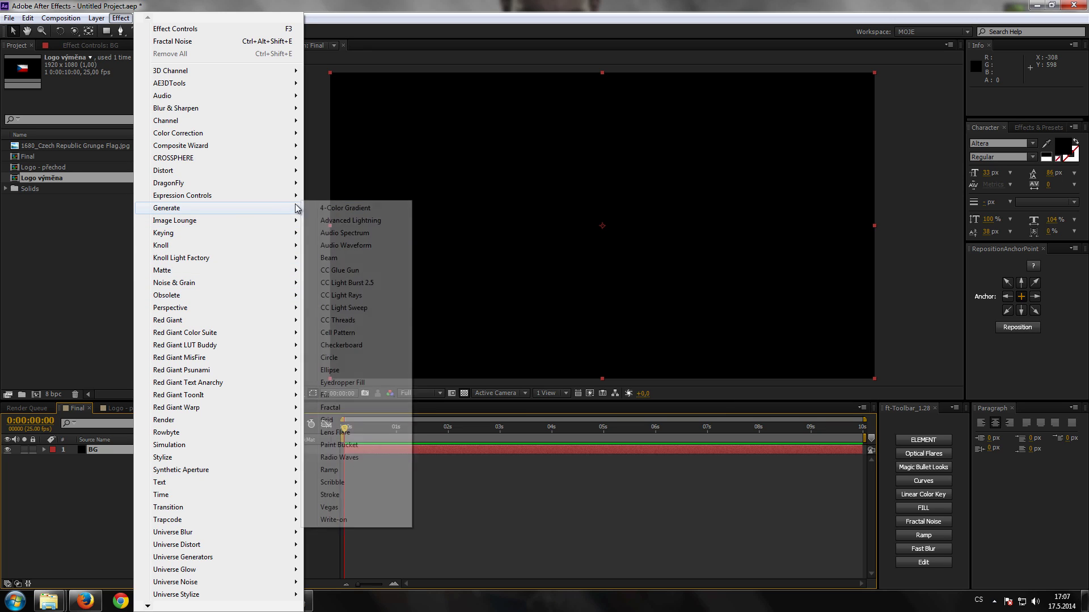
{"action": "left_click", "coordinate": [340, 470]}
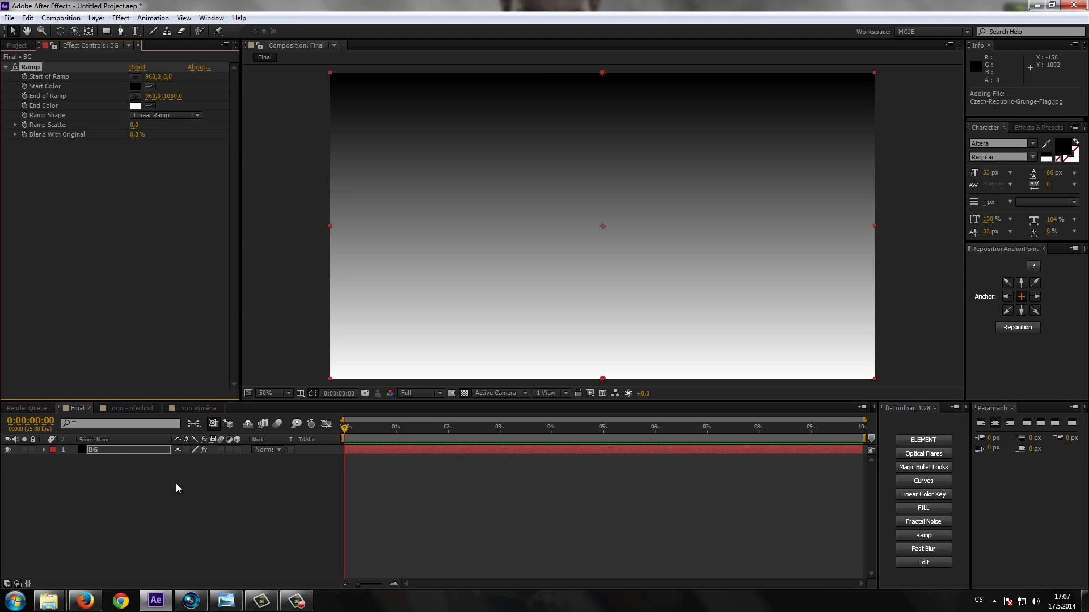
Make BG's Ramp a Radial Ramp with a white Start Color.
{"action": "left_click", "coordinate": [108, 450]}
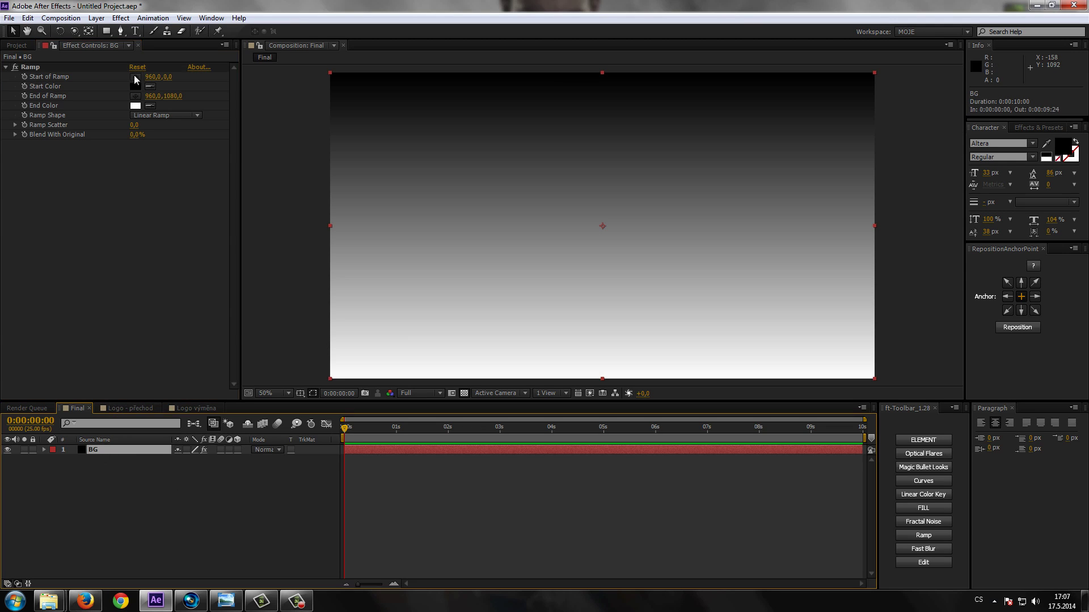
{"action": "left_click", "coordinate": [159, 116]}
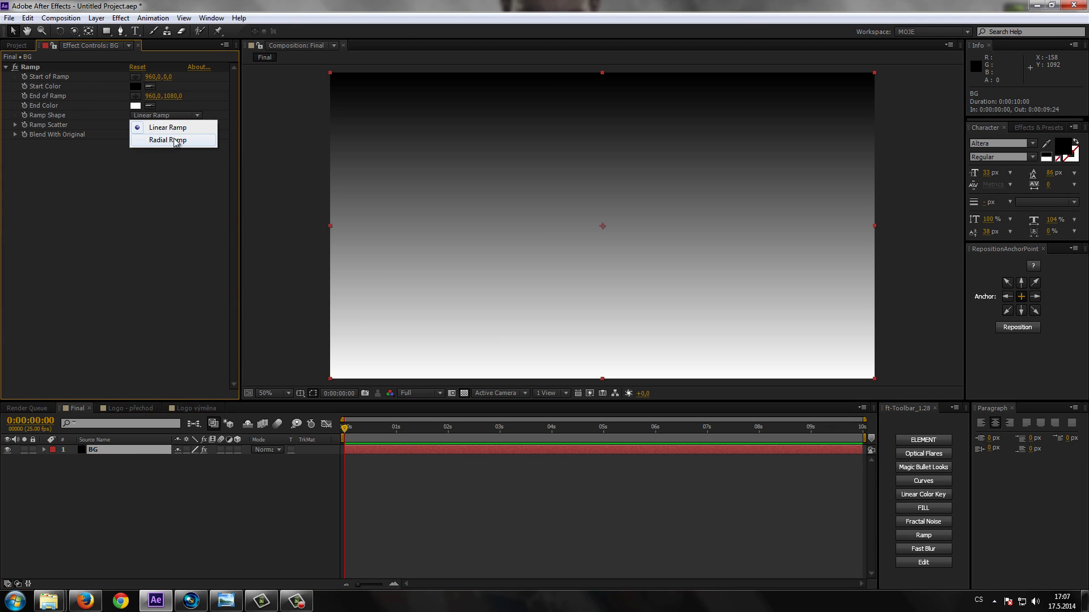
{"action": "left_click", "coordinate": [170, 140]}
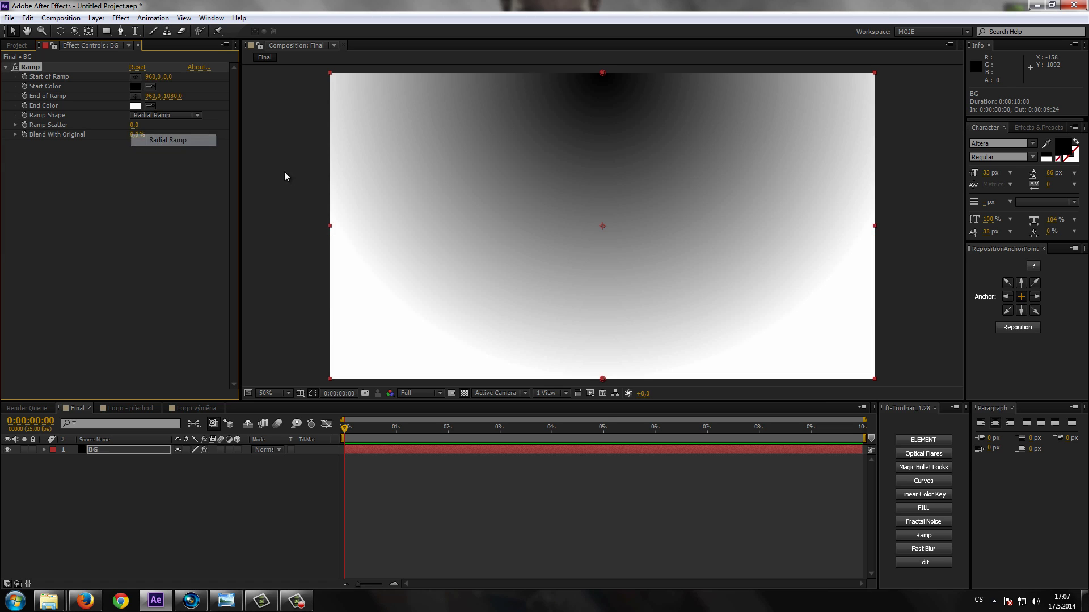
{"action": "left_click", "coordinate": [135, 86]}
{"action": "left_click_drag", "start_coordinate": [63, 238], "coordinate": [24, 208]}
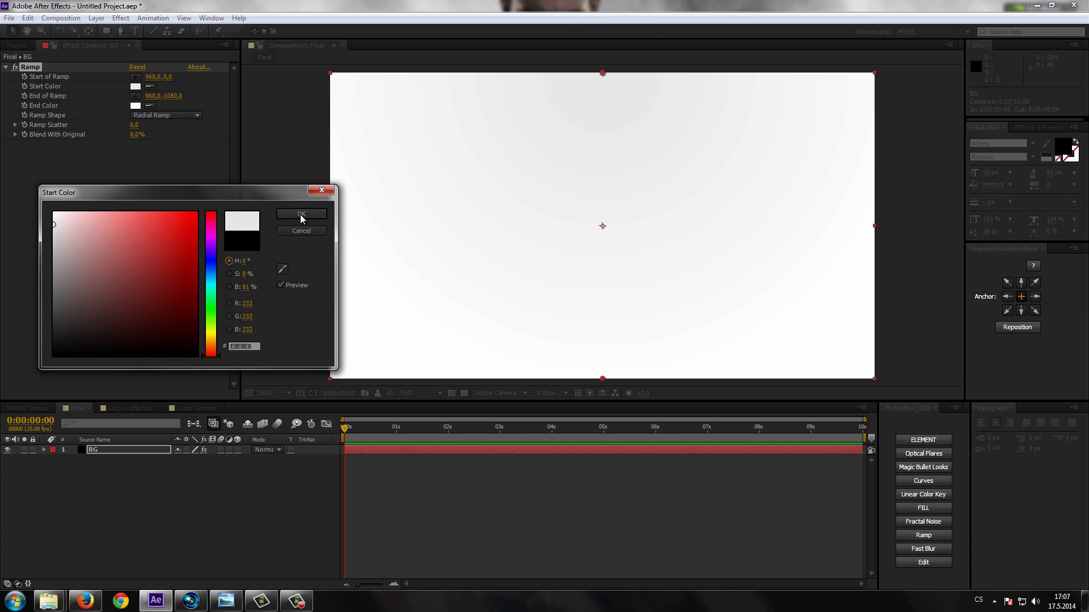
{"action": "left_click", "coordinate": [301, 214]}
Set the ramp's End Color to neutral grey 828282, keeping the start white.
{"action": "left_click", "coordinate": [135, 105]}
{"action": "left_click", "coordinate": [72, 282]}
{"action": "left_click_drag", "start_coordinate": [72, 282], "coordinate": [41, 283]}
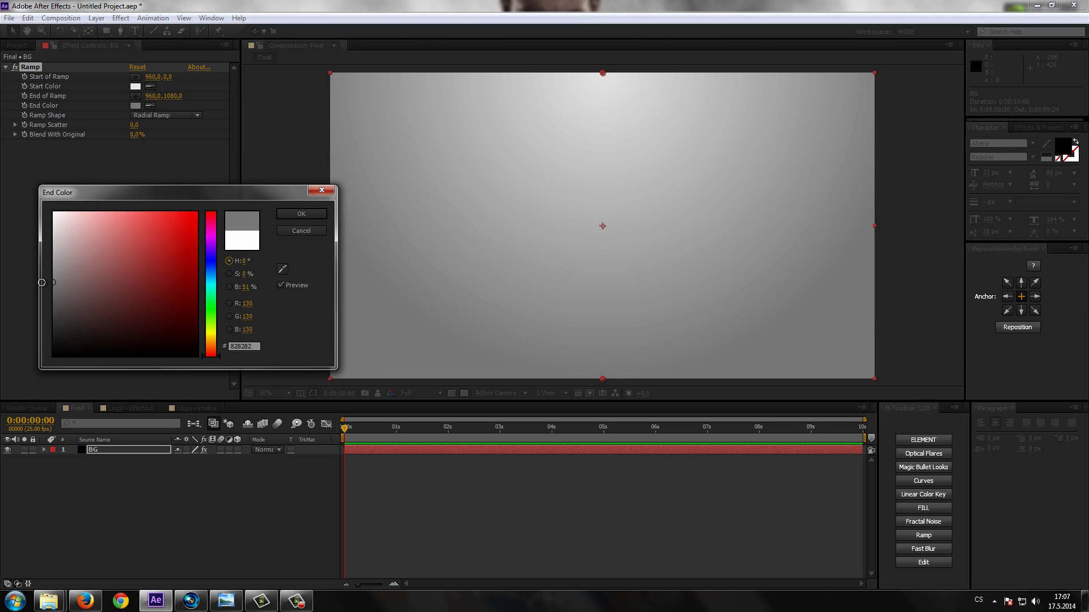
{"action": "left_click", "coordinate": [297, 214]}
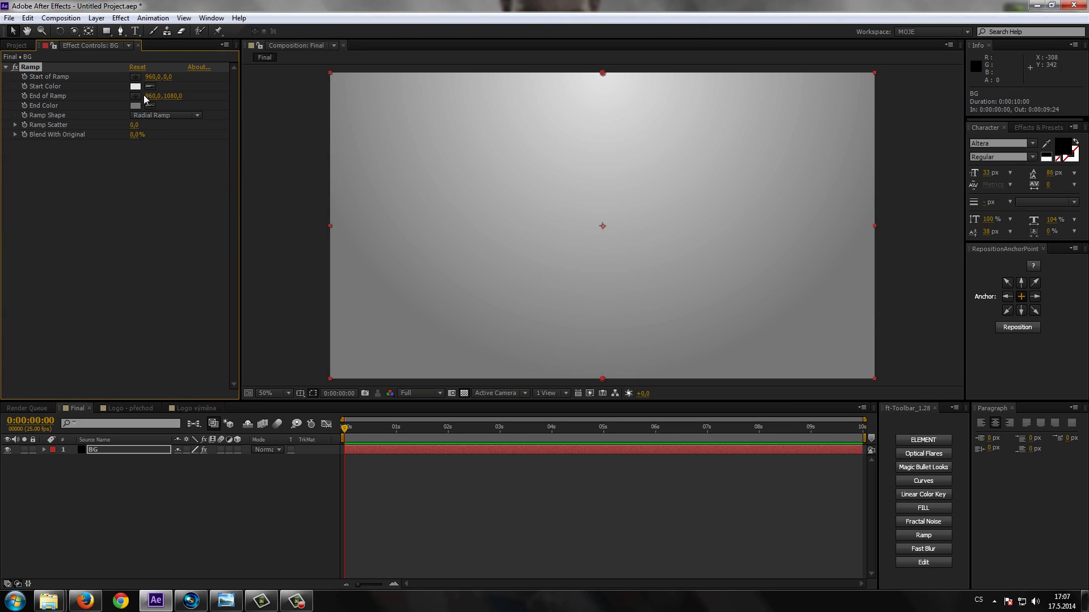
{"action": "left_click", "coordinate": [141, 87]}
{"action": "left_click", "coordinate": [103, 211]}
{"action": "left_click_drag", "start_coordinate": [103, 211], "coordinate": [102, 210]}
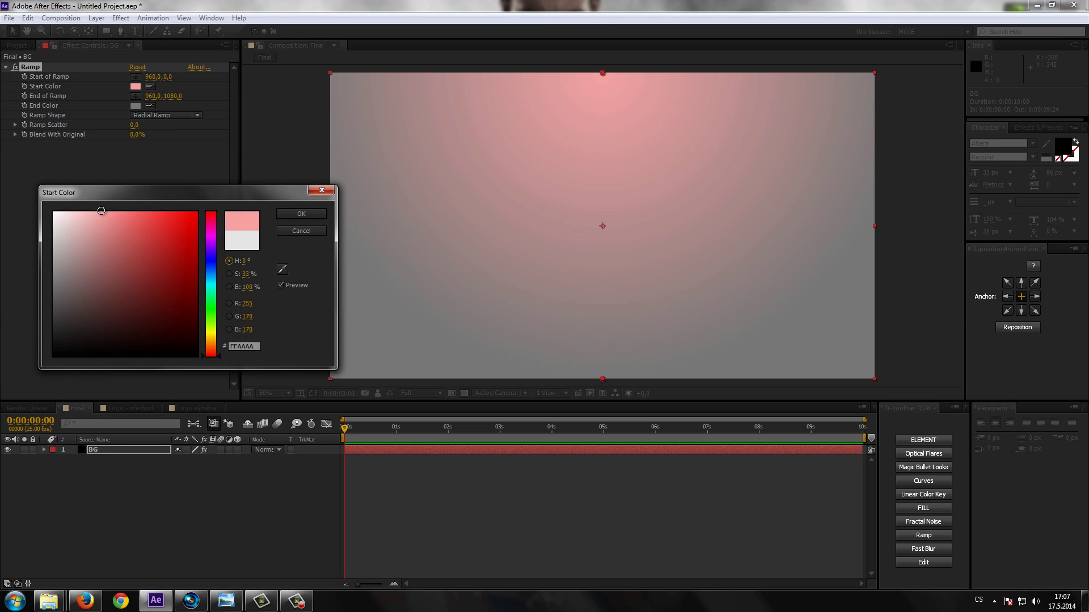
{"action": "left_click", "coordinate": [301, 231]}
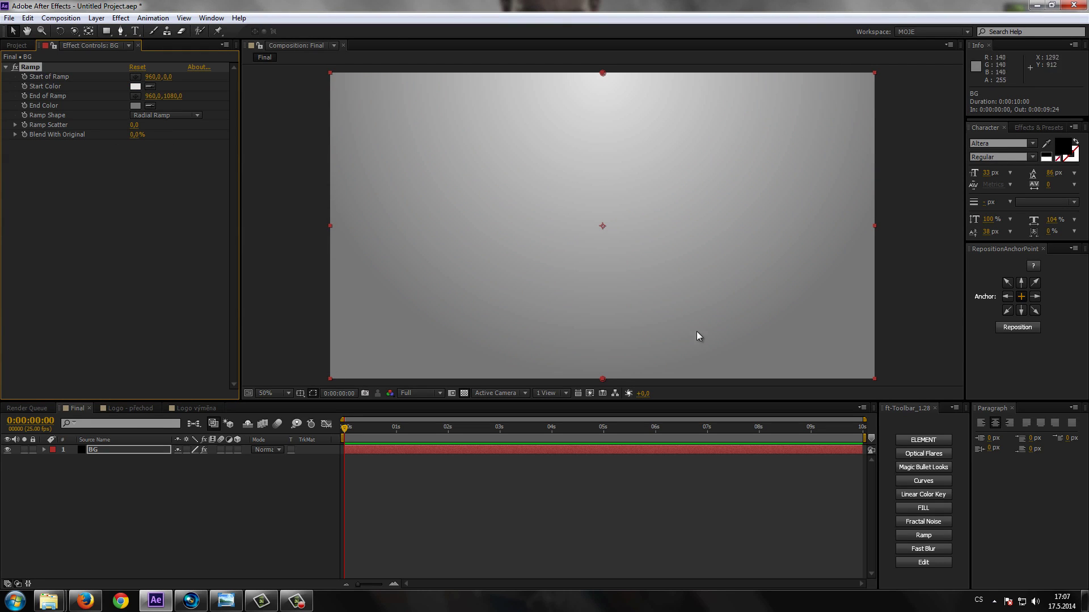
Move the ramp's end point below the frame to 960,1764 and set Ramp Scatter to 10.
{"action": "key", "text": "comma"}
{"action": "key", "text": "comma"}
{"action": "mouse_move", "coordinate": [603, 302]}
{"action": "left_mouse_down"}
{"action": "mouse_move", "coordinate": [602, 373]}
{"action": "mouse_move", "coordinate": [614, 398]}
{"action": "left_mouse_up"}
{"action": "key", "text": "period"}
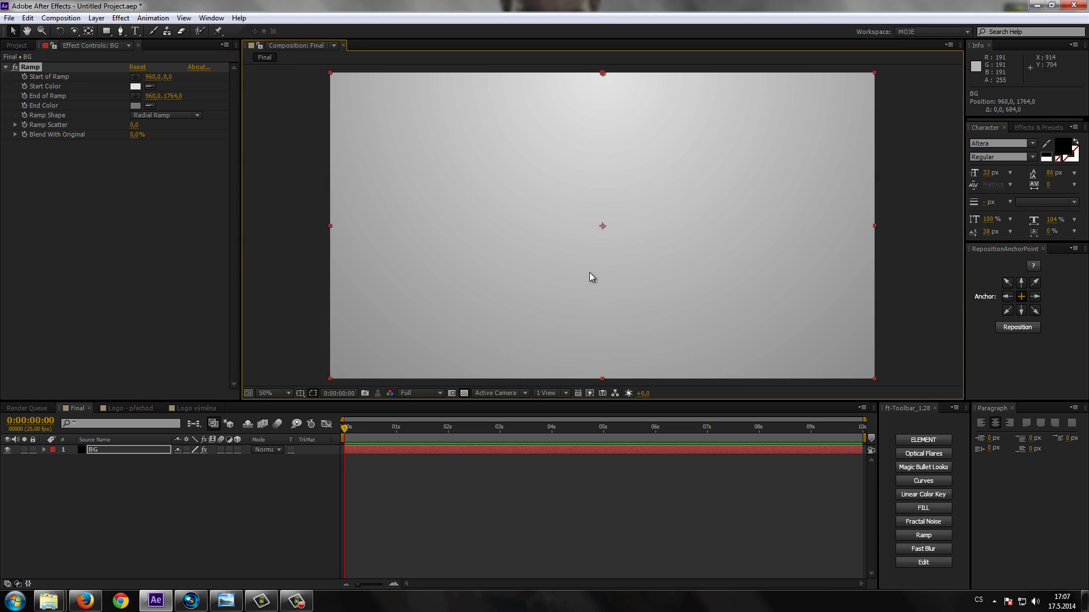
{"action": "left_click_drag", "start_coordinate": [589, 272], "coordinate": [570, 307]}
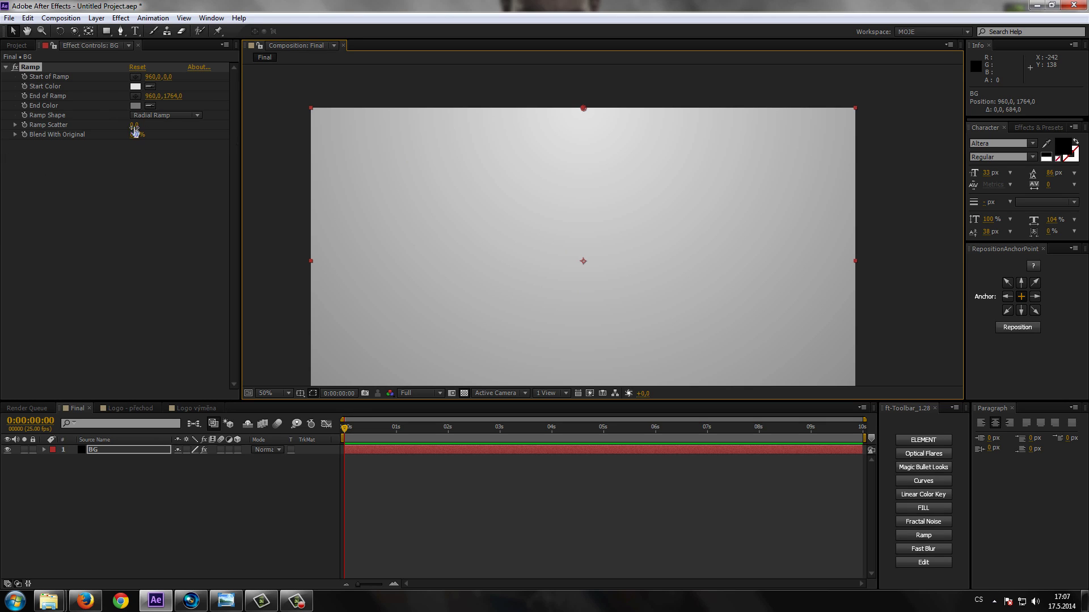
{"action": "left_click_drag", "start_coordinate": [135, 127], "coordinate": [160, 169]}
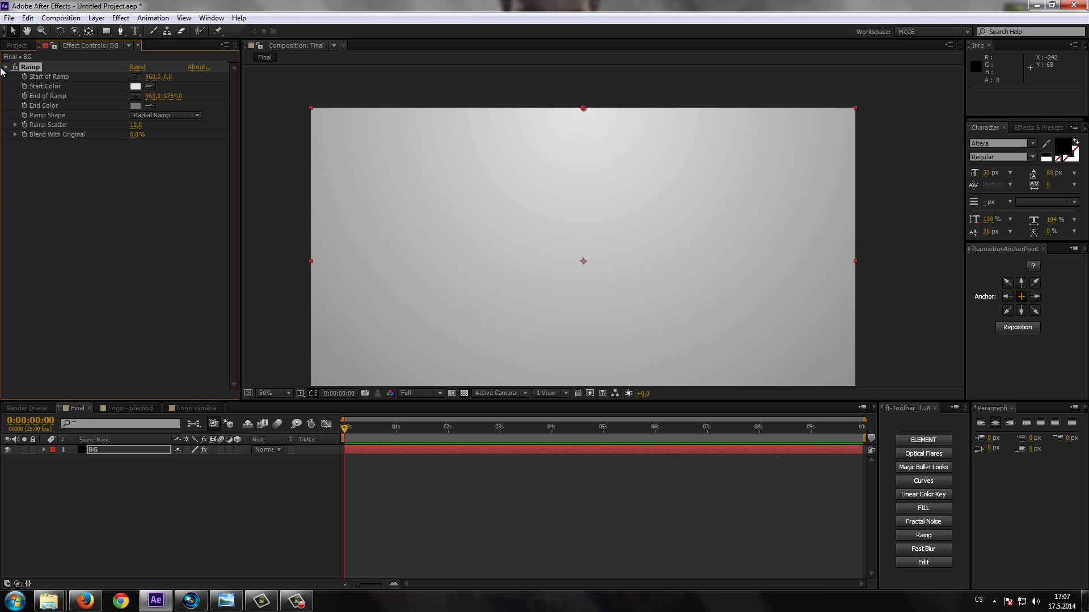
Switch the project to 16 bpc colour depth and check the gradient at different zooms.
{"action": "left_click", "coordinate": [17, 45]}
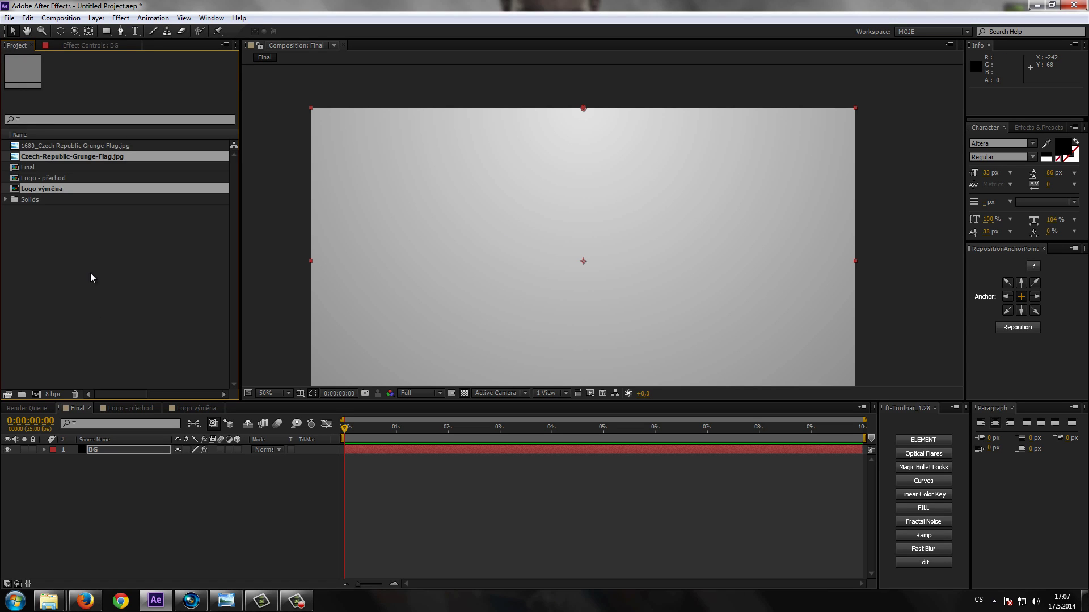
{"action": "left_click", "coordinate": [50, 394], "text": "alt"}
{"action": "key", "text": "period"}
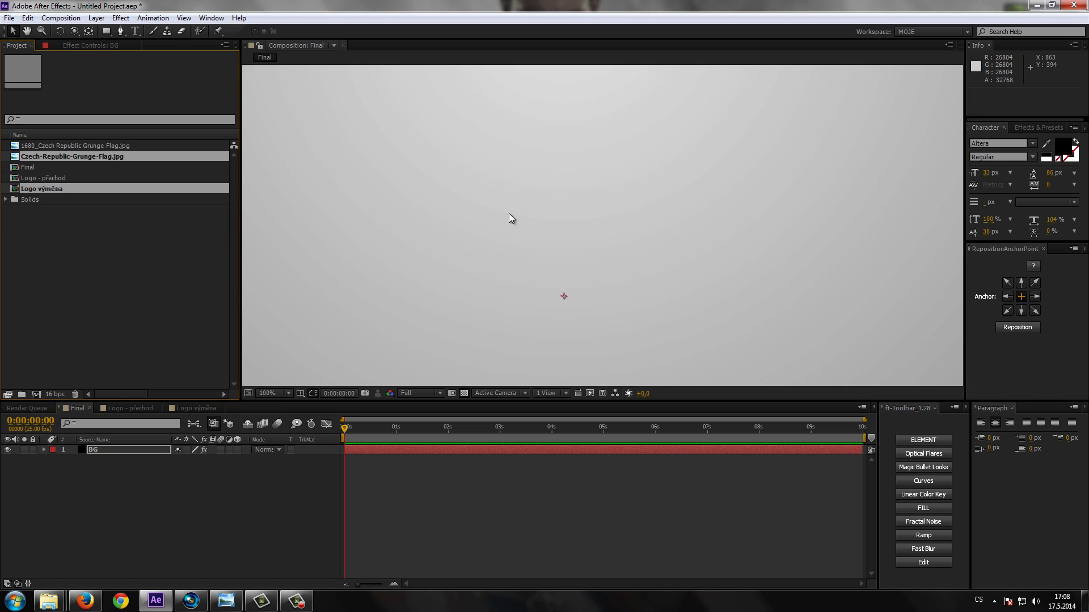
{"action": "key", "text": "comma"}
{"action": "left_click_drag", "start_coordinate": [535, 278], "coordinate": [546, 217]}
{"action": "key", "text": "period"}
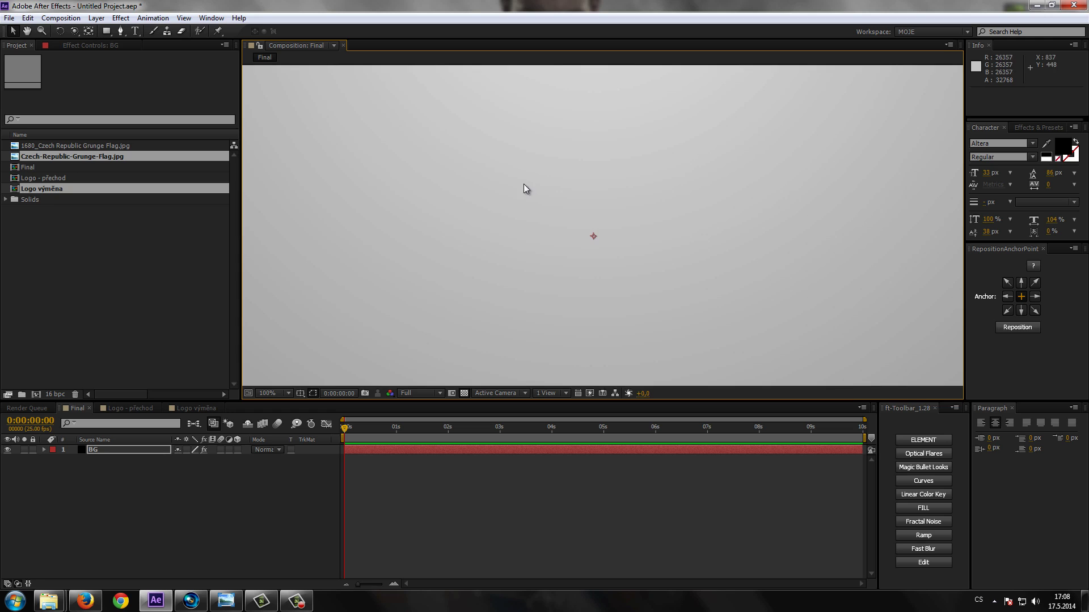
{"action": "scroll", "coordinate": [510, 187], "scroll_direction": "up", "scroll_amount": 3}
{"action": "key", "text": "comma"}
{"action": "left_click", "coordinate": [74, 46]}
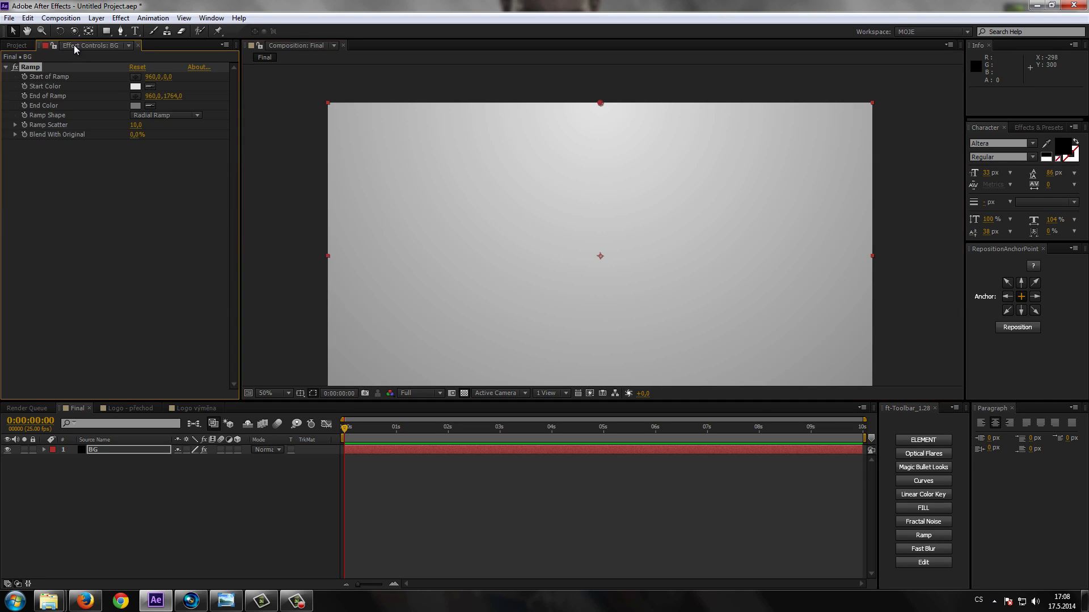
{"action": "mouse_move", "coordinate": [539, 263]}
{"action": "left_mouse_down"}
{"action": "mouse_move", "coordinate": [519, 226]}
{"action": "mouse_move", "coordinate": [527, 249]}
{"action": "left_mouse_up"}
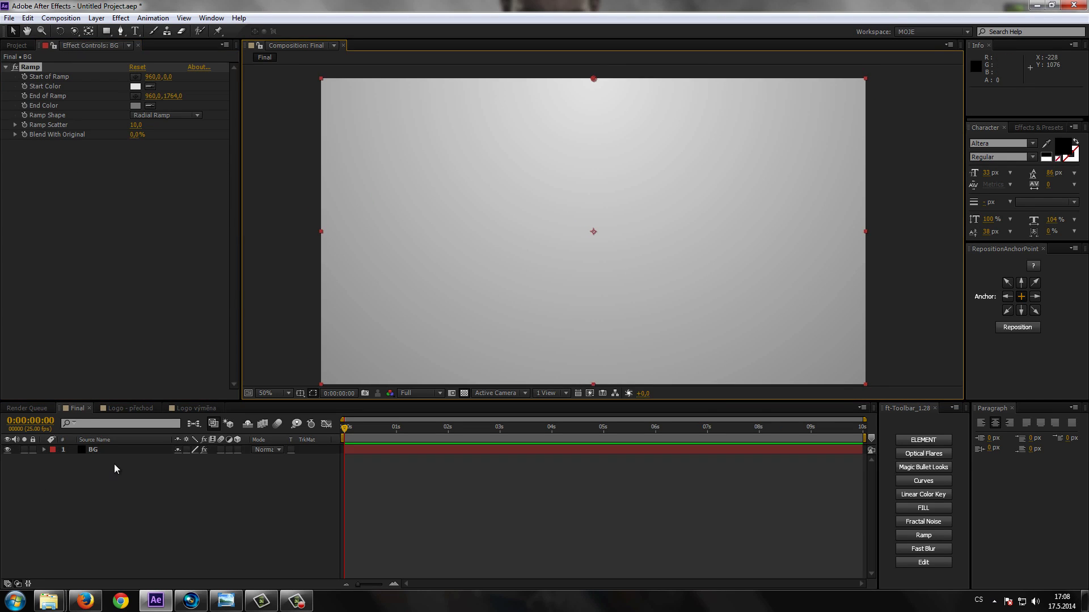
{"action": "left_click", "coordinate": [10, 44]}
{"action": "left_click", "coordinate": [45, 211]}
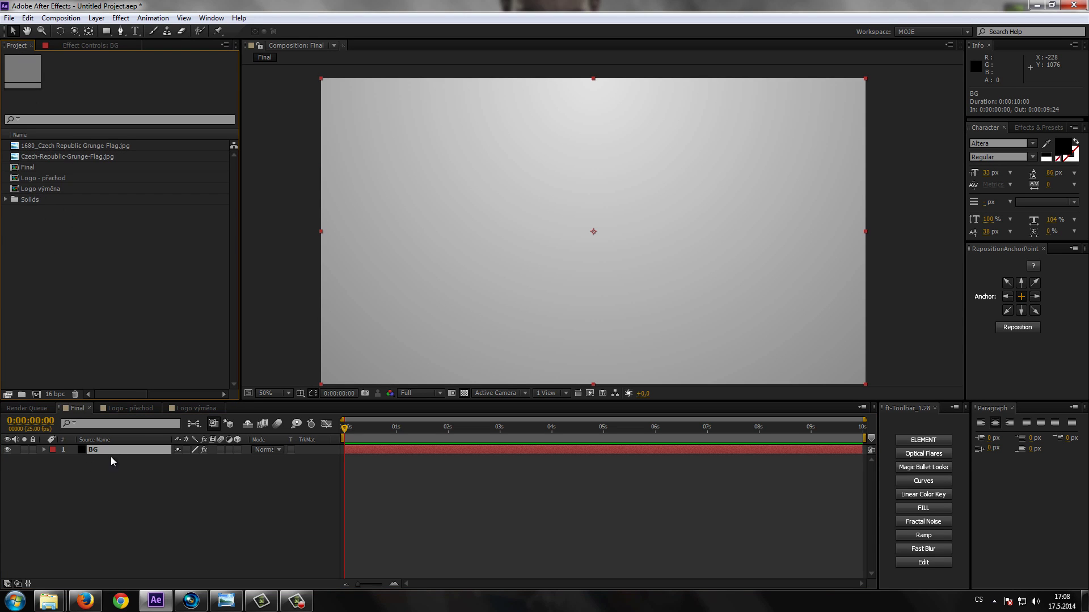
Add Logo výměna and Logo - přechod above BG in Final, hiding Logo výměna.
{"action": "left_click_drag", "start_coordinate": [56, 189], "coordinate": [122, 440]}
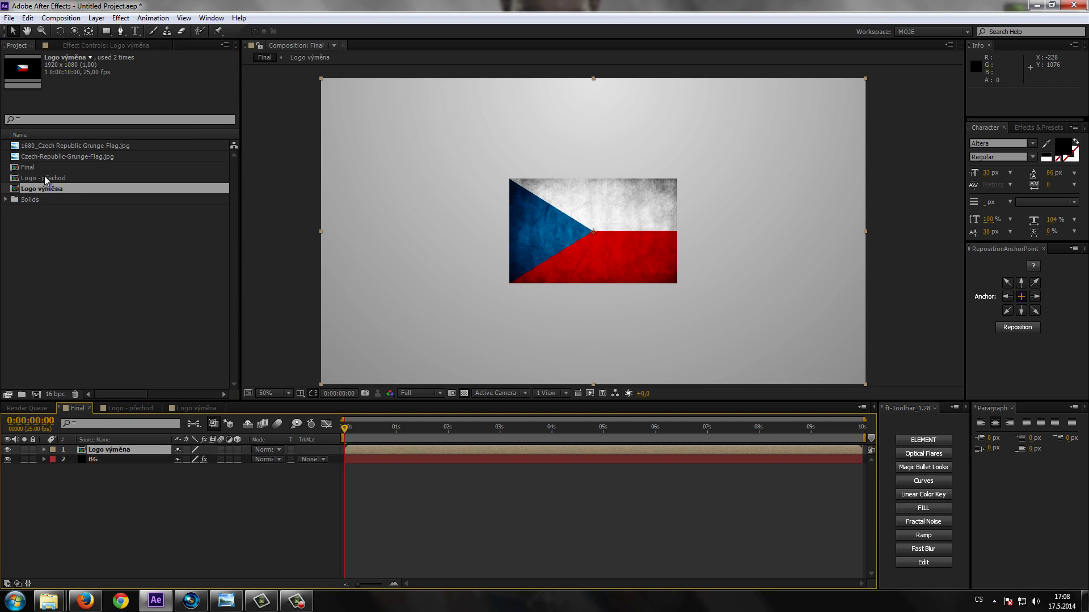
{"action": "left_click_drag", "start_coordinate": [46, 178], "coordinate": [135, 453]}
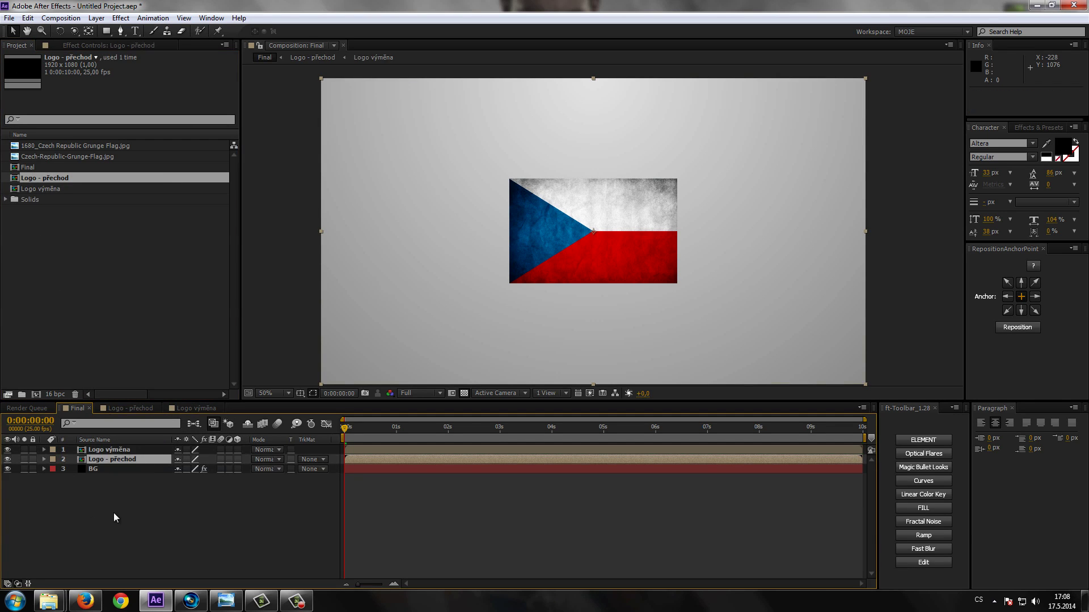
{"action": "left_click", "coordinate": [7, 450]}
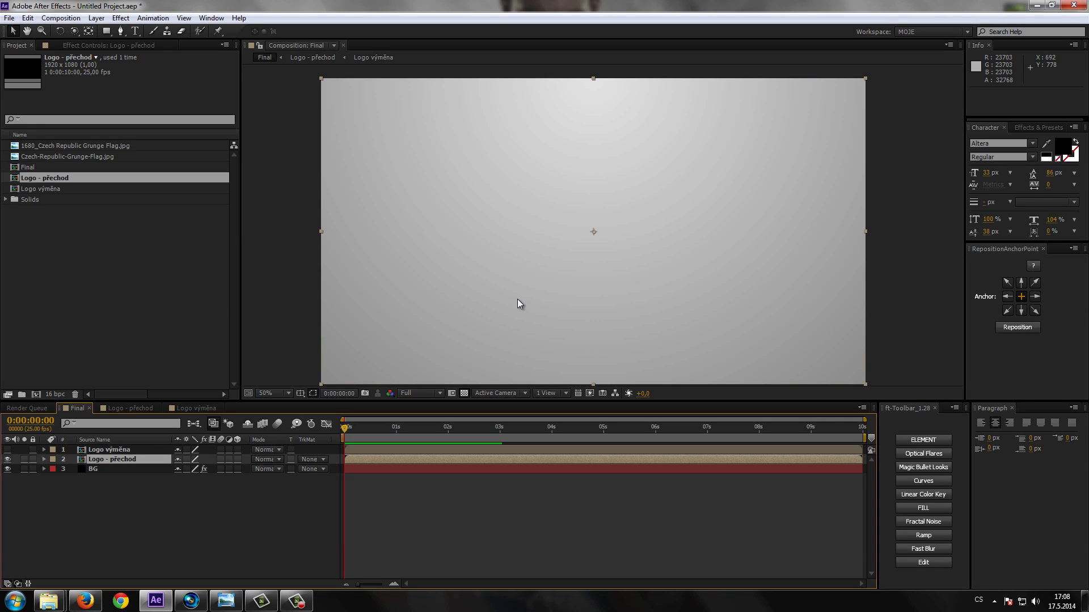
Create a new solid layer named Particular in the Final composition.
{"action": "right_click", "coordinate": [105, 493]}
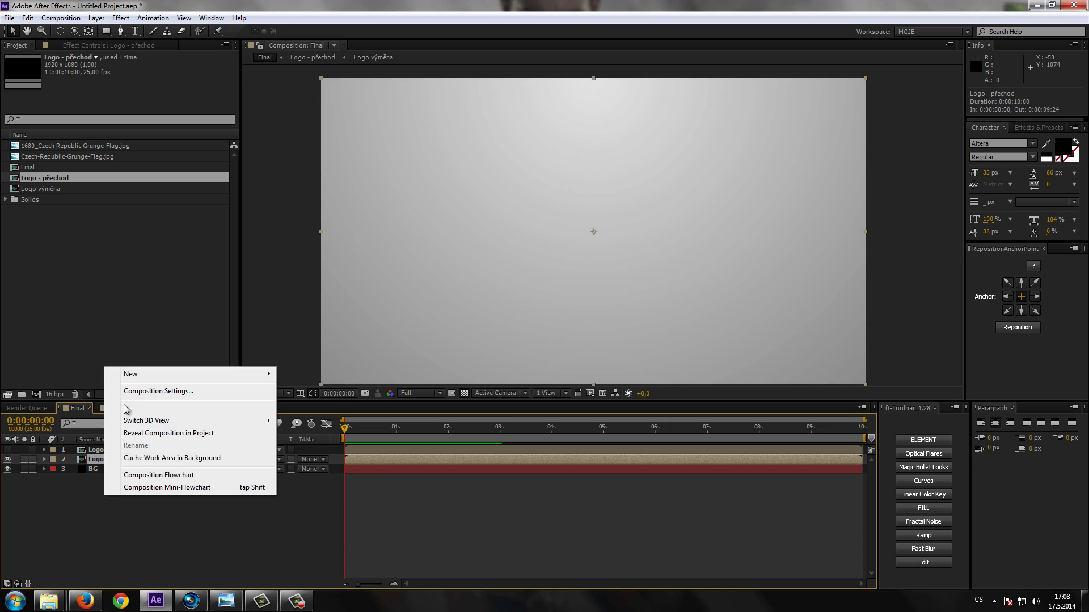
{"action": "mouse_move", "coordinate": [139, 374]}
{"action": "left_click", "coordinate": [315, 405]}
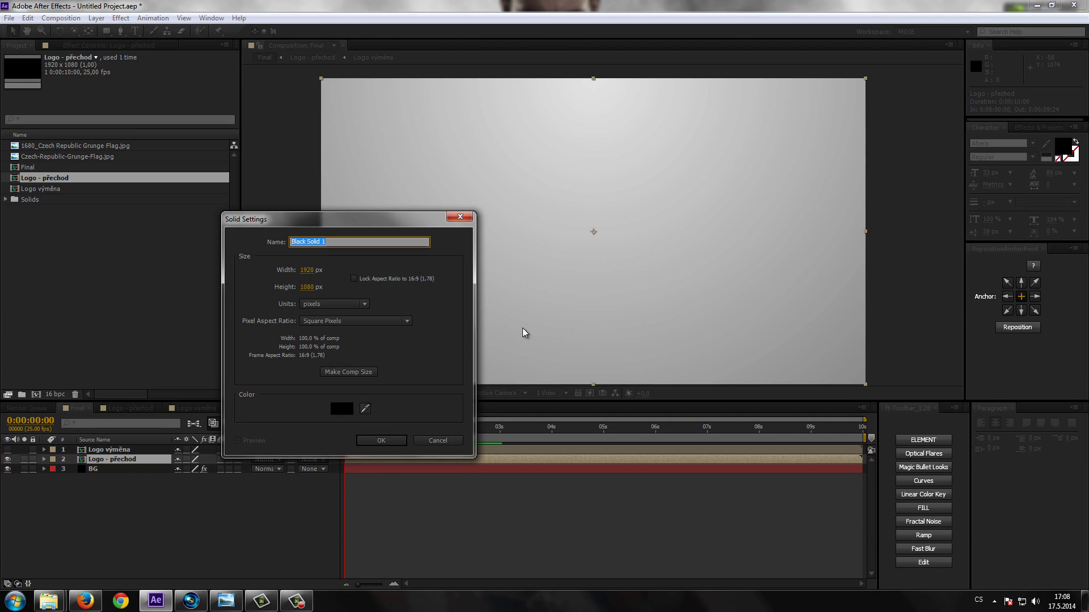
{"action": "type", "text": "Particular"}
{"action": "key", "text": "Return"}
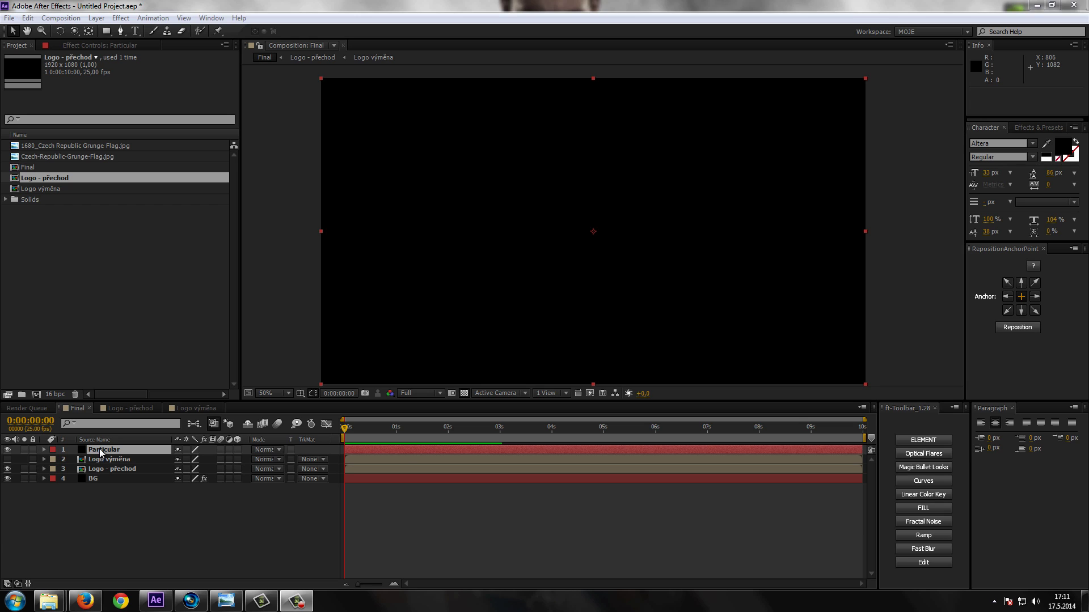
Apply Trapcode Particular to the solid and set its Emitter Type to Layer.
{"action": "left_click", "coordinate": [121, 18]}
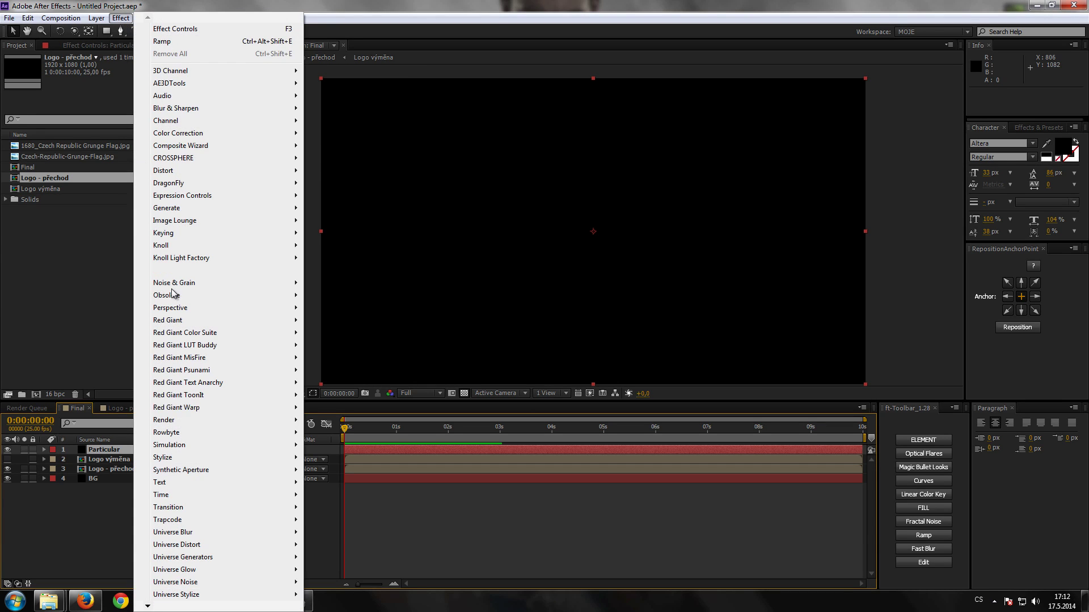
{"action": "mouse_move", "coordinate": [238, 521]}
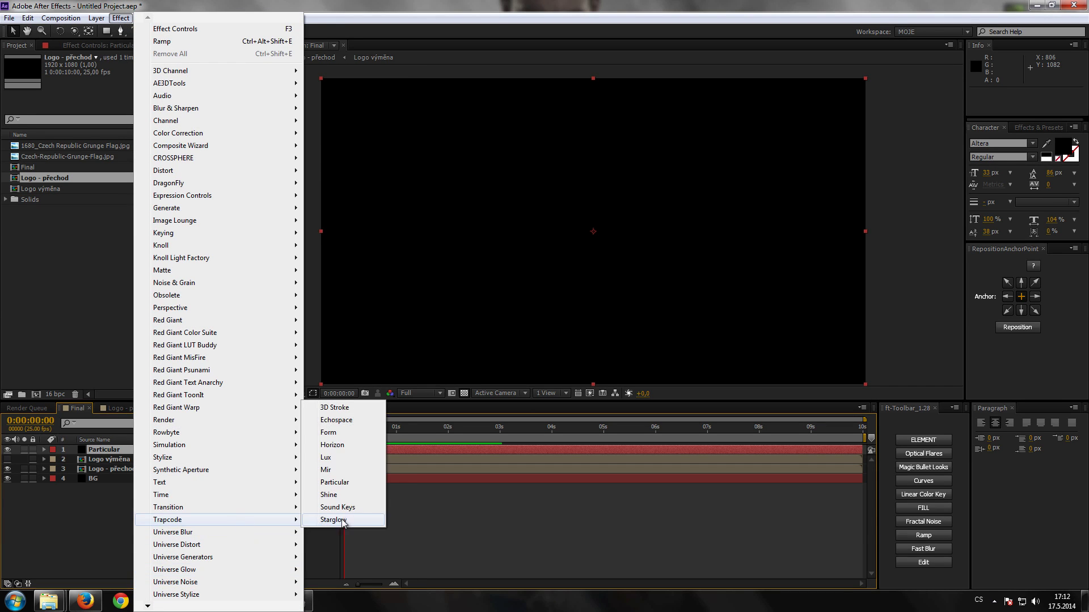
{"action": "left_click", "coordinate": [334, 482]}
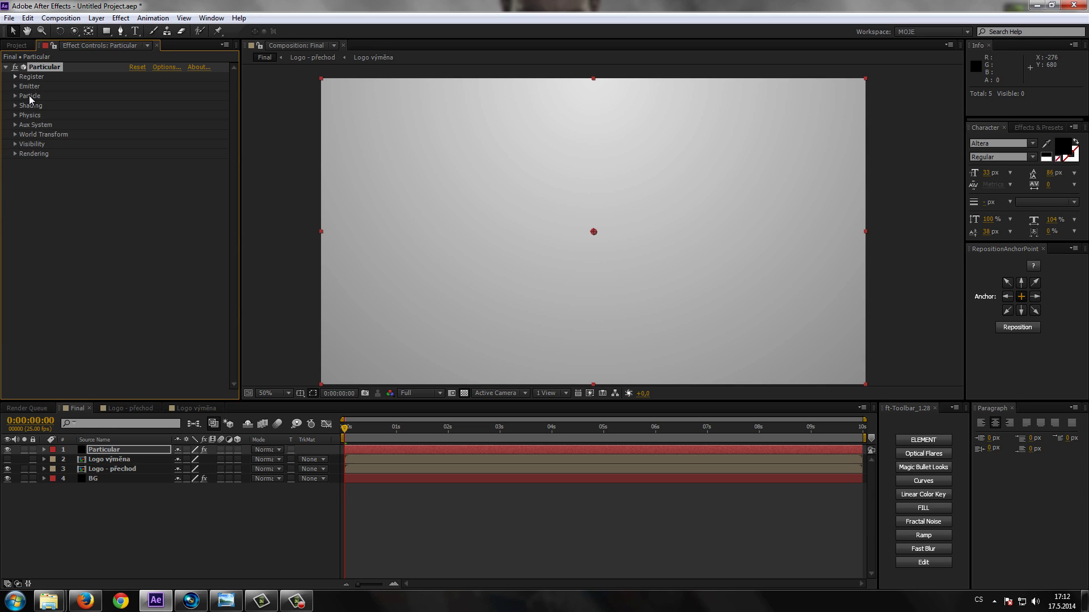
{"action": "left_click", "coordinate": [95, 450]}
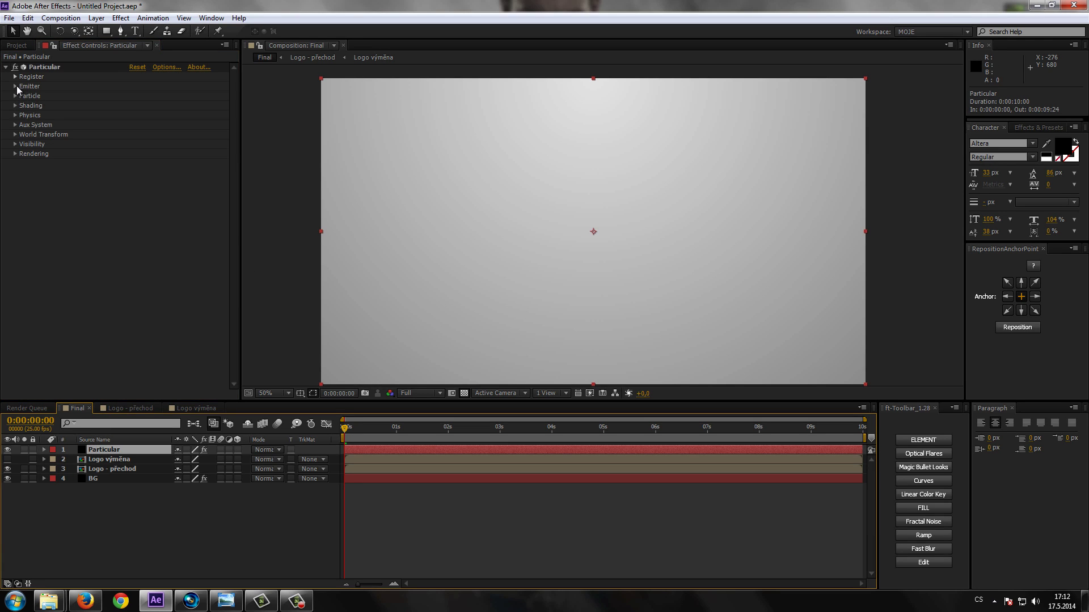
{"action": "left_click", "coordinate": [15, 86]}
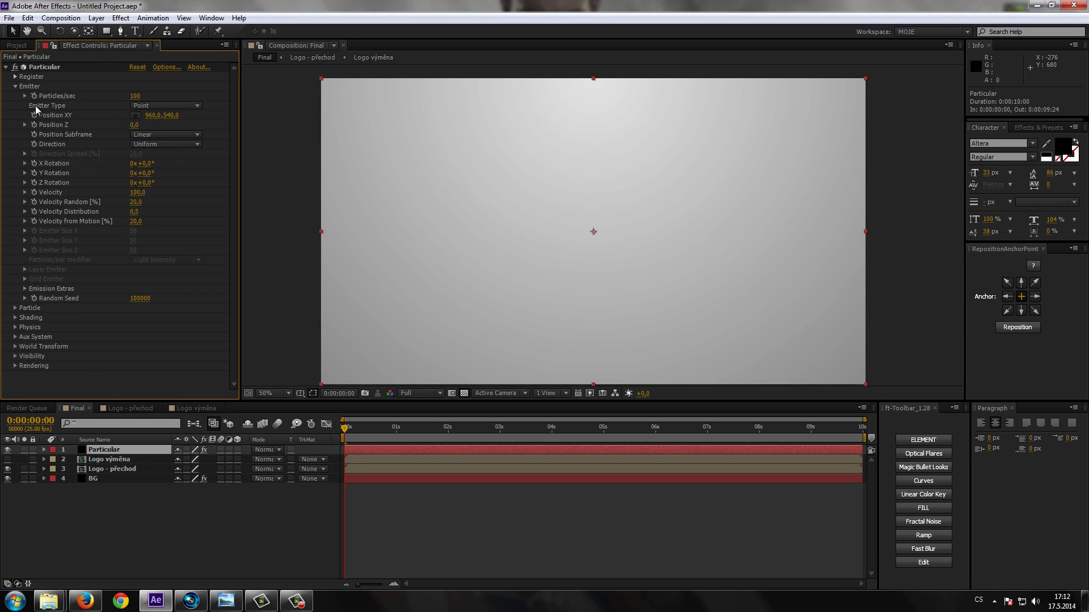
{"action": "left_click", "coordinate": [183, 105]}
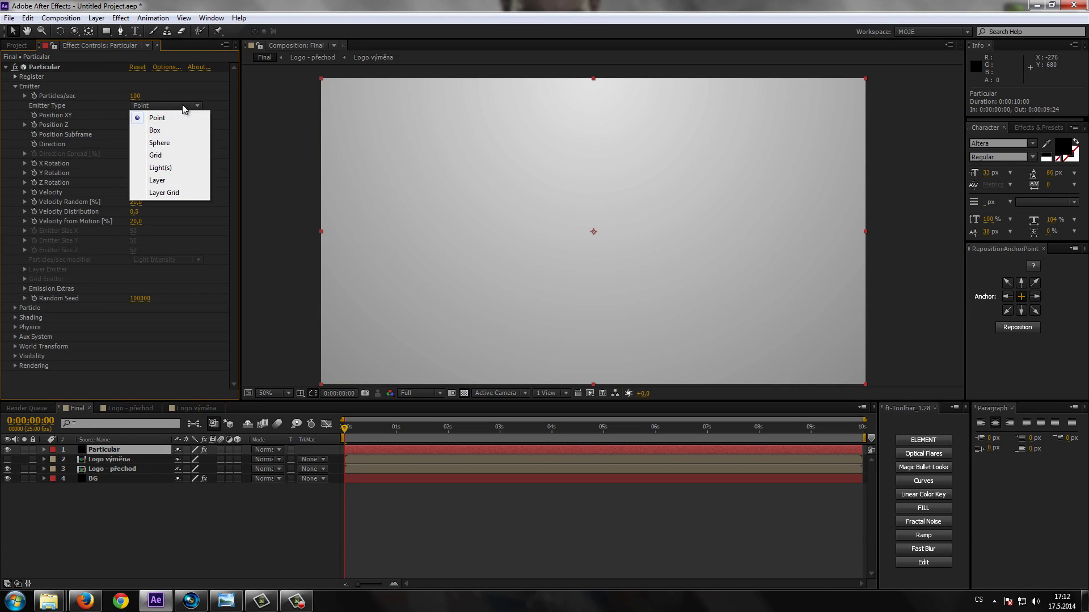
{"action": "left_click", "coordinate": [160, 179]}
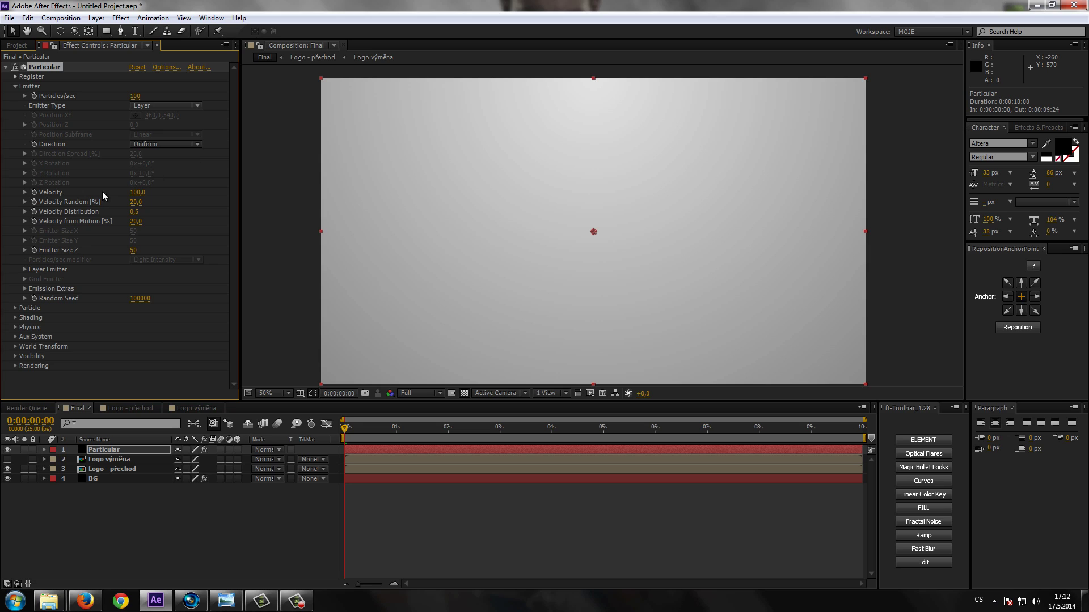
Show the Layer Emitter options, make Logo - přechod a 3D layer, then reselect Particular.
{"action": "left_click", "coordinate": [23, 270]}
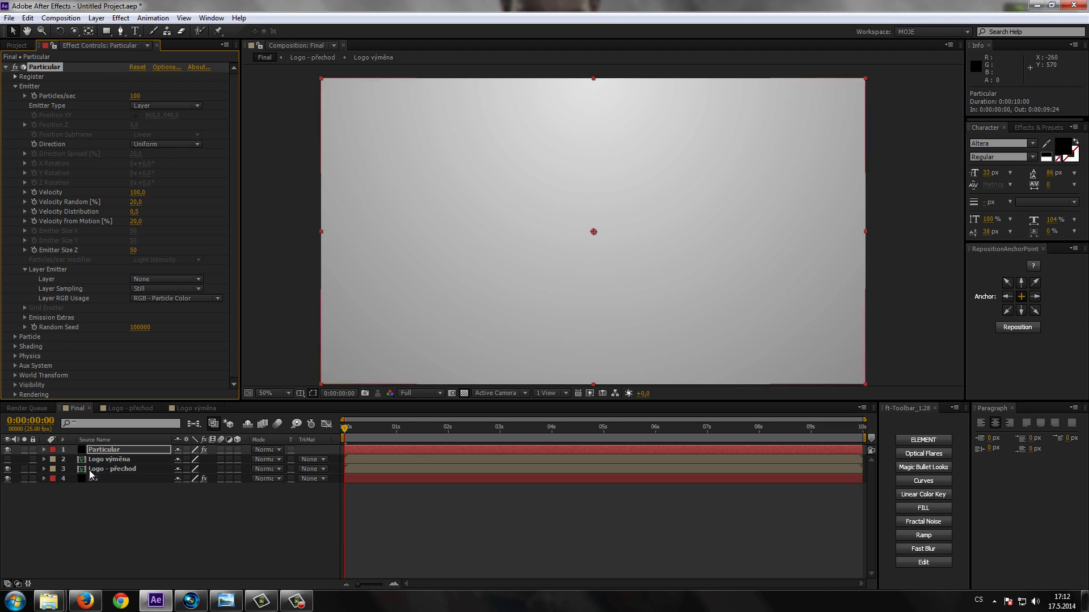
{"action": "left_click", "coordinate": [108, 470]}
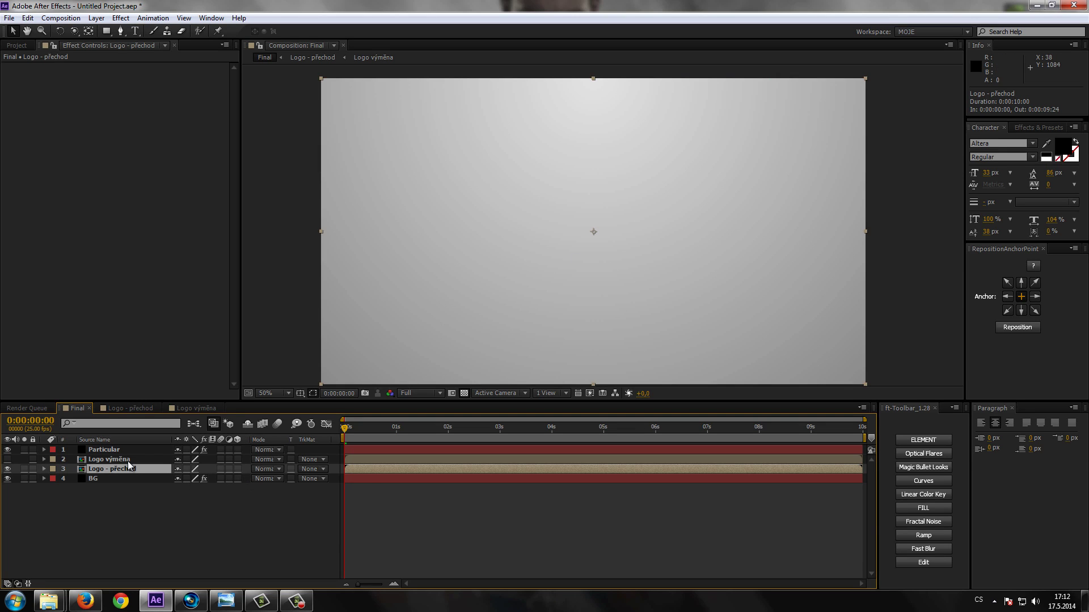
{"action": "left_click", "coordinate": [238, 469]}
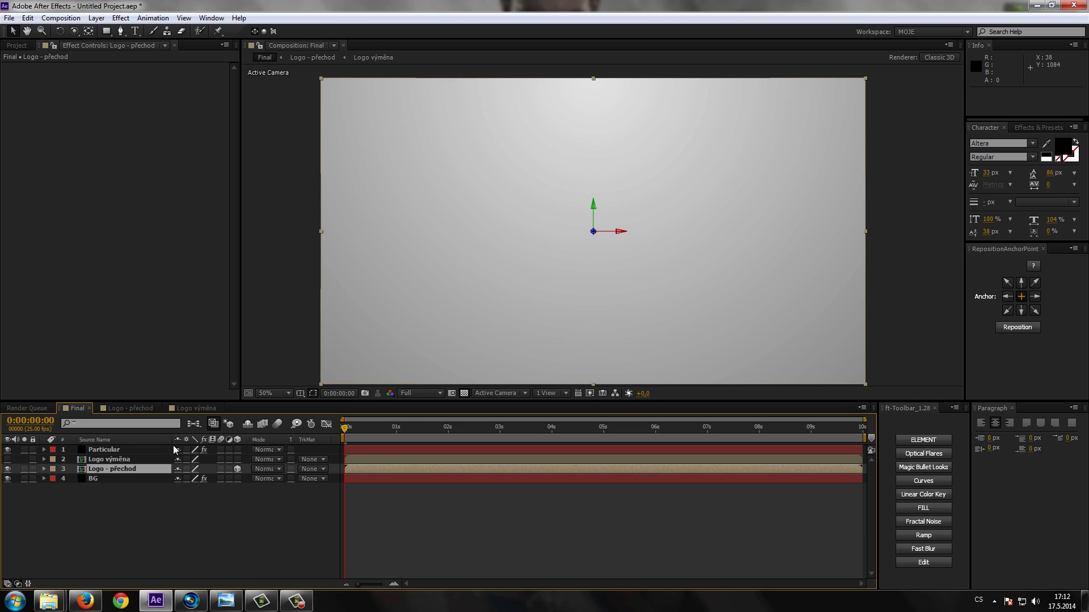
{"action": "right_click", "coordinate": [160, 438]}
{"action": "mouse_move", "coordinate": [205, 479]}
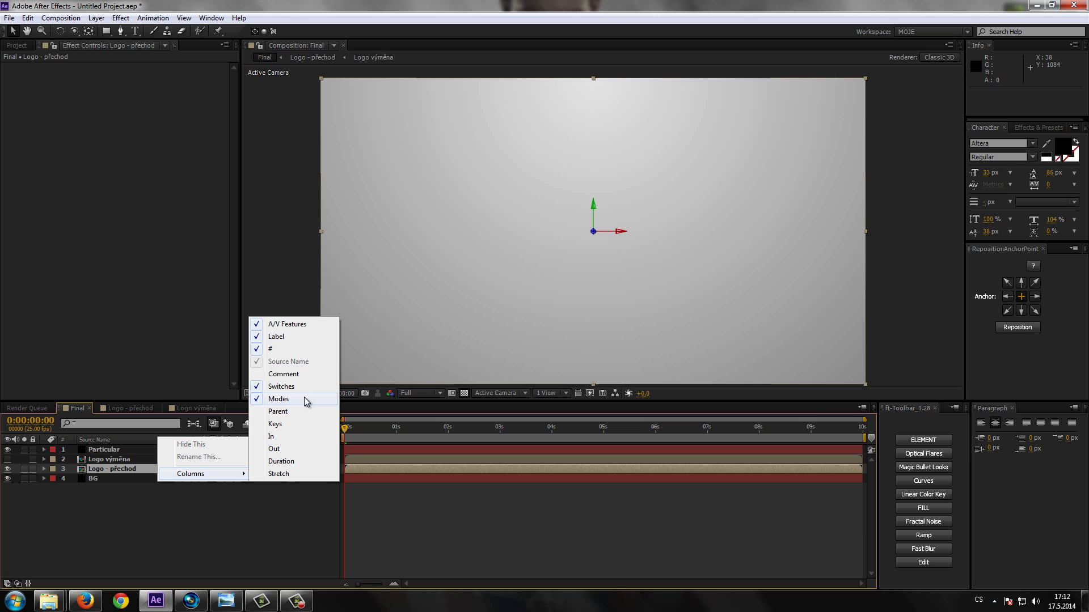
{"action": "key", "text": "Escape"}
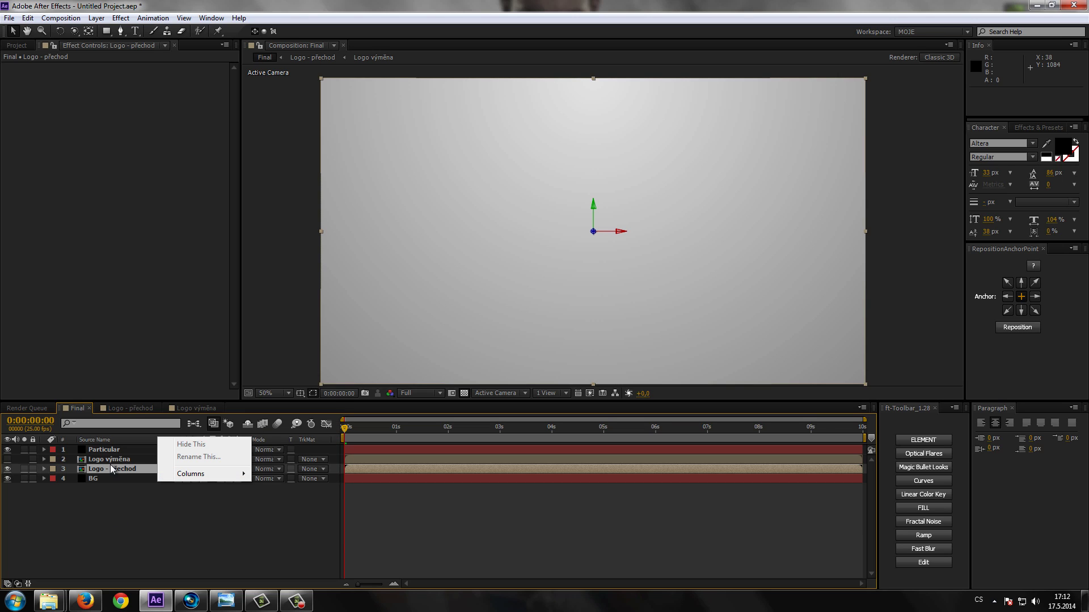
{"action": "key", "text": "Escape"}
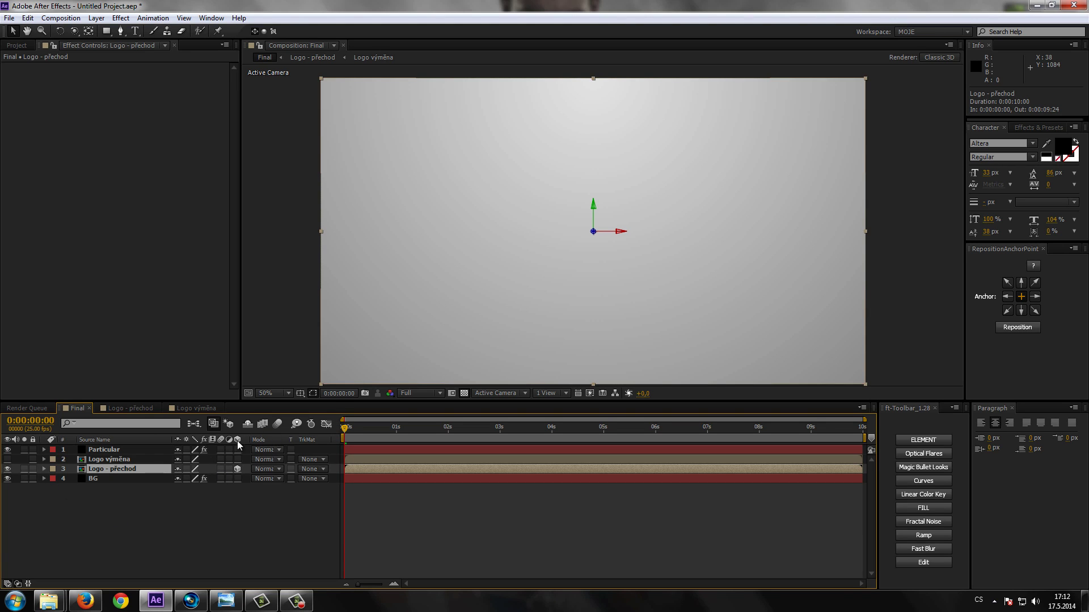
{"action": "left_click", "coordinate": [97, 451]}
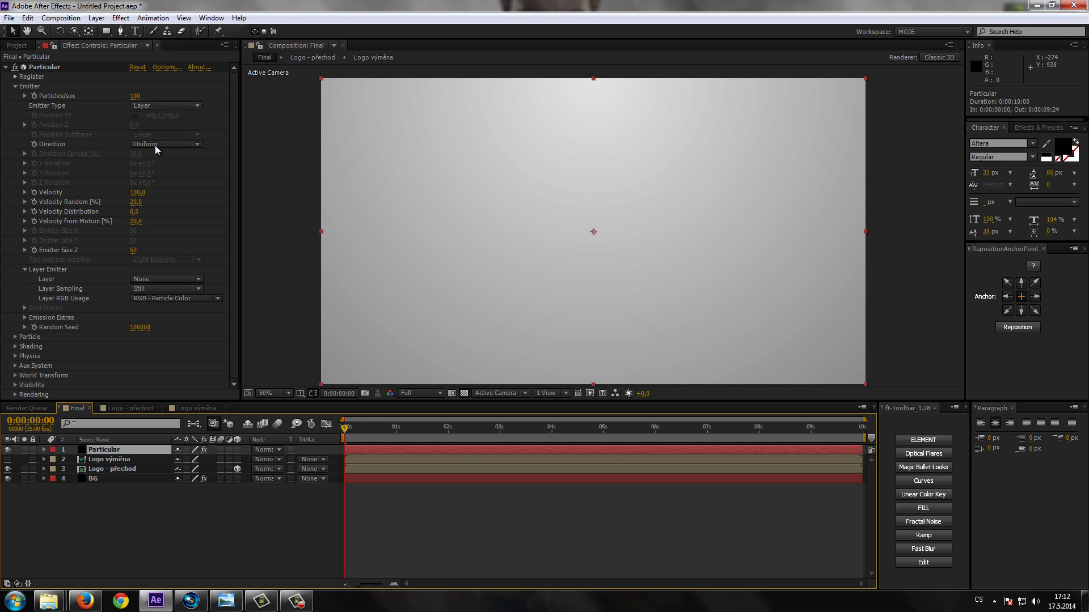
Set the Layer Emitter source to Logo - přechod and scrub to about 4 seconds to watch it dissolve.
{"action": "left_click", "coordinate": [151, 280]}
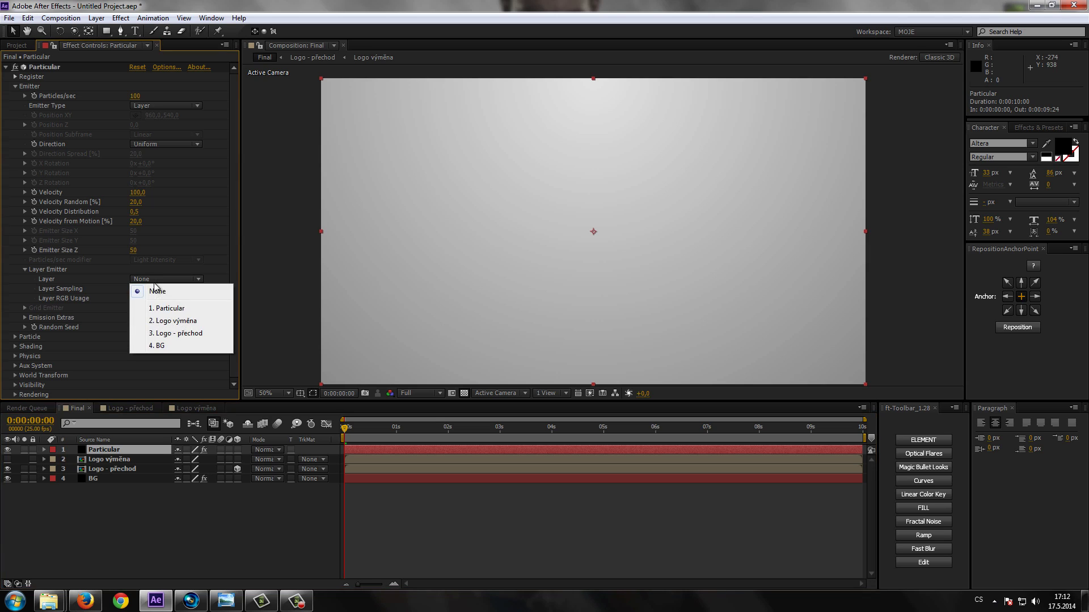
{"action": "left_click", "coordinate": [195, 333]}
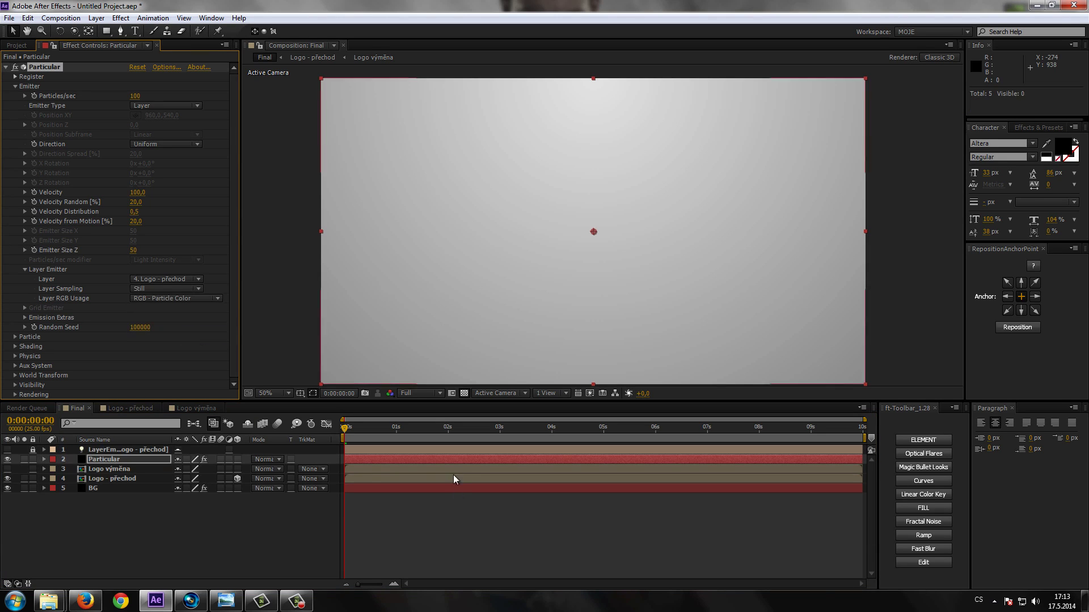
{"action": "left_click_drag", "start_coordinate": [343, 430], "coordinate": [499, 436]}
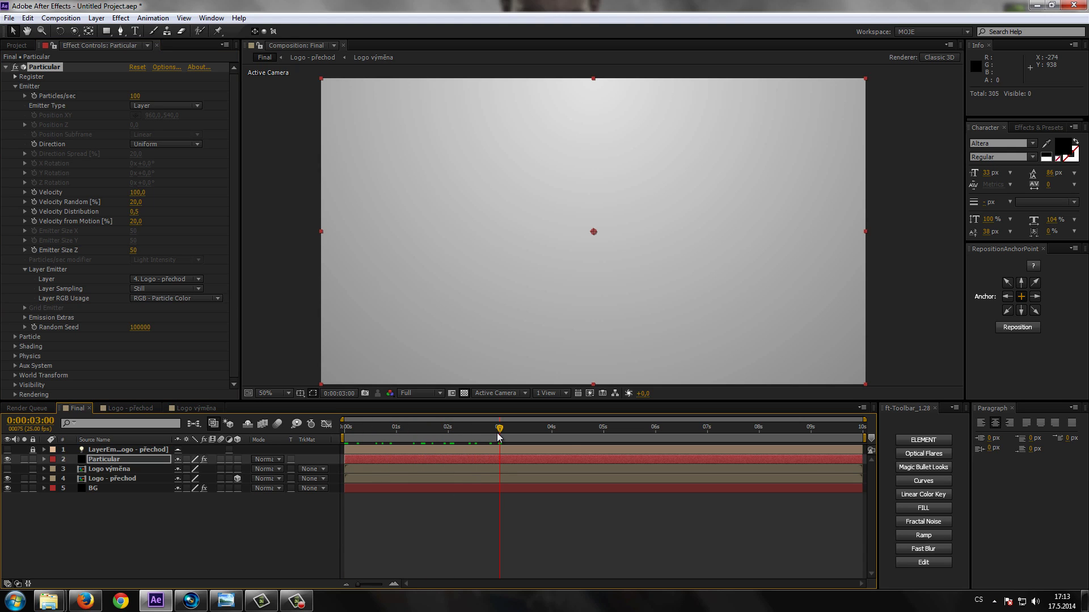
{"action": "left_click", "coordinate": [504, 432]}
{"action": "left_click_drag", "start_coordinate": [523, 440], "coordinate": [563, 439]}
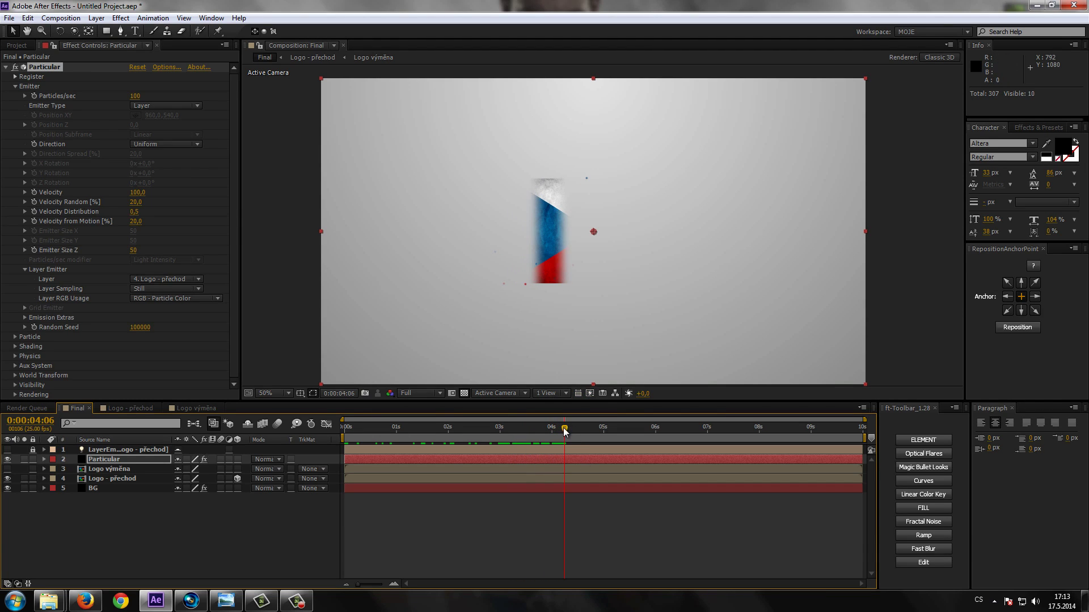
{"action": "left_click_drag", "start_coordinate": [564, 433], "coordinate": [587, 432]}
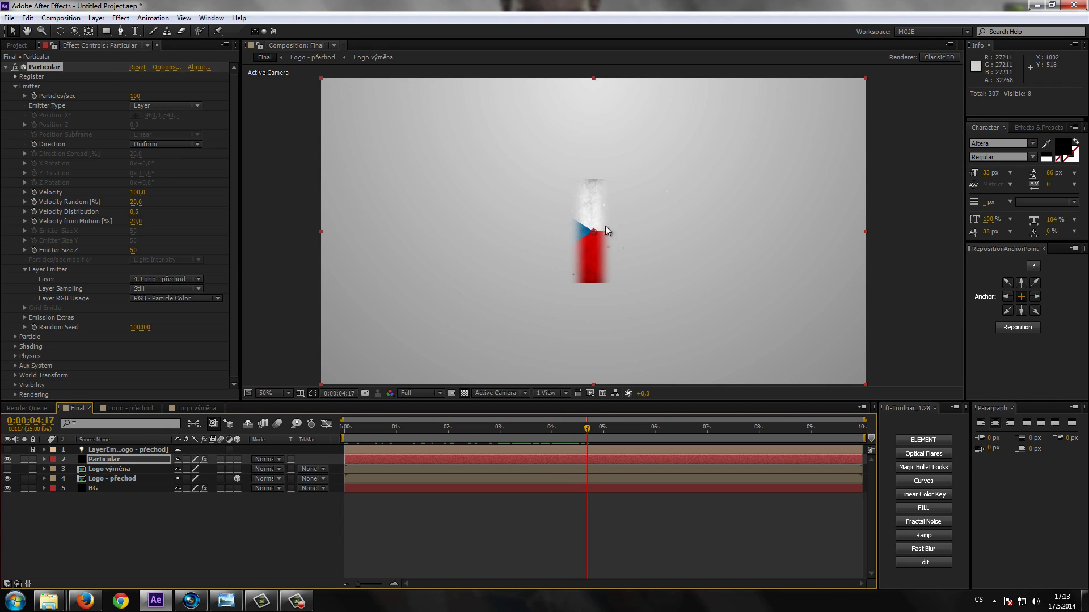
{"action": "mouse_move", "coordinate": [588, 432]}
{"action": "left_mouse_down"}
{"action": "mouse_move", "coordinate": [549, 435]}
{"action": "mouse_move", "coordinate": [603, 437]}
{"action": "mouse_move", "coordinate": [584, 447]}
{"action": "mouse_move", "coordinate": [573, 439]}
{"action": "mouse_move", "coordinate": [645, 441]}
{"action": "mouse_move", "coordinate": [560, 445]}
{"action": "left_mouse_up"}
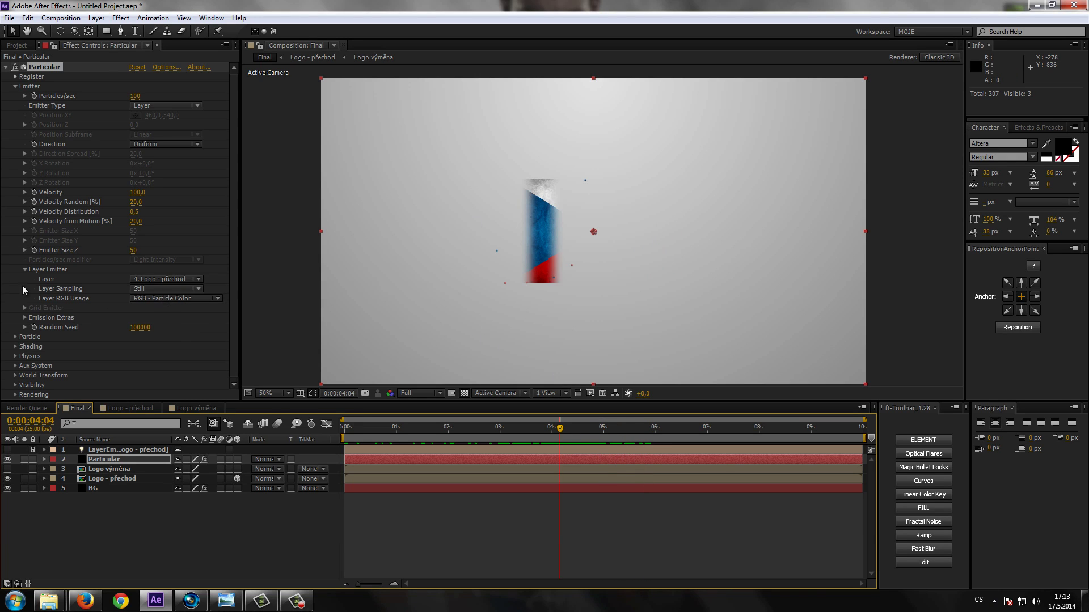
Set layer sampling to Particle Birth Time and colour usage to RGB - Particle Color.
{"action": "left_click", "coordinate": [173, 289]}
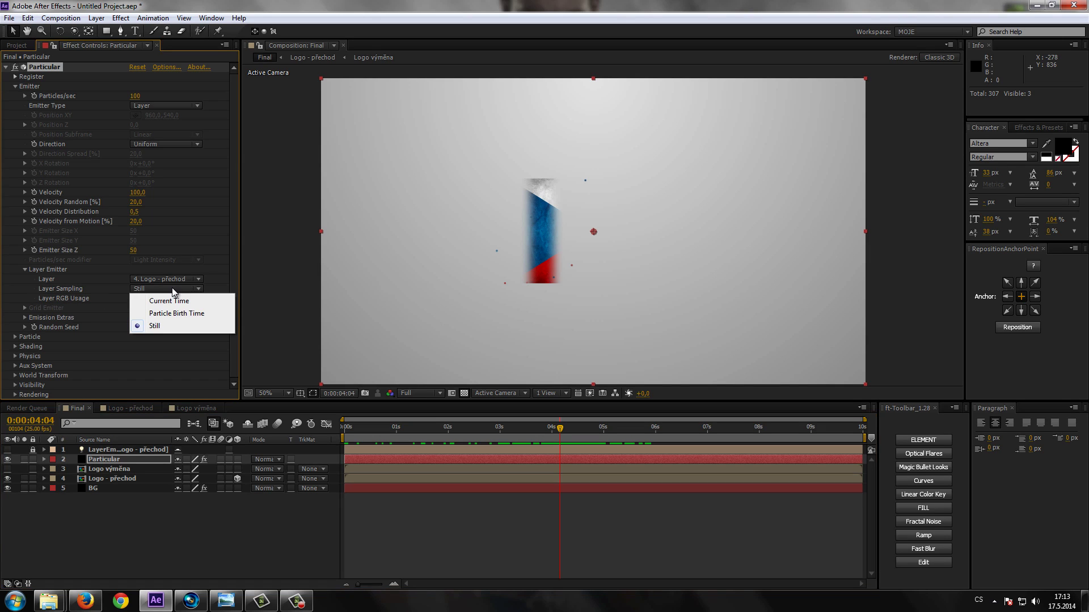
{"action": "left_click", "coordinate": [178, 319]}
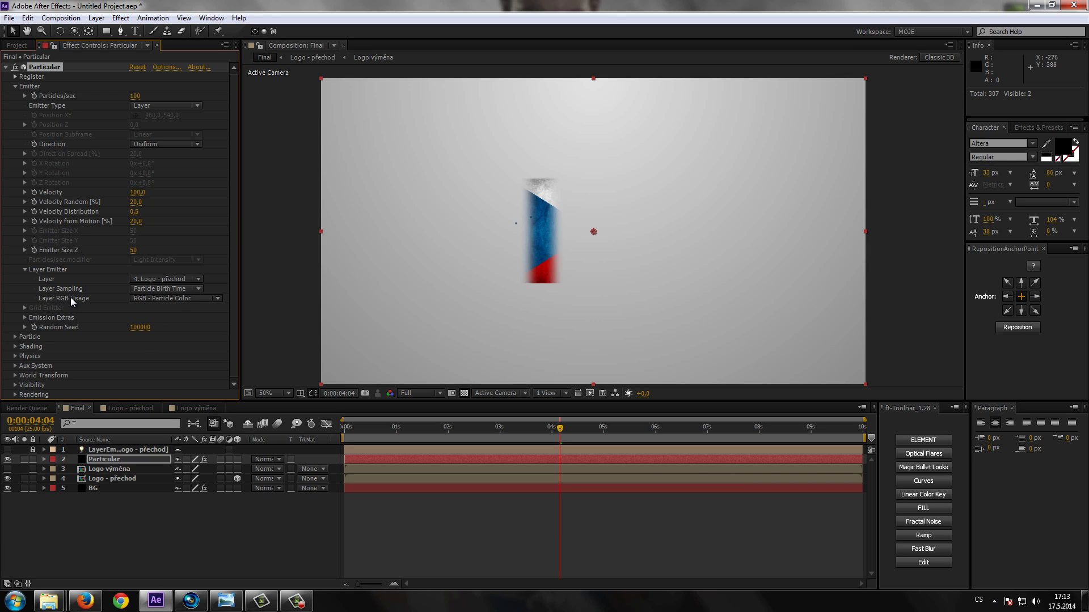
{"action": "left_click", "coordinate": [175, 299]}
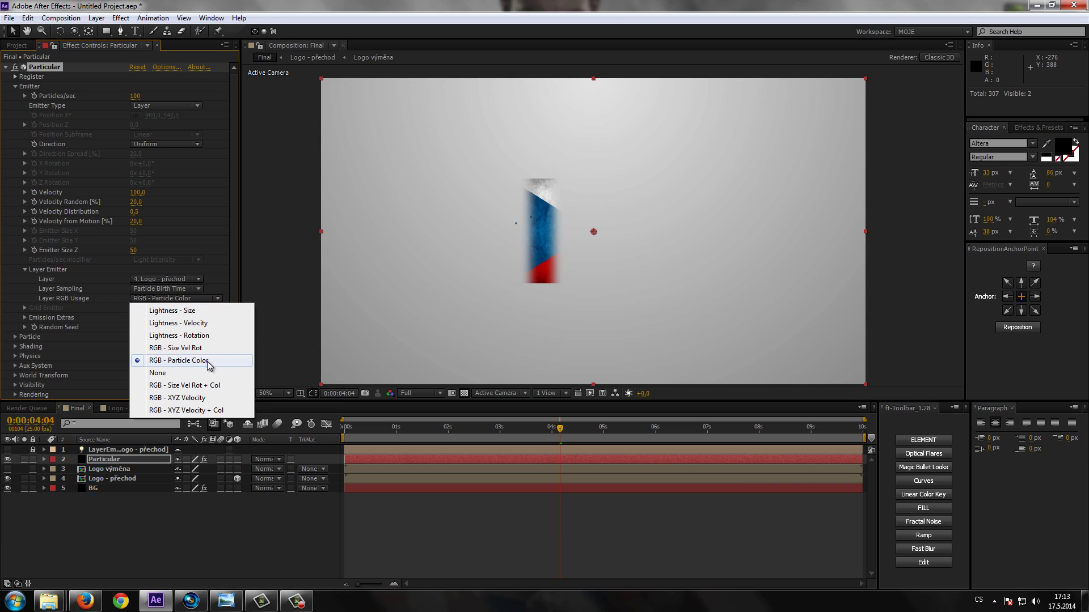
{"action": "left_click", "coordinate": [191, 364]}
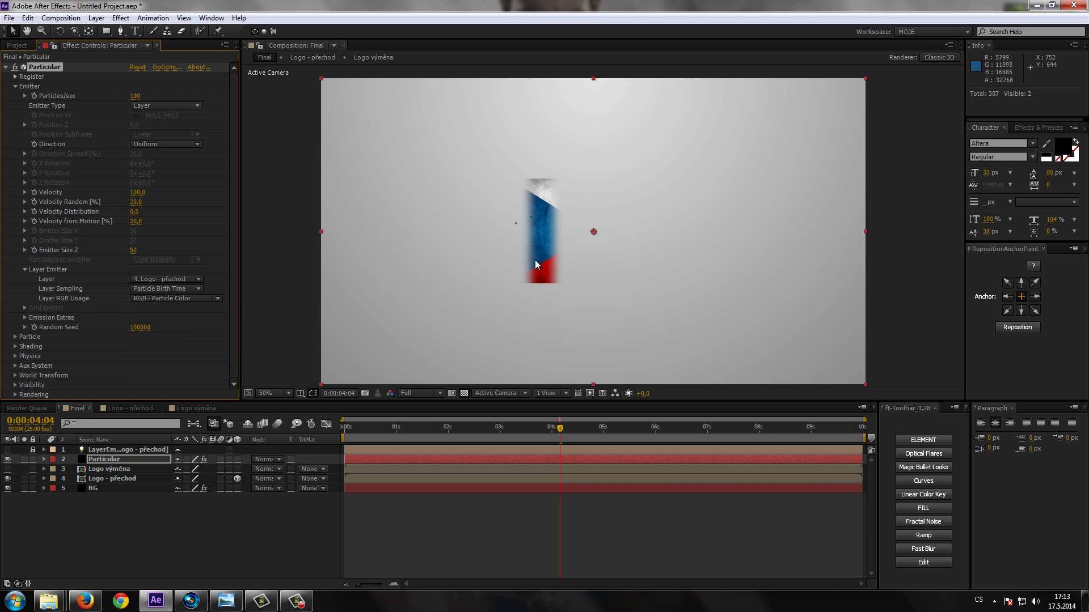
View the flag at 100%, select Logo - přechod, and try then remove a red fill.
{"action": "key", "text": "period"}
{"action": "left_click_drag", "start_coordinate": [521, 263], "coordinate": [557, 253]}
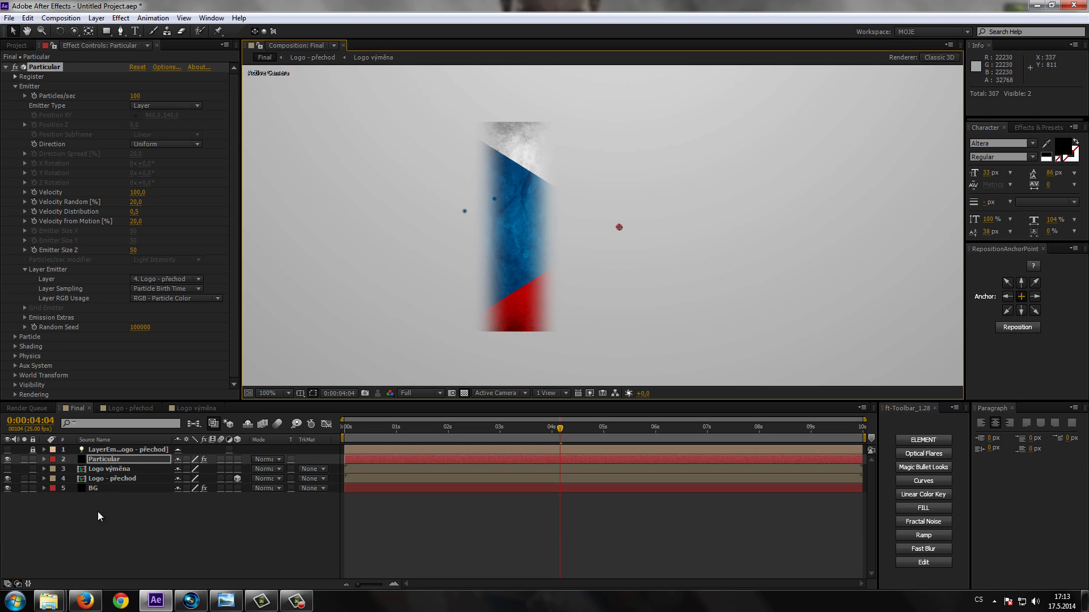
{"action": "left_click", "coordinate": [92, 480]}
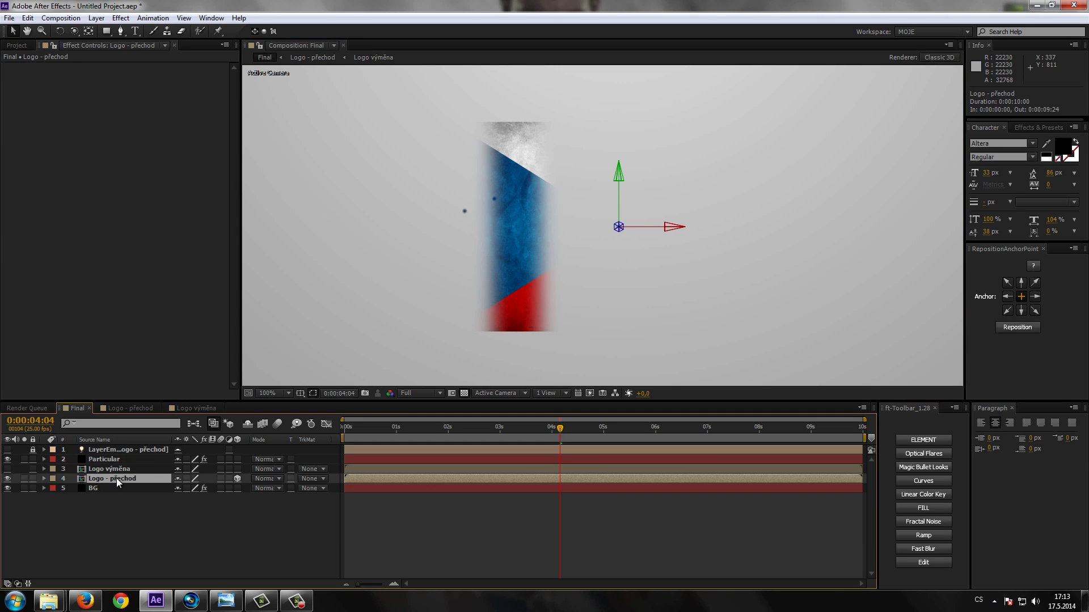
{"action": "key", "text": "comma"}
{"action": "key", "text": "comma"}
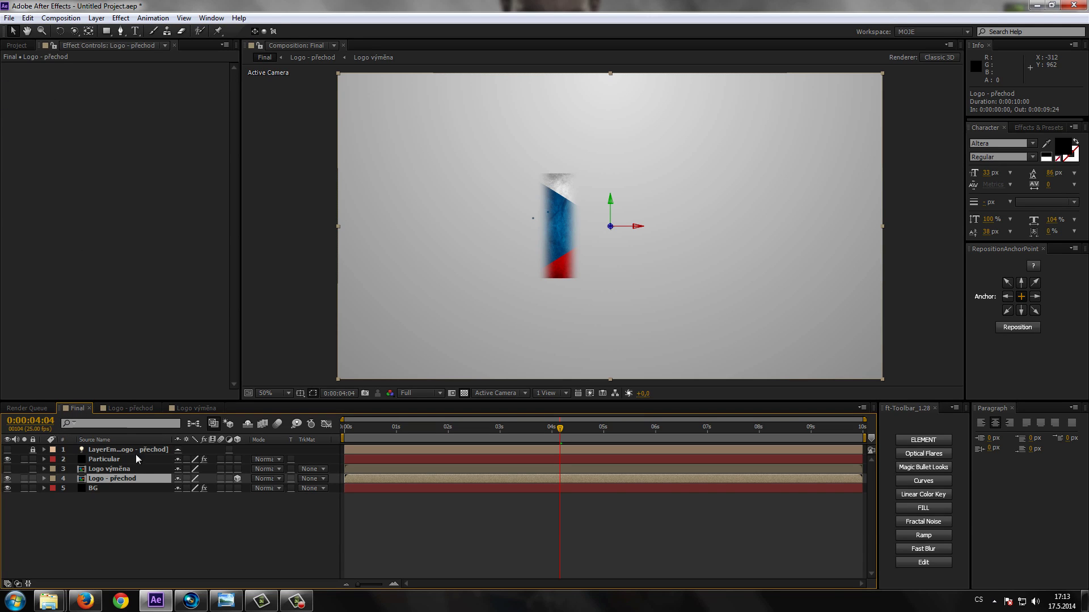
{"action": "left_click", "coordinate": [923, 508]}
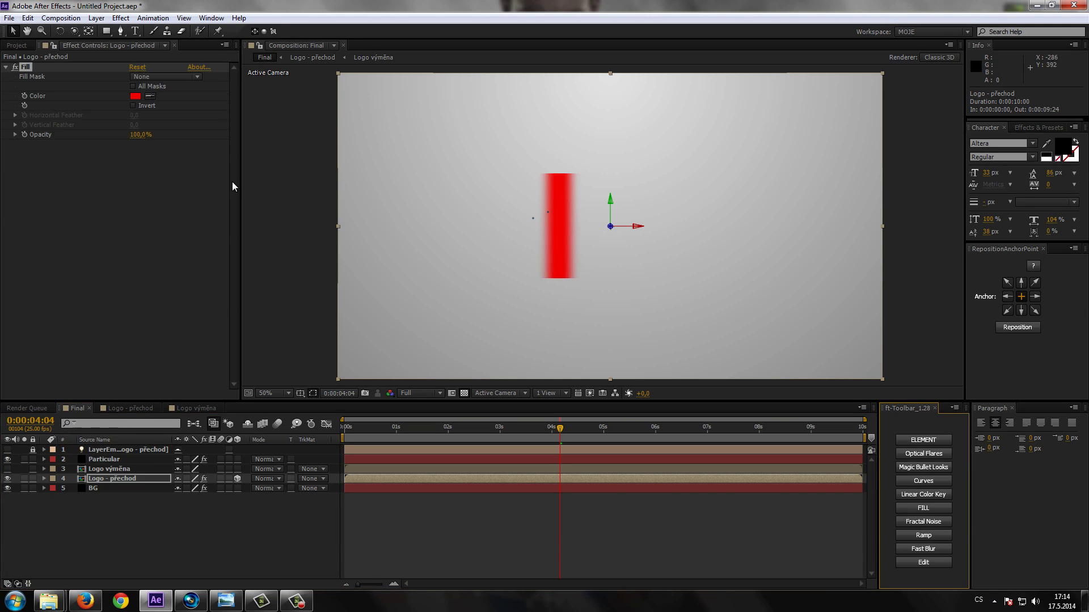
{"action": "key", "text": "Delete"}
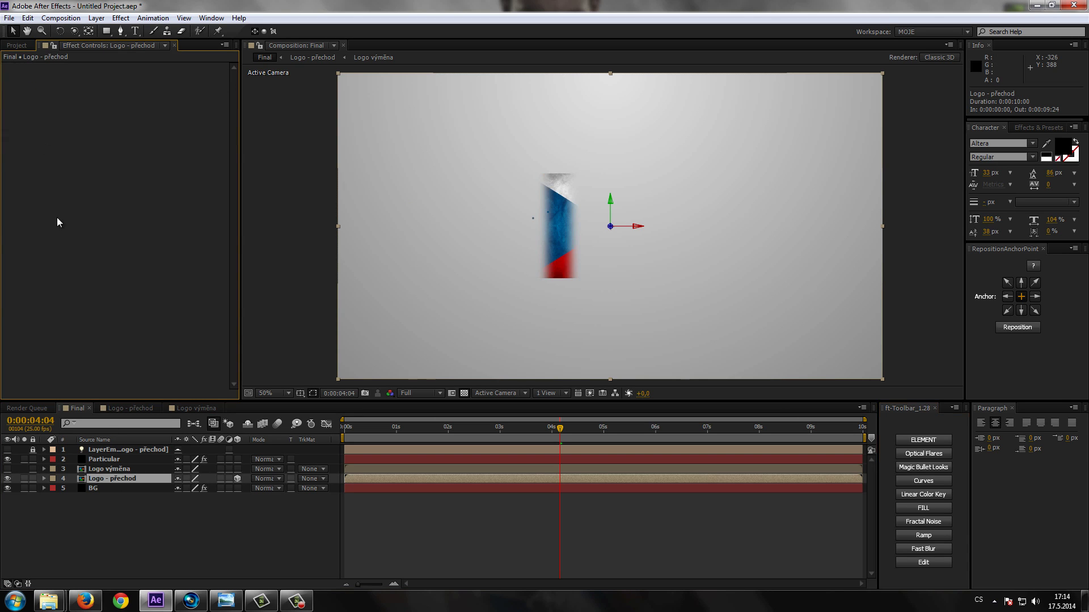
Reselect Particular, centre the flag at 100% zoom, and collapse the Layer Emitter group.
{"action": "left_click", "coordinate": [97, 458]}
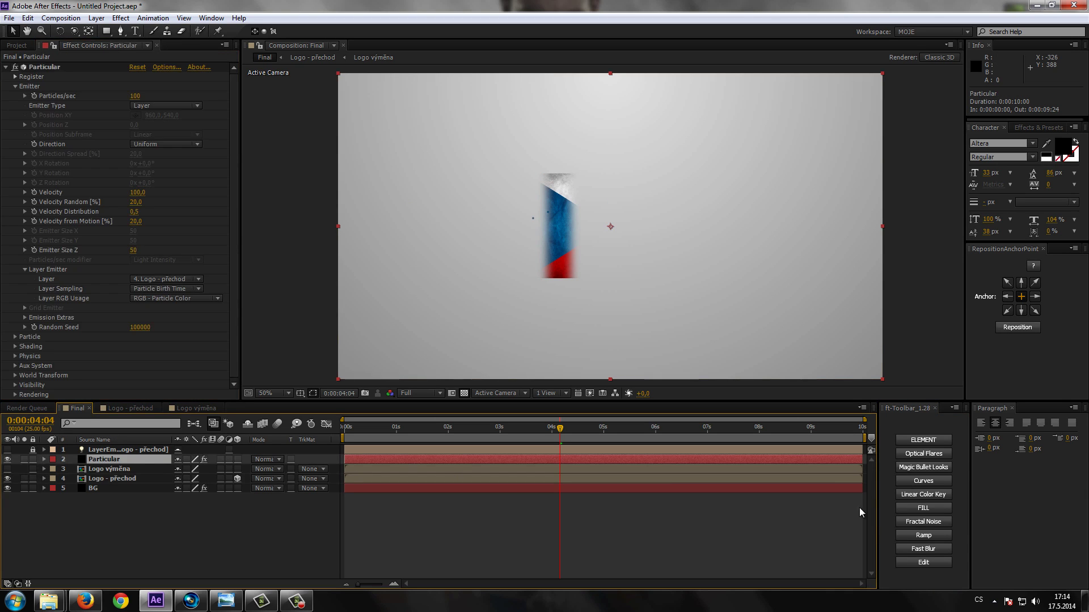
{"action": "left_click", "coordinate": [921, 526]}
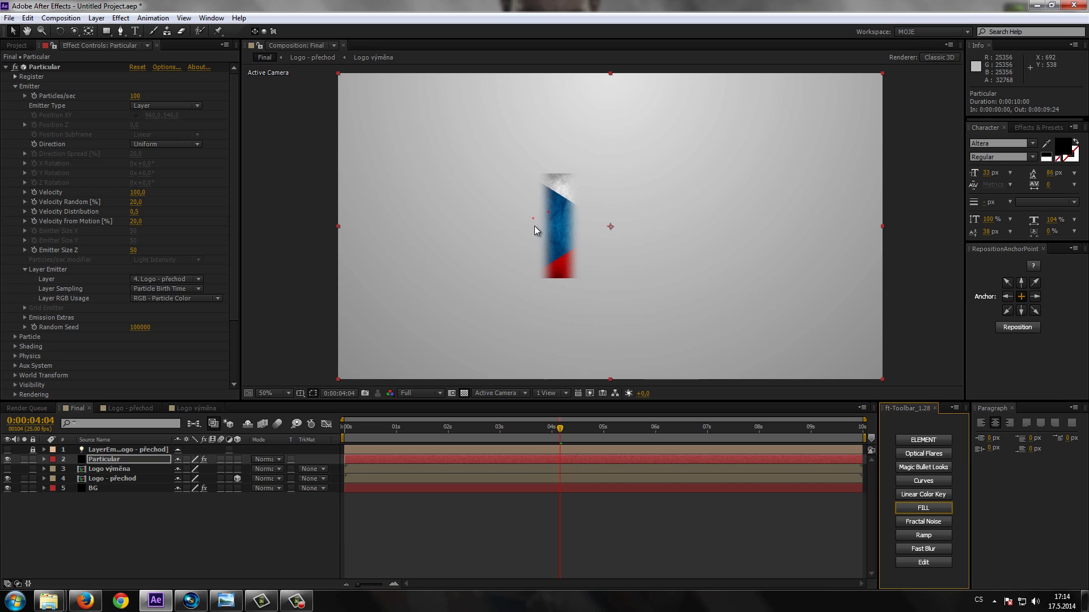
{"action": "left_click", "coordinate": [85, 370]}
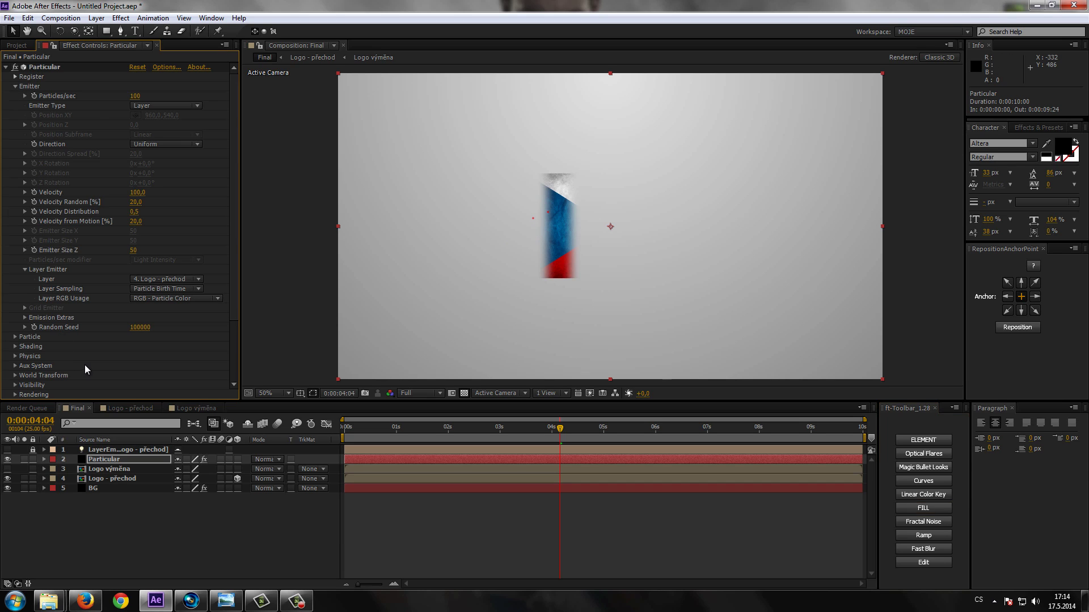
{"action": "left_click", "coordinate": [97, 365]}
{"action": "left_click", "coordinate": [26, 326]}
{"action": "key", "text": "period"}
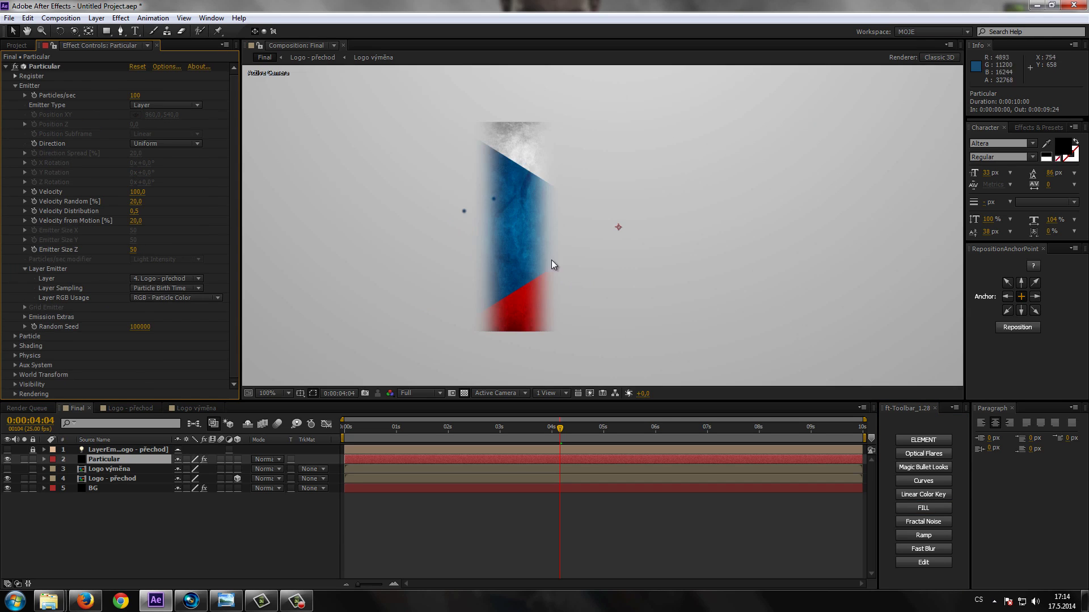
{"action": "left_click_drag", "start_coordinate": [553, 264], "coordinate": [585, 262]}
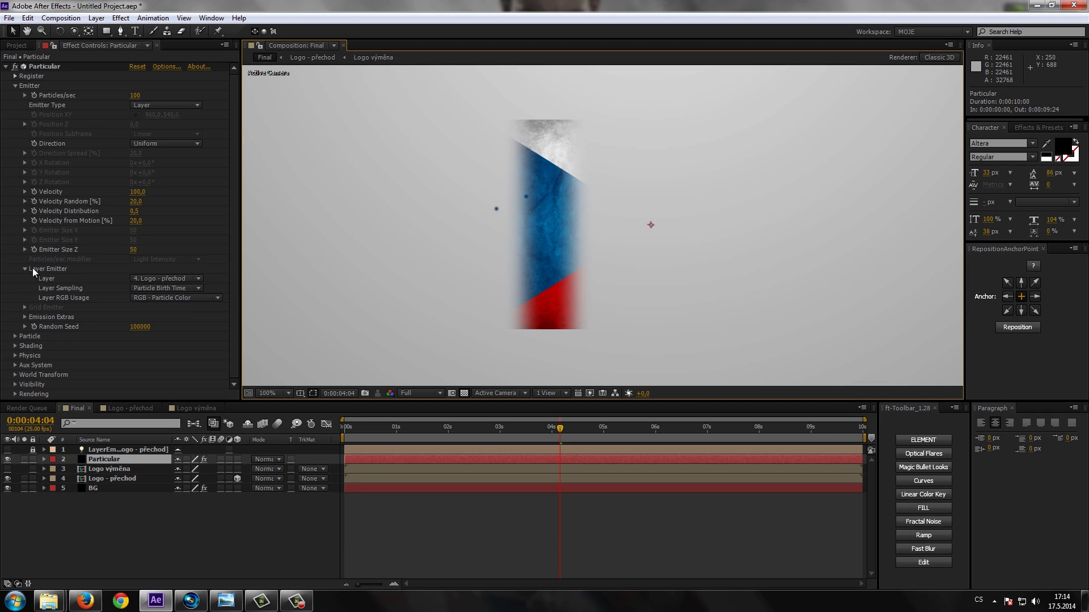
{"action": "left_click", "coordinate": [26, 269]}
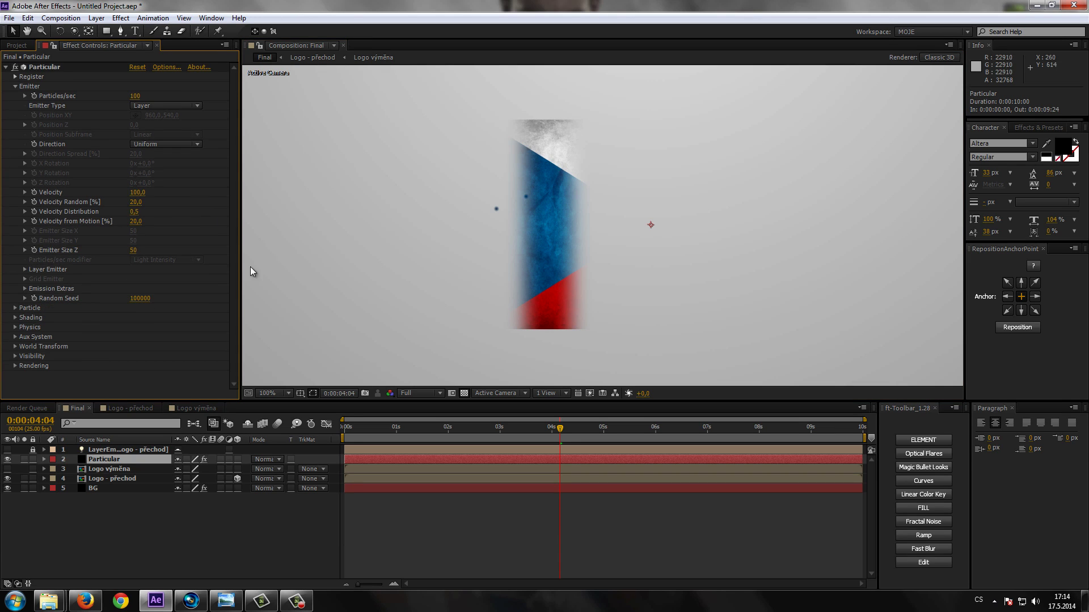
Set Emitter Particles/sec to 250000 and compare the result at 50% and 100% zoom.
{"action": "left_click", "coordinate": [136, 95]}
{"action": "key", "text": "Return"}
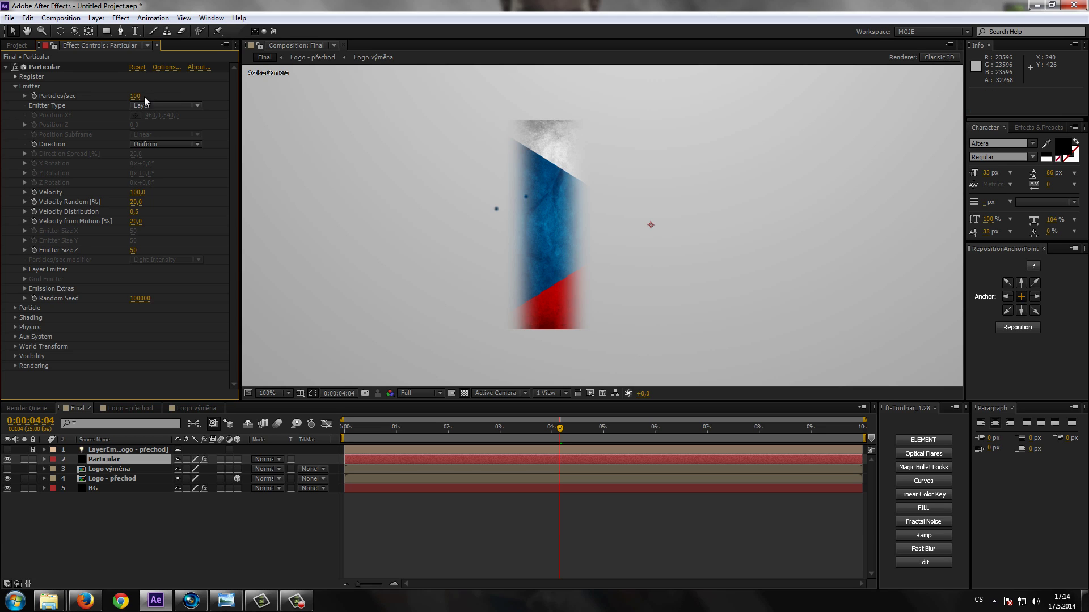
{"action": "left_click", "coordinate": [146, 96]}
{"action": "key", "text": "Return"}
{"action": "key", "text": "comma"}
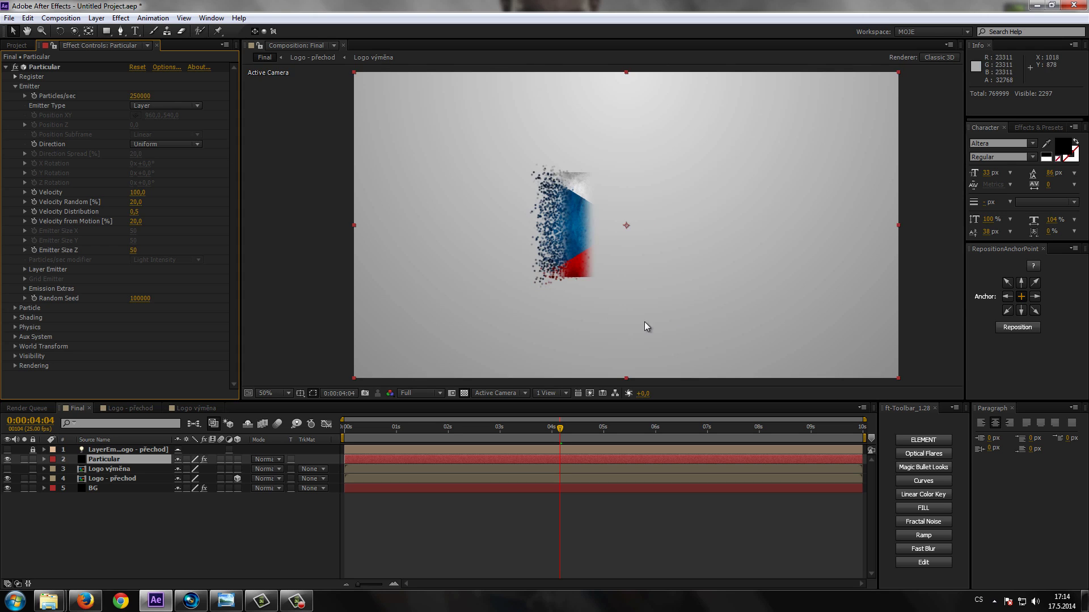
{"action": "key", "text": "period"}
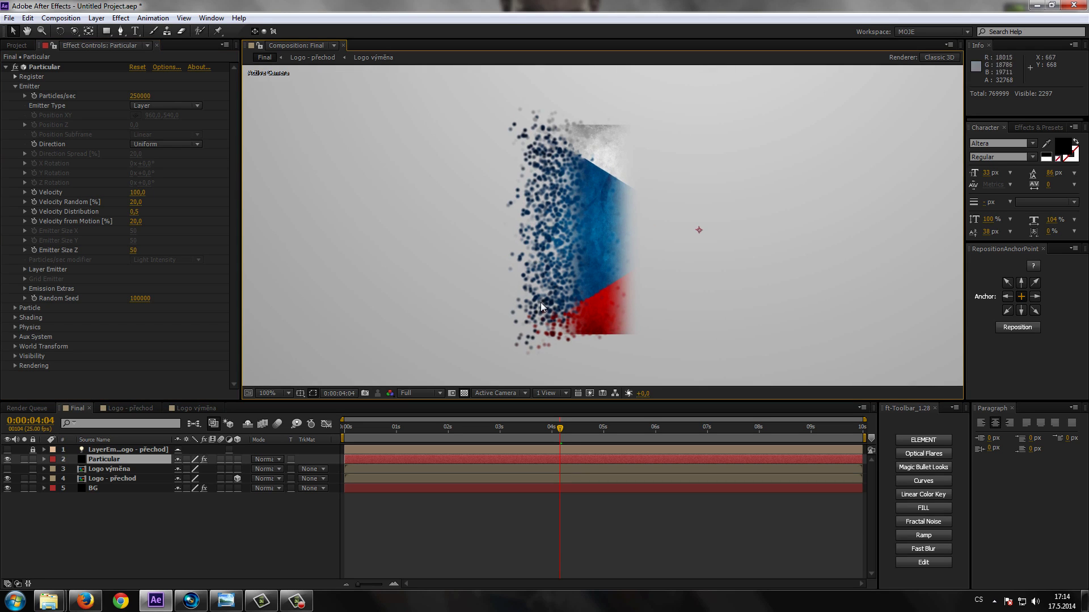
{"action": "key", "text": "comma"}
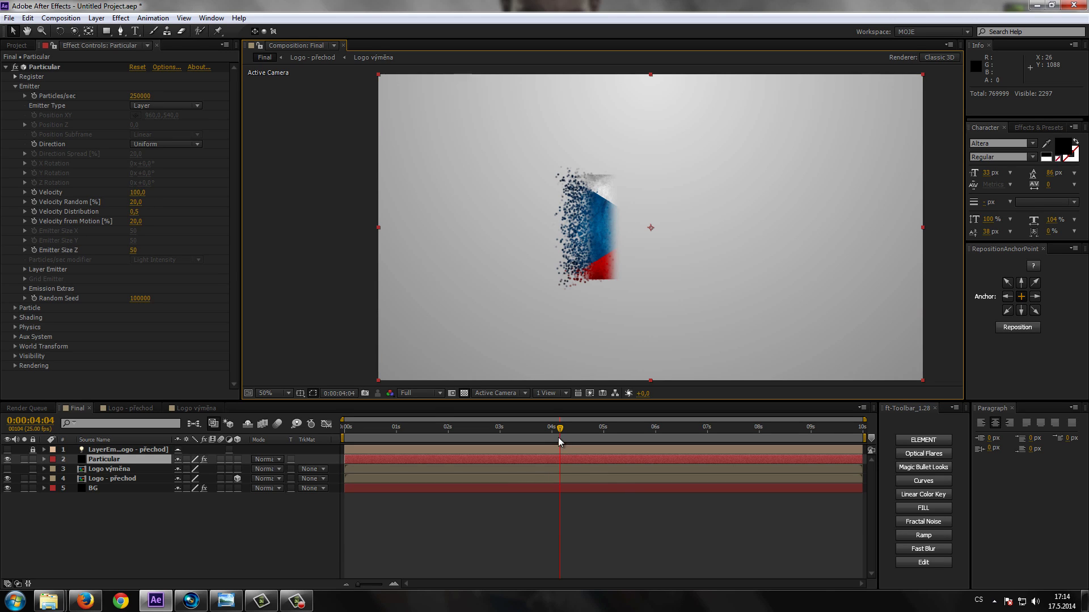
Set preview resolution to Quarter and drag Velocity down to 0 so particles hold the flag shape.
{"action": "left_click_drag", "start_coordinate": [560, 434], "coordinate": [534, 429]}
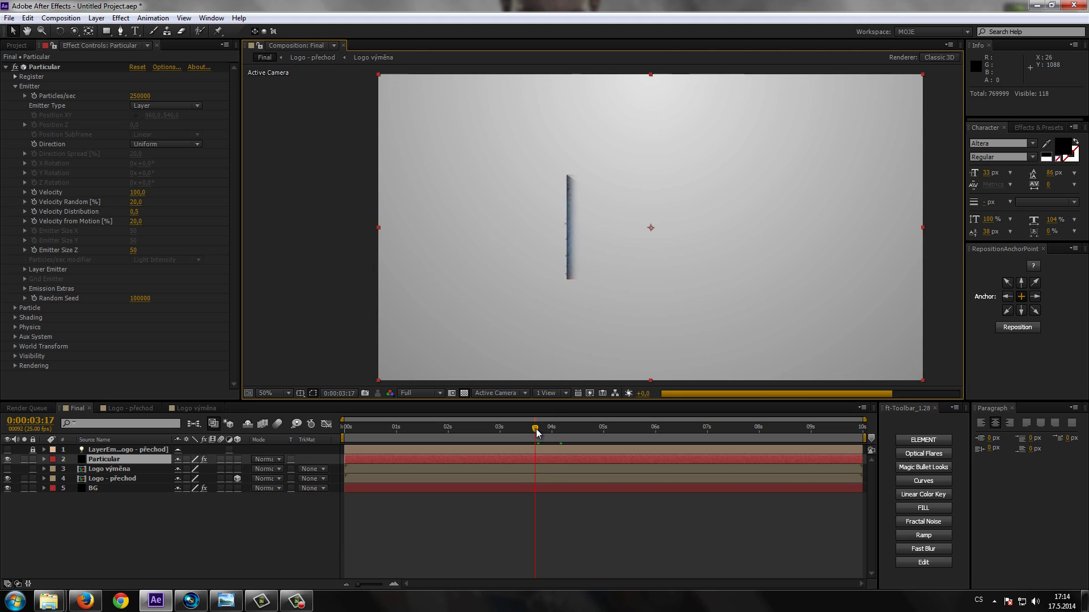
{"action": "left_click", "coordinate": [423, 393]}
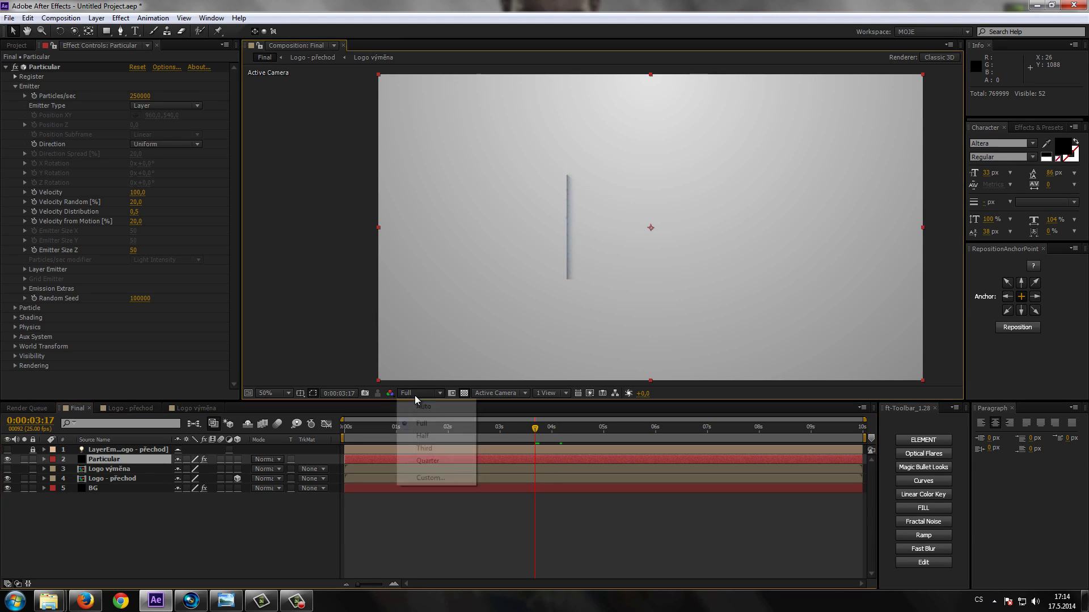
{"action": "left_click", "coordinate": [437, 460]}
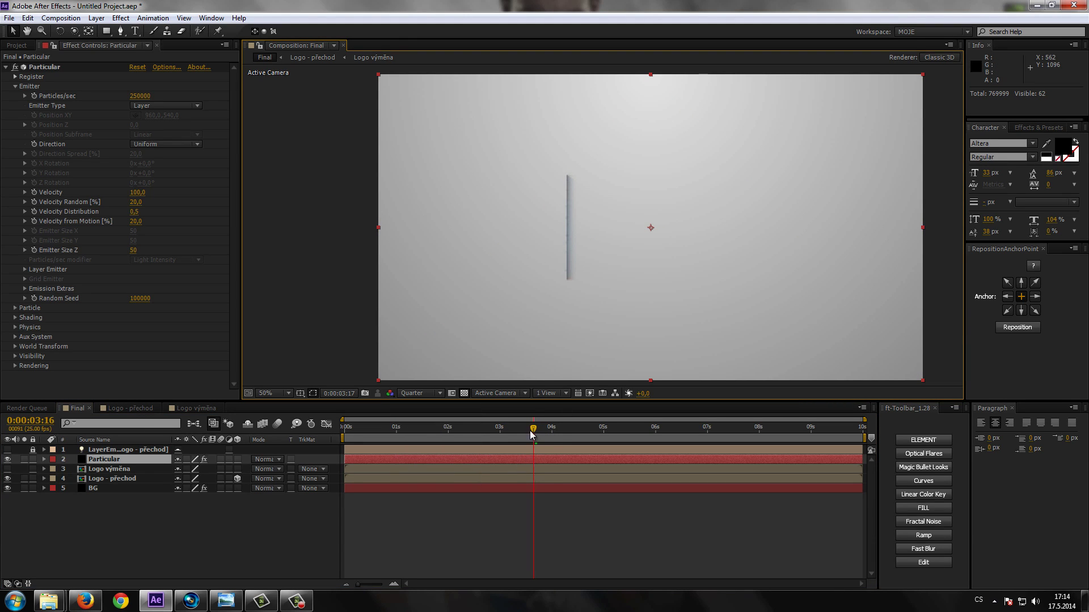
{"action": "mouse_move", "coordinate": [533, 430]}
{"action": "left_mouse_down"}
{"action": "mouse_move", "coordinate": [548, 443]}
{"action": "mouse_move", "coordinate": [675, 445]}
{"action": "mouse_move", "coordinate": [588, 450]}
{"action": "mouse_move", "coordinate": [713, 443]}
{"action": "mouse_move", "coordinate": [577, 438]}
{"action": "left_mouse_up"}
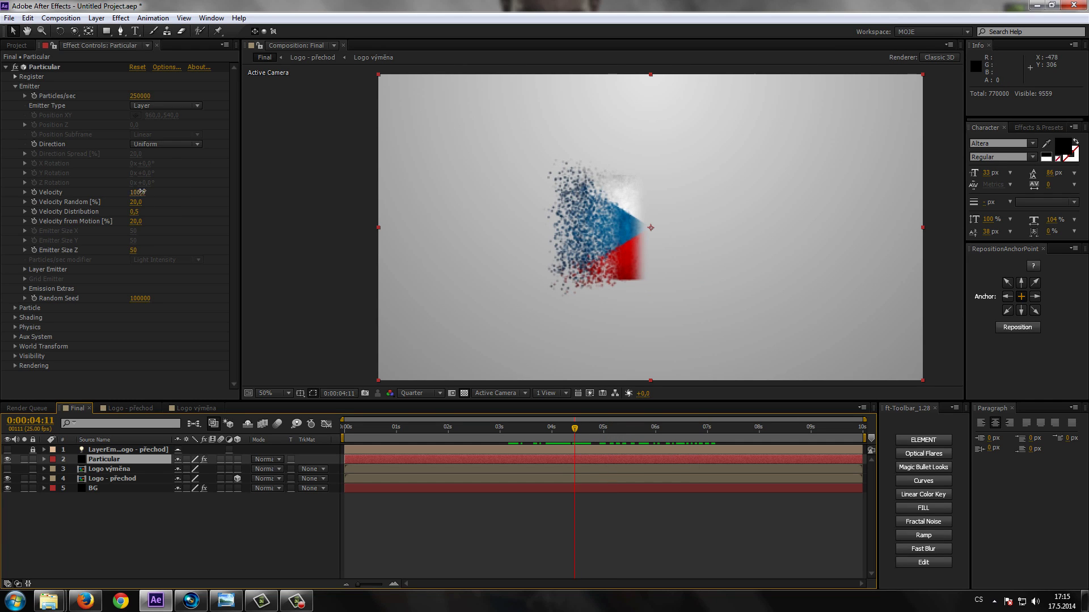
{"action": "left_click_drag", "start_coordinate": [141, 191], "coordinate": [80, 193]}
{"action": "mouse_move", "coordinate": [564, 435]}
{"action": "left_mouse_down"}
{"action": "mouse_move", "coordinate": [539, 437]}
{"action": "mouse_move", "coordinate": [638, 437]}
{"action": "left_mouse_up"}
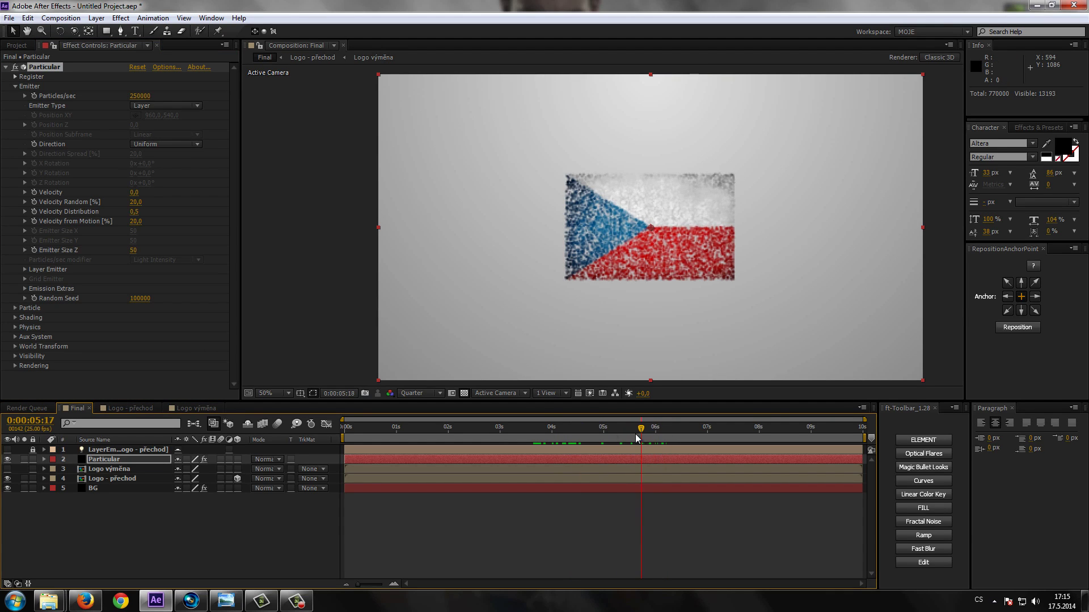
Set Particular's Velocity to 150, after trying 50, and scrub to watch the flag disperse.
{"action": "left_click", "coordinate": [135, 193]}
{"action": "type", "text": "50"}
{"action": "key", "text": "Return"}
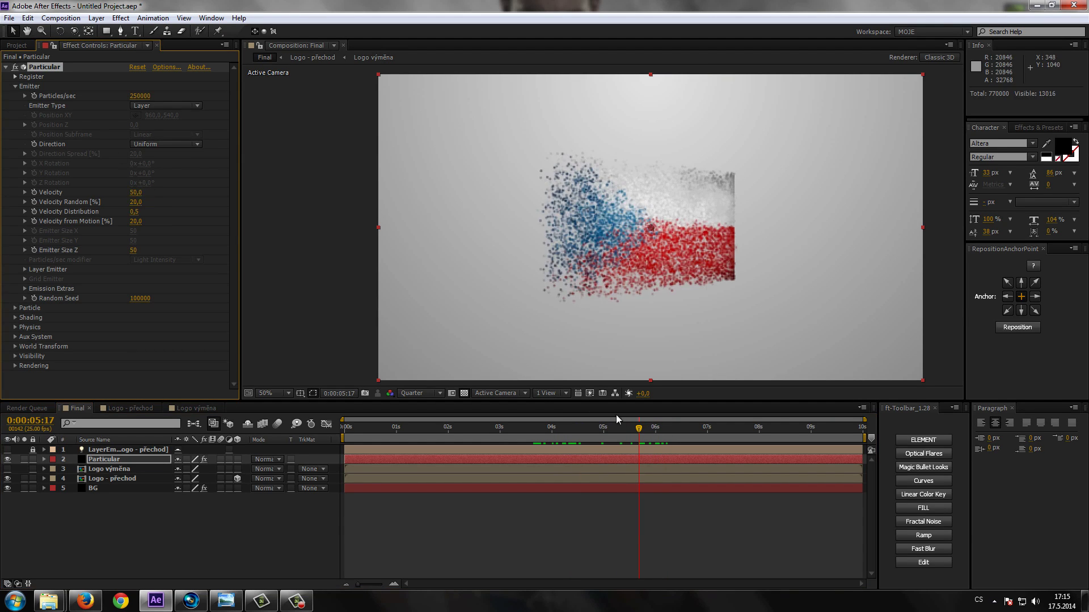
{"action": "mouse_move", "coordinate": [641, 431]}
{"action": "left_mouse_down"}
{"action": "mouse_move", "coordinate": [633, 425]}
{"action": "mouse_move", "coordinate": [653, 426]}
{"action": "left_mouse_up"}
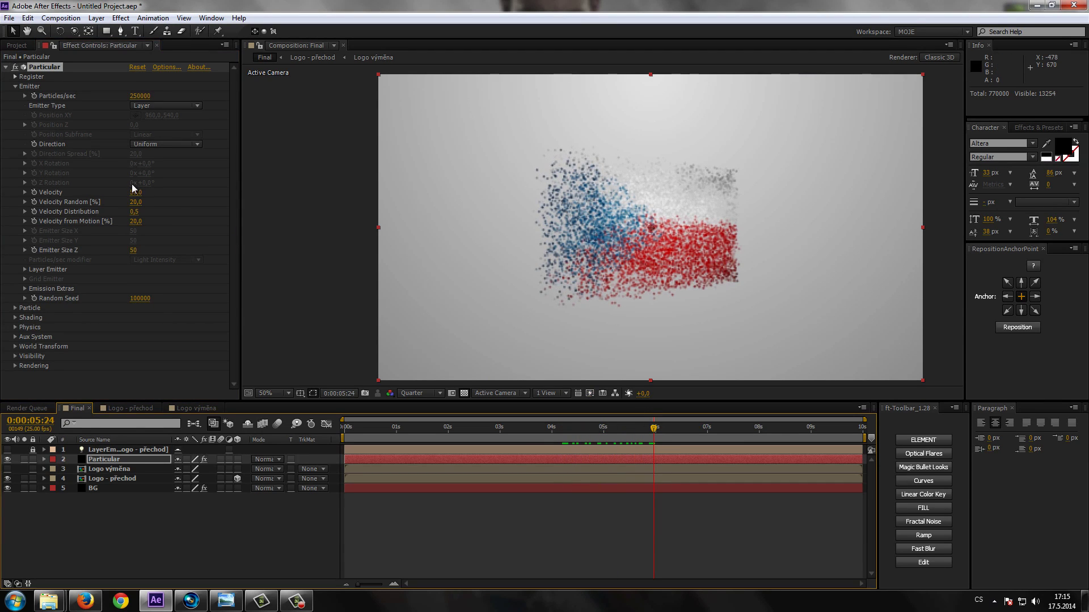
{"action": "left_click", "coordinate": [135, 192]}
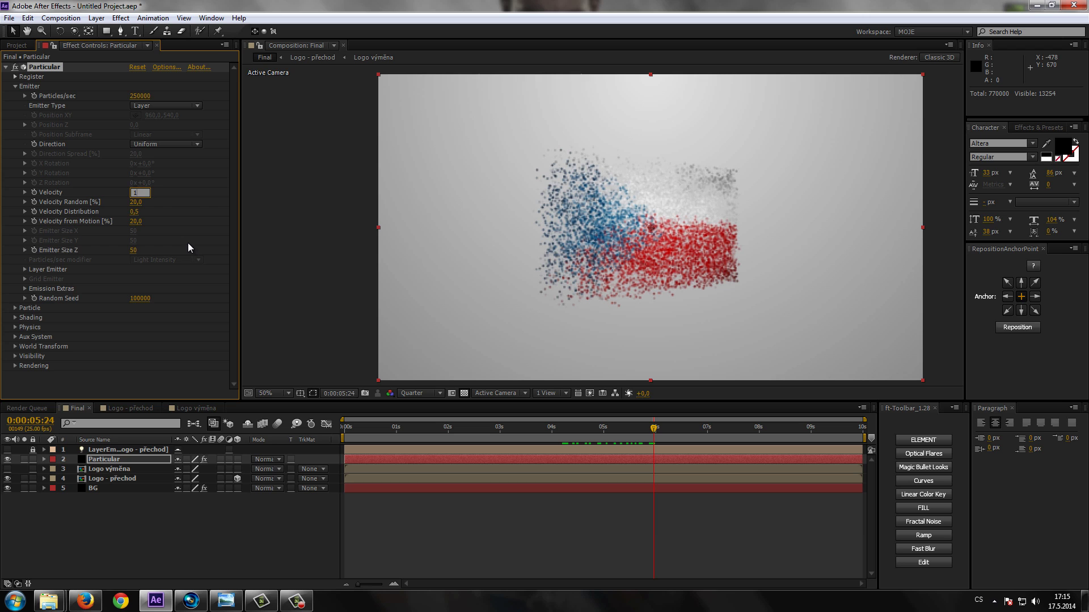
{"action": "type", "text": "150"}
{"action": "key", "text": "Return"}
{"action": "left_click_drag", "start_coordinate": [653, 426], "coordinate": [576, 434]}
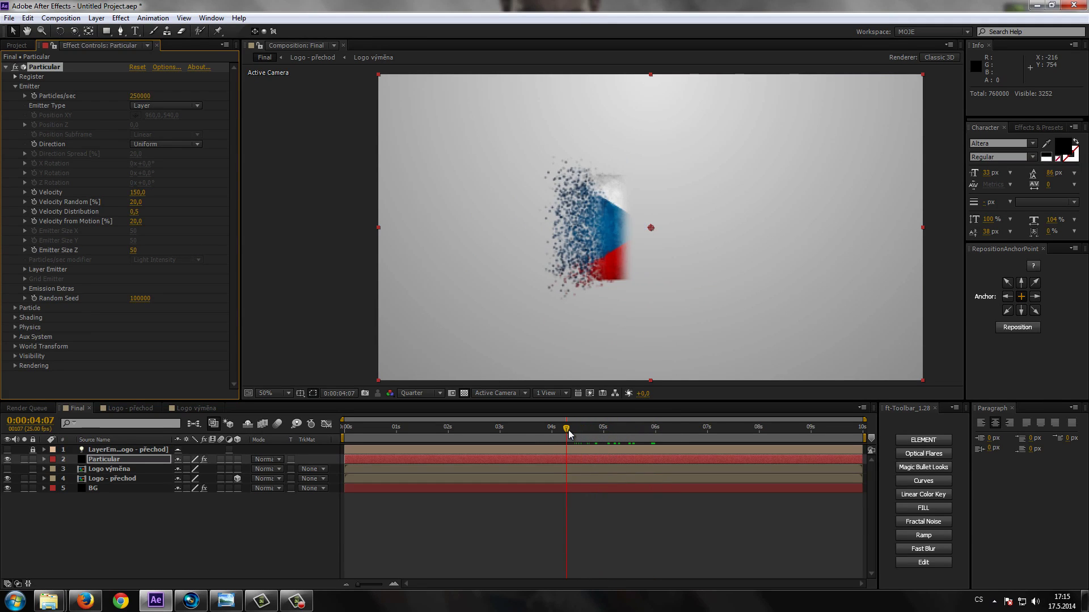
{"action": "left_click_drag", "start_coordinate": [576, 433], "coordinate": [685, 427]}
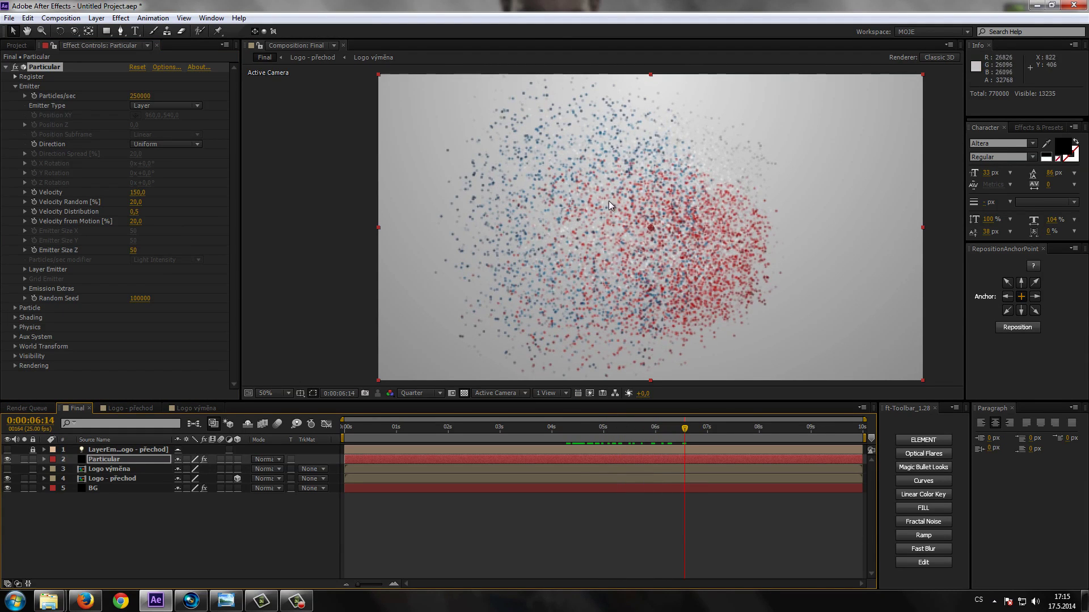
Raise Velocity Random to 60 percent and expand the Particle settings group.
{"action": "key", "text": "comma"}
{"action": "scroll", "coordinate": [659, 264], "scroll_direction": "up", "scroll_amount": 2}
{"action": "scroll", "coordinate": [638, 307], "scroll_direction": "down", "scroll_amount": 2}
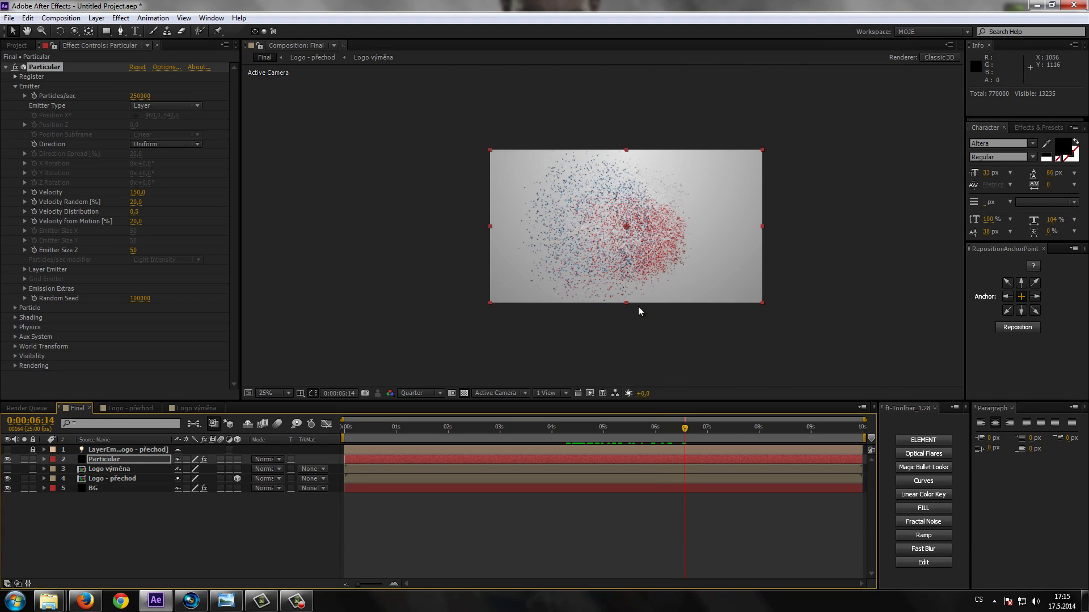
{"action": "mouse_move", "coordinate": [684, 429]}
{"action": "left_mouse_down"}
{"action": "mouse_move", "coordinate": [636, 429]}
{"action": "mouse_move", "coordinate": [670, 429]}
{"action": "left_mouse_up"}
{"action": "key", "text": "period"}
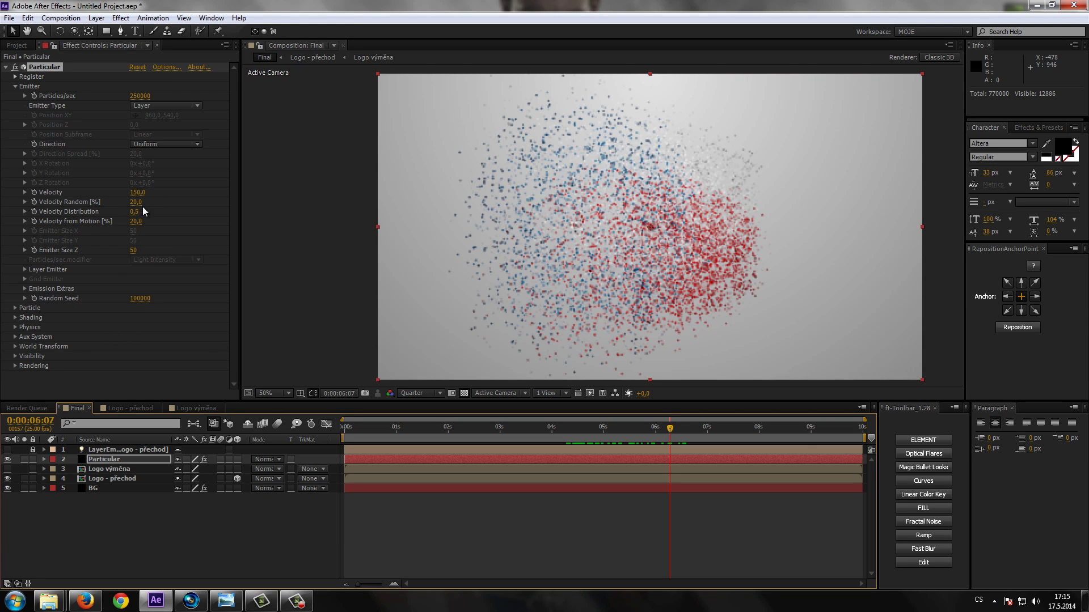
{"action": "mouse_move", "coordinate": [138, 202]}
{"action": "left_mouse_down"}
{"action": "mouse_move", "coordinate": [161, 202]}
{"action": "mouse_move", "coordinate": [151, 242]}
{"action": "left_mouse_up"}
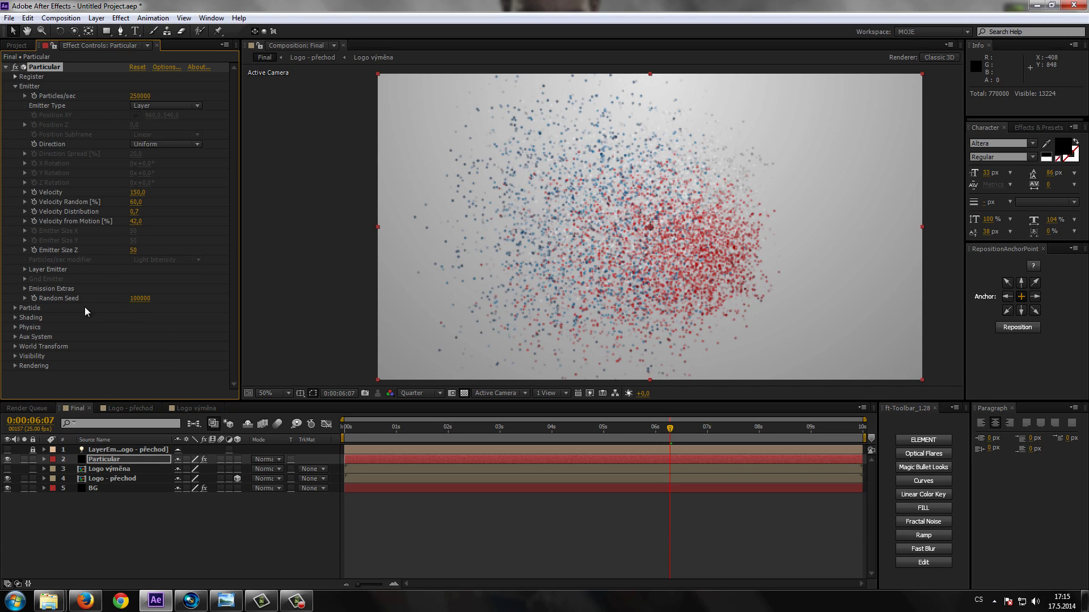
{"action": "left_click", "coordinate": [16, 307]}
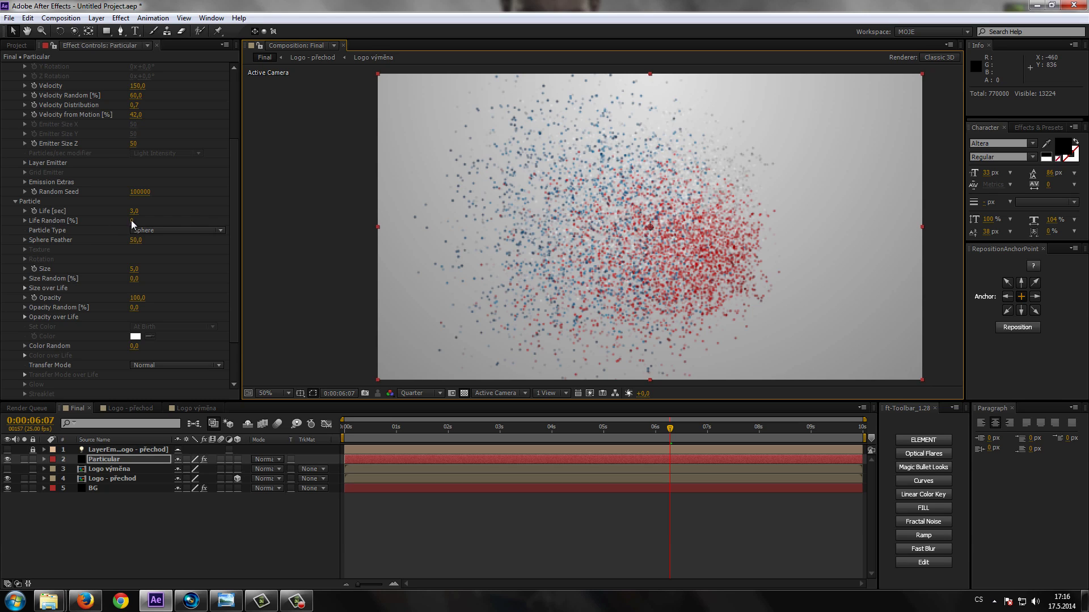
Scrub to about 6:20 and set particle Life to 1,5 seconds.
{"action": "key", "text": "comma"}
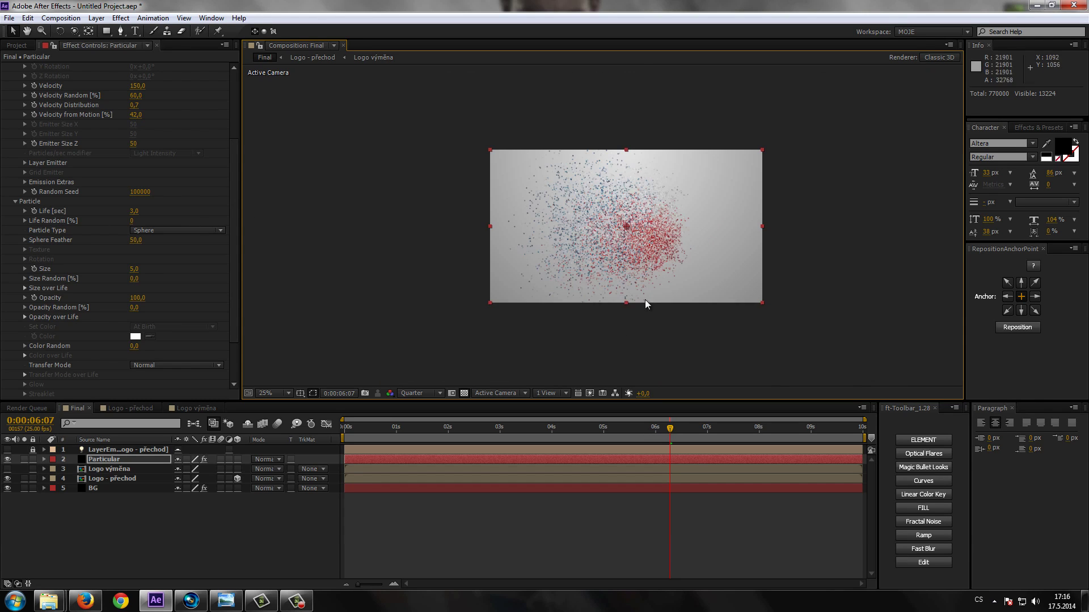
{"action": "key", "text": "period"}
{"action": "mouse_move", "coordinate": [674, 429]}
{"action": "left_mouse_down"}
{"action": "mouse_move", "coordinate": [578, 437]}
{"action": "mouse_move", "coordinate": [630, 437]}
{"action": "left_mouse_up"}
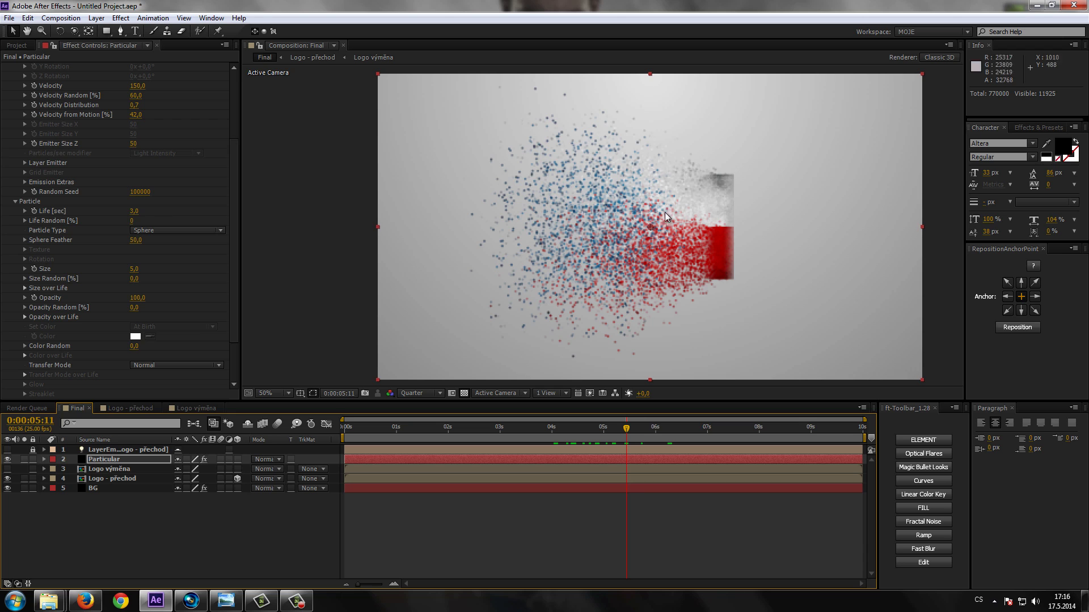
{"action": "left_click_drag", "start_coordinate": [624, 434], "coordinate": [675, 437]}
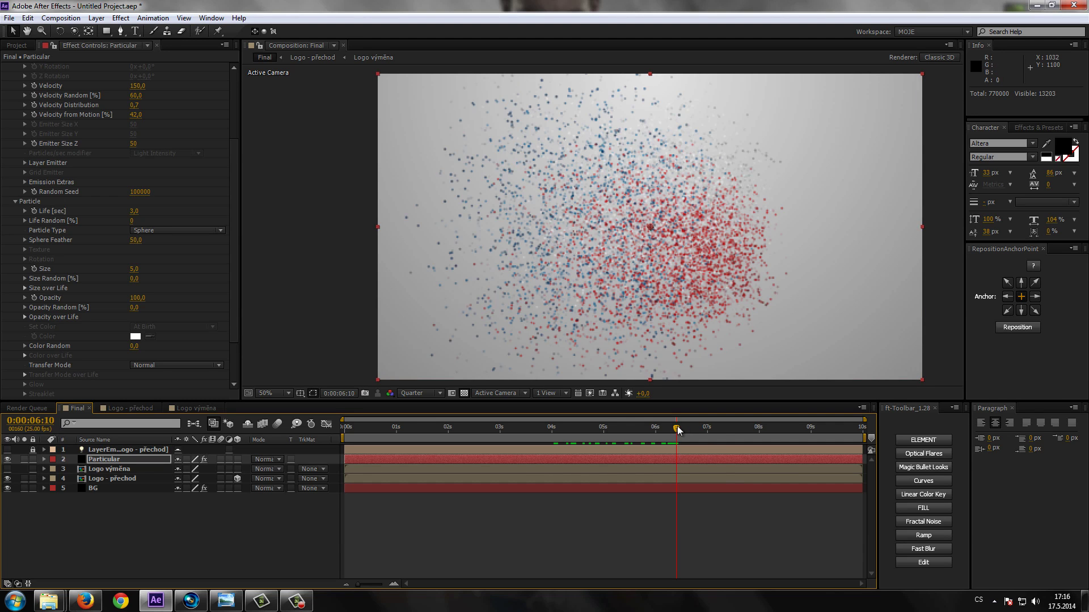
{"action": "left_click_drag", "start_coordinate": [677, 429], "coordinate": [697, 430]}
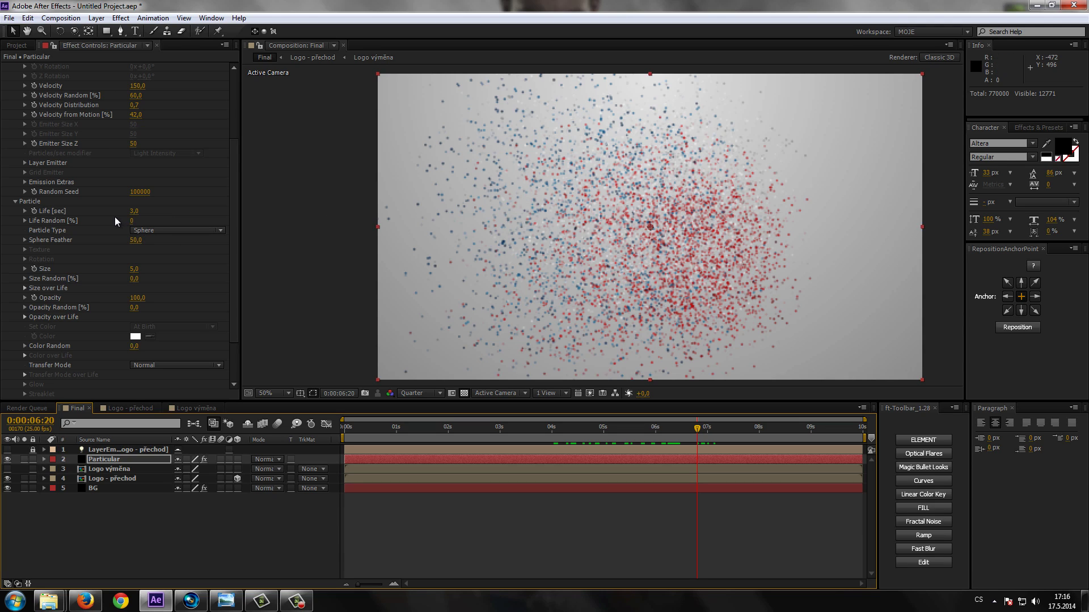
{"action": "left_click", "coordinate": [135, 211]}
{"action": "type", "text": "1,5"}
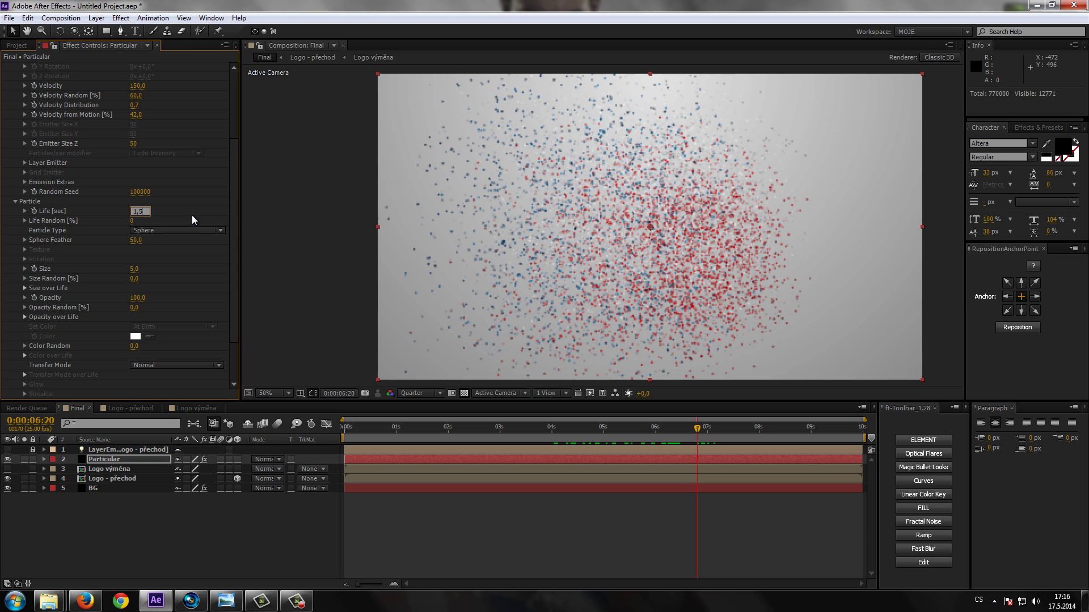
{"action": "key", "text": "Return"}
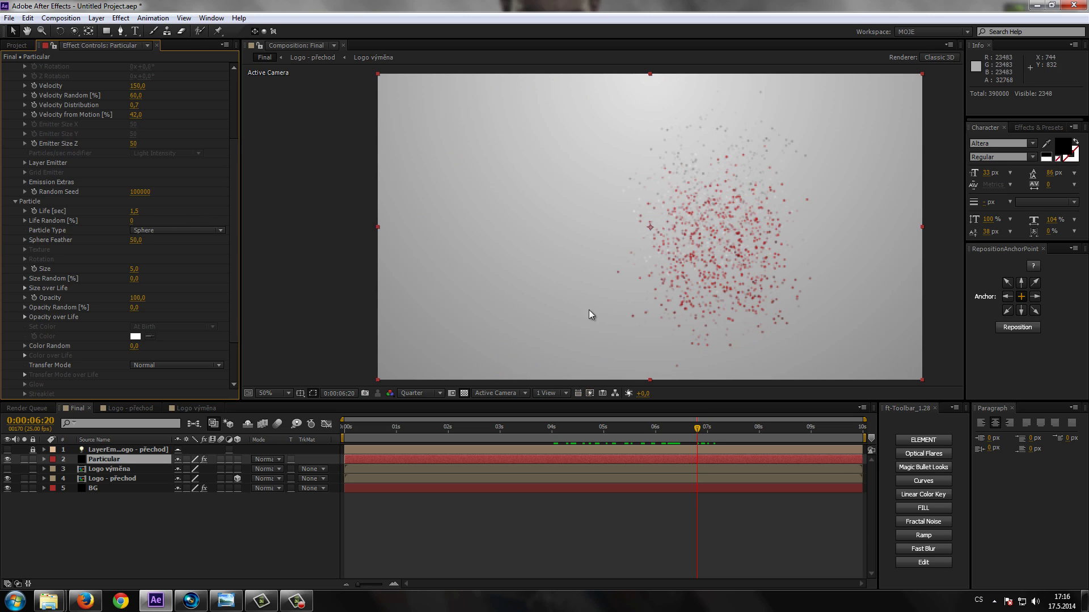
Raise Life Random to 23% and preview the dissolve at full size.
{"action": "left_click_drag", "start_coordinate": [702, 423], "coordinate": [560, 445]}
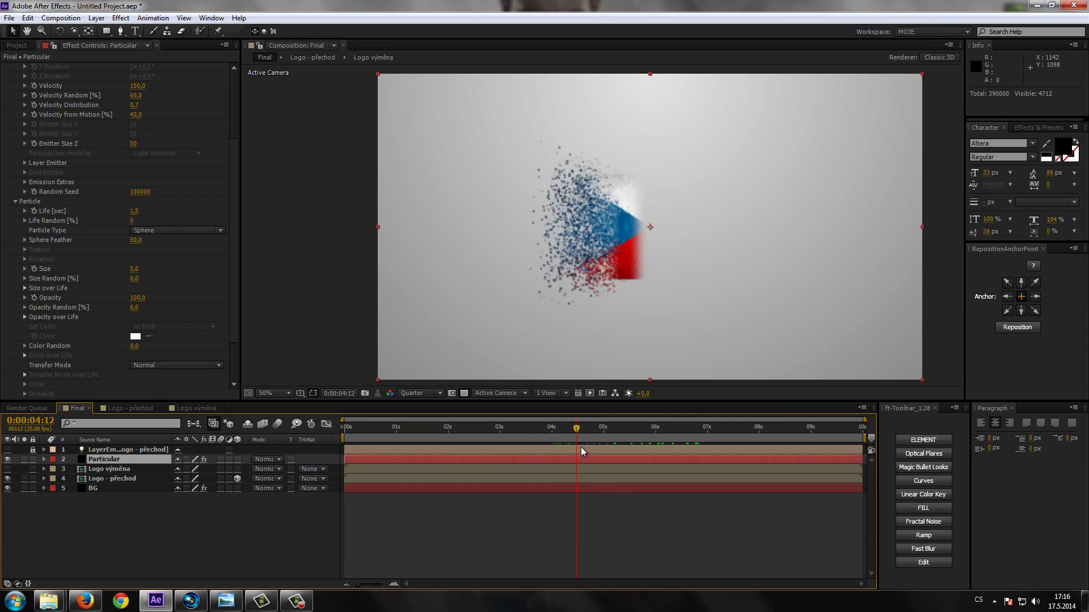
{"action": "mouse_move", "coordinate": [560, 445]}
{"action": "left_mouse_down"}
{"action": "mouse_move", "coordinate": [642, 452]}
{"action": "mouse_move", "coordinate": [592, 466]}
{"action": "left_mouse_up"}
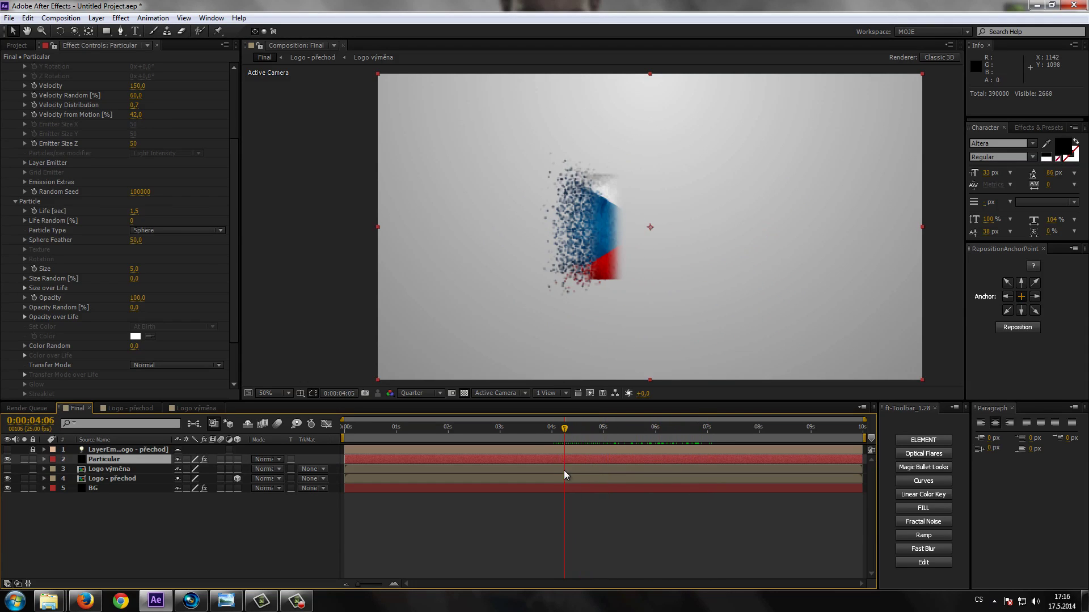
{"action": "left_click_drag", "start_coordinate": [592, 464], "coordinate": [567, 360]}
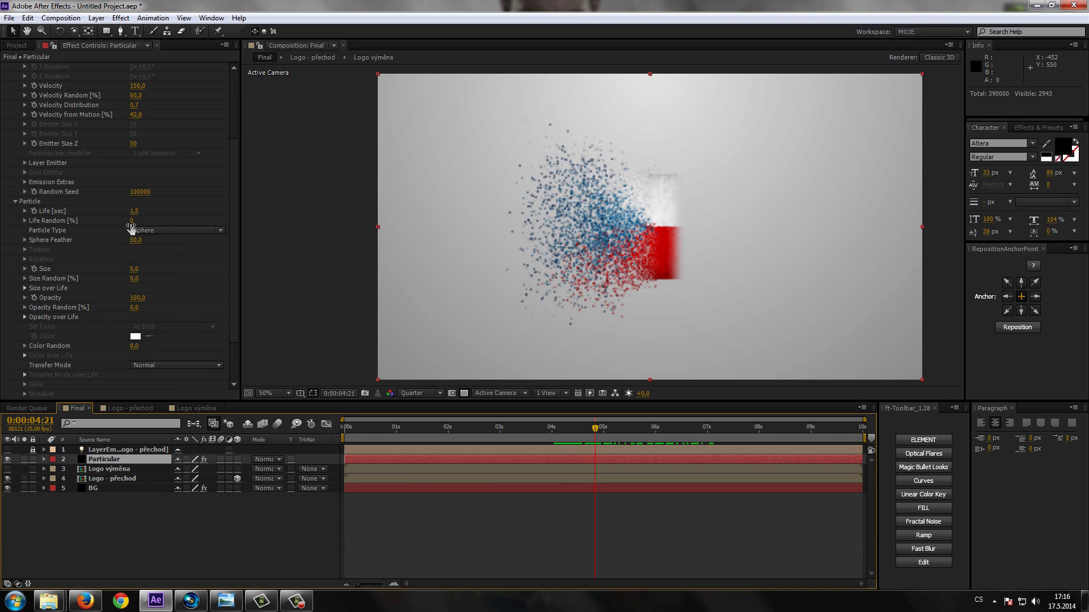
{"action": "left_click_drag", "start_coordinate": [132, 221], "coordinate": [136, 226]}
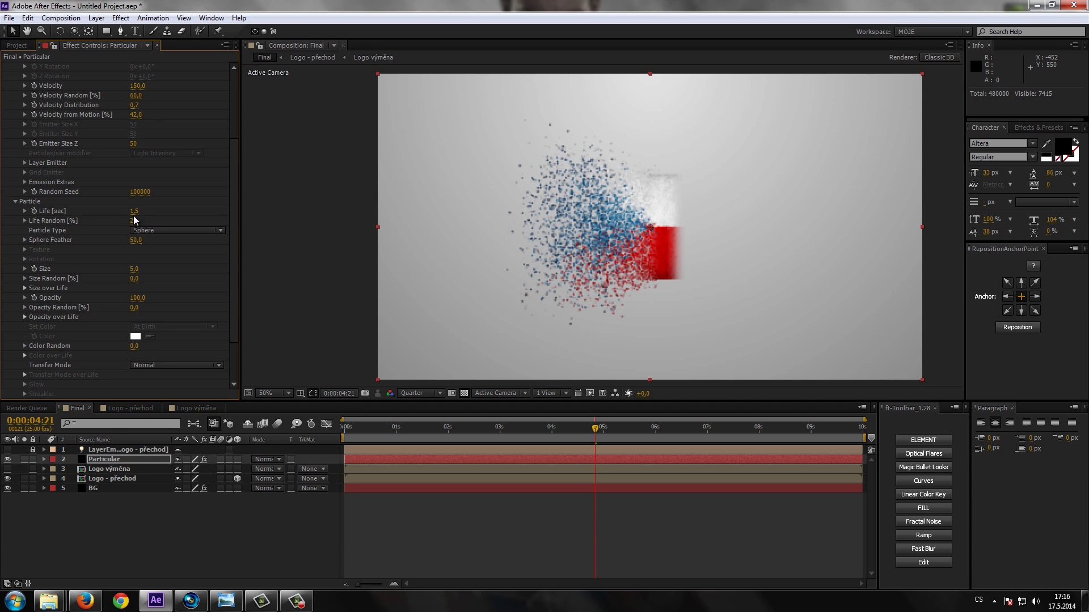
{"action": "key", "text": "period"}
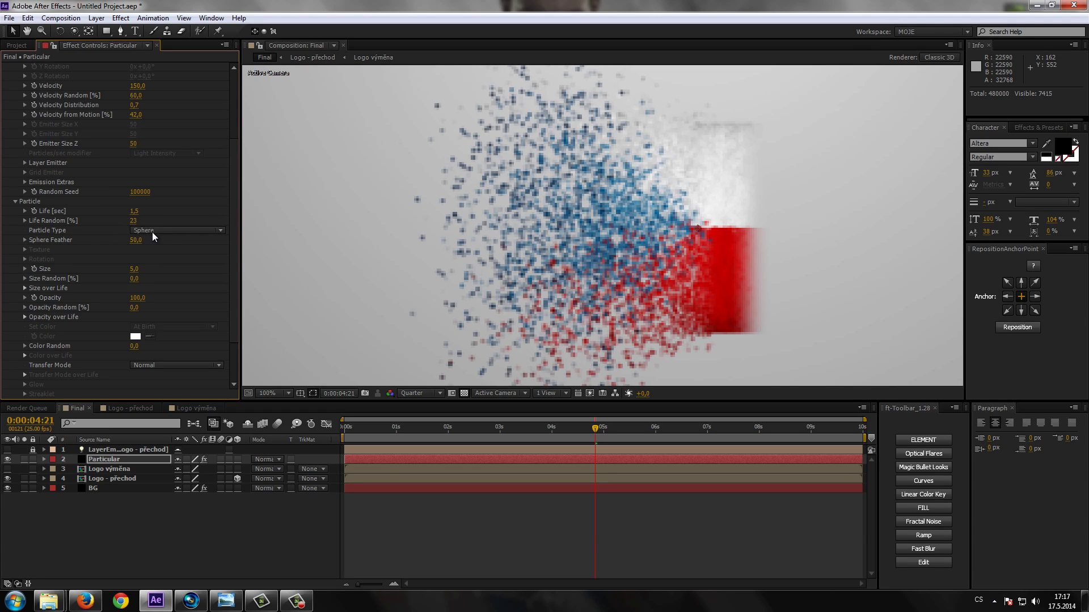
Render the preview at Full resolution and switch the particle type to Cloudlet after trying Glow Sphere and Star.
{"action": "left_click", "coordinate": [425, 393]}
{"action": "left_click", "coordinate": [422, 421]}
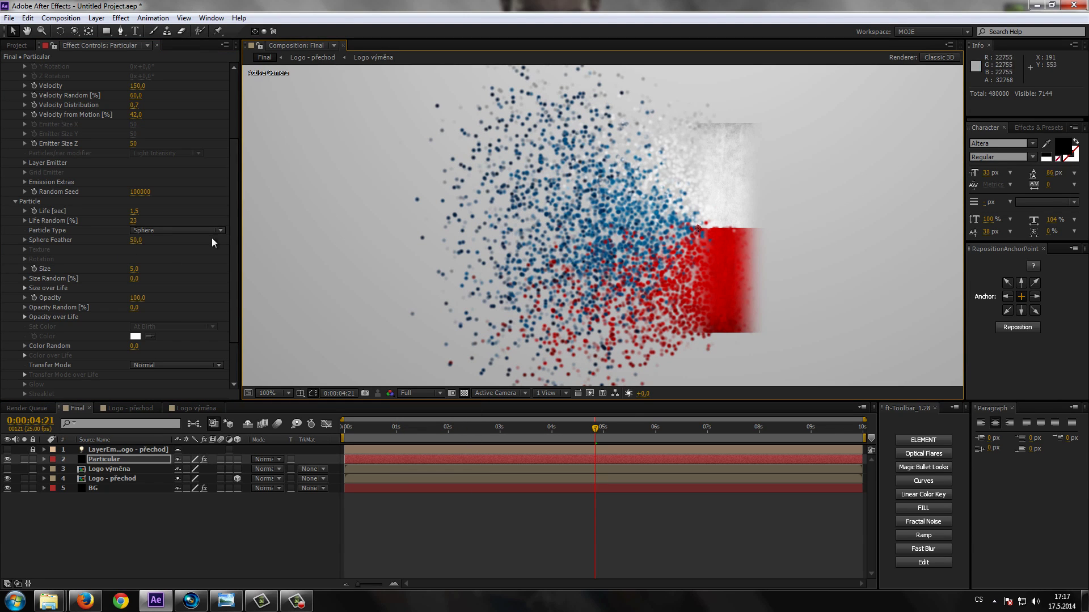
{"action": "left_click", "coordinate": [176, 231]}
{"action": "left_click", "coordinate": [176, 259]}
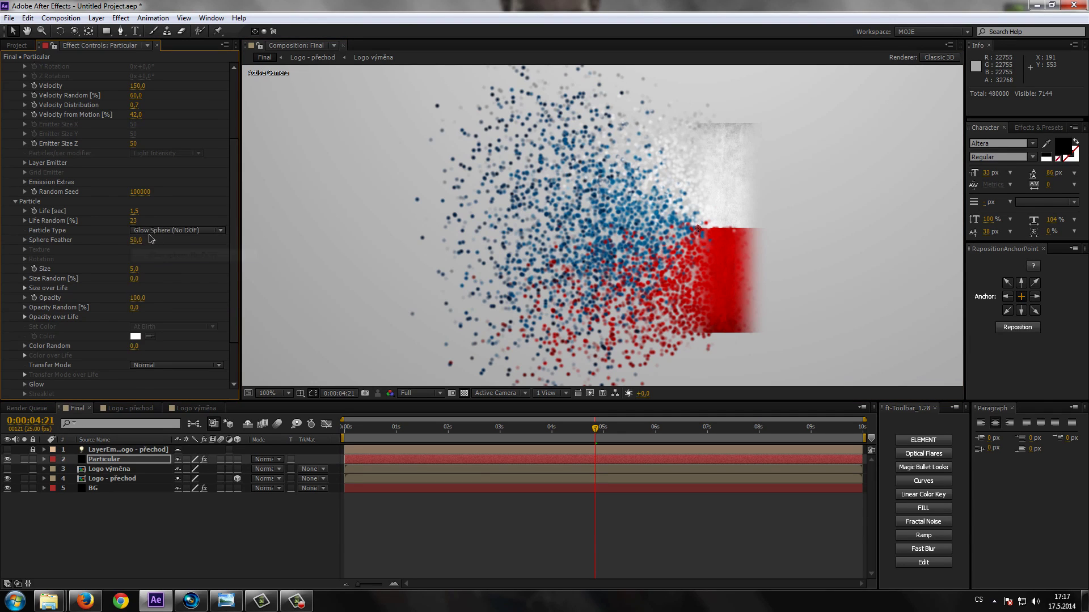
{"action": "left_click", "coordinate": [154, 229]}
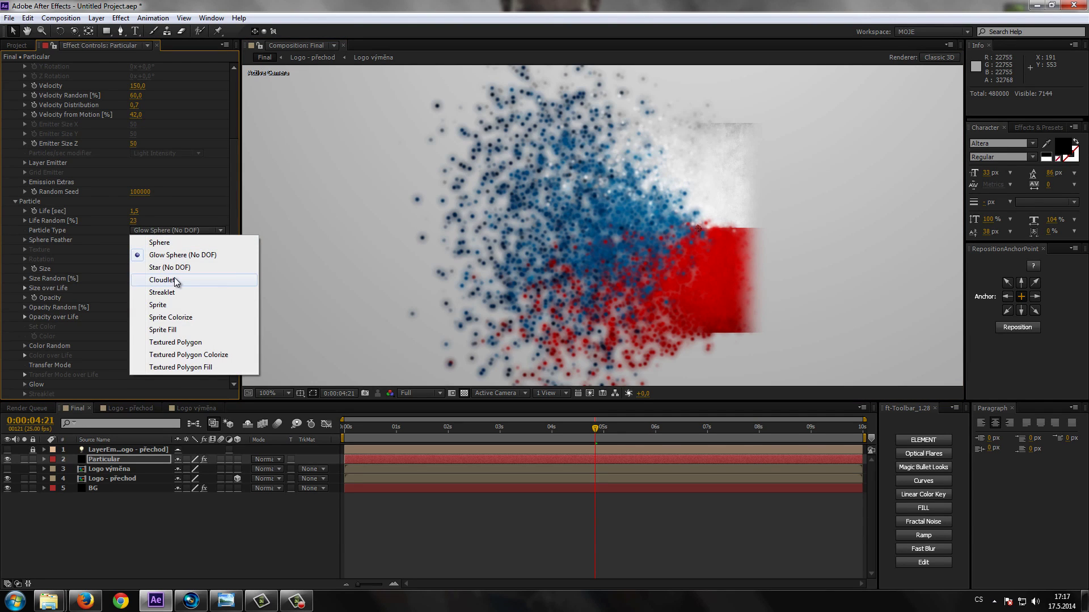
{"action": "left_click", "coordinate": [169, 267]}
{"action": "left_click", "coordinate": [151, 230]}
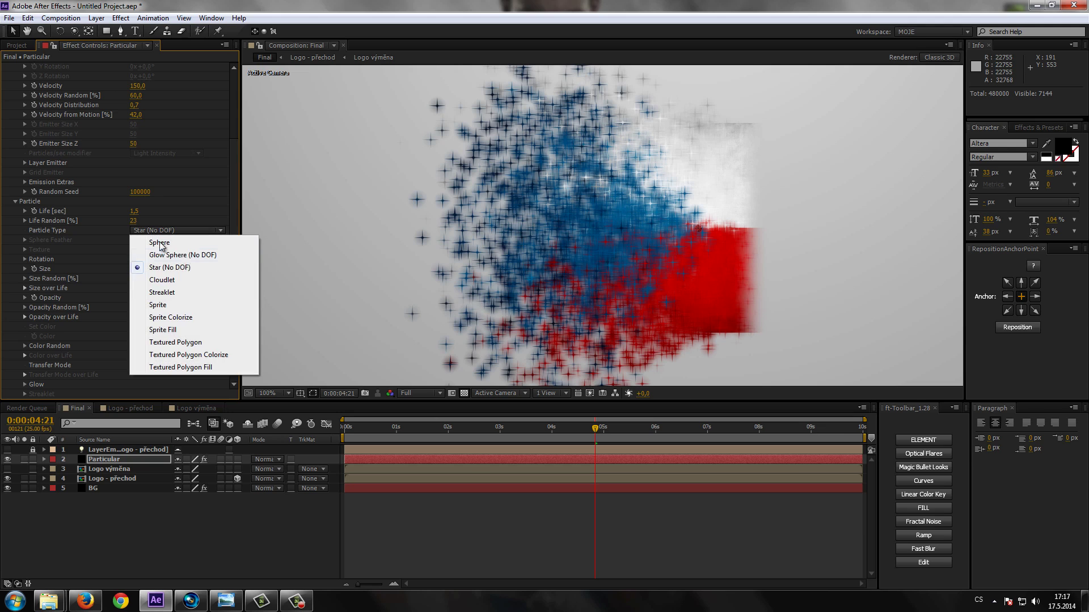
{"action": "left_click", "coordinate": [157, 283]}
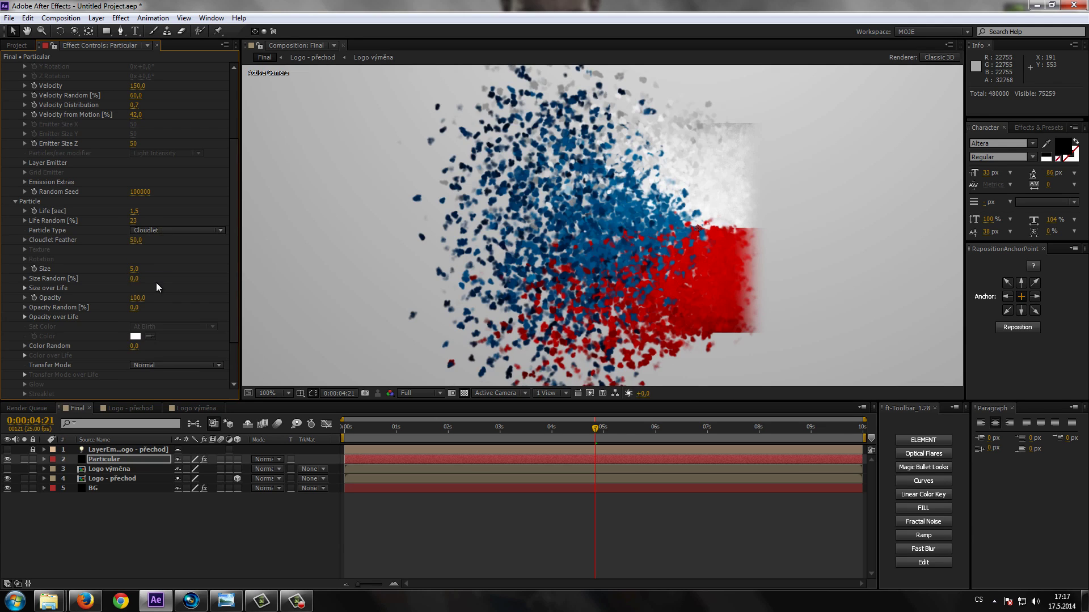
{"action": "scroll", "coordinate": [611, 294], "scroll_direction": "down", "scroll_amount": 2}
{"action": "scroll", "coordinate": [612, 296], "scroll_direction": "up", "scroll_amount": 2}
{"action": "left_click_drag", "start_coordinate": [586, 229], "coordinate": [584, 246]}
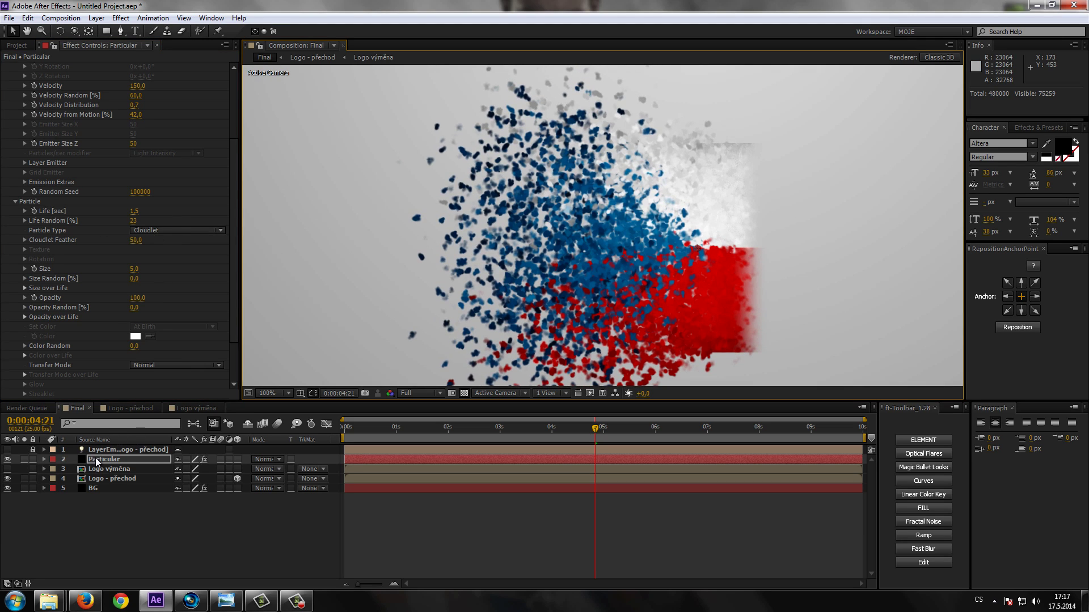
Keep the Cloudlet type and set Cloudlet Feather to 100.
{"action": "left_click", "coordinate": [148, 231]}
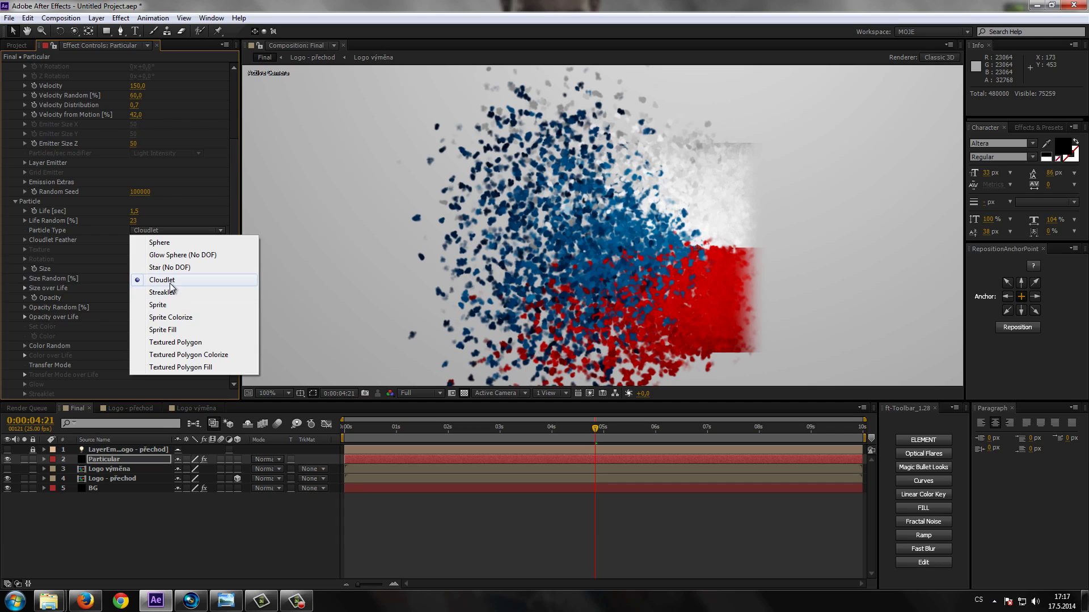
{"action": "left_click", "coordinate": [195, 283]}
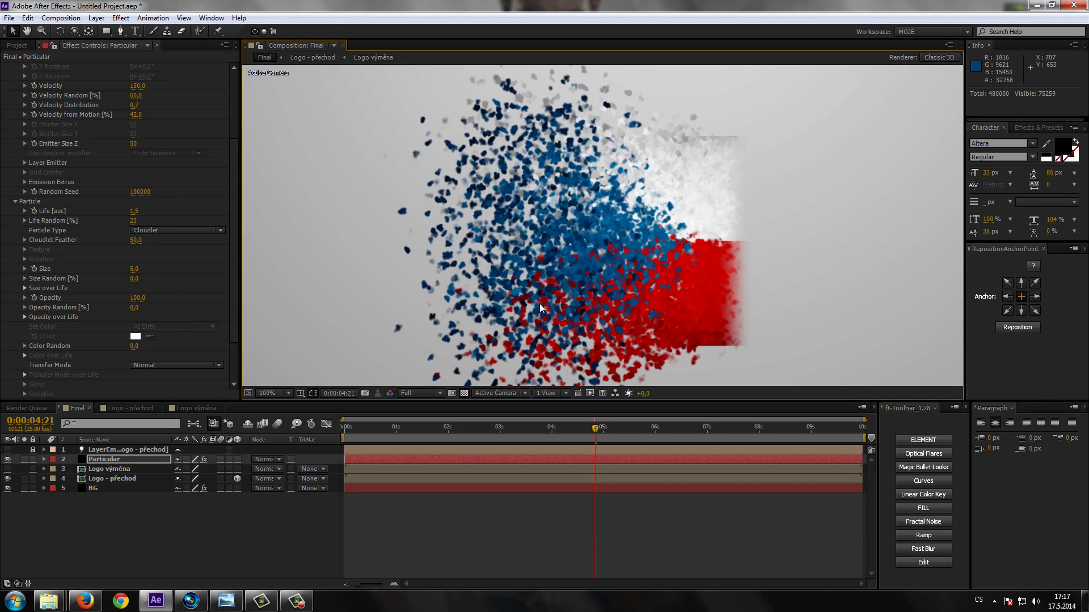
{"action": "left_click", "coordinate": [136, 240]}
{"action": "type", "text": "0"}
{"action": "key", "text": "Return"}
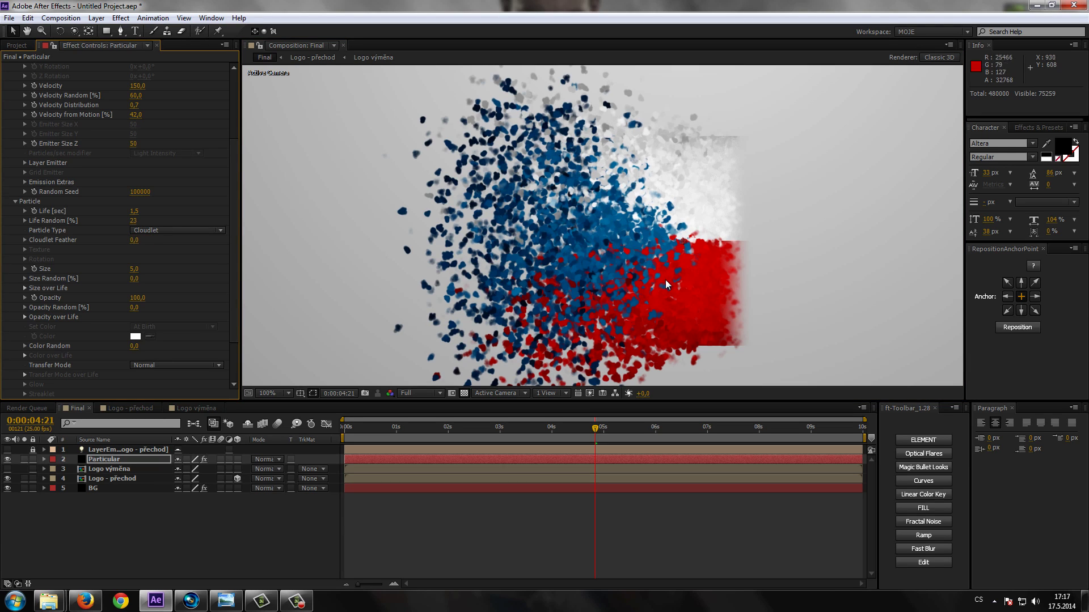
{"action": "type", "text": "0"}
{"action": "key", "text": "Return"}
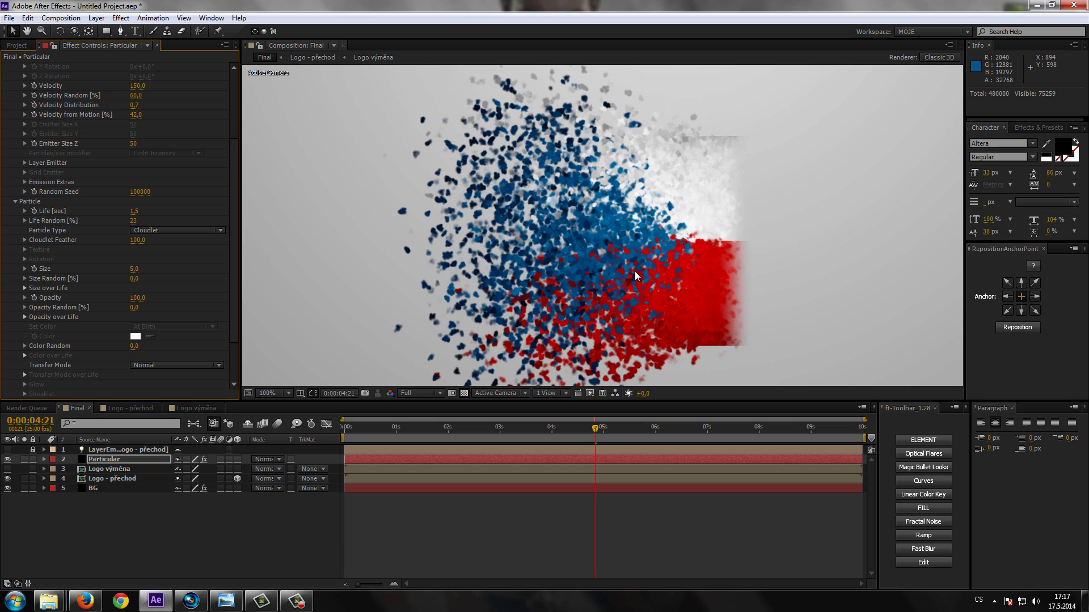
{"action": "scroll", "coordinate": [683, 278], "scroll_direction": "down", "scroll_amount": 2}
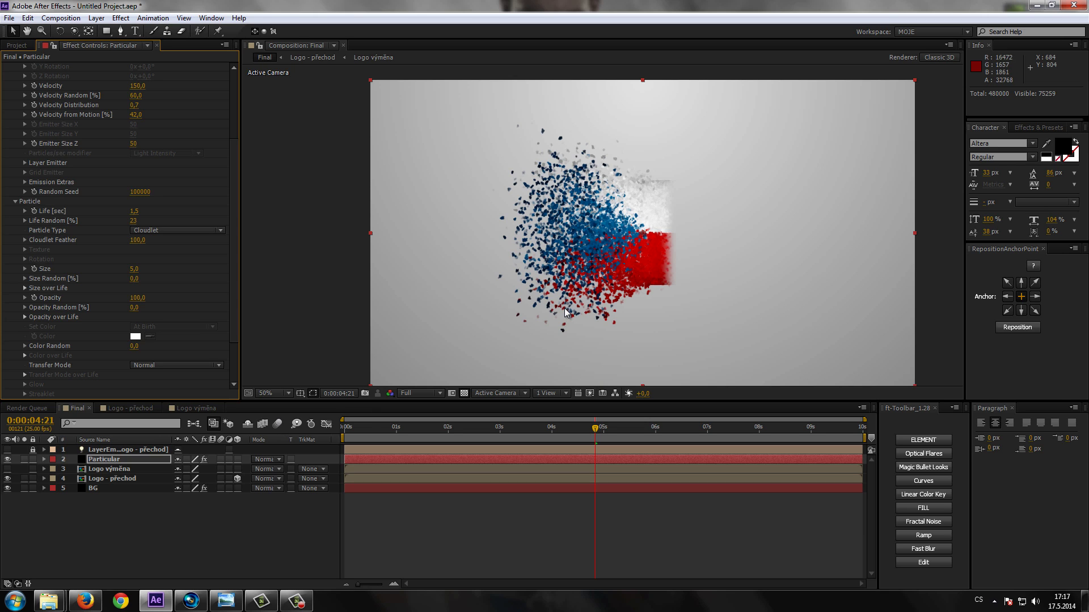
Scrub the Particle group's Size Random to 16% and Opacity Random to 24%.
{"action": "scroll", "coordinate": [569, 318], "scroll_direction": "up", "scroll_amount": 2}
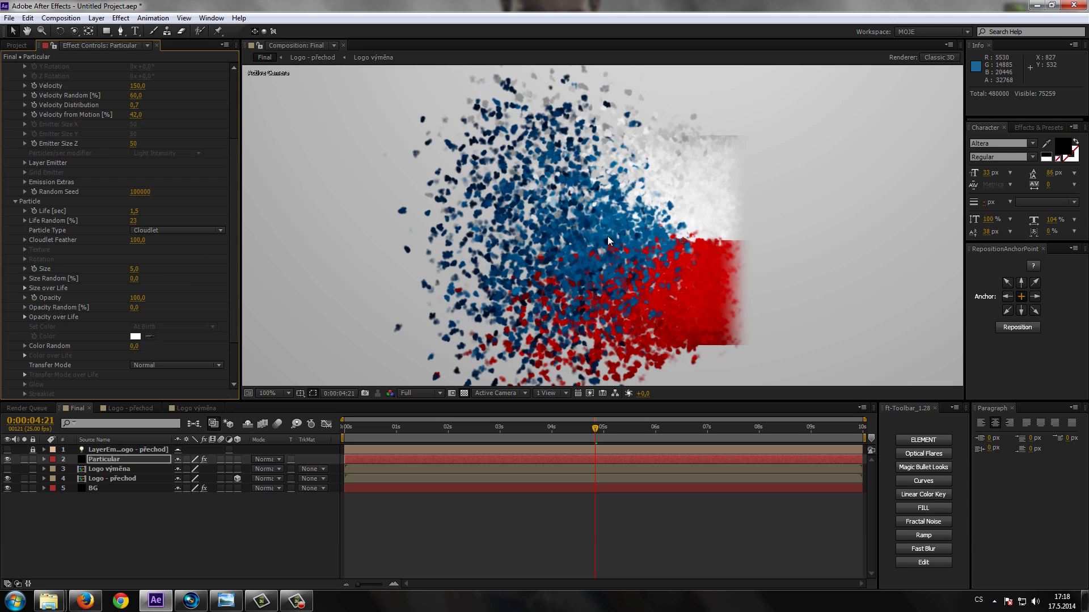
{"action": "scroll", "coordinate": [543, 288], "scroll_direction": "up", "scroll_amount": 2}
{"action": "scroll", "coordinate": [573, 278], "scroll_direction": "down", "scroll_amount": 2}
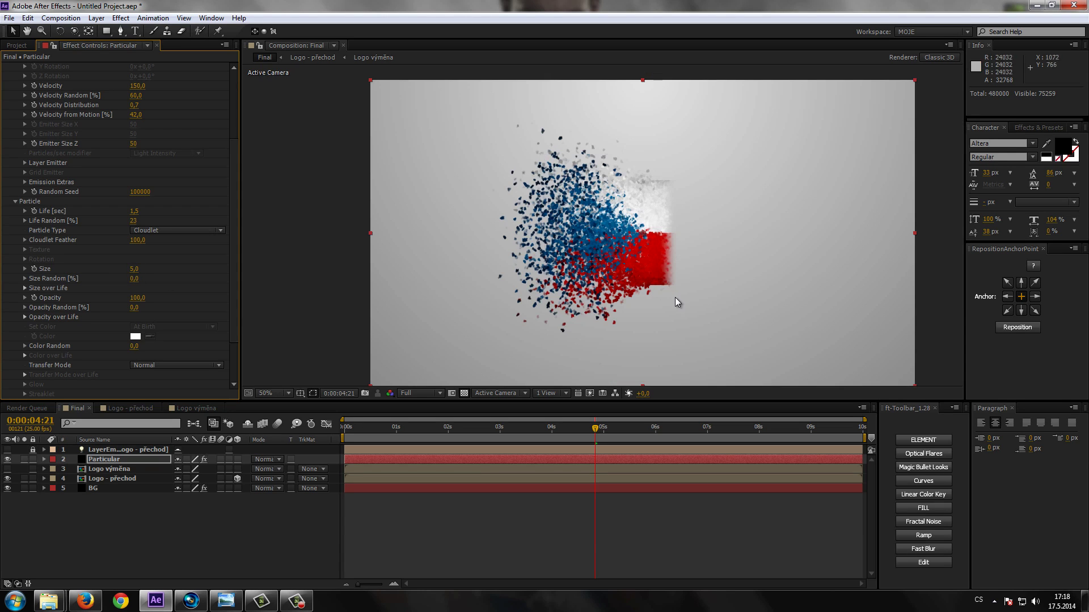
{"action": "scroll", "coordinate": [595, 279], "scroll_direction": "up", "scroll_amount": 2}
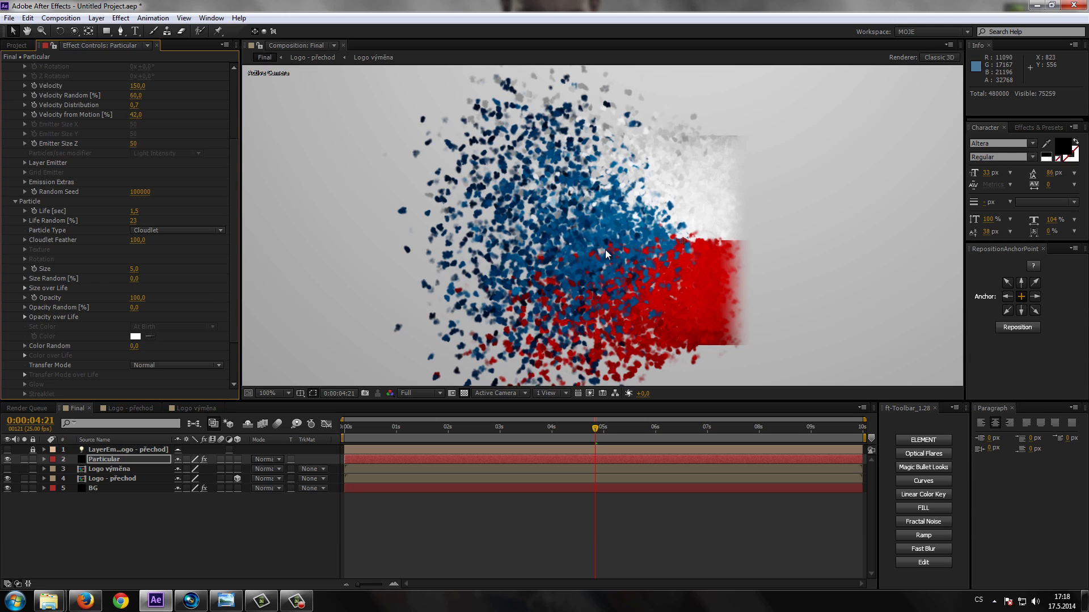
{"action": "scroll", "coordinate": [605, 249], "scroll_direction": "down", "scroll_amount": 2}
{"action": "scroll", "coordinate": [625, 257], "scroll_direction": "up", "scroll_amount": 2}
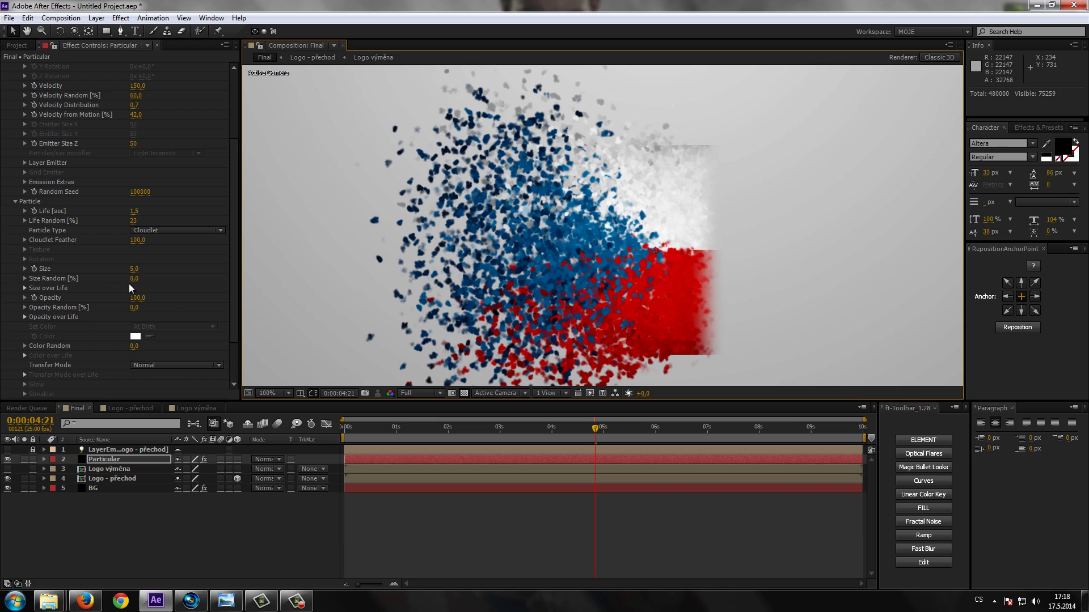
{"action": "left_click_drag", "start_coordinate": [135, 278], "coordinate": [143, 282]}
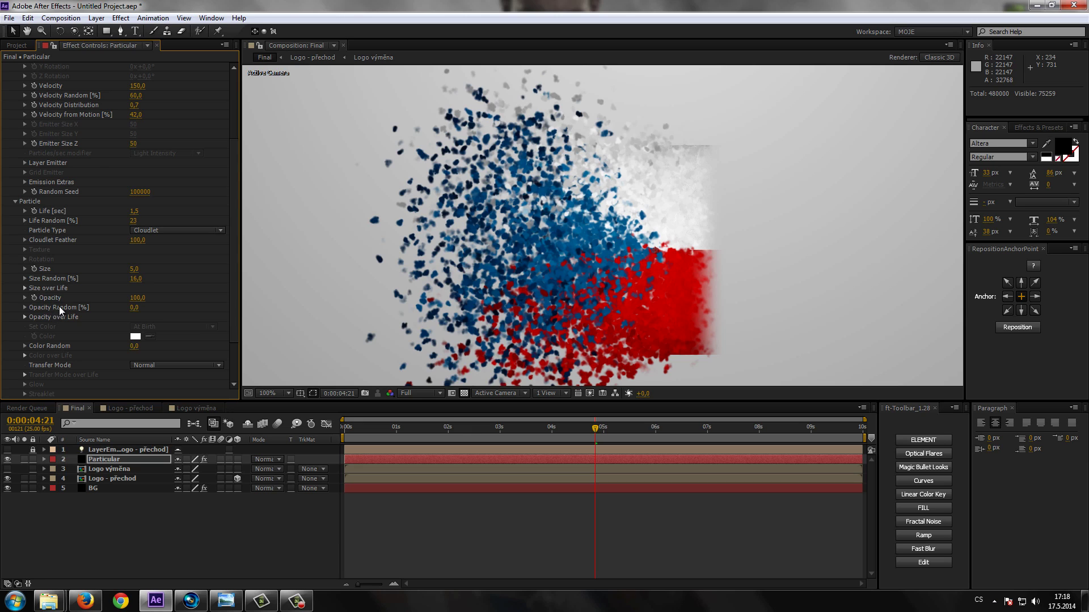
{"action": "mouse_move", "coordinate": [134, 308]}
{"action": "left_mouse_down"}
{"action": "mouse_move", "coordinate": [142, 308]}
{"action": "mouse_move", "coordinate": [73, 306]}
{"action": "mouse_move", "coordinate": [185, 317]}
{"action": "left_mouse_up"}
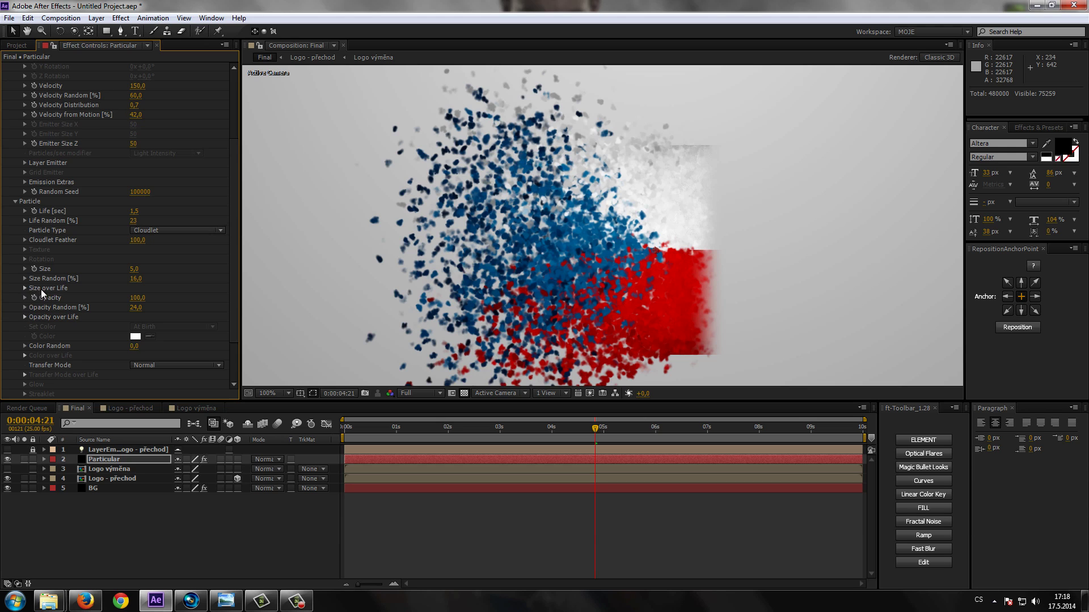
Expand Opacity over Life, drop the preview to Quarter resolution and scrub through the dissolve.
{"action": "left_click", "coordinate": [25, 318]}
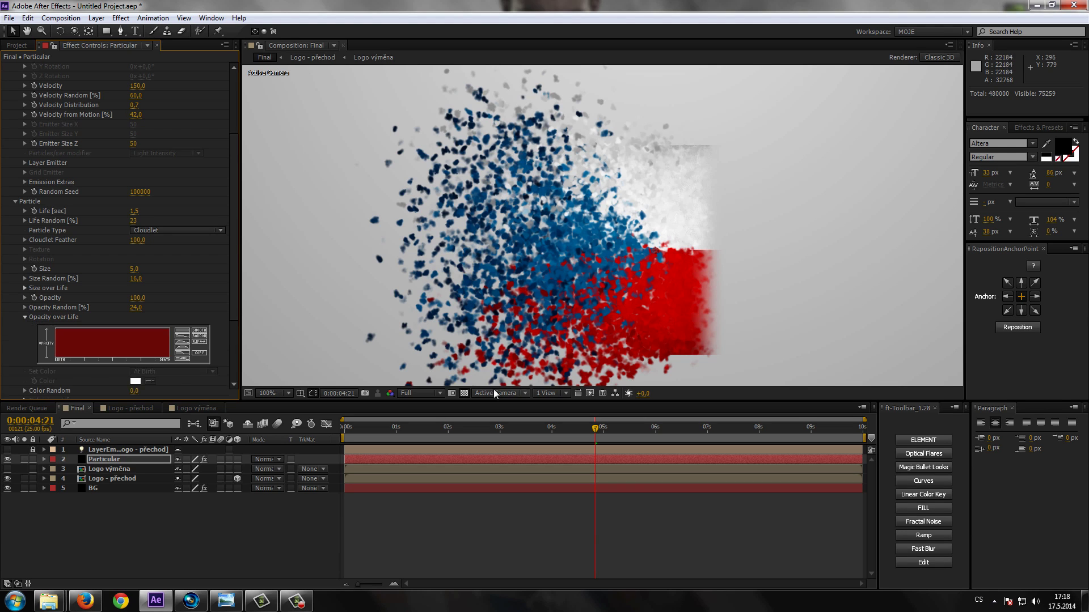
{"action": "scroll", "coordinate": [678, 322], "scroll_direction": "down", "scroll_amount": 2}
{"action": "left_click", "coordinate": [424, 393]}
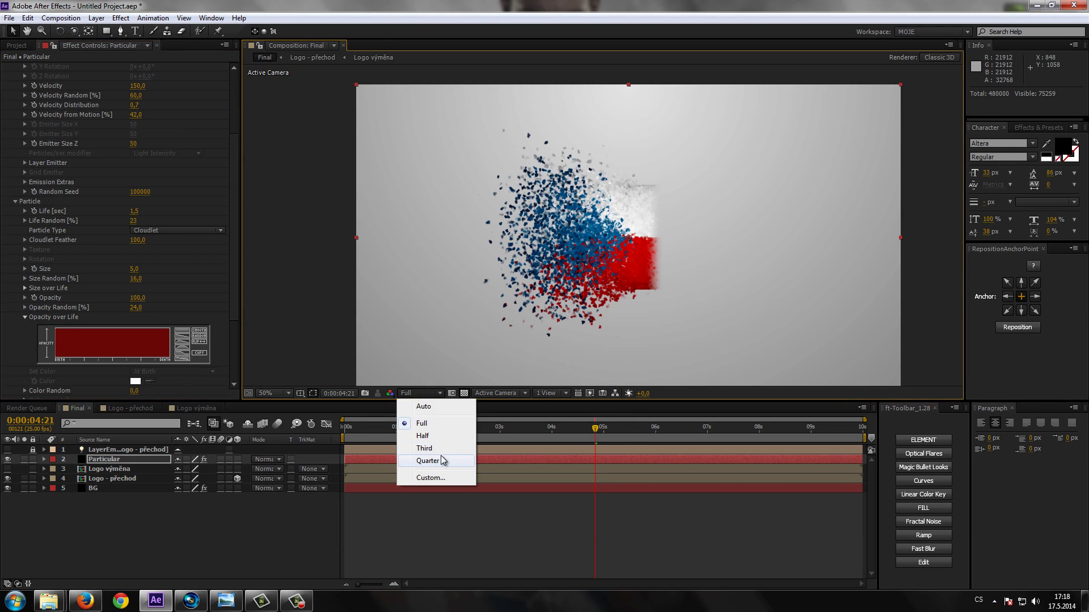
{"action": "left_click", "coordinate": [426, 459]}
{"action": "left_click", "coordinate": [572, 430]}
{"action": "left_click_drag", "start_coordinate": [563, 436], "coordinate": [633, 440]}
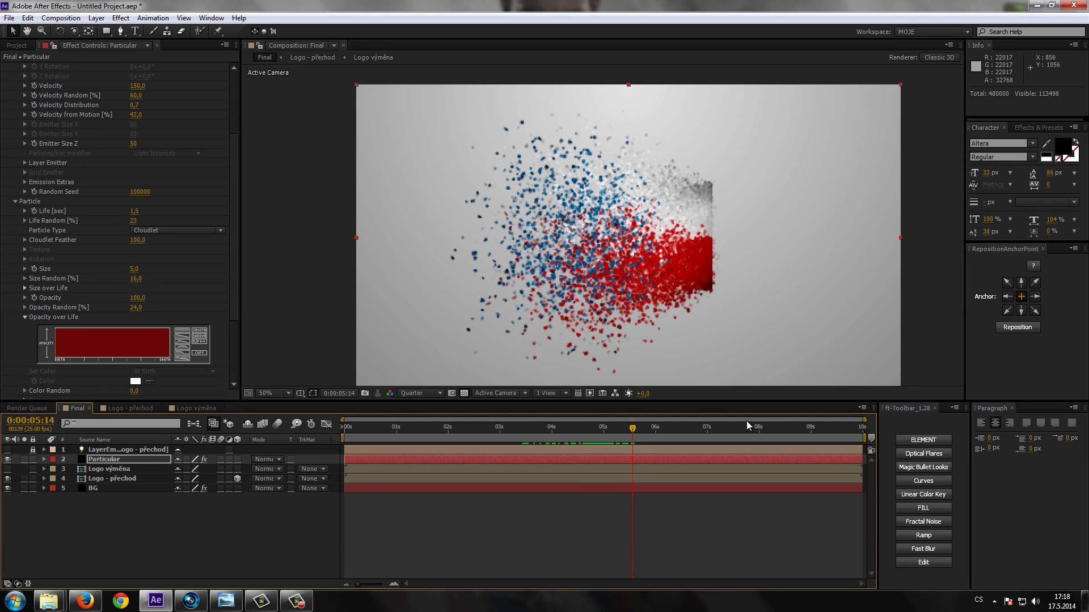
{"action": "left_click_drag", "start_coordinate": [634, 431], "coordinate": [641, 434]}
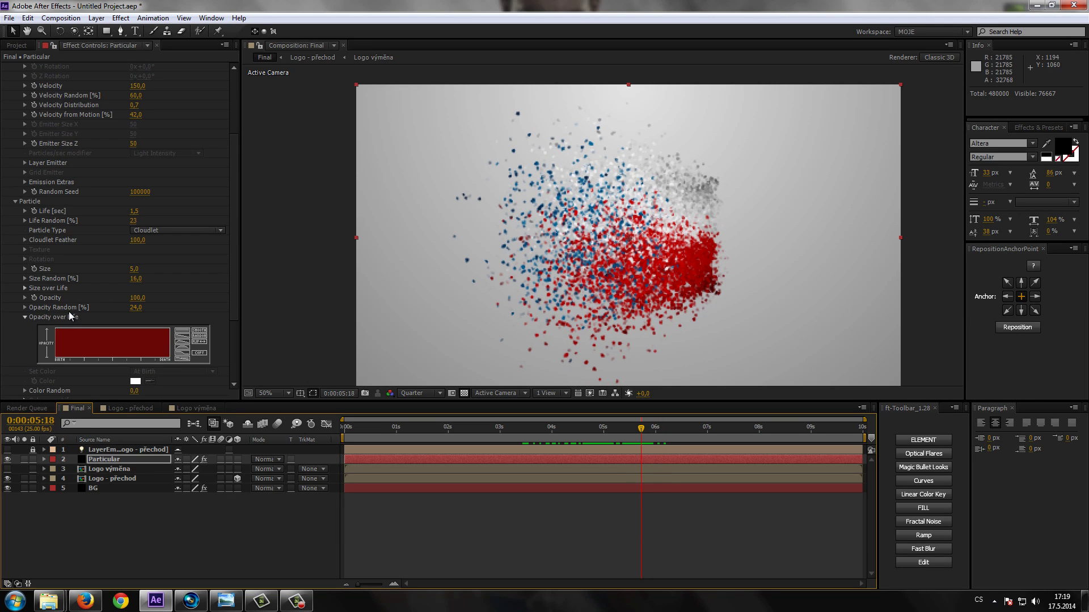
Try opacity curve presets, settle on the descending fade-out ramp, then collapse Opacity over Life.
{"action": "left_click", "coordinate": [181, 340]}
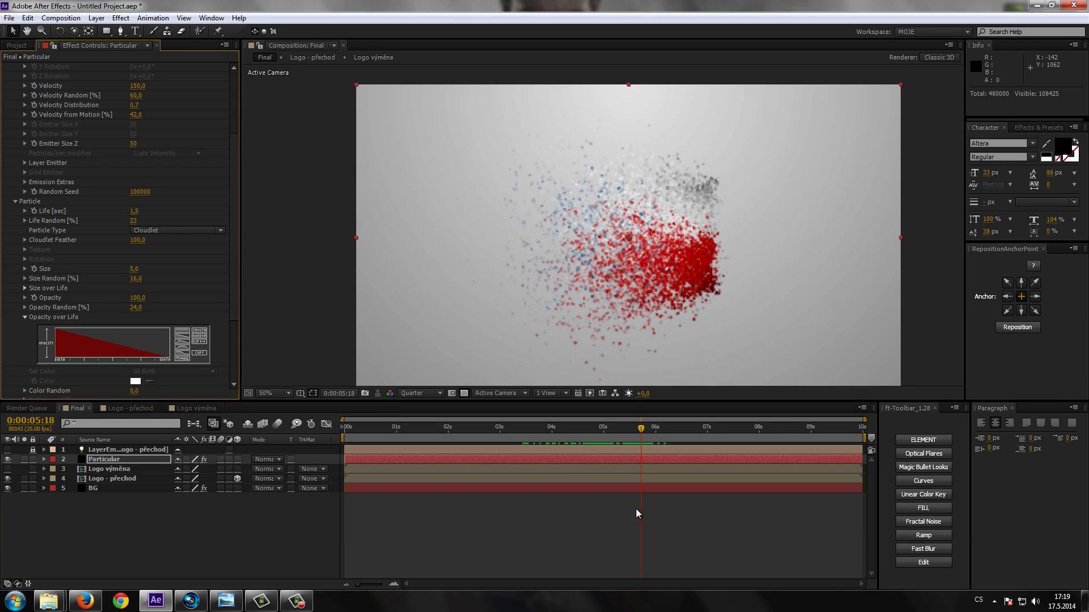
{"action": "mouse_move", "coordinate": [641, 434]}
{"action": "left_mouse_down"}
{"action": "mouse_move", "coordinate": [616, 434]}
{"action": "mouse_move", "coordinate": [673, 427]}
{"action": "left_mouse_up"}
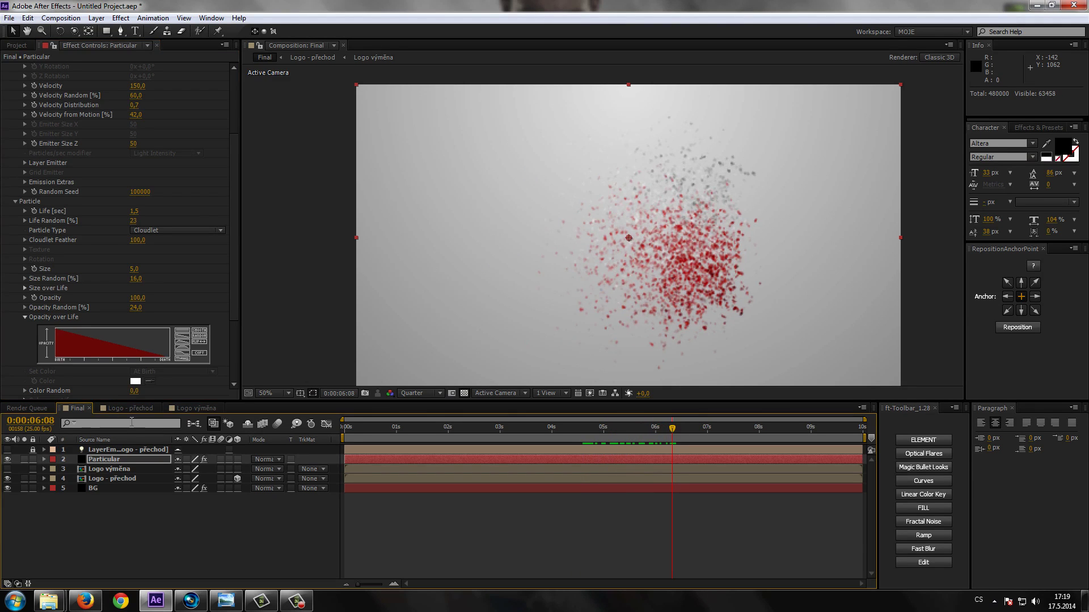
{"action": "left_click", "coordinate": [182, 350]}
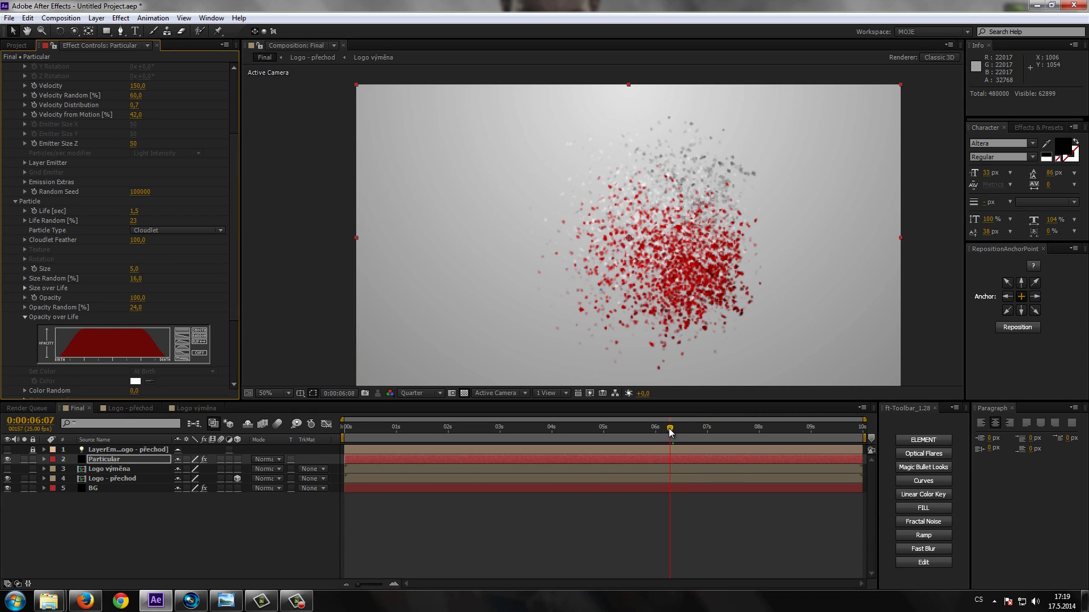
{"action": "left_click_drag", "start_coordinate": [670, 432], "coordinate": [583, 442]}
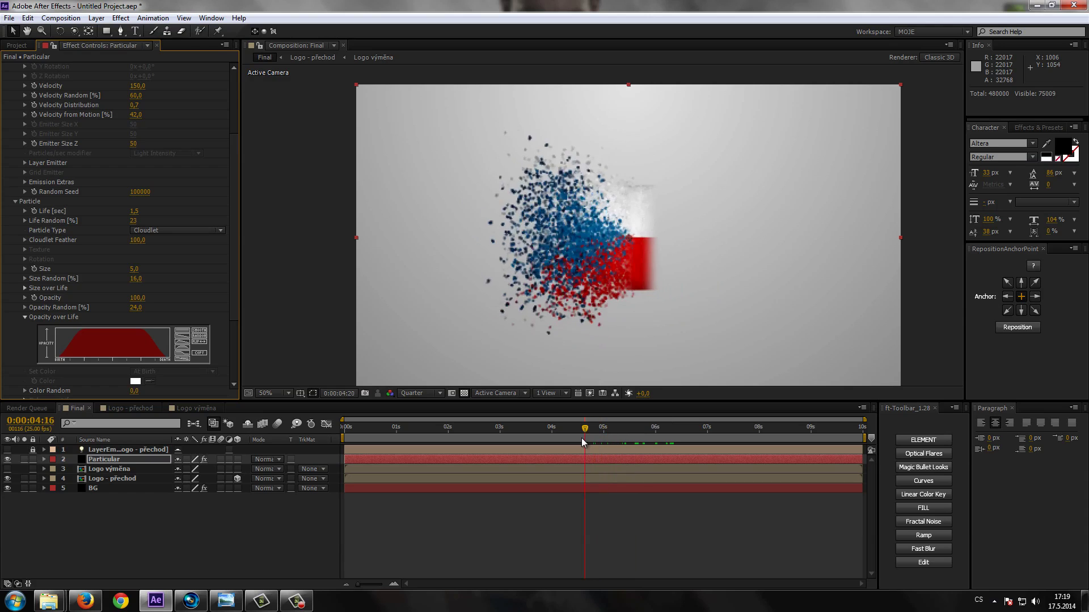
{"action": "left_click_drag", "start_coordinate": [581, 439], "coordinate": [638, 439]}
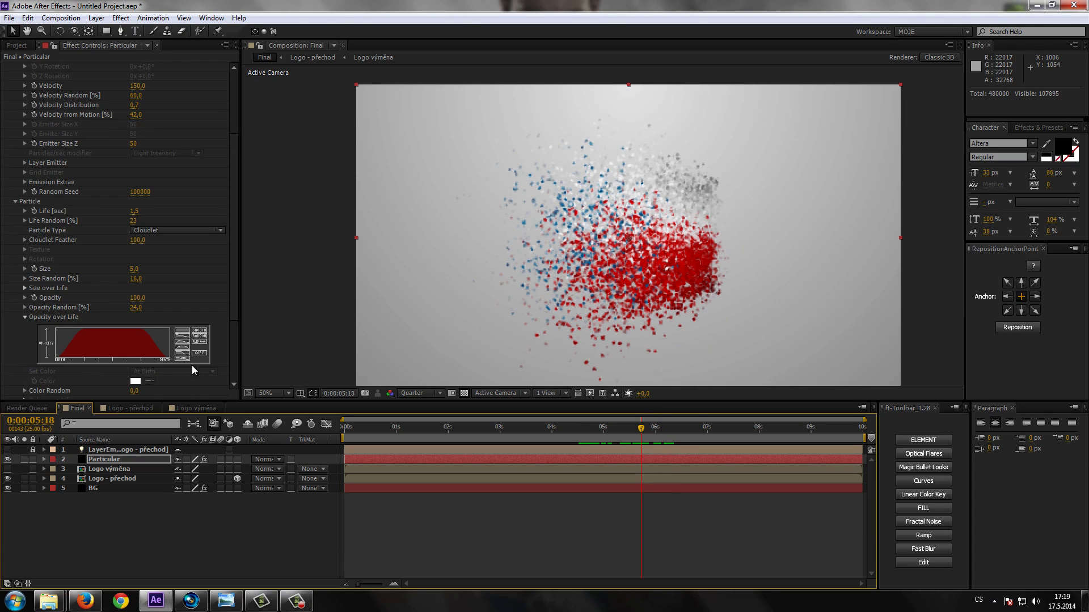
{"action": "left_click", "coordinate": [180, 338]}
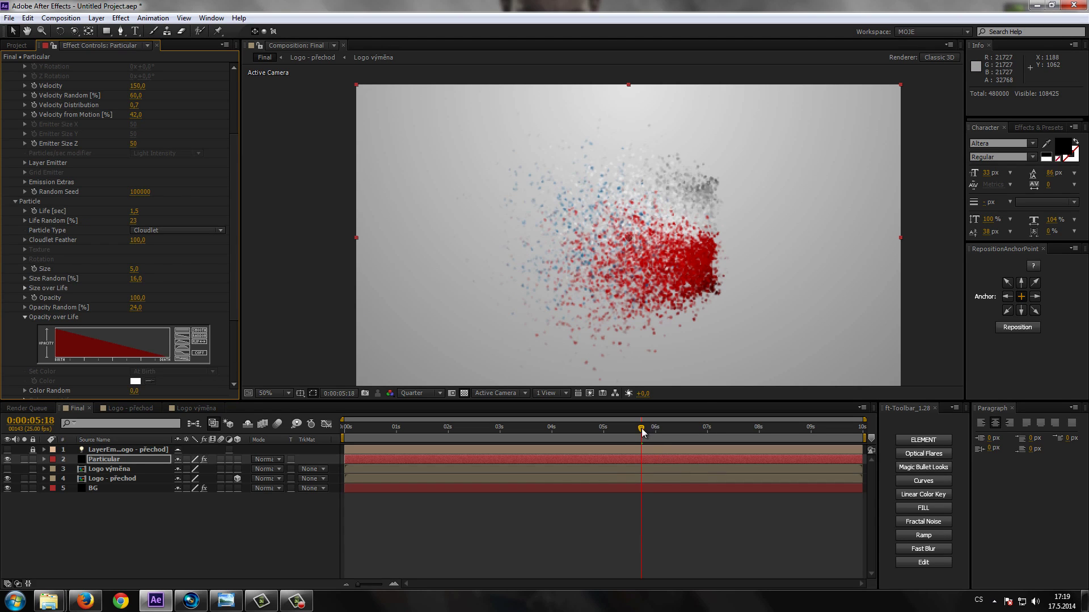
{"action": "left_click_drag", "start_coordinate": [641, 429], "coordinate": [636, 430]}
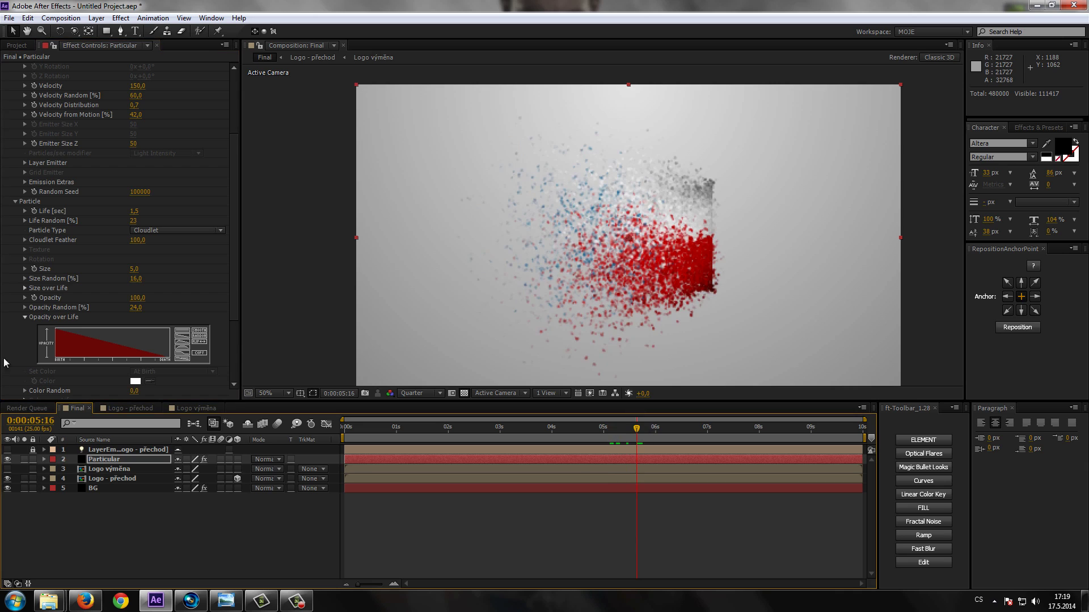
{"action": "left_click", "coordinate": [25, 318]}
Try a shrinking Size over Life ramp, inspect it zoomed in at 0:00:04:22, then restore the flat preset.
{"action": "left_click", "coordinate": [25, 288]}
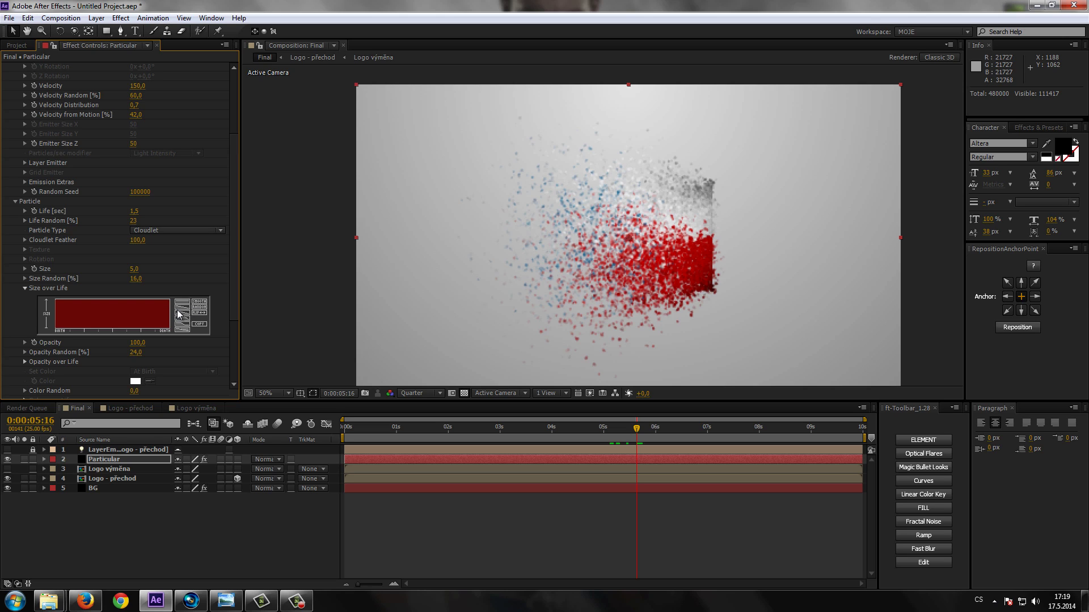
{"action": "left_click", "coordinate": [180, 311]}
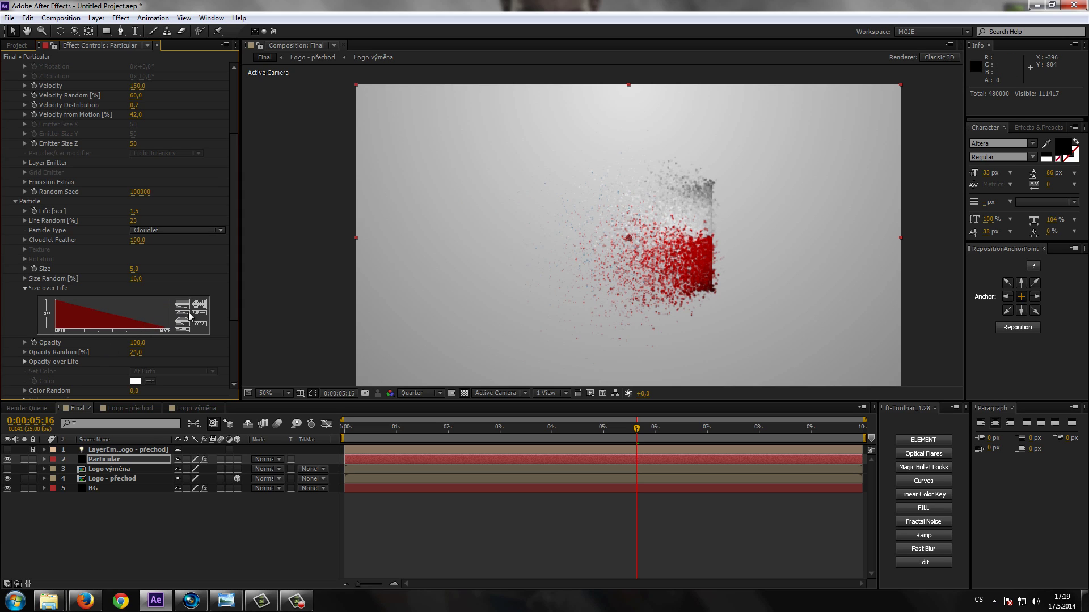
{"action": "key", "text": "slash"}
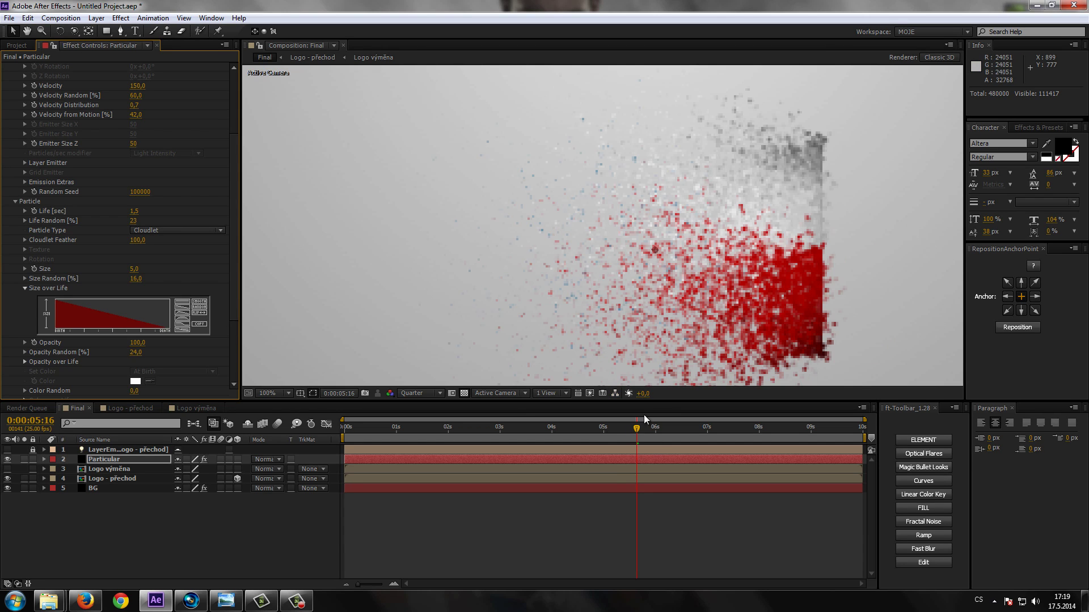
{"action": "left_click", "coordinate": [597, 428]}
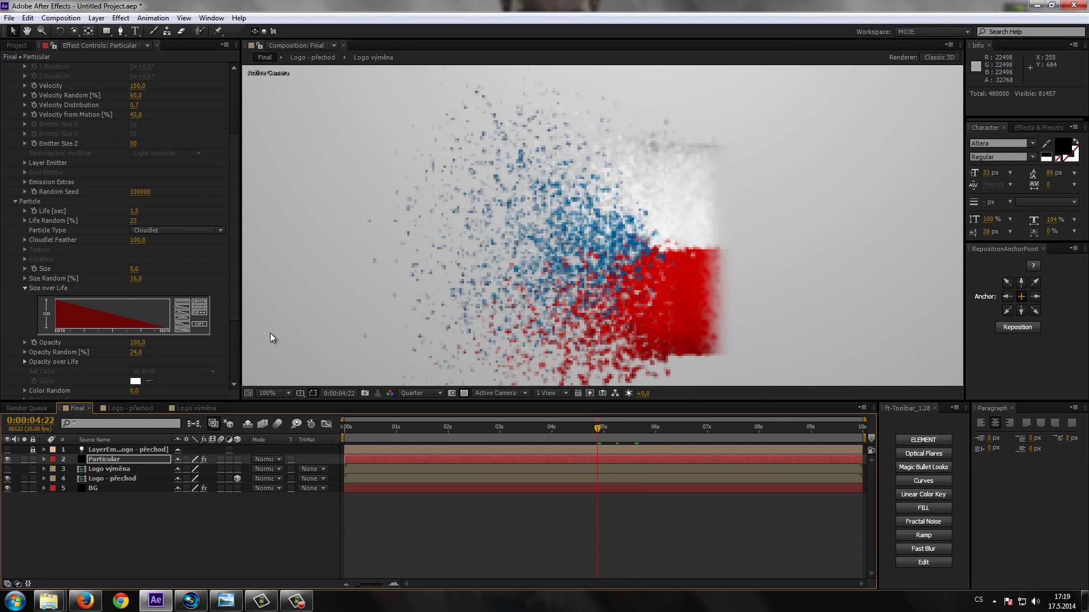
{"action": "key", "text": "comma"}
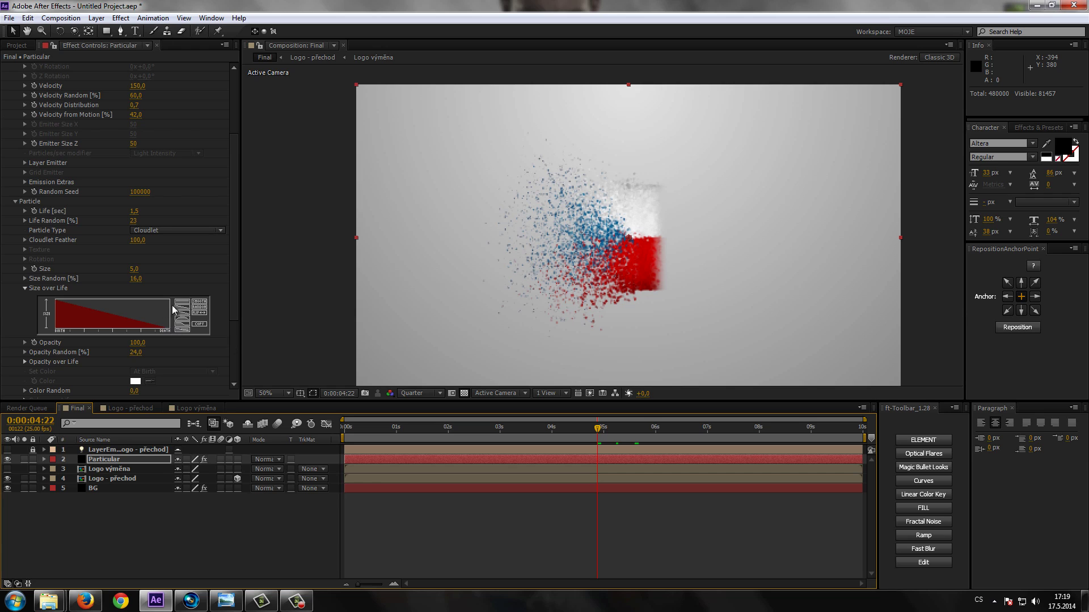
{"action": "left_click", "coordinate": [181, 307]}
{"action": "key", "text": "slash"}
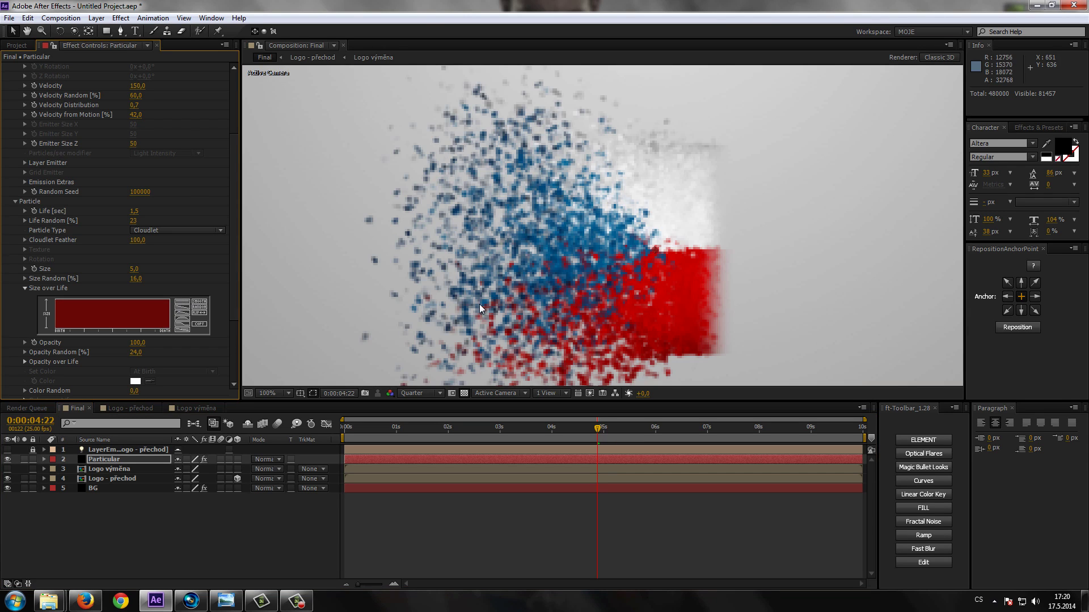
{"action": "left_click", "coordinate": [25, 288]}
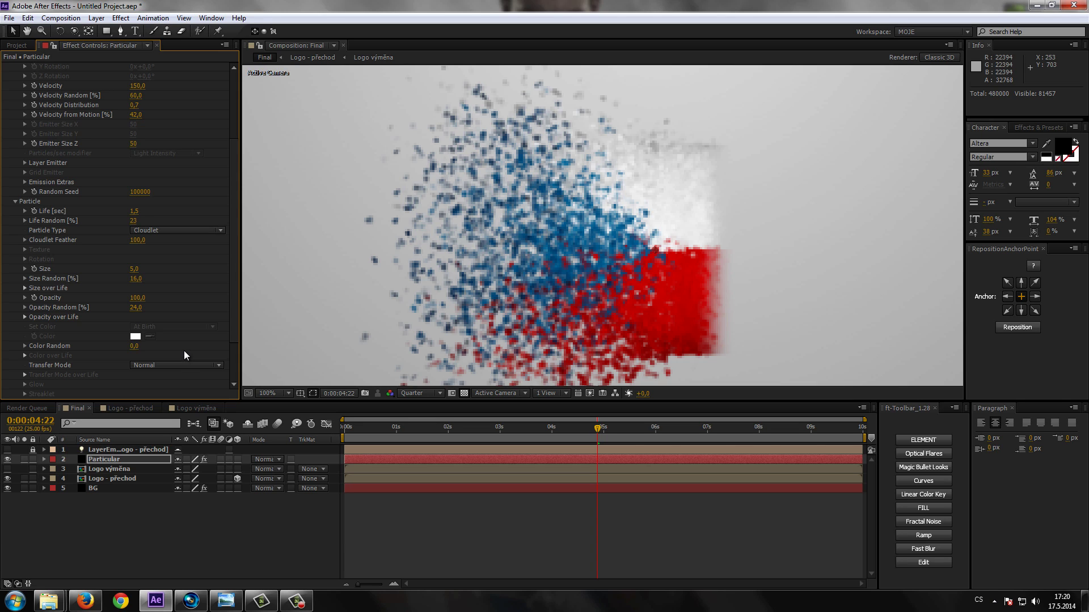
{"action": "scroll", "coordinate": [166, 328], "scroll_direction": "down", "scroll_amount": 1}
{"action": "key", "text": "comma"}
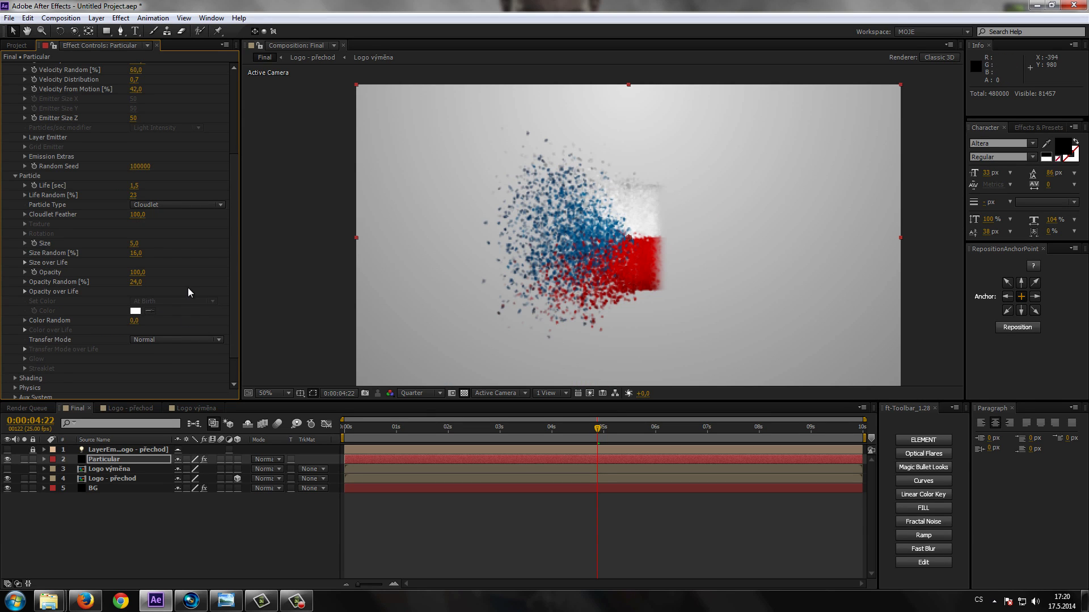
{"action": "scroll", "coordinate": [188, 287], "scroll_direction": "down", "scroll_amount": 1}
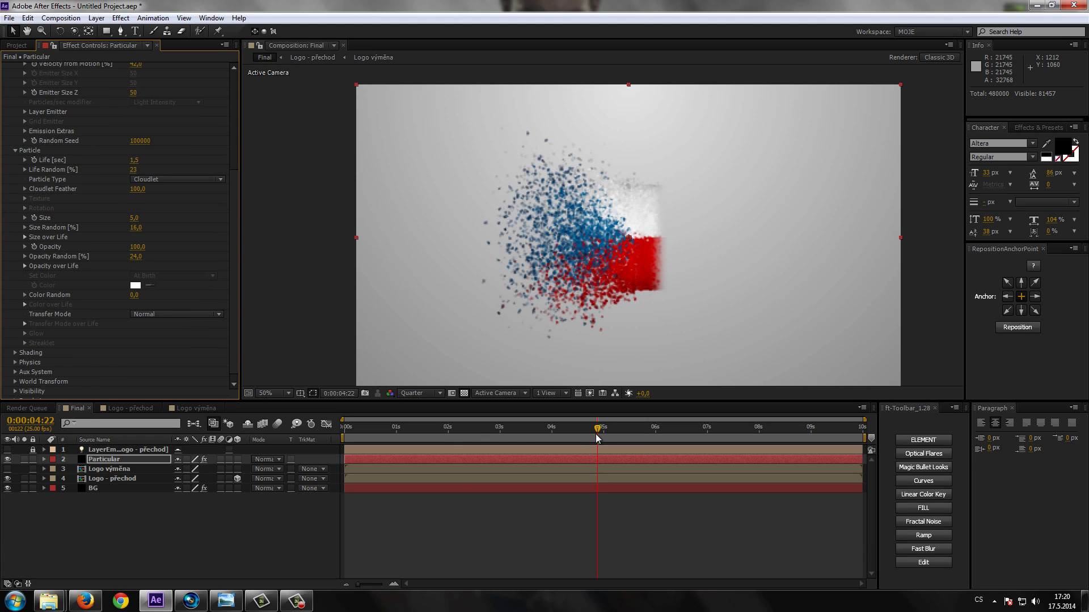
{"action": "left_click_drag", "start_coordinate": [597, 434], "coordinate": [457, 435]}
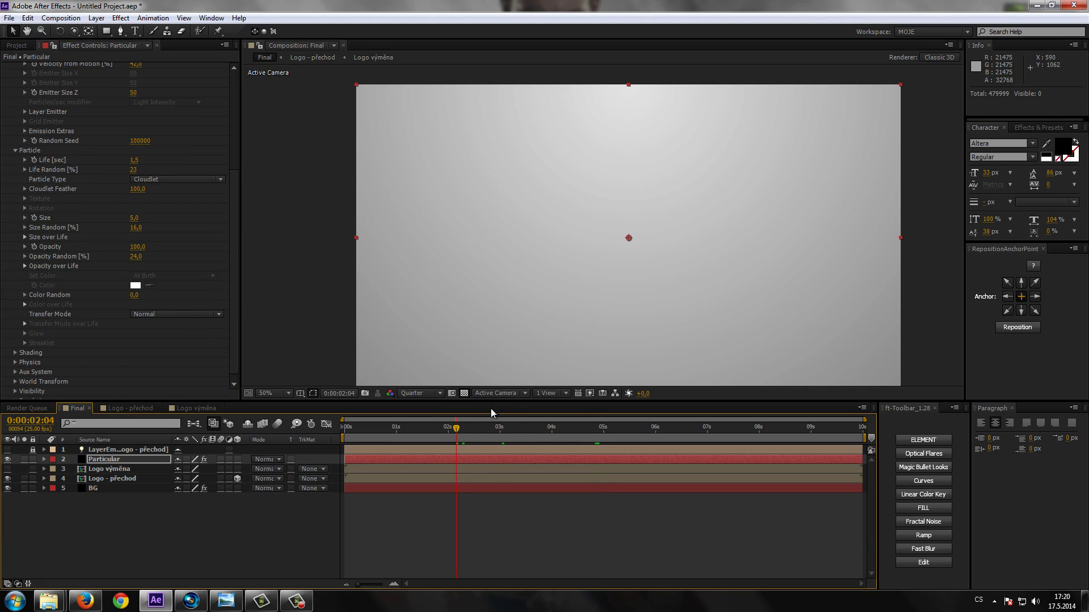
{"action": "key", "text": "KP_0"}
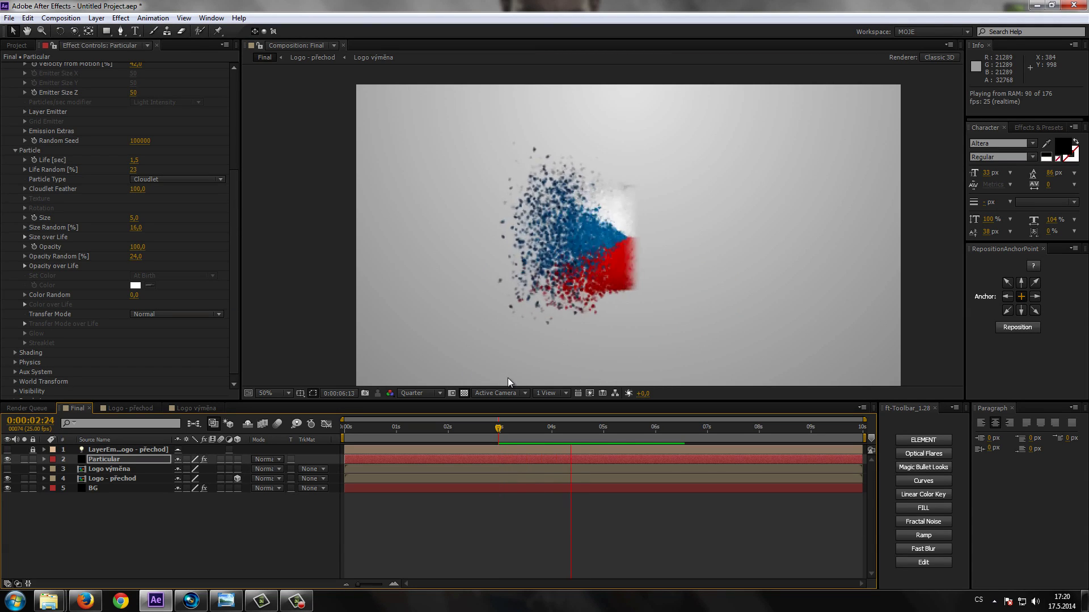
{"action": "key", "text": "space"}
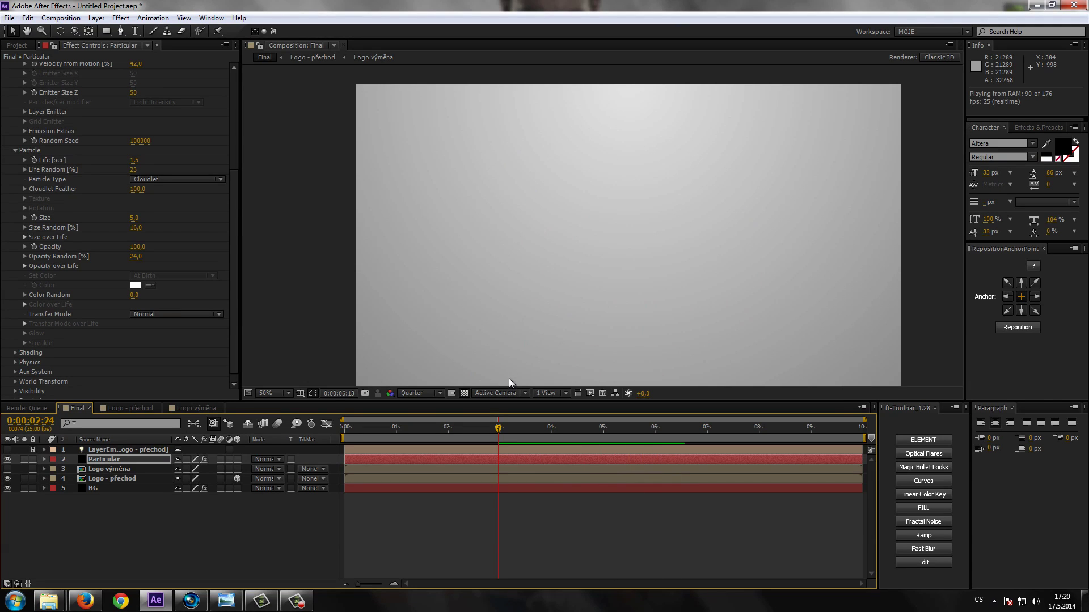
{"action": "mouse_move", "coordinate": [498, 428]}
{"action": "left_mouse_down"}
{"action": "mouse_move", "coordinate": [679, 457]}
{"action": "mouse_move", "coordinate": [586, 462]}
{"action": "left_mouse_up"}
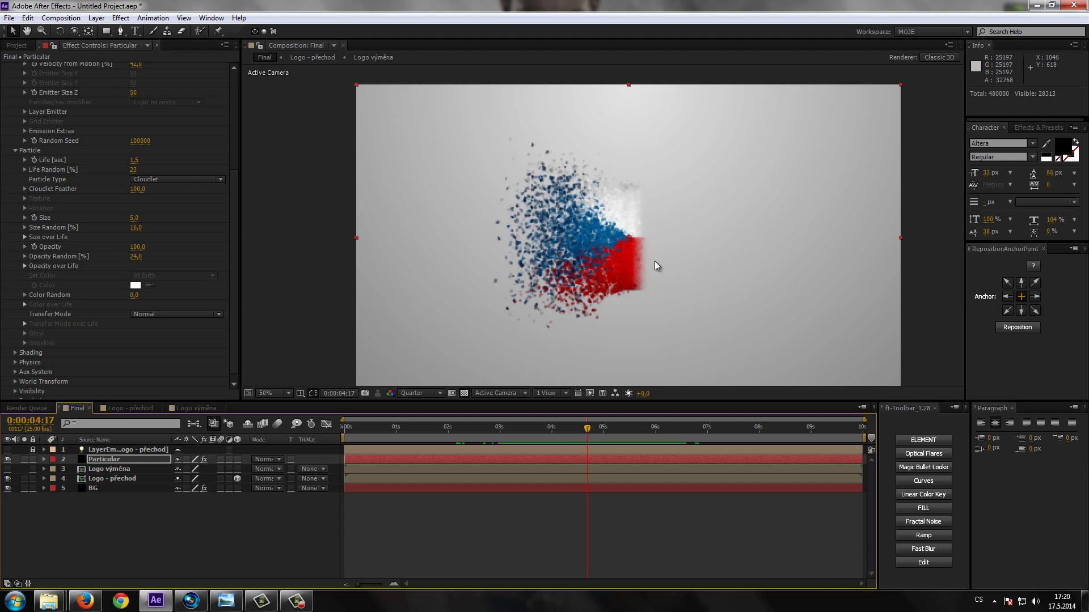
{"action": "scroll", "coordinate": [80, 365], "scroll_direction": "down", "scroll_amount": 2}
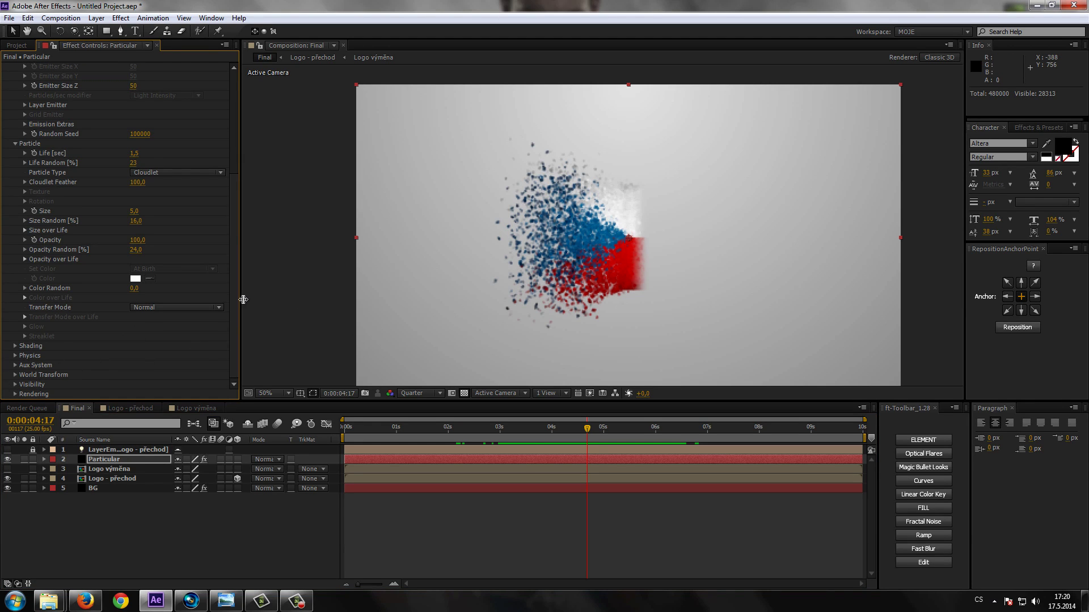
Expand Physics, test a Gravity of -200 by scrubbing the timeline, then reset Gravity to 0.
{"action": "left_click", "coordinate": [14, 356]}
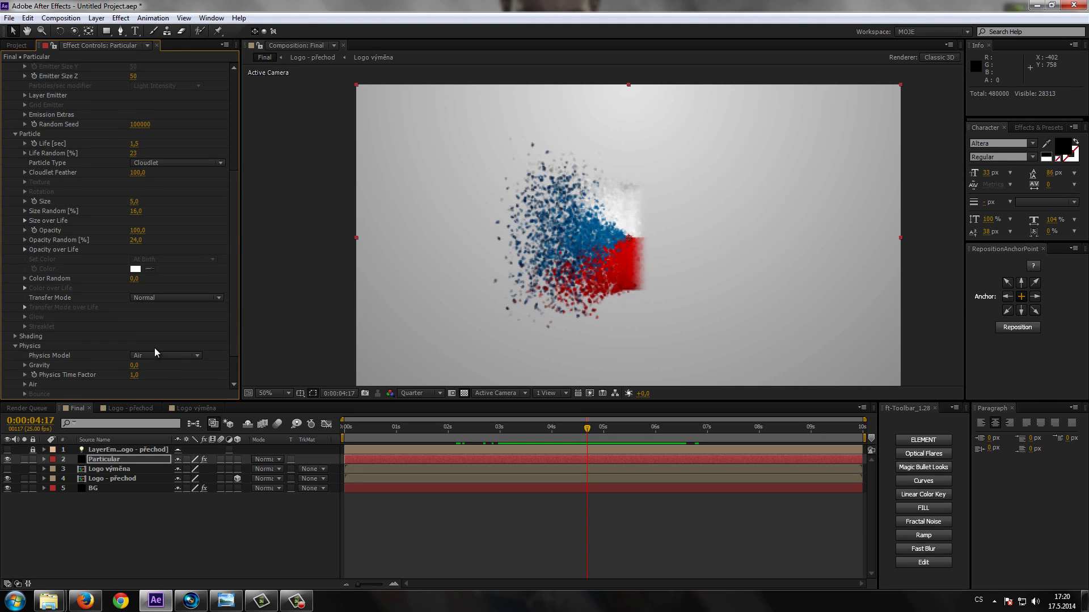
{"action": "scroll", "coordinate": [157, 352], "scroll_direction": "down", "scroll_amount": 2}
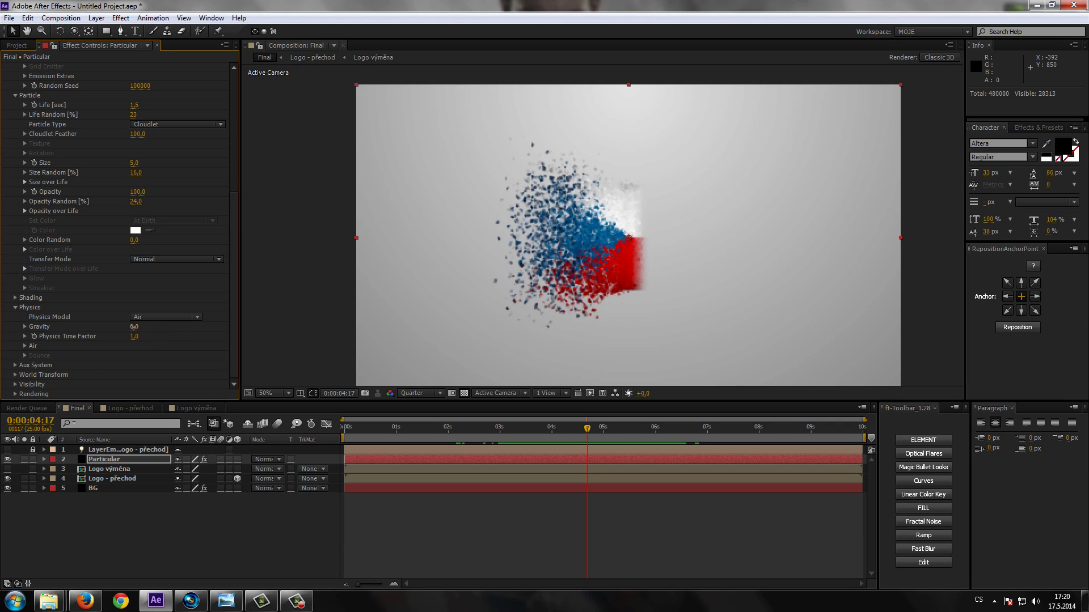
{"action": "left_click", "coordinate": [134, 327]}
{"action": "type", "text": "-200"}
{"action": "key", "text": "Return"}
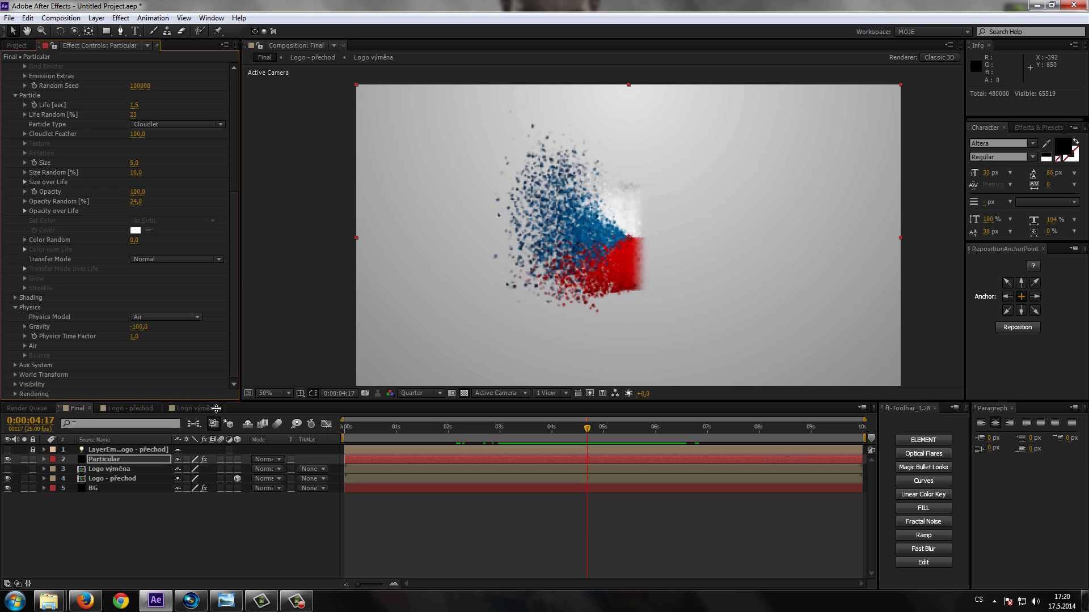
{"action": "left_click_drag", "start_coordinate": [563, 441], "coordinate": [641, 429]}
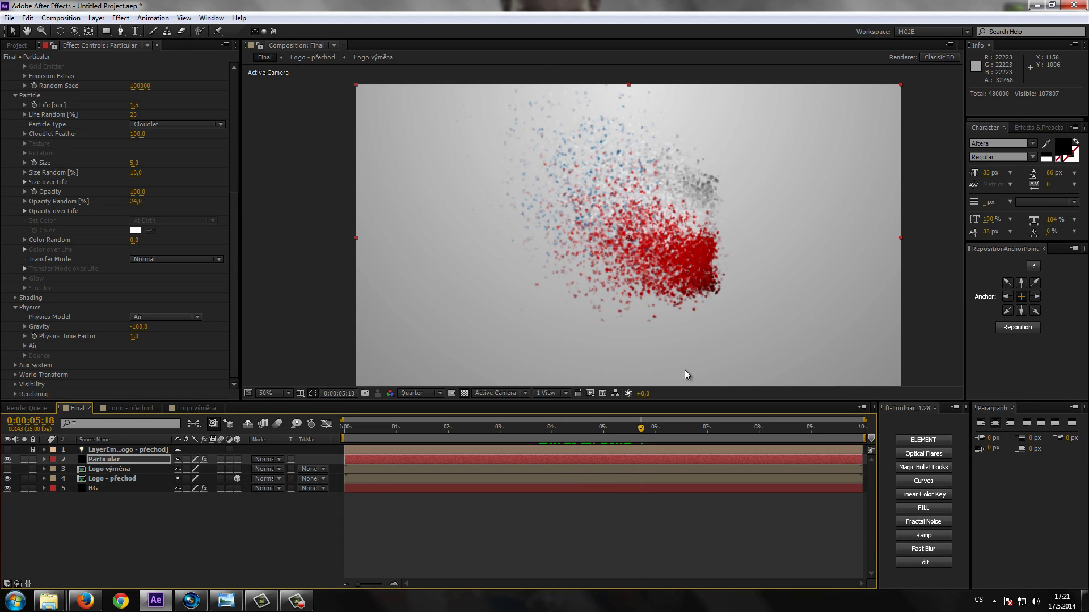
{"action": "left_click", "coordinate": [138, 327]}
{"action": "type", "text": "0"}
{"action": "key", "text": "Return"}
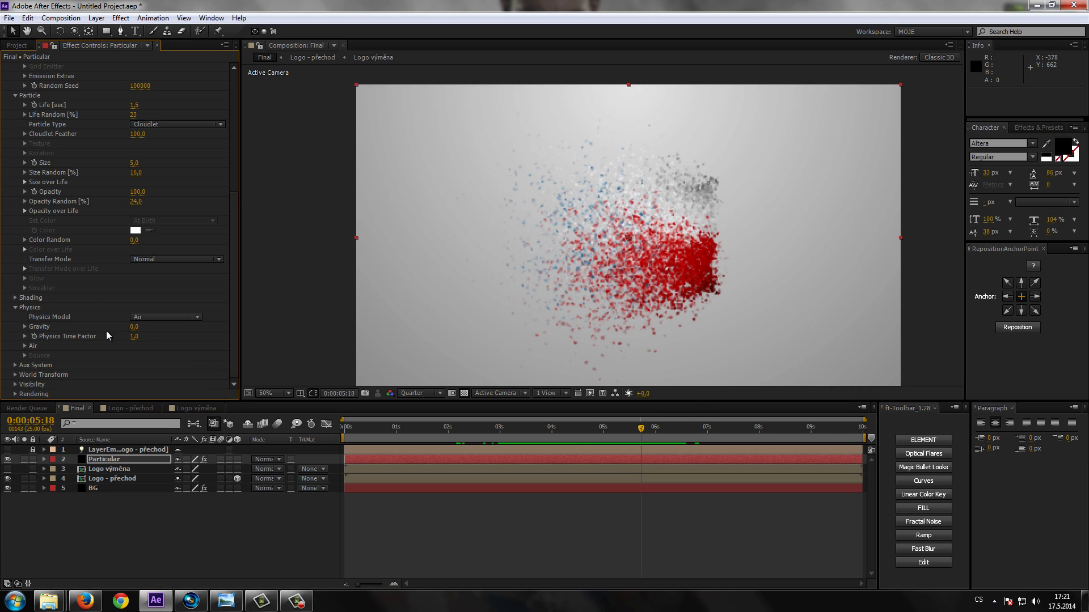
{"action": "left_click_drag", "start_coordinate": [643, 431], "coordinate": [618, 431]}
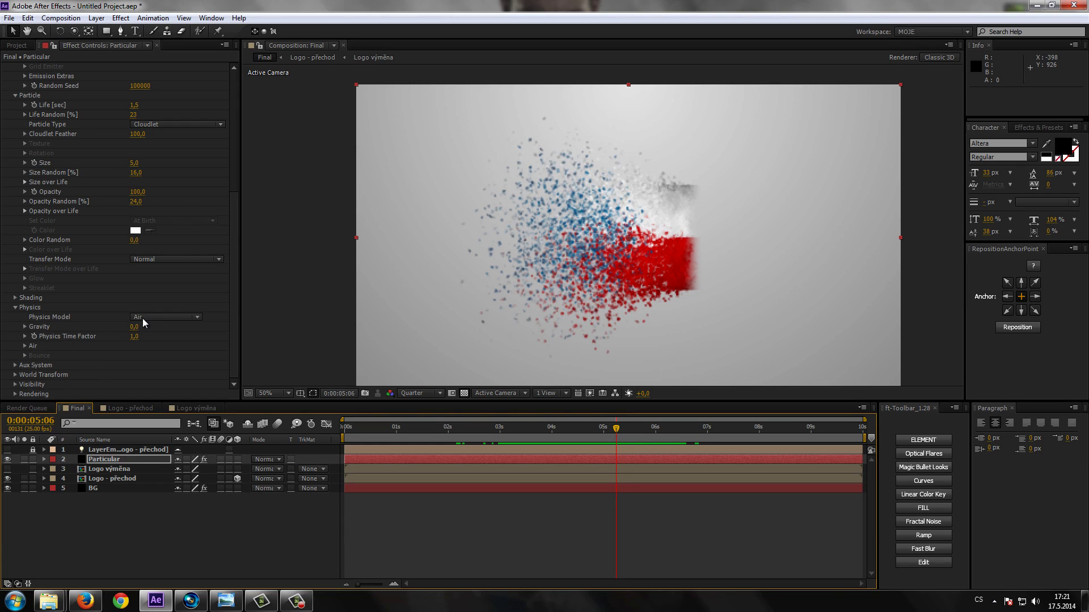
Expand Air and Turbulence Field, set Affect Position to 100, and preview from 0:00:03:22.
{"action": "left_click", "coordinate": [25, 346]}
{"action": "scroll", "coordinate": [84, 365], "scroll_direction": "down", "scroll_amount": 3}
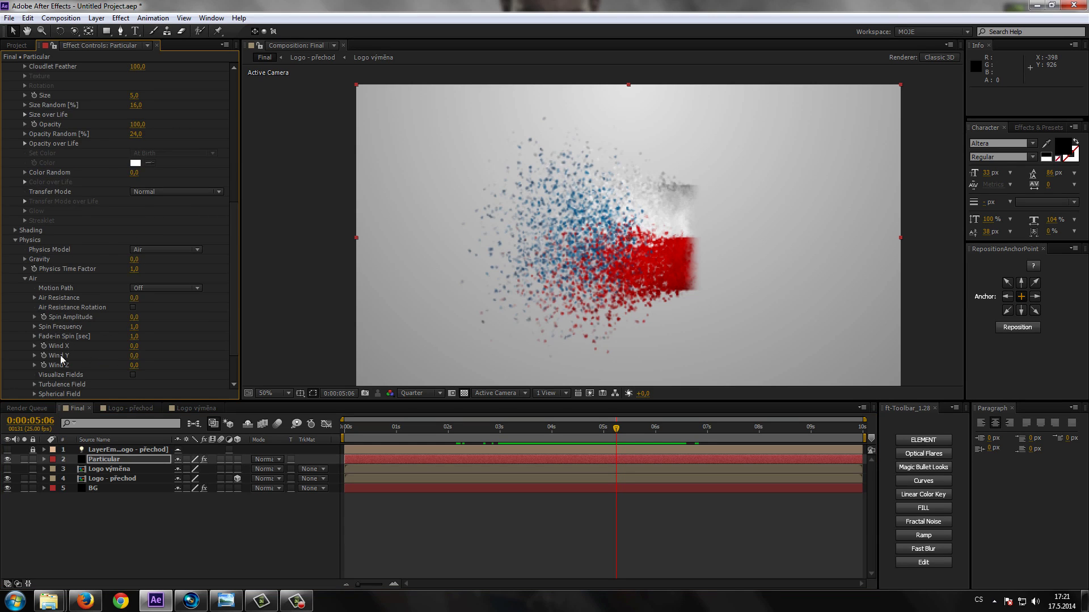
{"action": "scroll", "coordinate": [61, 381], "scroll_direction": "down", "scroll_amount": 2}
{"action": "left_click", "coordinate": [35, 337]}
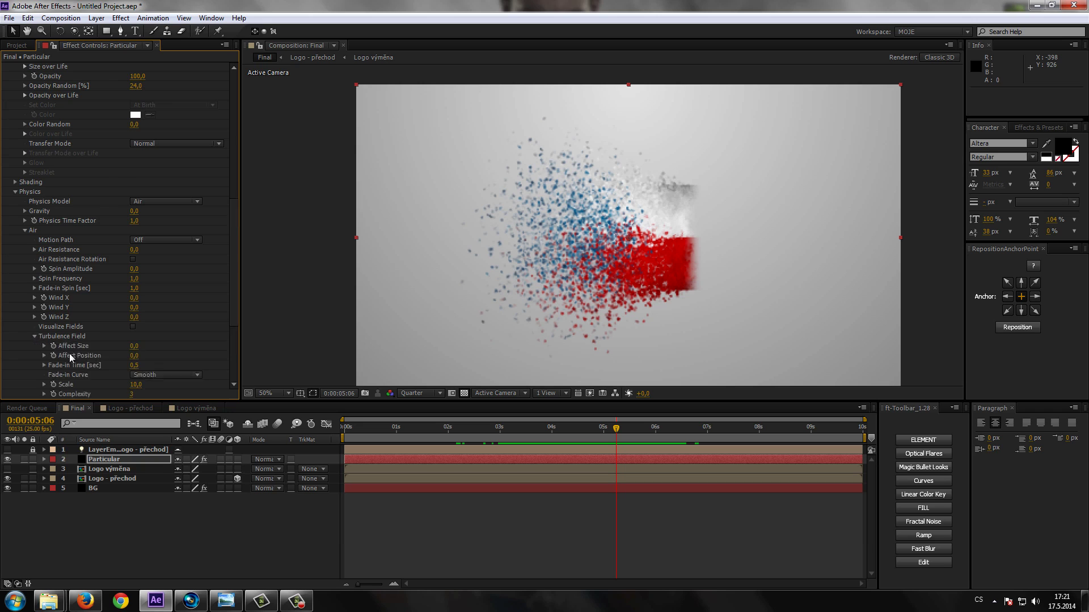
{"action": "scroll", "coordinate": [69, 353], "scroll_direction": "down", "scroll_amount": 3}
{"action": "left_click", "coordinate": [134, 278]}
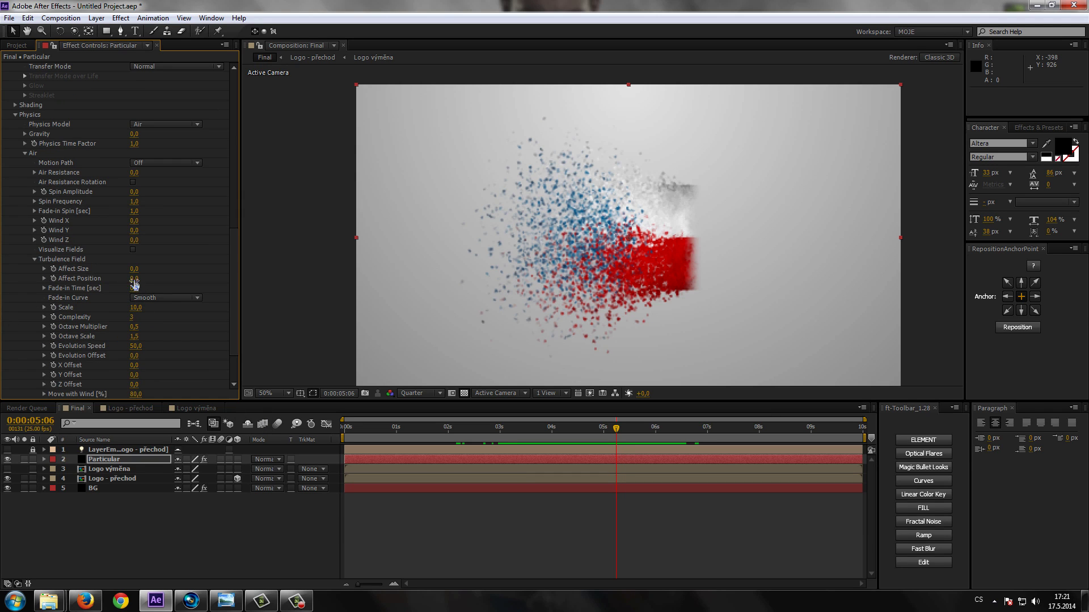
{"action": "type", "text": "100"}
{"action": "key", "text": "Return"}
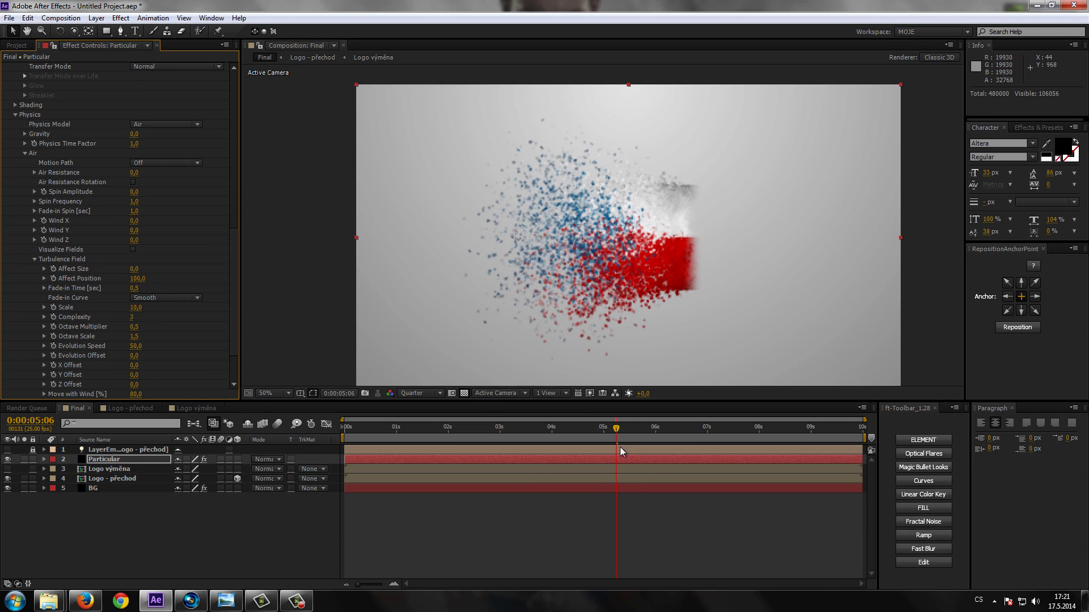
{"action": "left_click", "coordinate": [545, 438]}
{"action": "key", "text": "KP_0"}
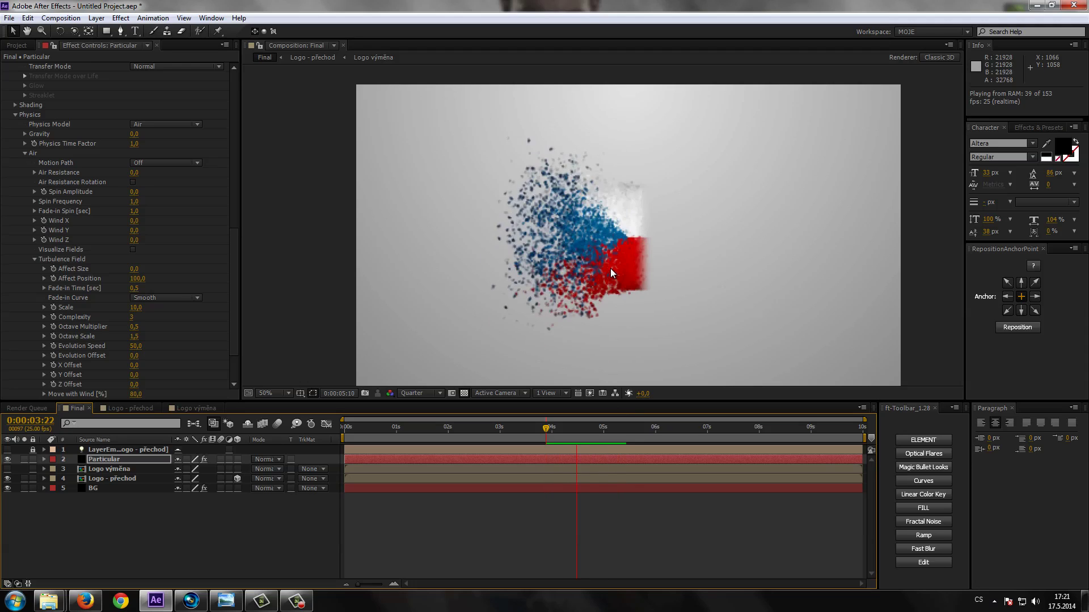
{"action": "key", "text": "space"}
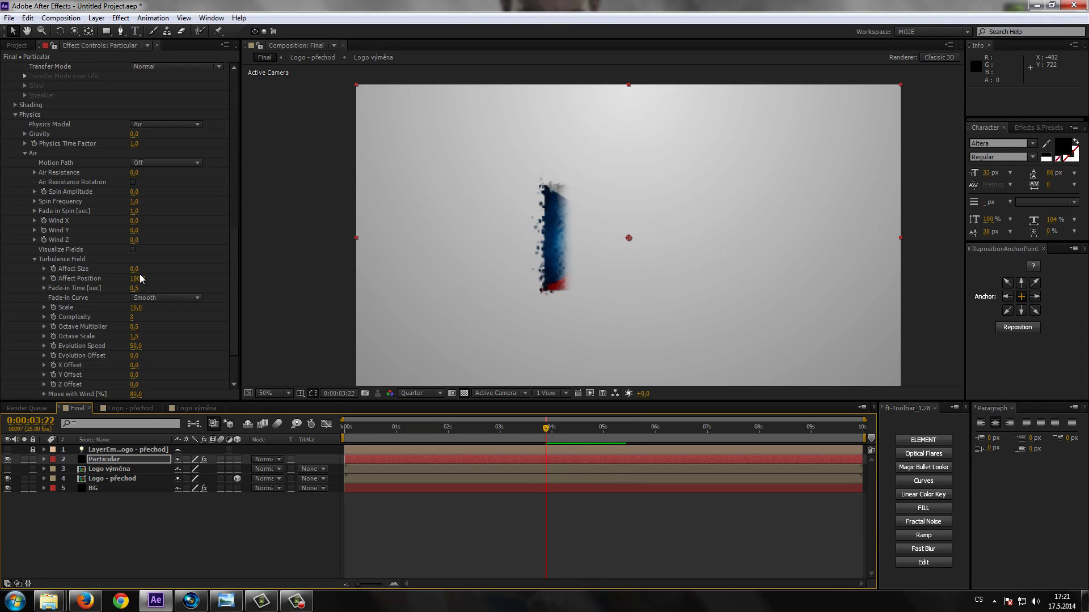
Preview a higher scrubbed Affect Position, then settle on an Affect Position of 120.
{"action": "left_click_drag", "start_coordinate": [140, 278], "coordinate": [259, 280]}
{"action": "key", "text": "space"}
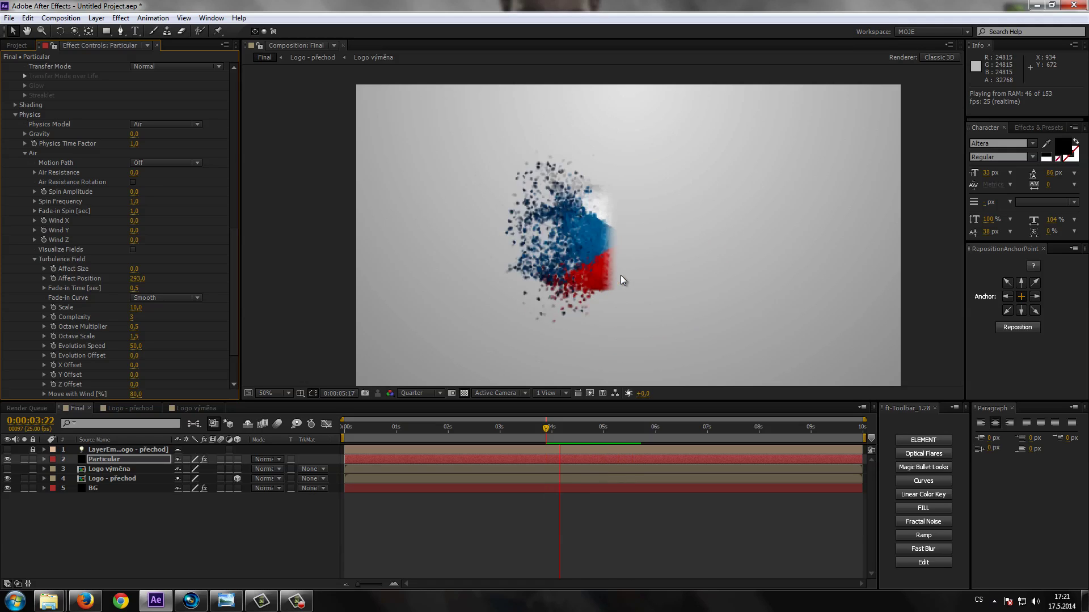
{"action": "key", "text": "space"}
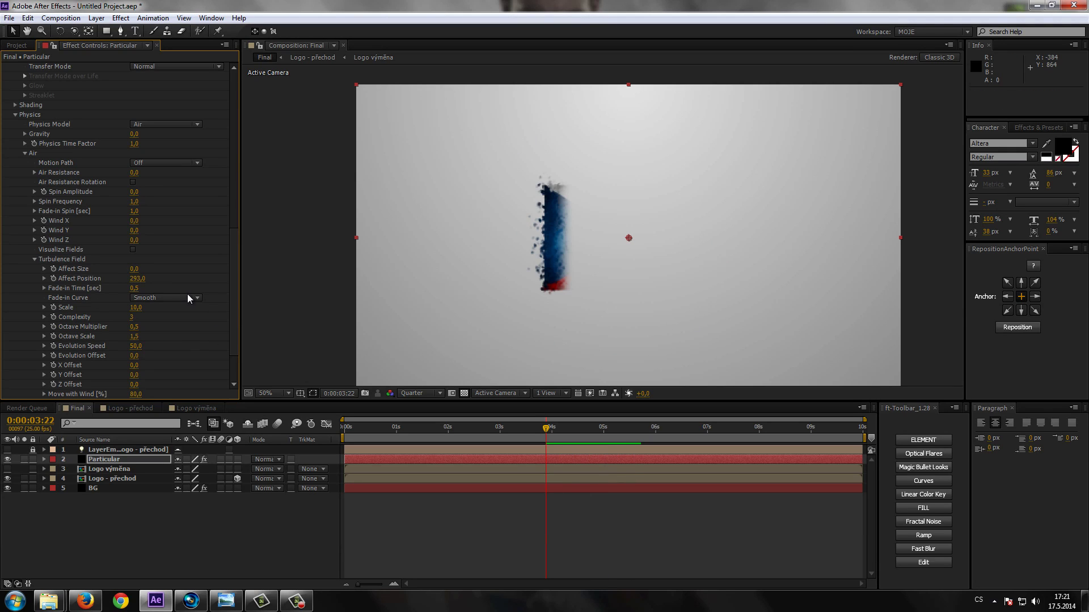
{"action": "left_click", "coordinate": [137, 278]}
{"action": "type", "text": "1"}
{"action": "type", "text": "20"}
{"action": "key", "text": "Return"}
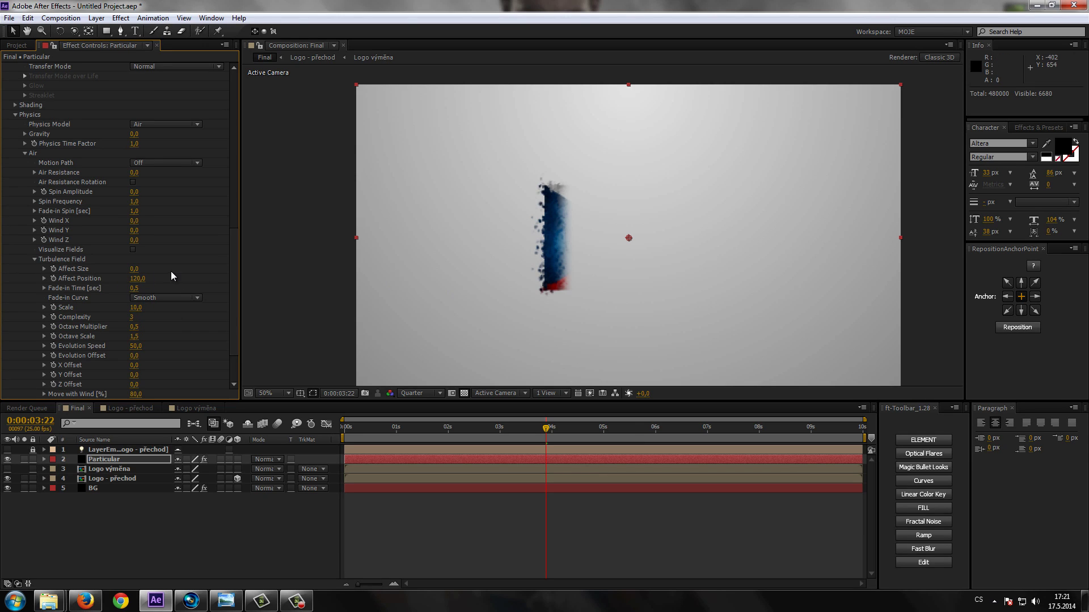
{"action": "left_click_drag", "start_coordinate": [234, 311], "coordinate": [236, 302]}
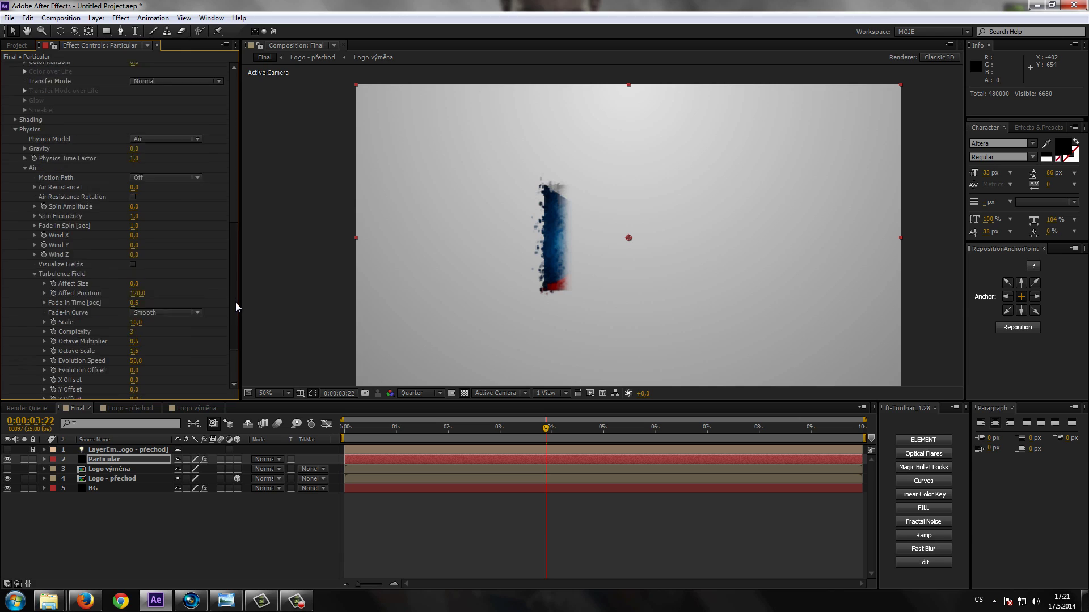
{"action": "scroll", "coordinate": [236, 306], "scroll_direction": "up", "scroll_amount": 2}
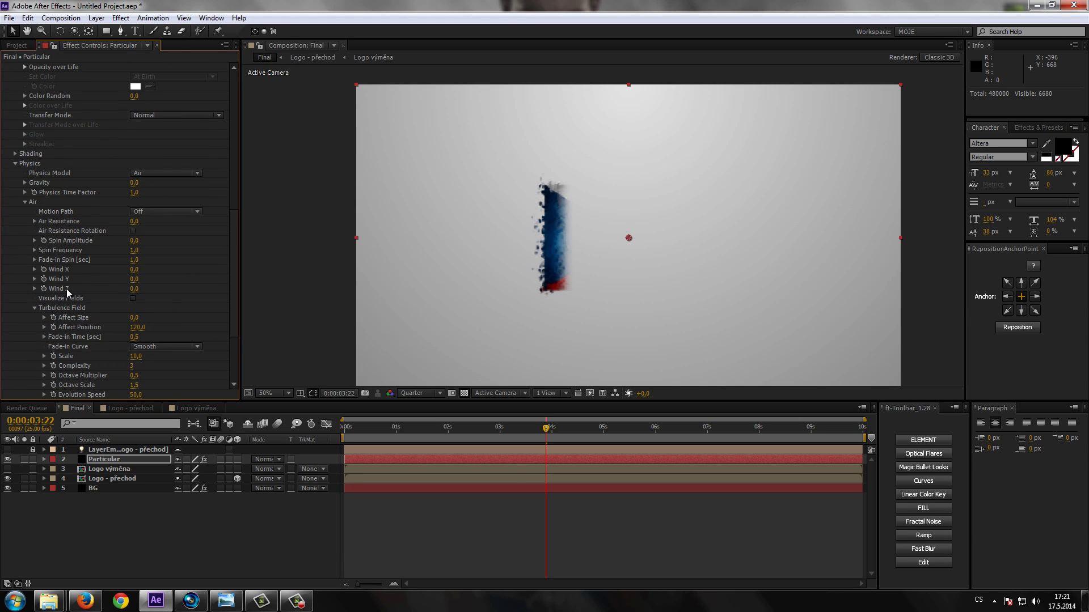
Test horizontal and vertical wind by scrubbing Wind X and Wind Y while checking later frames.
{"action": "left_click_drag", "start_coordinate": [546, 429], "coordinate": [579, 430]}
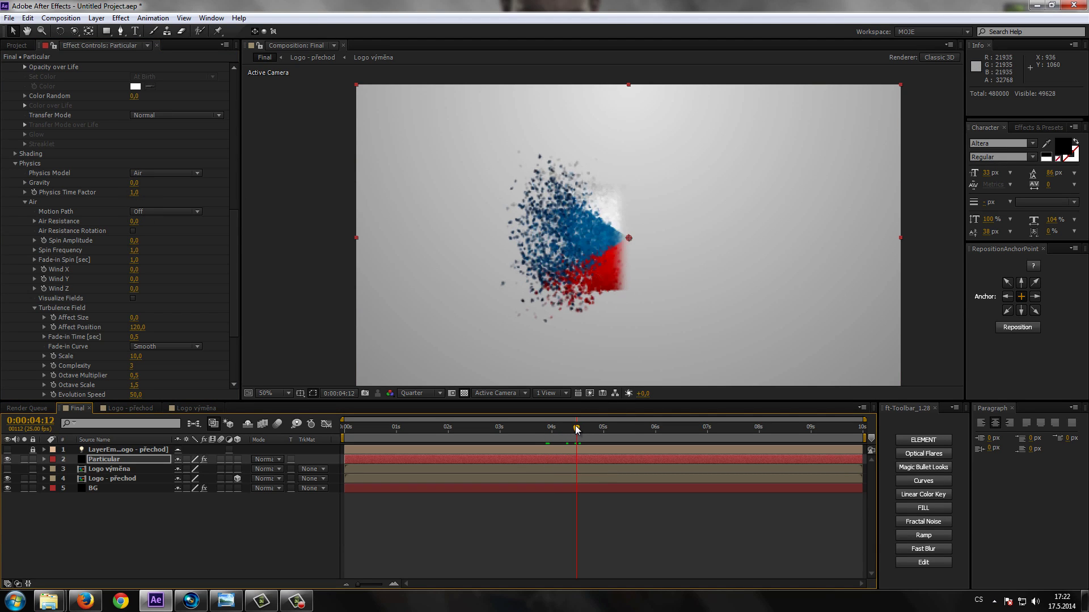
{"action": "left_click_drag", "start_coordinate": [578, 429], "coordinate": [589, 429]}
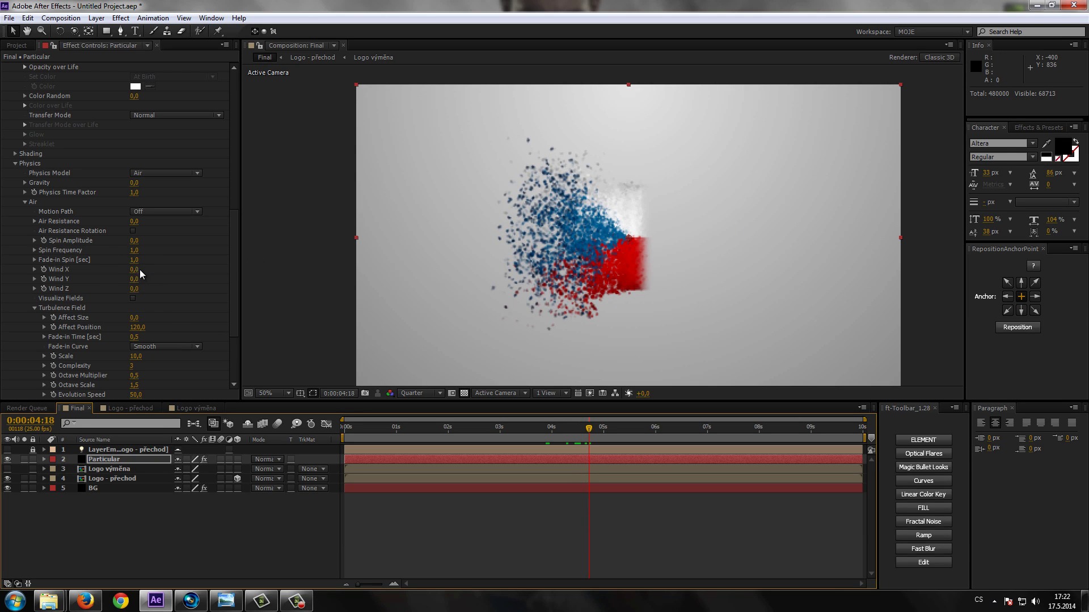
{"action": "mouse_move", "coordinate": [135, 270]}
{"action": "left_mouse_down"}
{"action": "mouse_move", "coordinate": [168, 269]}
{"action": "mouse_move", "coordinate": [117, 287]}
{"action": "left_mouse_up"}
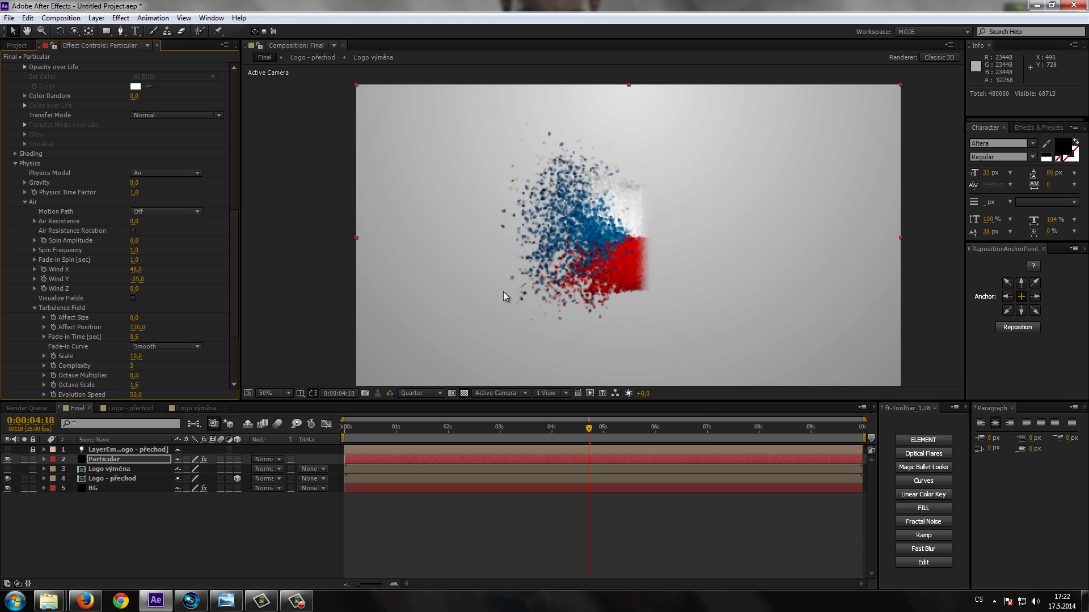
{"action": "left_click_drag", "start_coordinate": [589, 434], "coordinate": [695, 433]}
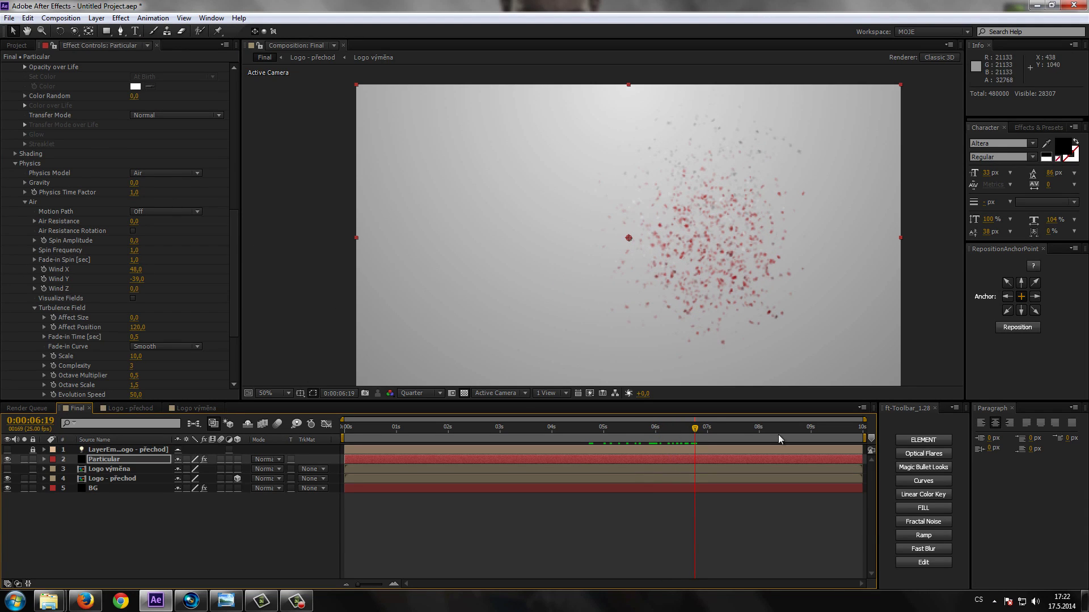
{"action": "left_click_drag", "start_coordinate": [693, 434], "coordinate": [720, 429]}
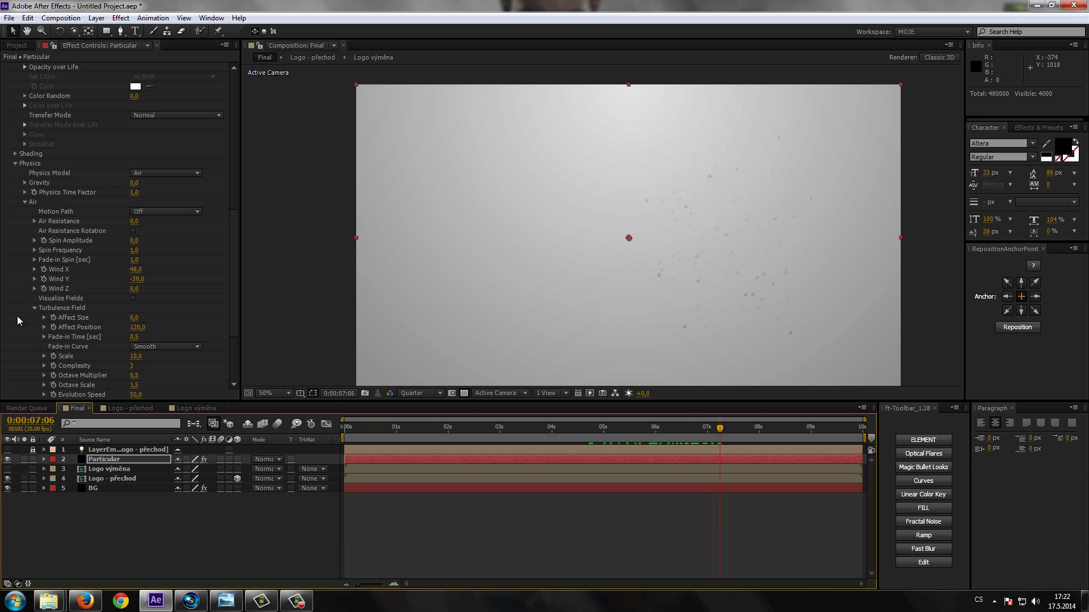
{"action": "mouse_move", "coordinate": [141, 286]}
{"action": "left_mouse_down"}
{"action": "mouse_move", "coordinate": [173, 279]}
{"action": "mouse_move", "coordinate": [91, 283]}
{"action": "mouse_move", "coordinate": [195, 270]}
{"action": "left_mouse_up"}
{"action": "left_click_drag", "start_coordinate": [719, 429], "coordinate": [614, 432]}
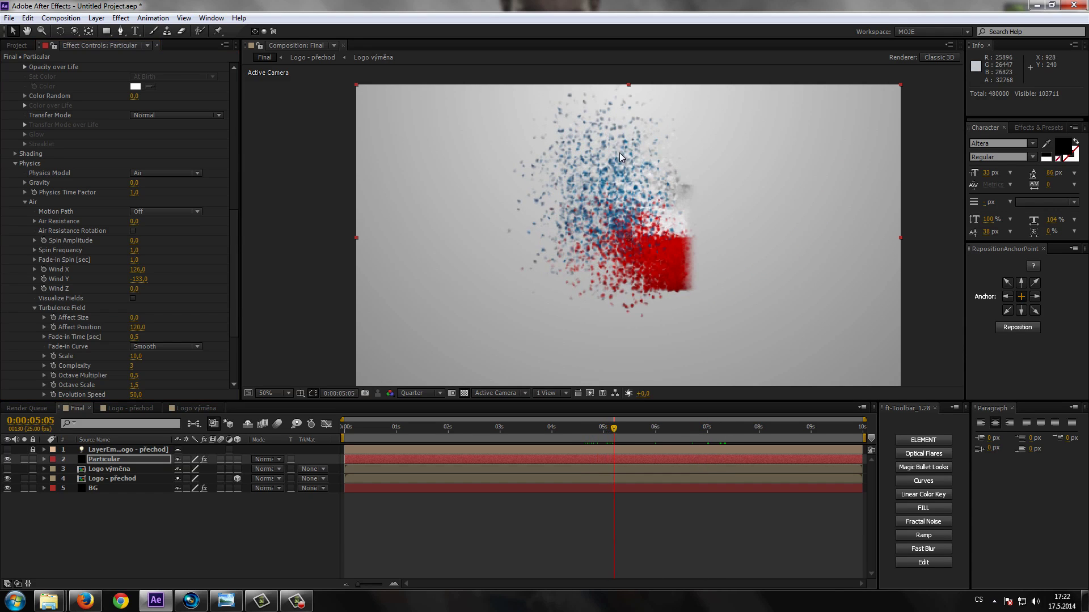
{"action": "mouse_move", "coordinate": [616, 426]}
{"action": "left_mouse_down"}
{"action": "mouse_move", "coordinate": [655, 425]}
{"action": "mouse_move", "coordinate": [562, 443]}
{"action": "left_mouse_up"}
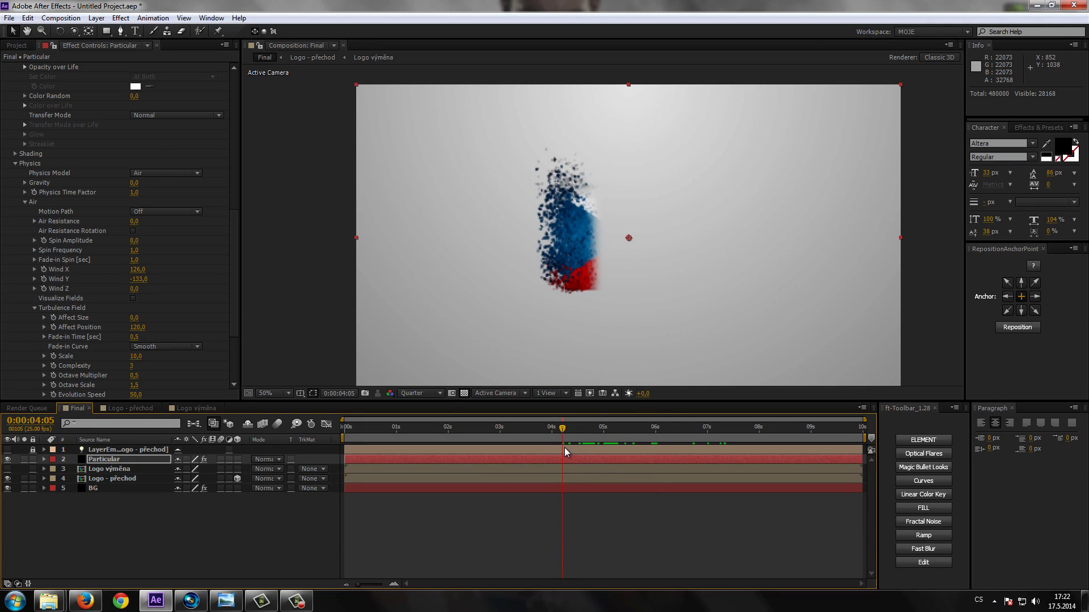
Reset Wind X and Wind Y to 0 and review the dispersal around 4 seconds.
{"action": "left_click", "coordinate": [137, 269]}
{"action": "type", "text": "0"}
{"action": "key", "text": "Return"}
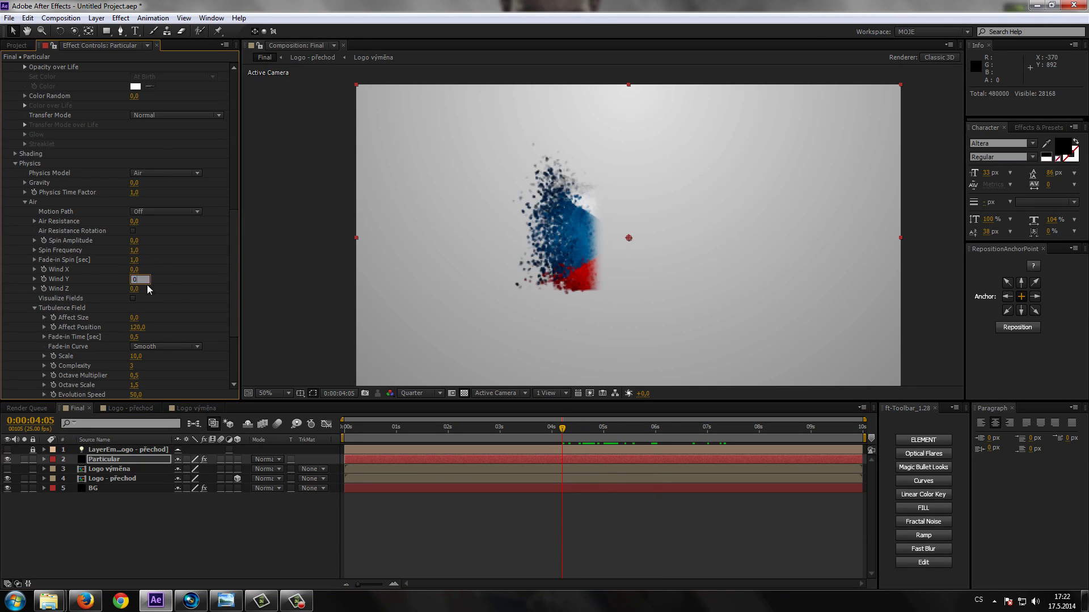
{"action": "left_click", "coordinate": [137, 279]}
{"action": "type", "text": "0"}
{"action": "key", "text": "Return"}
{"action": "left_click_drag", "start_coordinate": [570, 426], "coordinate": [610, 430]}
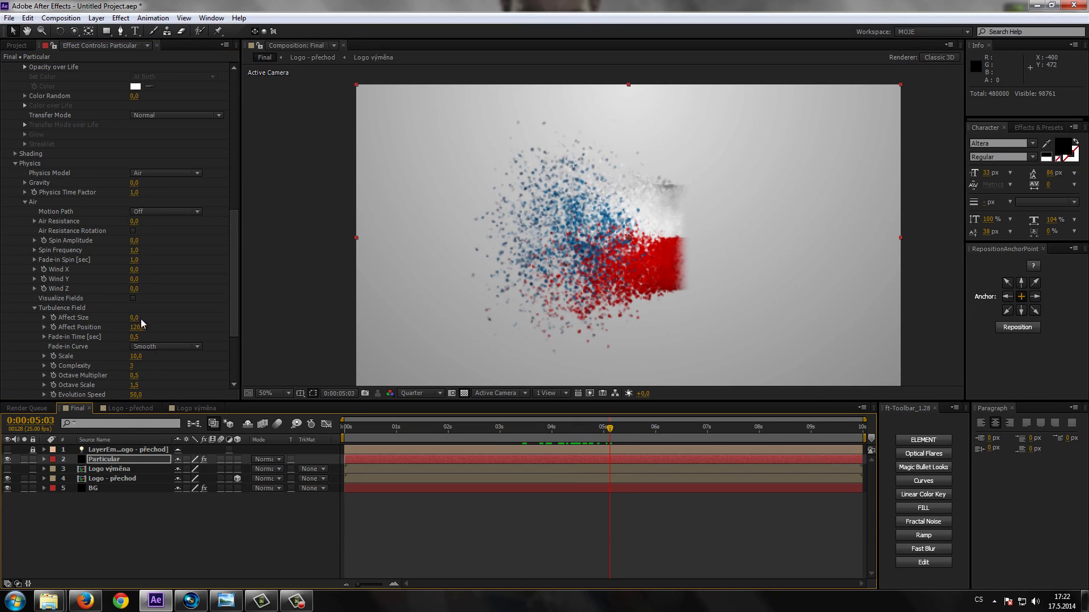
{"action": "mouse_move", "coordinate": [233, 291]}
{"action": "left_mouse_down"}
{"action": "mouse_move", "coordinate": [242, 334]}
{"action": "mouse_move", "coordinate": [233, 291]}
{"action": "left_mouse_up"}
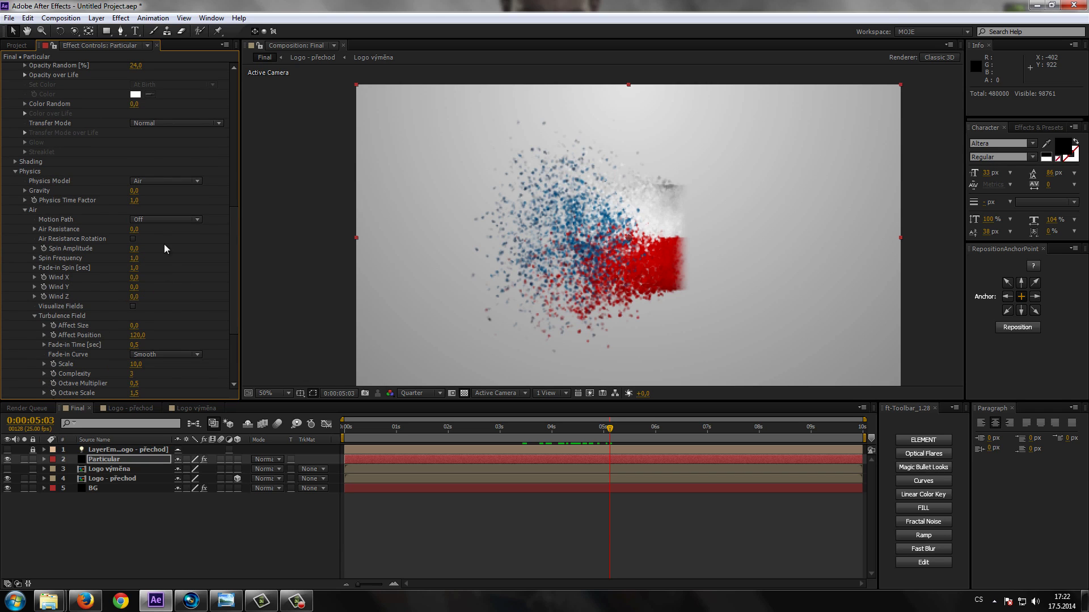
{"action": "left_click_drag", "start_coordinate": [232, 291], "coordinate": [233, 252]}
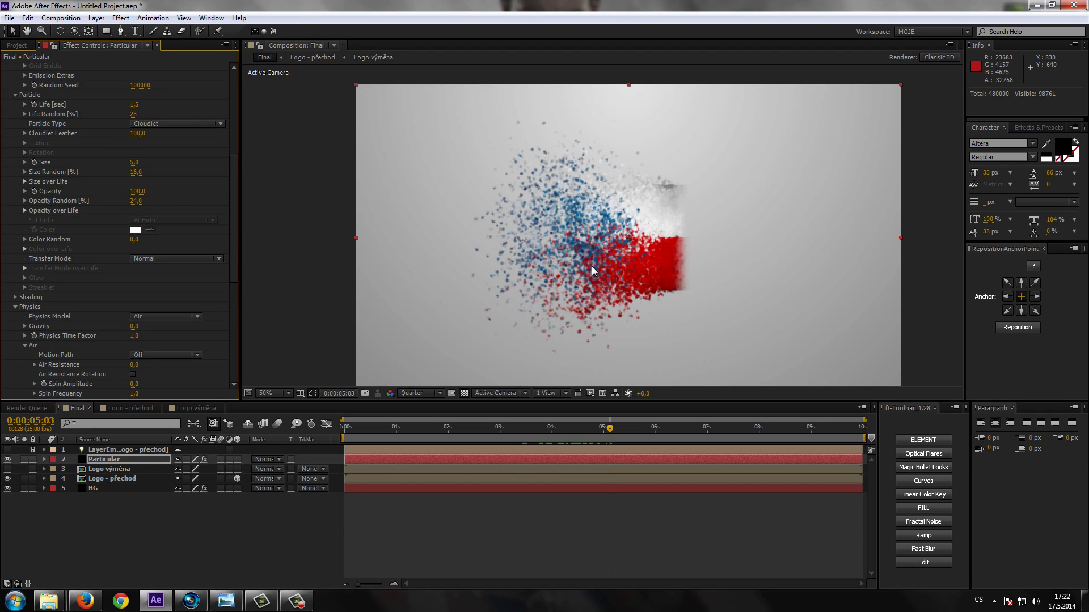
{"action": "left_click_drag", "start_coordinate": [231, 231], "coordinate": [232, 261]}
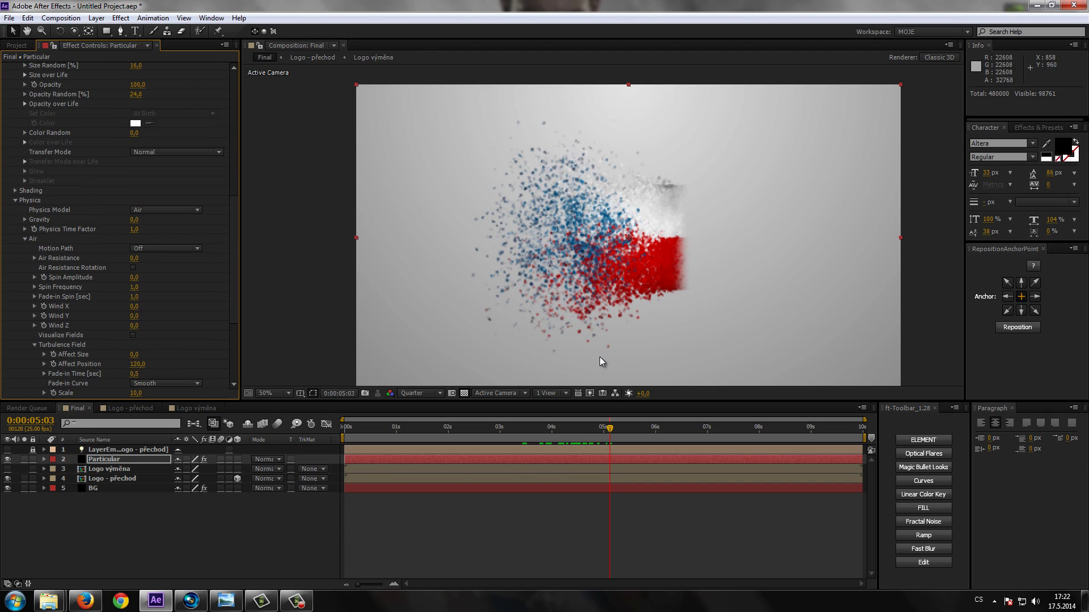
{"action": "left_click_drag", "start_coordinate": [610, 430], "coordinate": [663, 429]}
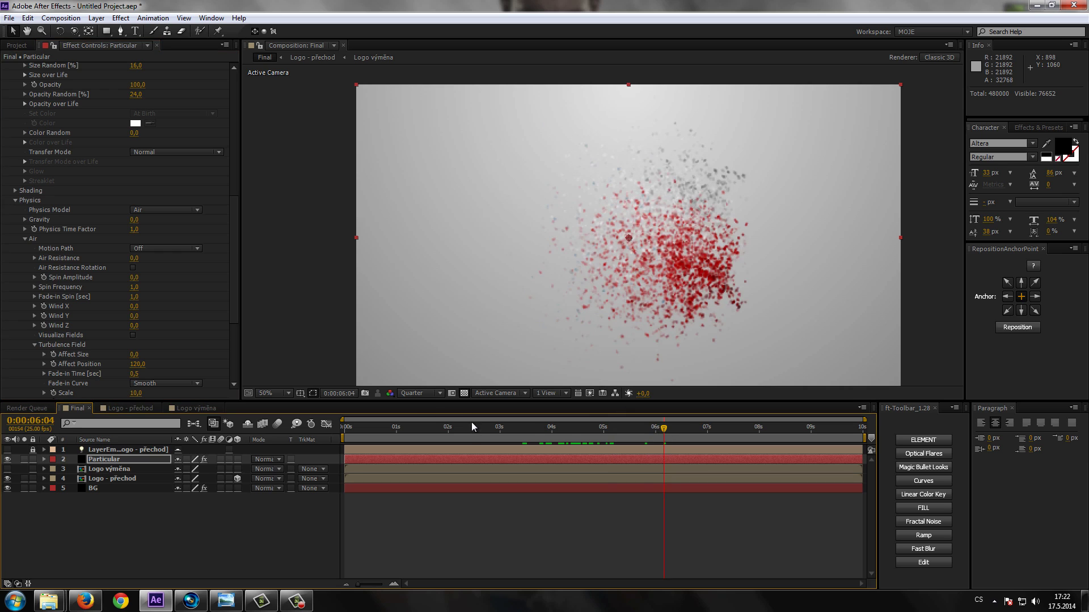
Render the preview at Full resolution and zoom in on the particle cloud near 5 seconds.
{"action": "left_click", "coordinate": [420, 394]}
{"action": "left_click", "coordinate": [424, 404]}
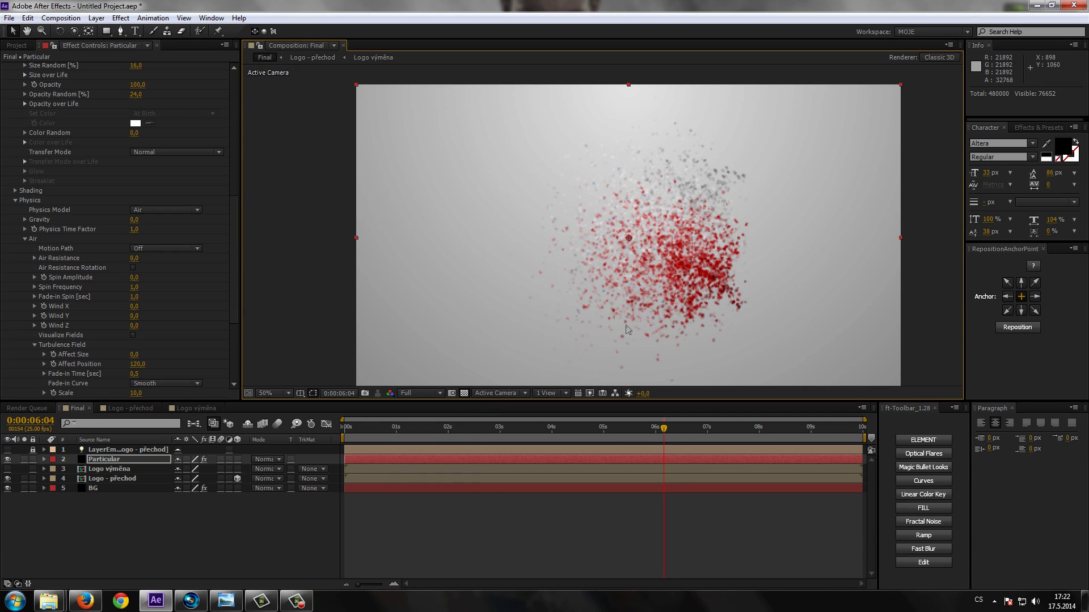
{"action": "scroll", "coordinate": [628, 325], "scroll_direction": "up", "scroll_amount": 2}
{"action": "scroll", "coordinate": [607, 298], "scroll_direction": "down", "scroll_amount": 2}
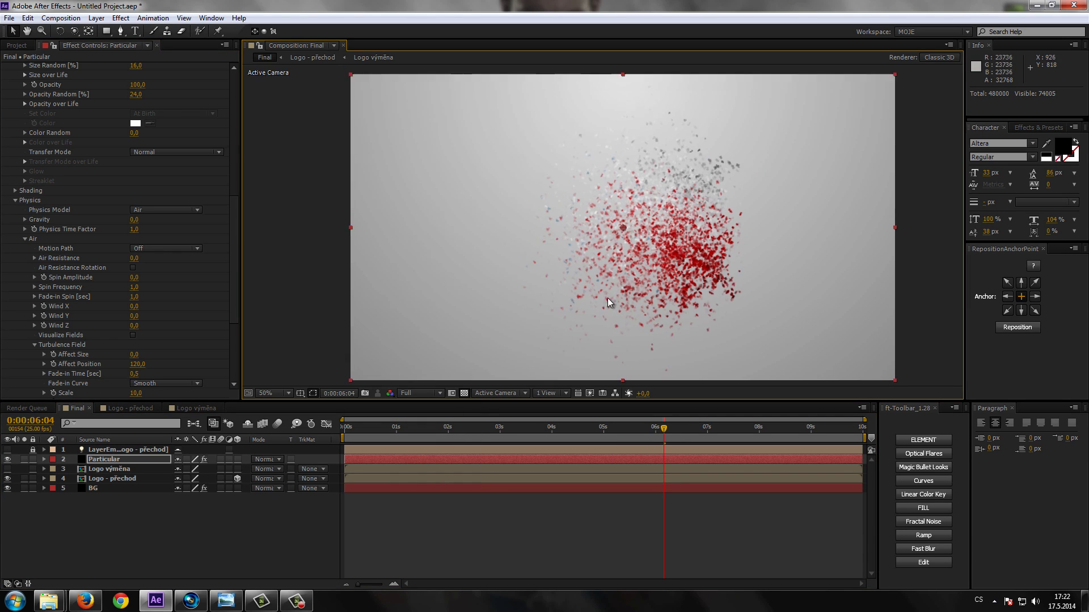
{"action": "left_click_drag", "start_coordinate": [667, 431], "coordinate": [607, 431]}
{"action": "scroll", "coordinate": [570, 288], "scroll_direction": "up", "scroll_amount": 2}
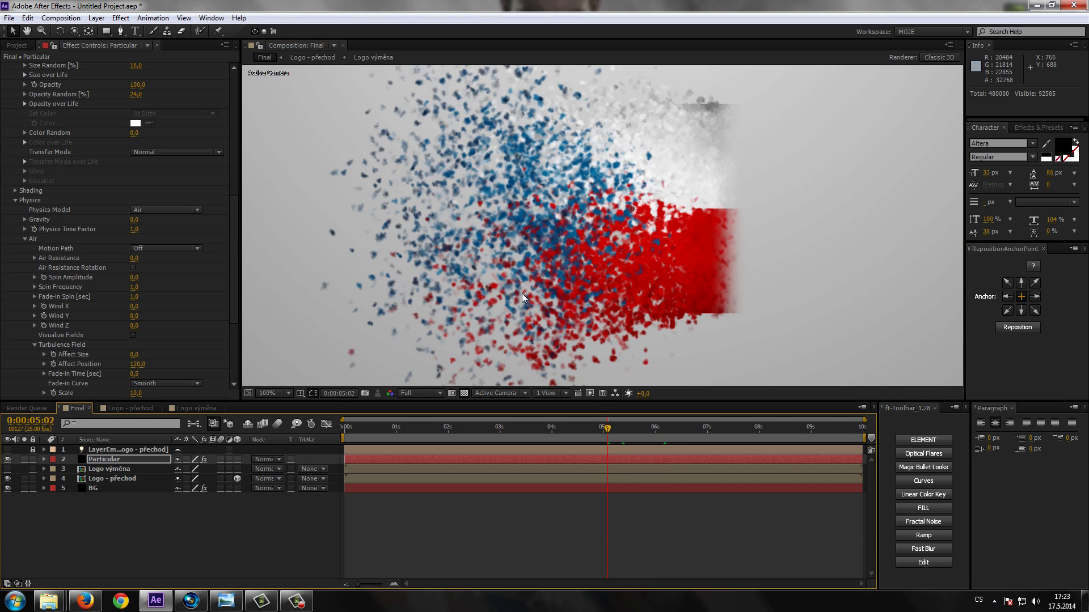
{"action": "left_click_drag", "start_coordinate": [490, 290], "coordinate": [511, 315]}
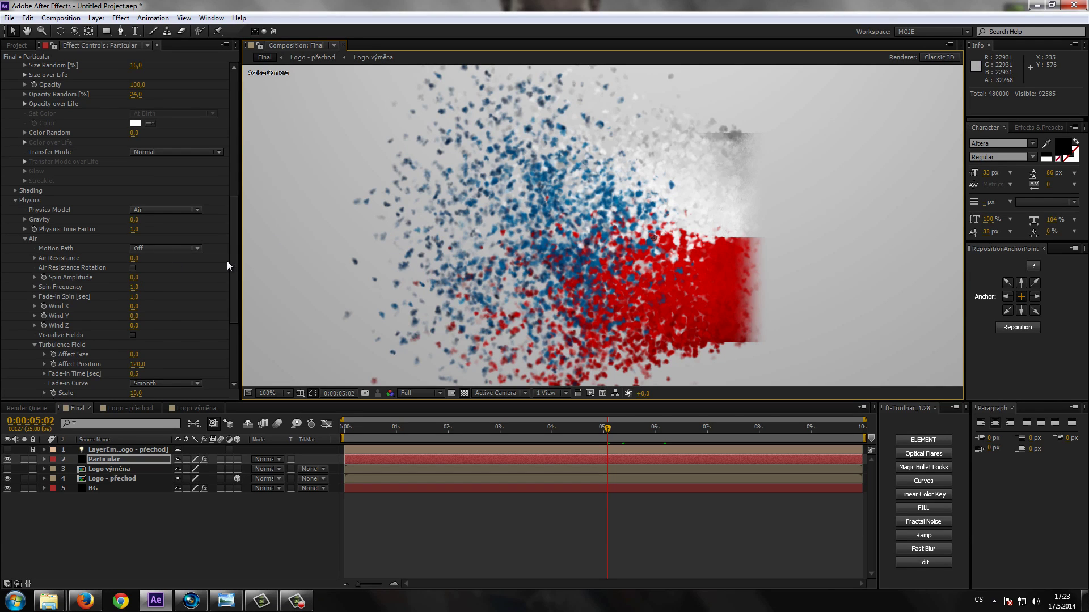
{"action": "left_click_drag", "start_coordinate": [230, 261], "coordinate": [227, 220]}
{"action": "scroll", "coordinate": [509, 268], "scroll_direction": "down", "scroll_amount": 2}
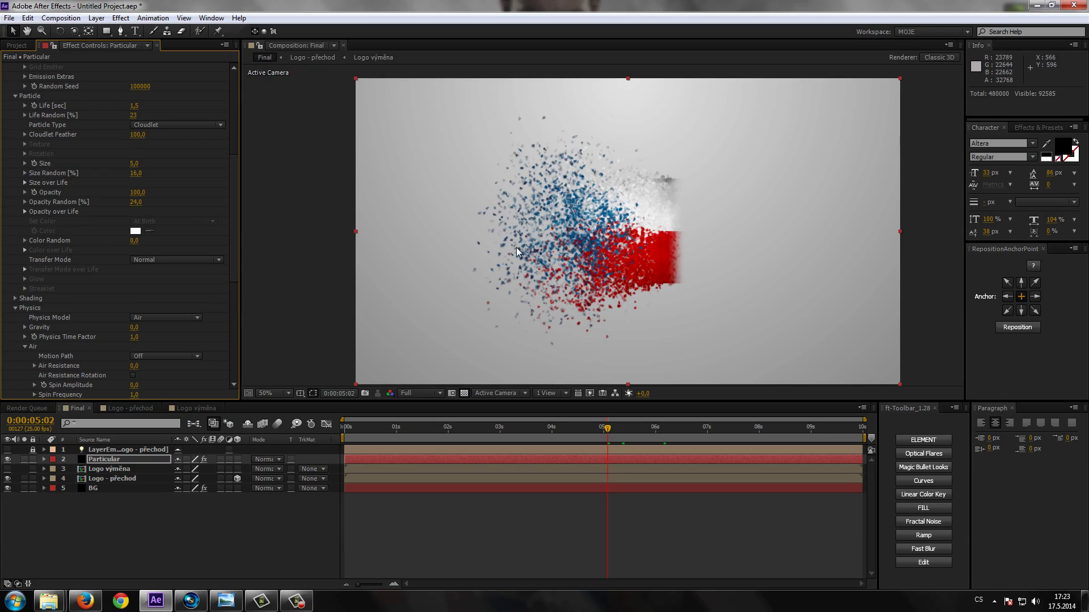
{"action": "scroll", "coordinate": [499, 270], "scroll_direction": "up", "scroll_amount": 2}
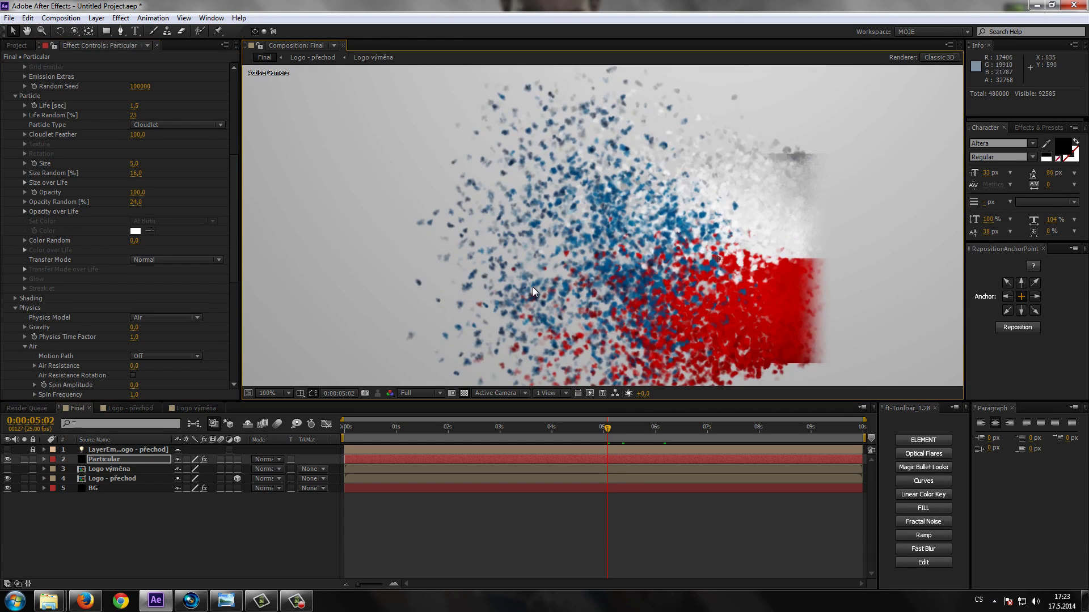
{"action": "left_click", "coordinate": [104, 458]}
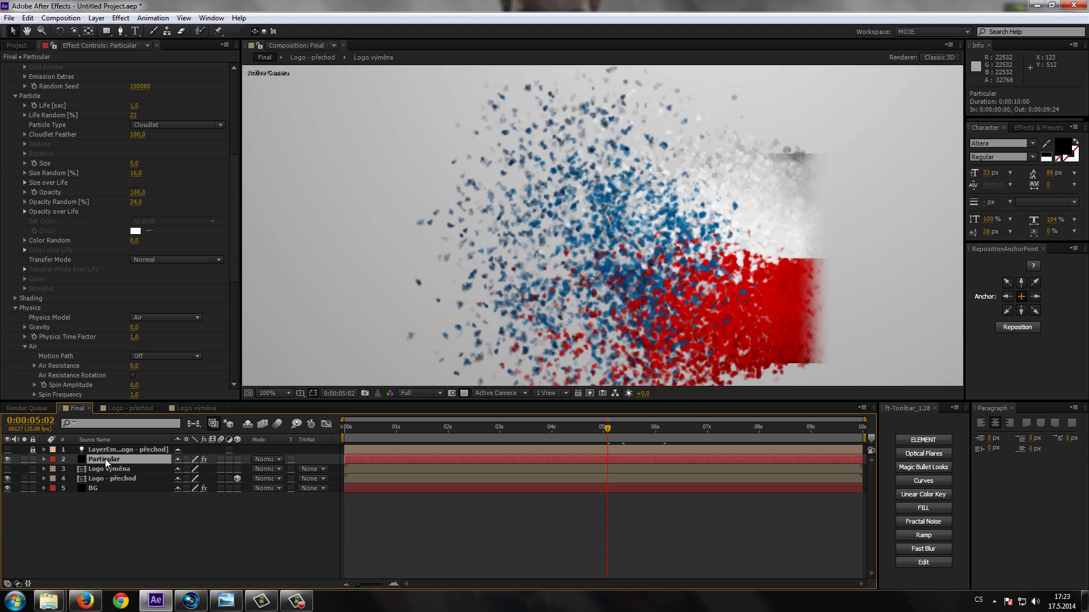
{"action": "scroll", "coordinate": [527, 284], "scroll_direction": "down", "scroll_amount": 2}
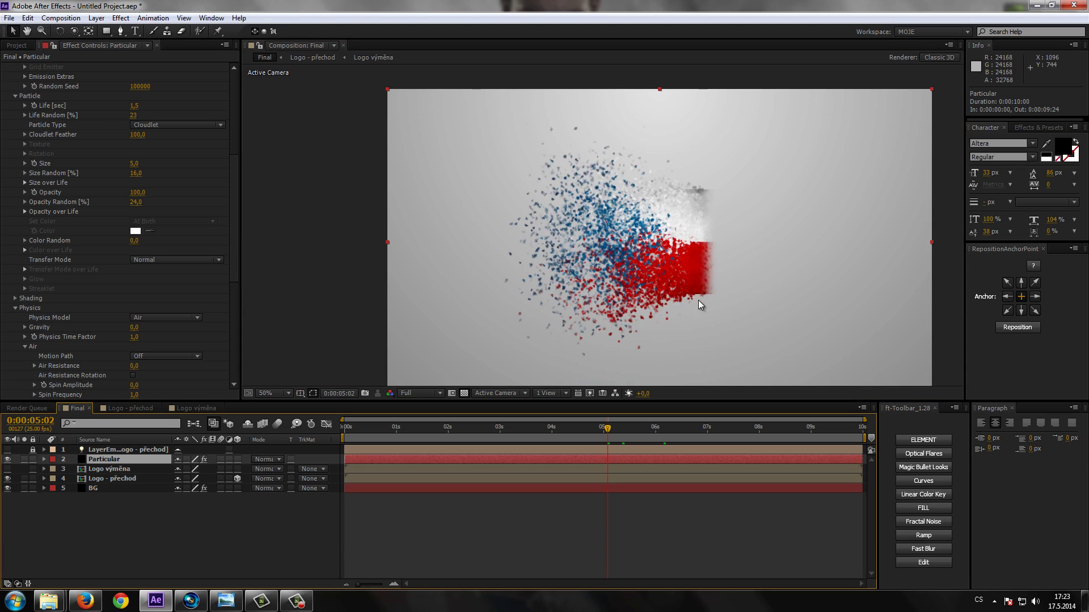
{"action": "scroll", "coordinate": [613, 322], "scroll_direction": "up", "scroll_amount": 2}
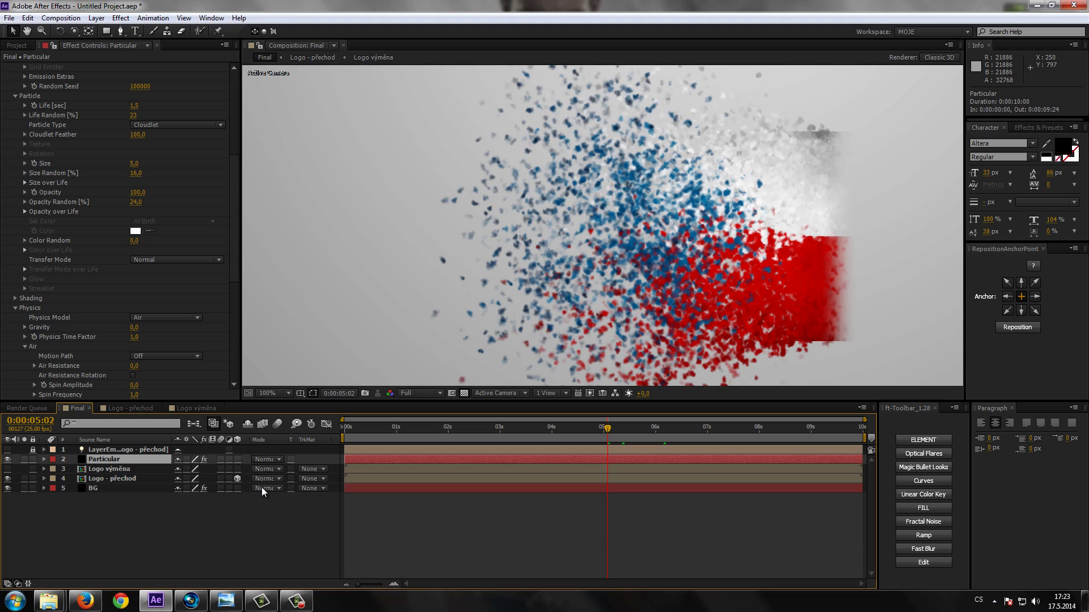
Duplicate the Particular layer and rename the copy 'Particular micro'.
{"action": "key", "text": "ctrl+d"}
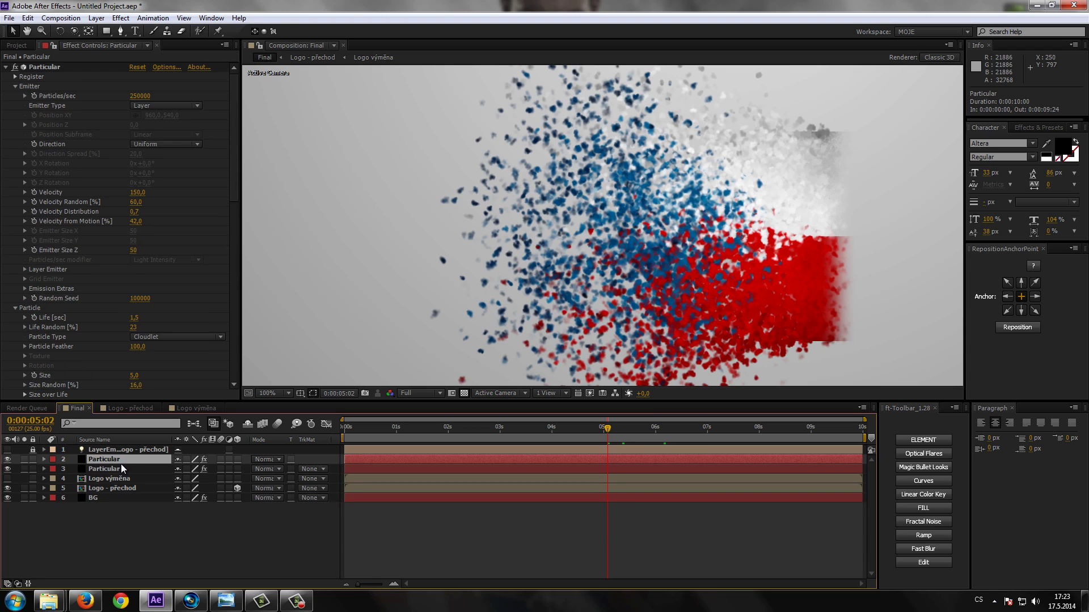
{"action": "left_click", "coordinate": [110, 469]}
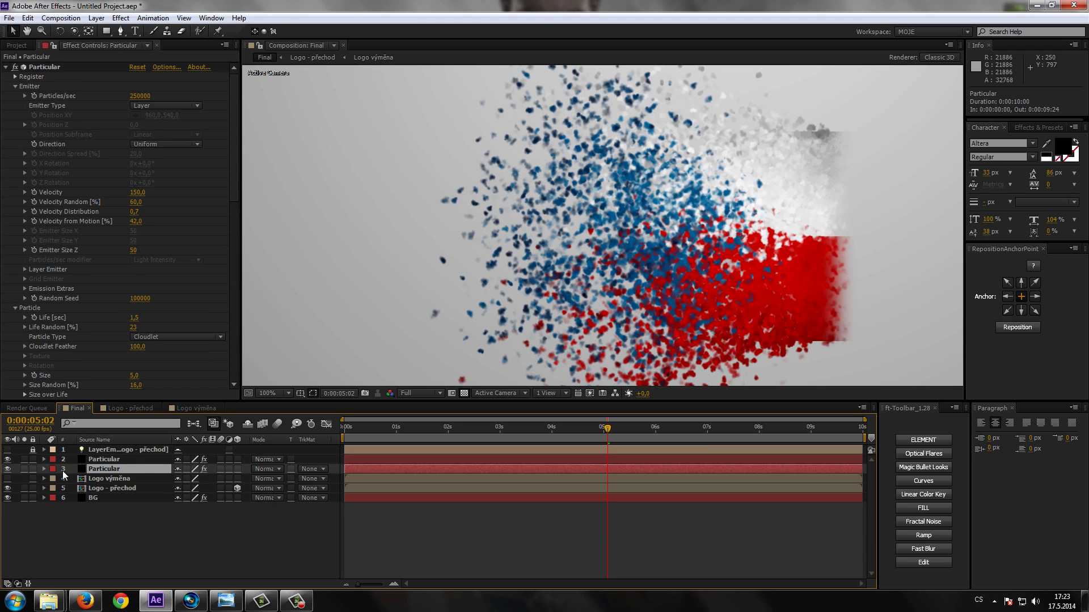
{"action": "key", "text": "Return"}
{"action": "left_click", "coordinate": [138, 468]}
{"action": "type", "text": "micro"}
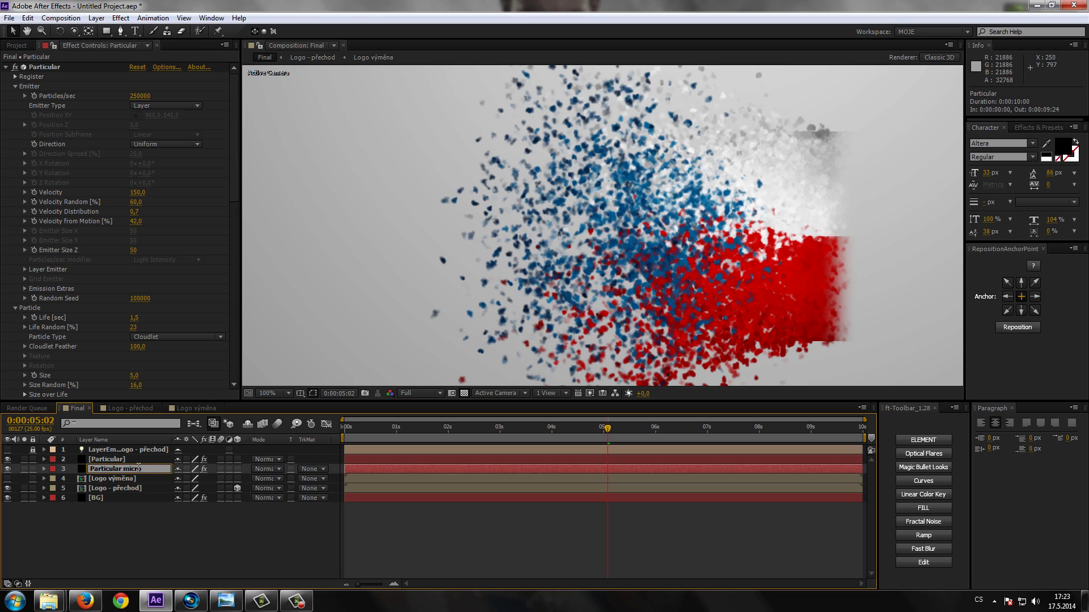
{"action": "key", "text": "Return"}
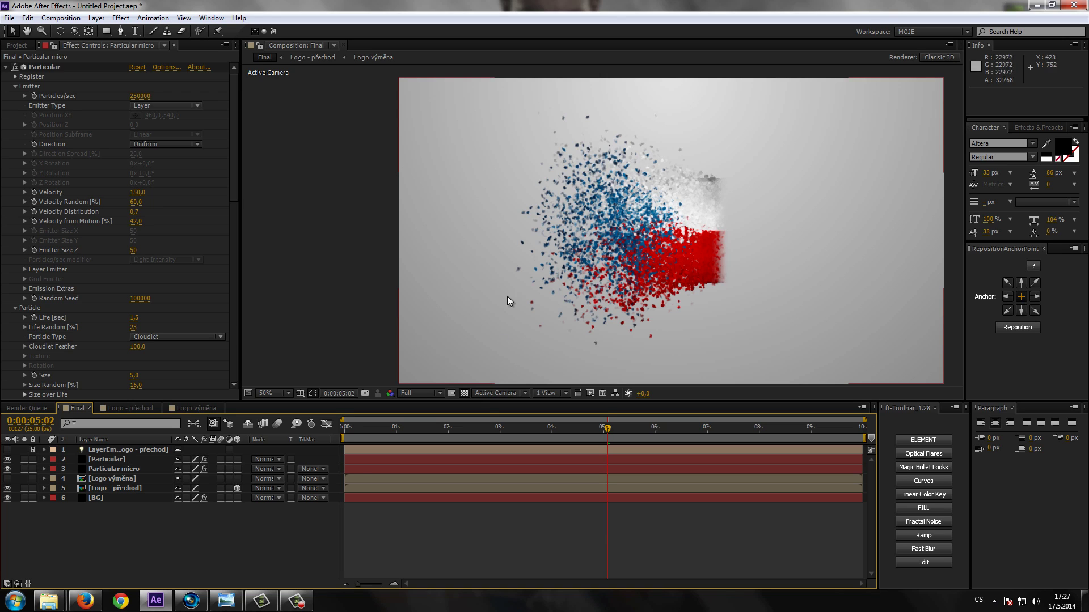
{"action": "scroll", "coordinate": [236, 191], "scroll_direction": "down", "scroll_amount": 3}
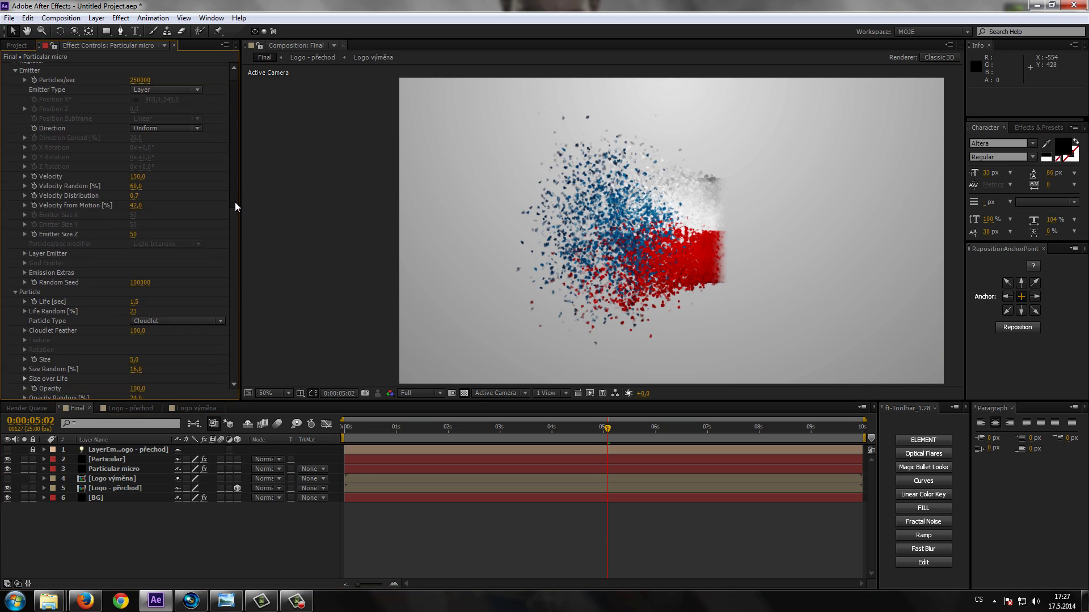
{"action": "scroll", "coordinate": [233, 199], "scroll_direction": "up", "scroll_amount": 3}
Set Particular micro's emission rate to 150000 particles per second.
{"action": "left_click", "coordinate": [119, 471]}
{"action": "left_click", "coordinate": [117, 471]}
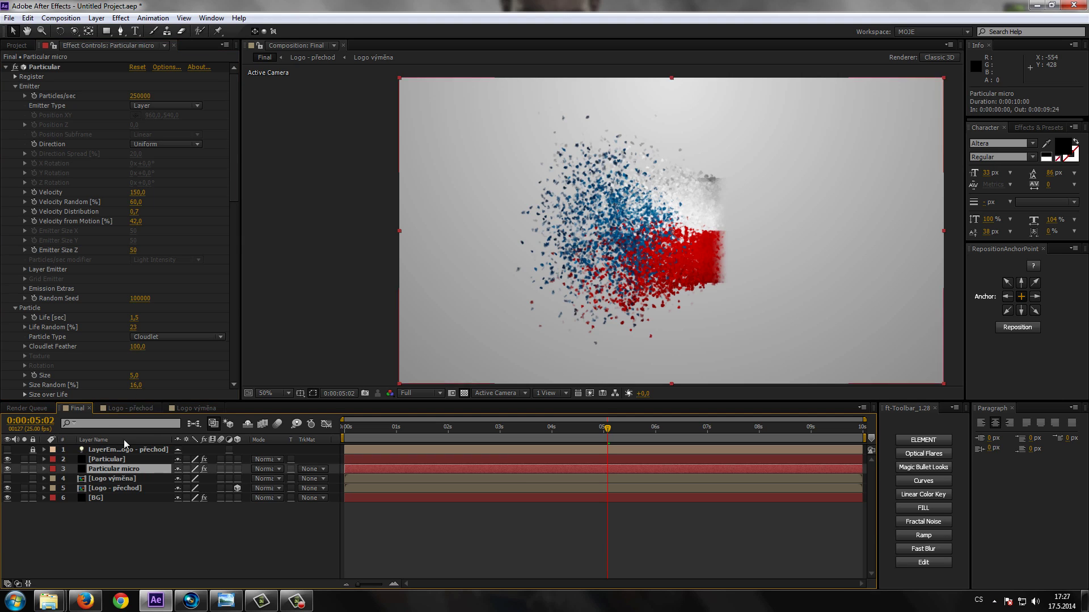
{"action": "scroll", "coordinate": [235, 184], "scroll_direction": "down", "scroll_amount": 3}
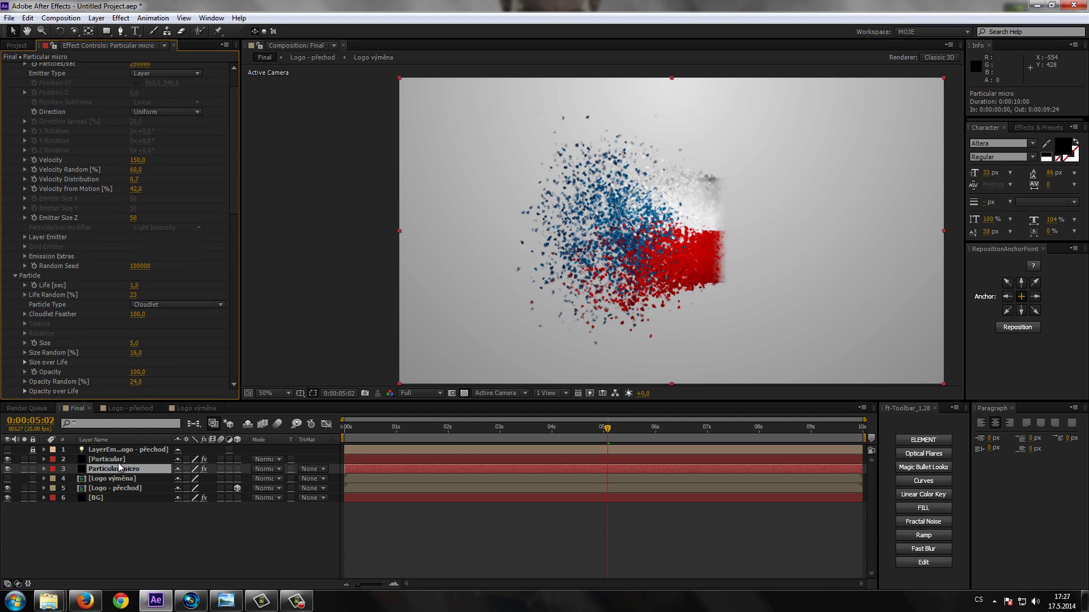
{"action": "scroll", "coordinate": [201, 195], "scroll_direction": "up", "scroll_amount": 3}
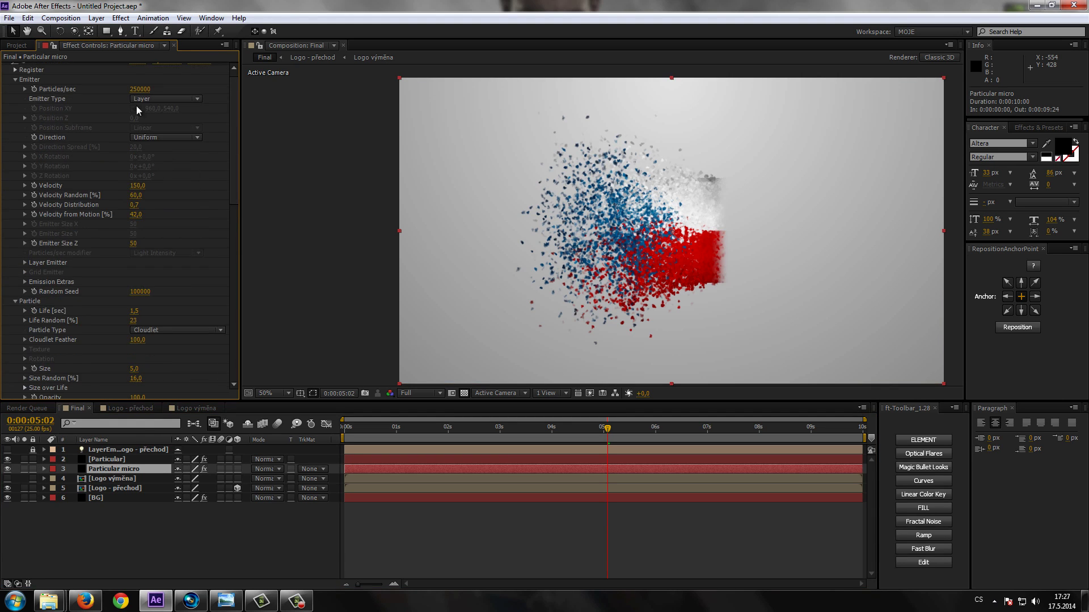
{"action": "left_click", "coordinate": [140, 89]}
{"action": "type", "text": "000"}
{"action": "key", "text": "Return"}
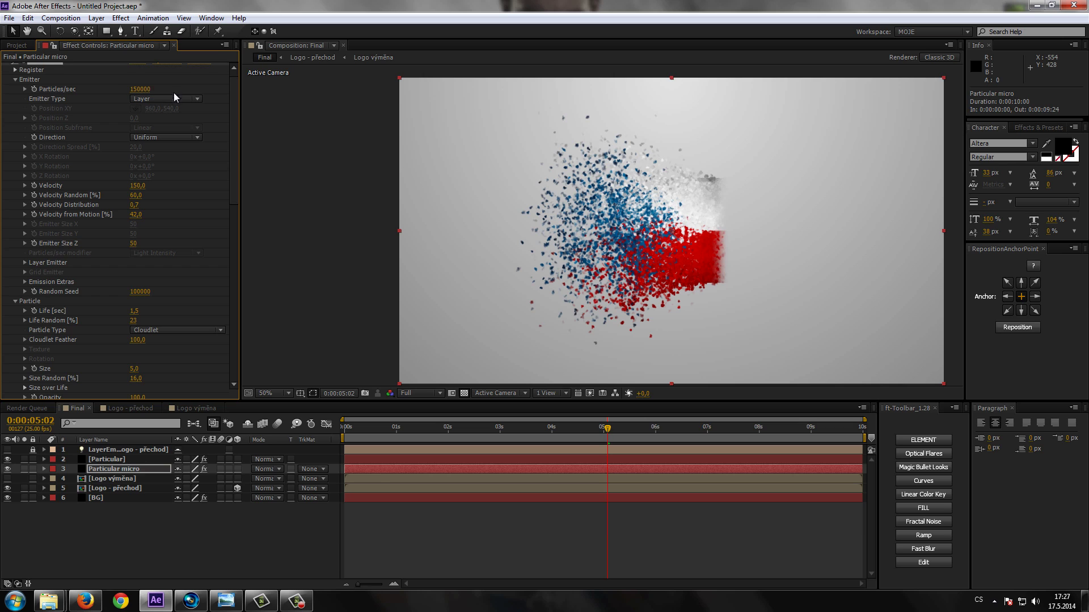
Hide the [Particular] layer to preview the micro particles alone.
{"action": "left_click", "coordinate": [7, 460]}
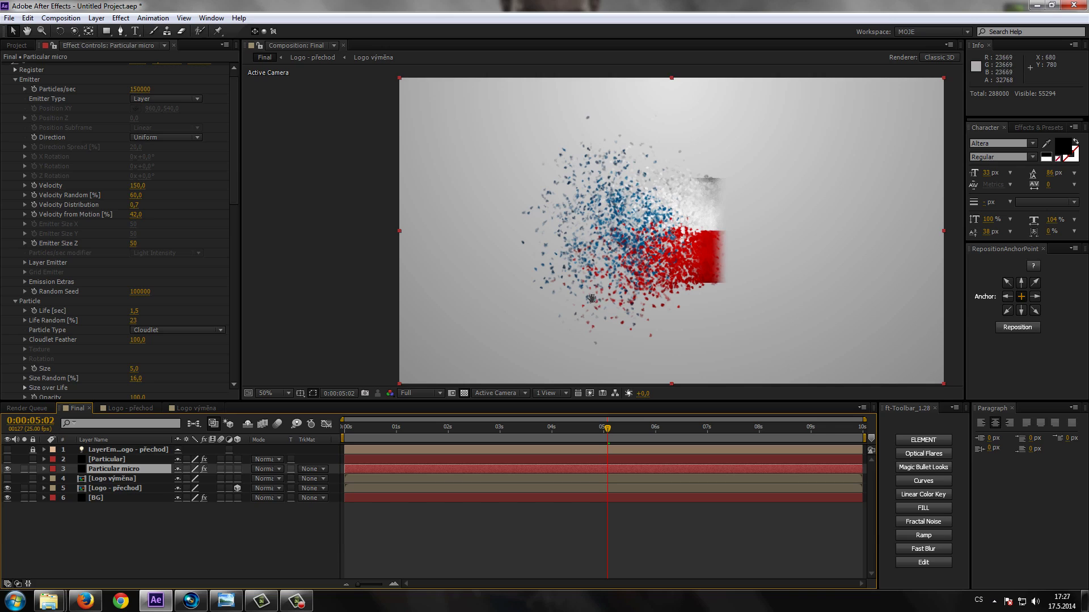
{"action": "left_click_drag", "start_coordinate": [591, 299], "coordinate": [583, 301]}
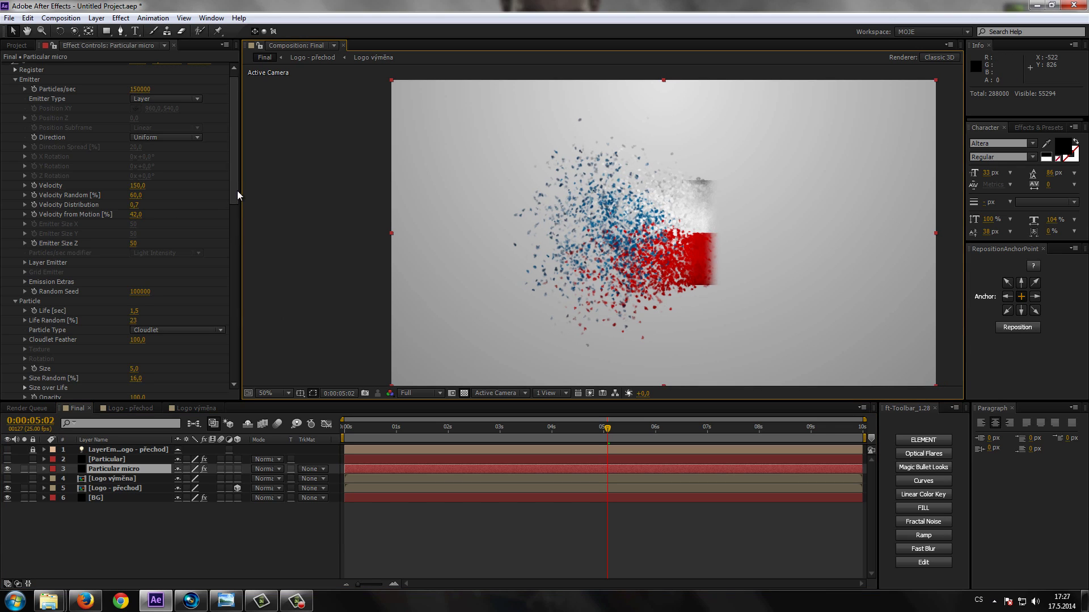
{"action": "left_click_drag", "start_coordinate": [235, 190], "coordinate": [233, 214]}
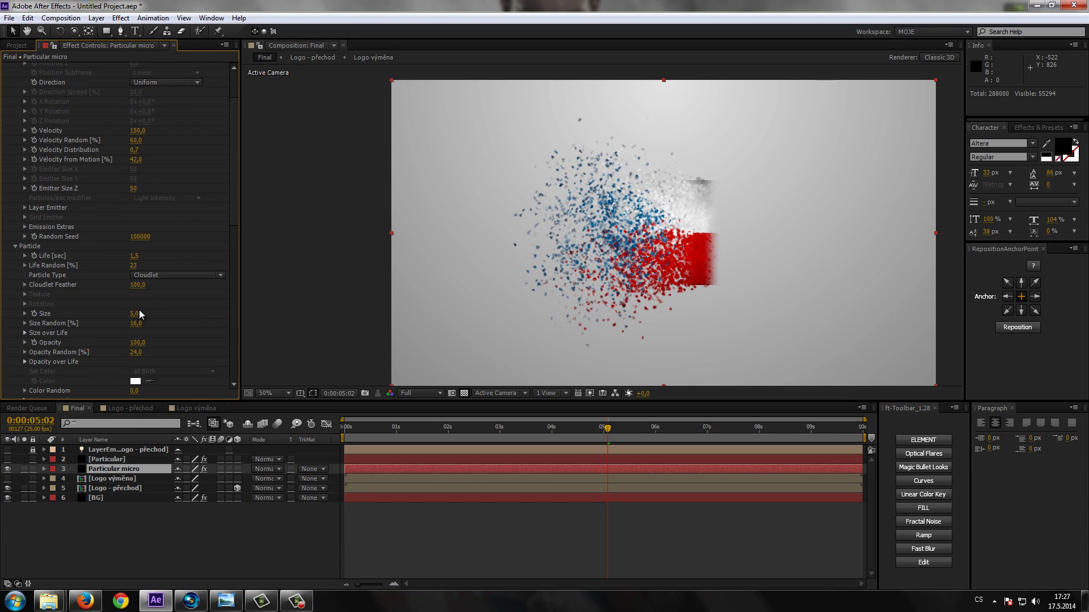
Set Particular micro's particle Size to 1,5 and Life to 2 seconds.
{"action": "left_click", "coordinate": [136, 314]}
{"action": "type", "text": "5"}
{"action": "key", "text": "Return"}
{"action": "scroll", "coordinate": [668, 305], "scroll_direction": "up", "scroll_amount": 2}
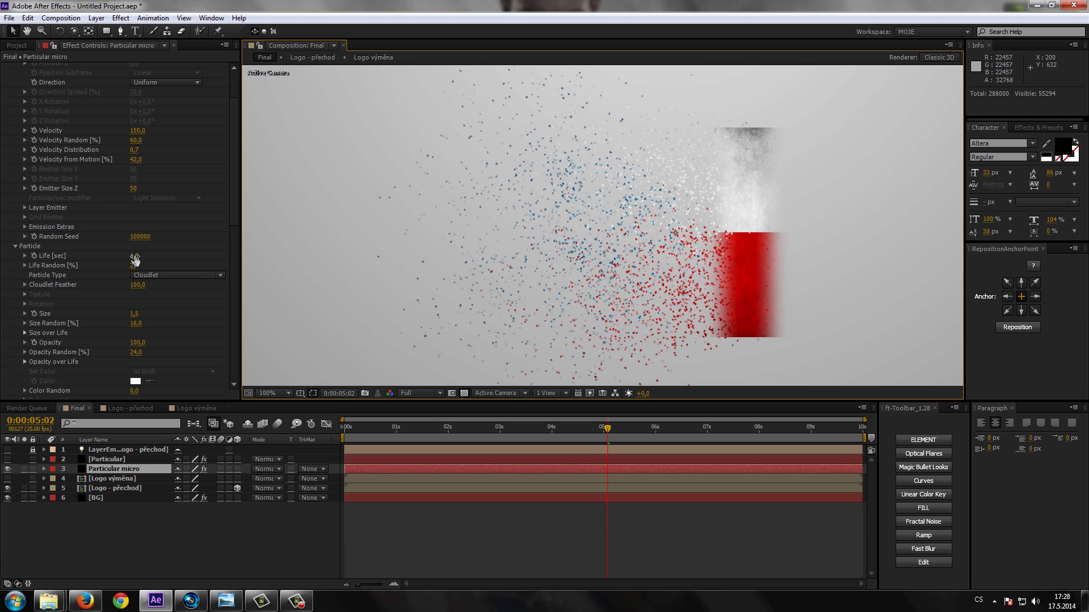
{"action": "left_click", "coordinate": [134, 256]}
{"action": "type", "text": "2"}
{"action": "key", "text": "Return"}
{"action": "scroll", "coordinate": [580, 276], "scroll_direction": "down", "scroll_amount": 2}
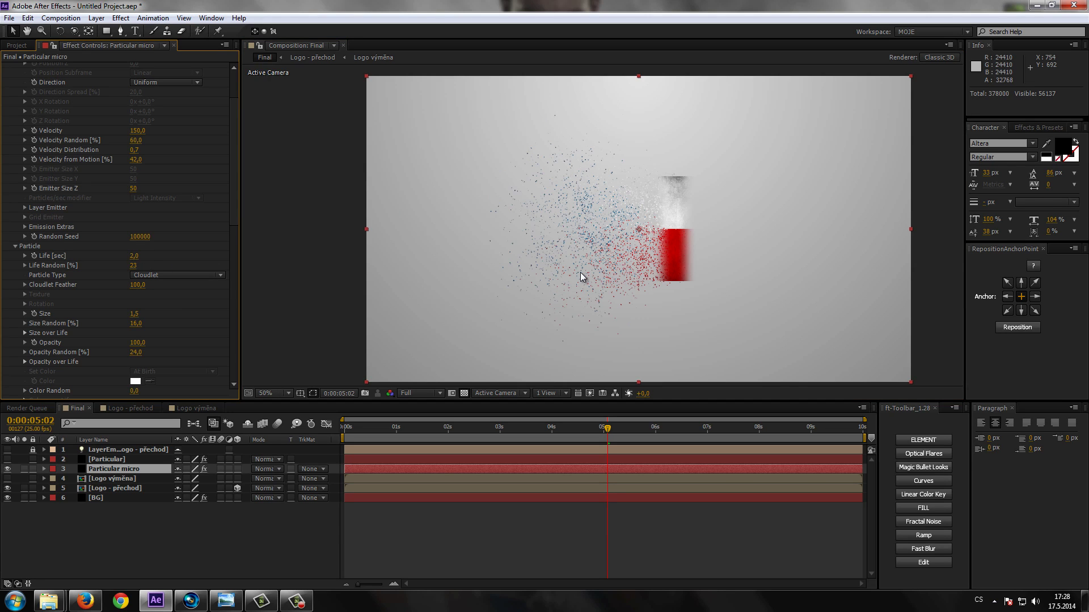
{"action": "scroll", "coordinate": [580, 277], "scroll_direction": "up", "scroll_amount": 2}
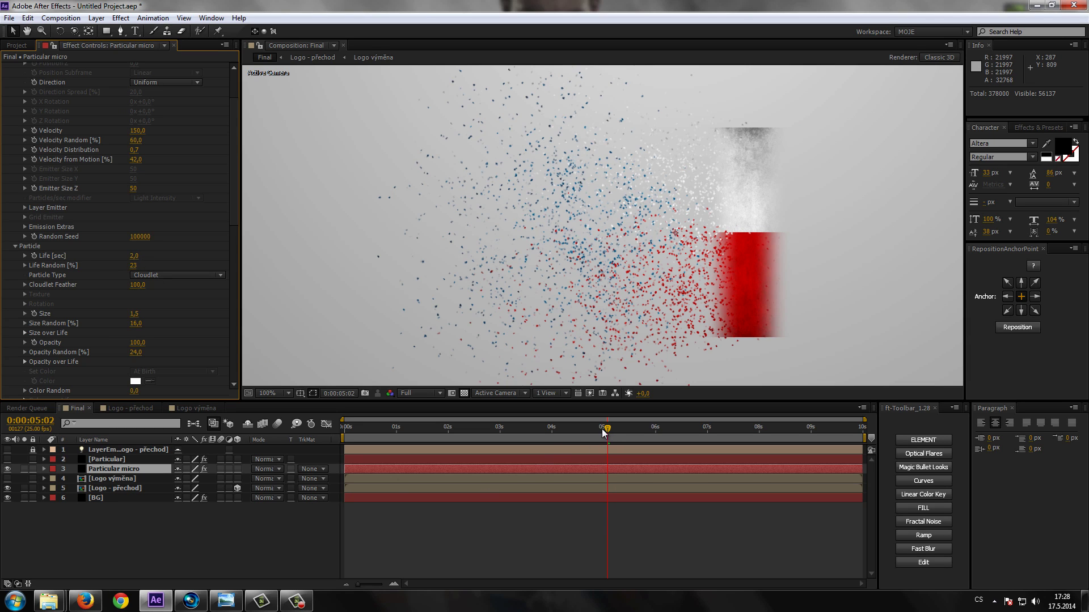
Preview frames around 5–6 seconds and make the [Particular] layer visible again.
{"action": "mouse_move", "coordinate": [602, 433]}
{"action": "left_mouse_down"}
{"action": "mouse_move", "coordinate": [587, 431]}
{"action": "mouse_move", "coordinate": [662, 431]}
{"action": "mouse_move", "coordinate": [612, 435]}
{"action": "left_mouse_up"}
{"action": "left_click", "coordinate": [653, 436]}
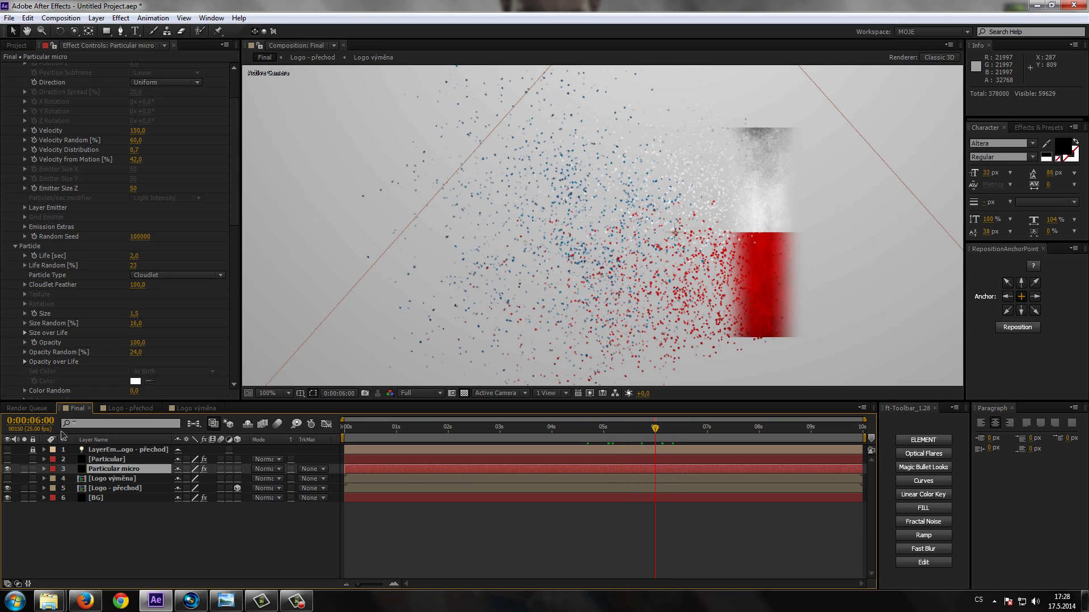
{"action": "left_click", "coordinate": [7, 460]}
{"action": "scroll", "coordinate": [687, 346], "scroll_direction": "down", "scroll_amount": 2}
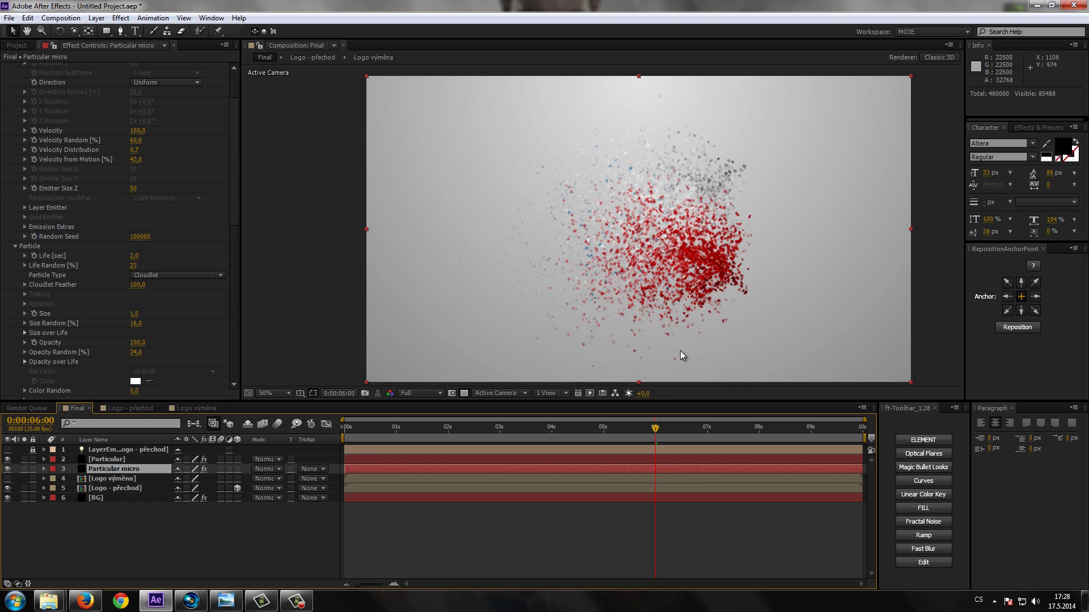
{"action": "left_click_drag", "start_coordinate": [656, 430], "coordinate": [732, 435]}
View at 100% at 5 seconds 10 frames and raise Random Seed to 103160.
{"action": "key", "text": "slash"}
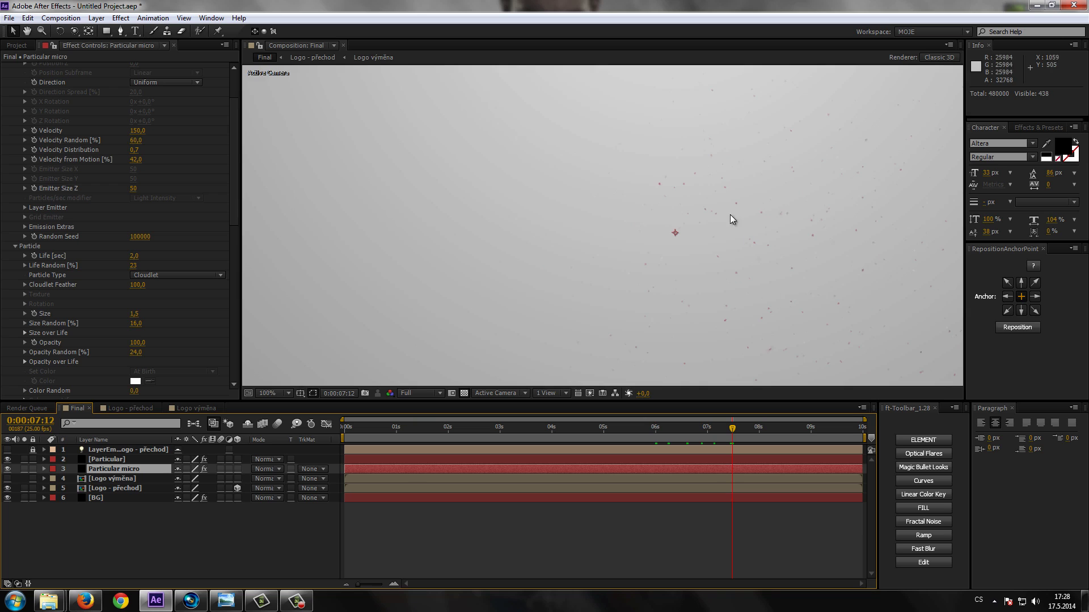
{"action": "left_click", "coordinate": [591, 426]}
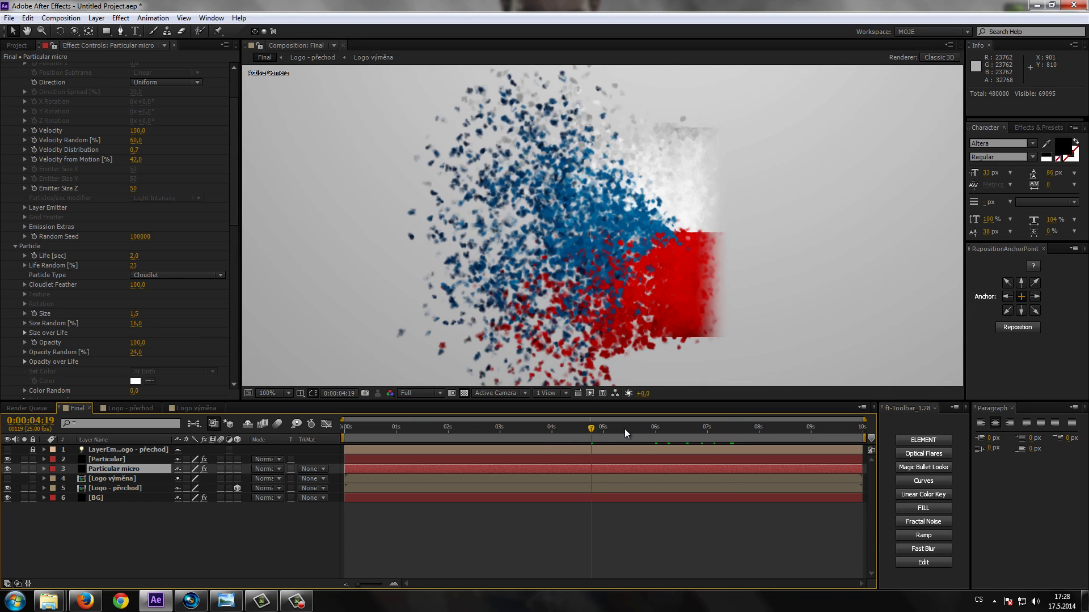
{"action": "left_click", "coordinate": [624, 428]}
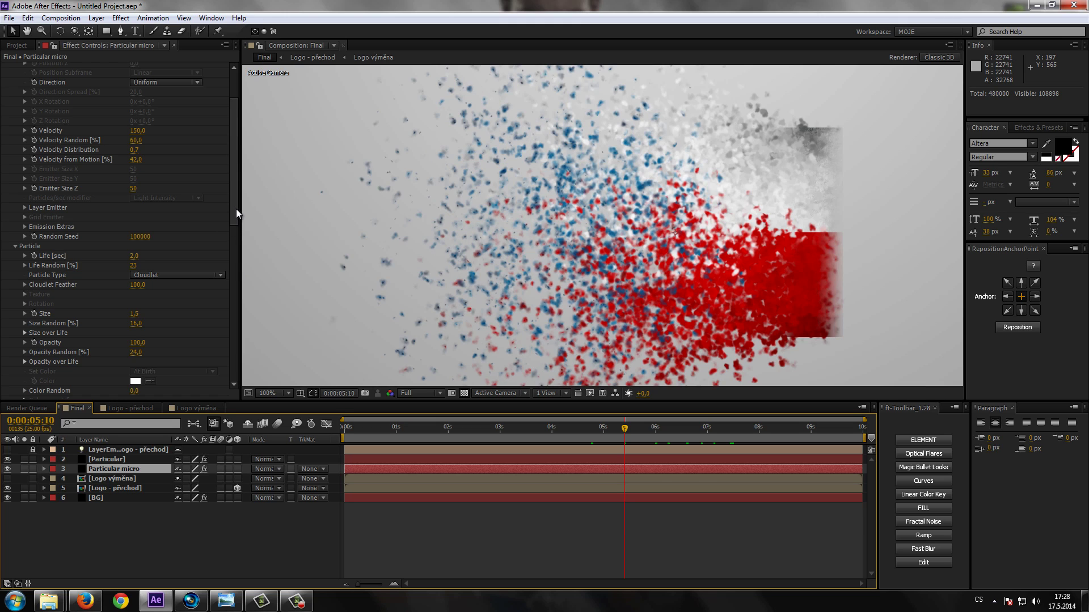
{"action": "left_click_drag", "start_coordinate": [140, 237], "coordinate": [230, 236]}
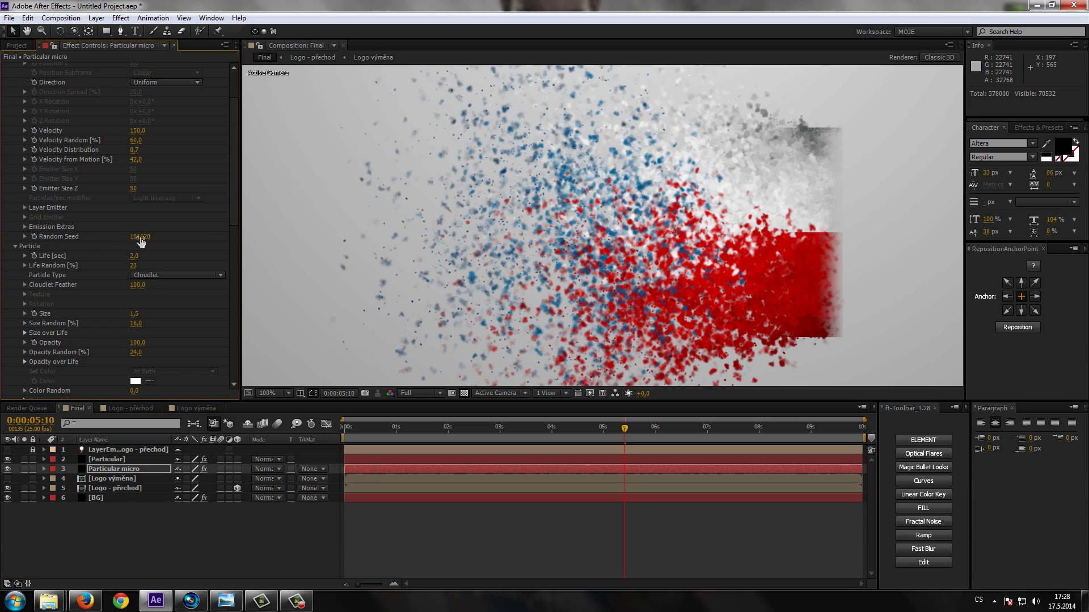
{"action": "left_click_drag", "start_coordinate": [142, 238], "coordinate": [235, 240]}
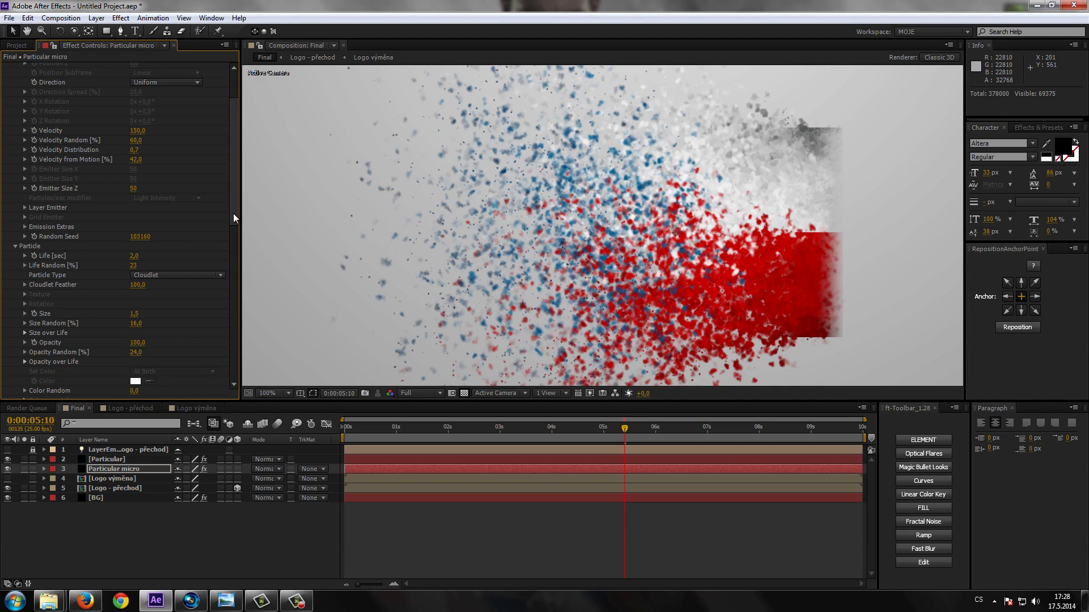
Set the Turbulence Field Affect Position to 180 and select the Particular micro layer.
{"action": "left_click_drag", "start_coordinate": [233, 214], "coordinate": [239, 377]}
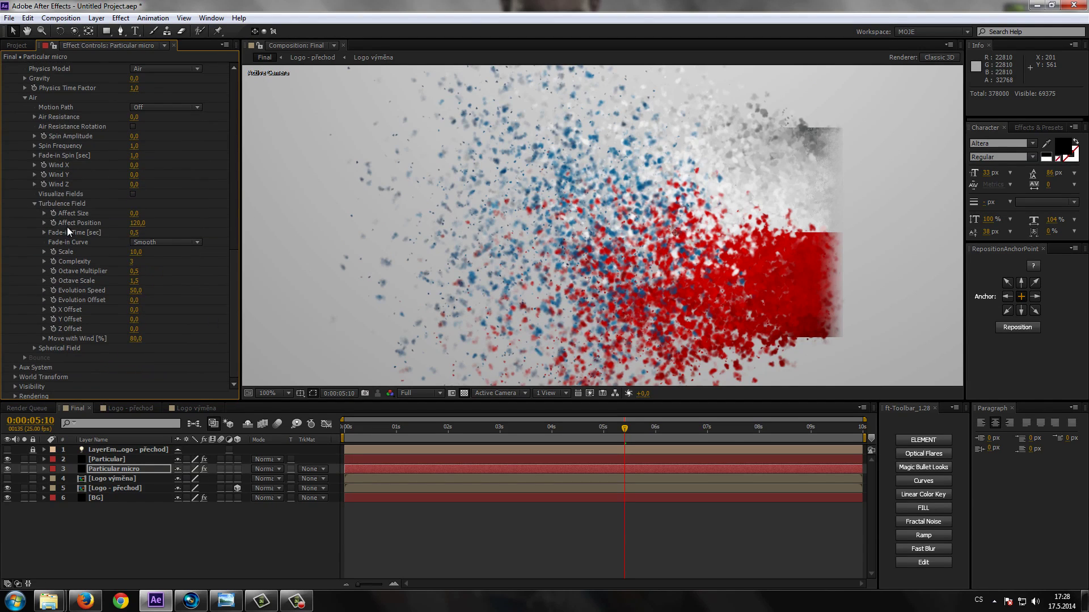
{"action": "left_click", "coordinate": [138, 224]}
{"action": "type", "text": "18"}
{"action": "type", "text": "0"}
{"action": "key", "text": "Return"}
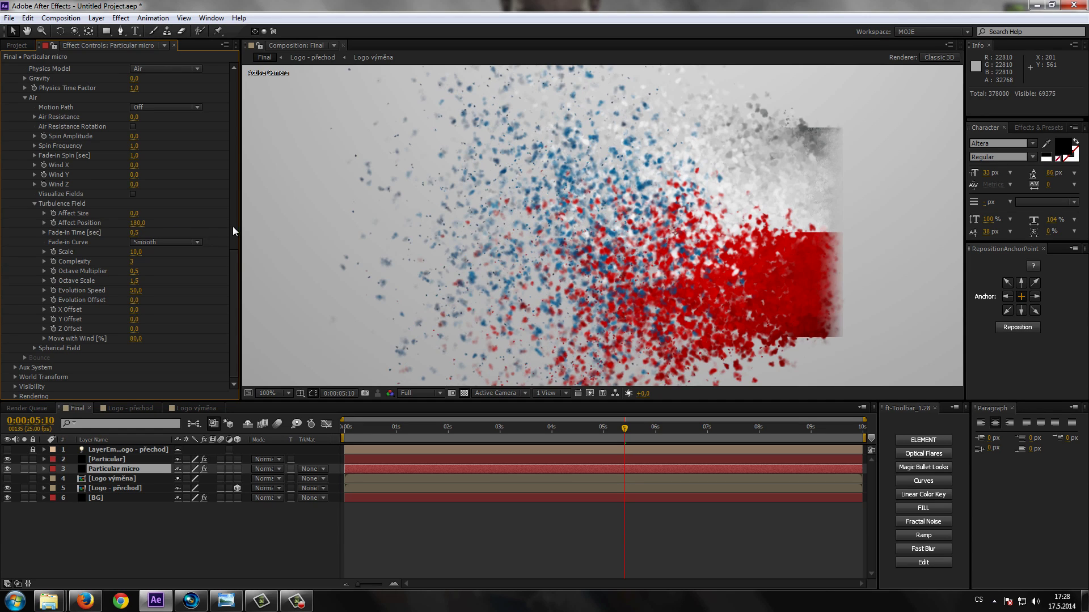
{"action": "left_click_drag", "start_coordinate": [231, 277], "coordinate": [231, 147]}
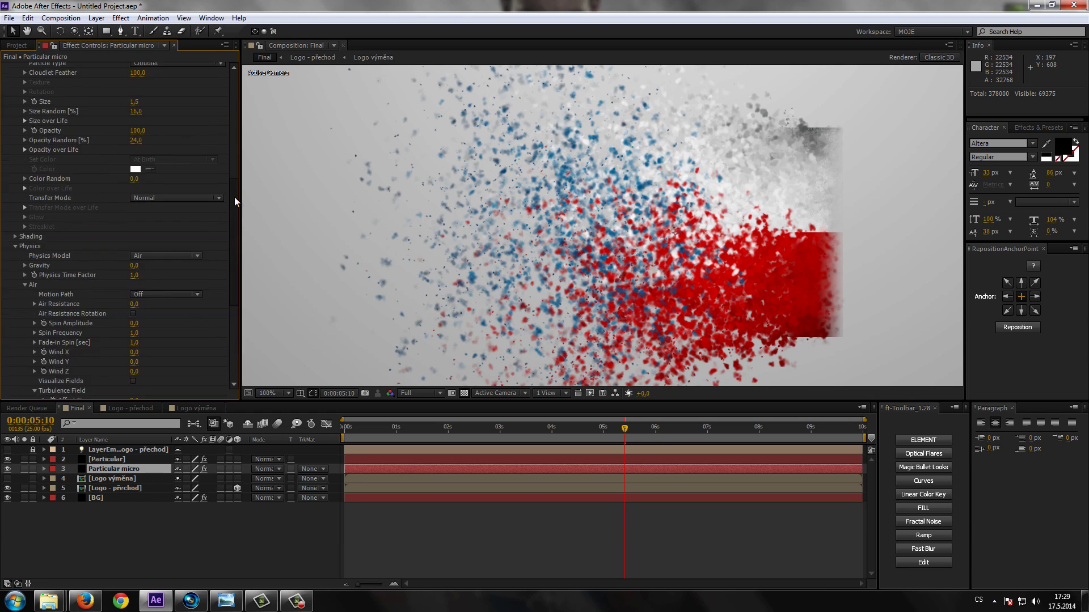
{"action": "scroll", "coordinate": [232, 147], "scroll_direction": "down", "scroll_amount": 5}
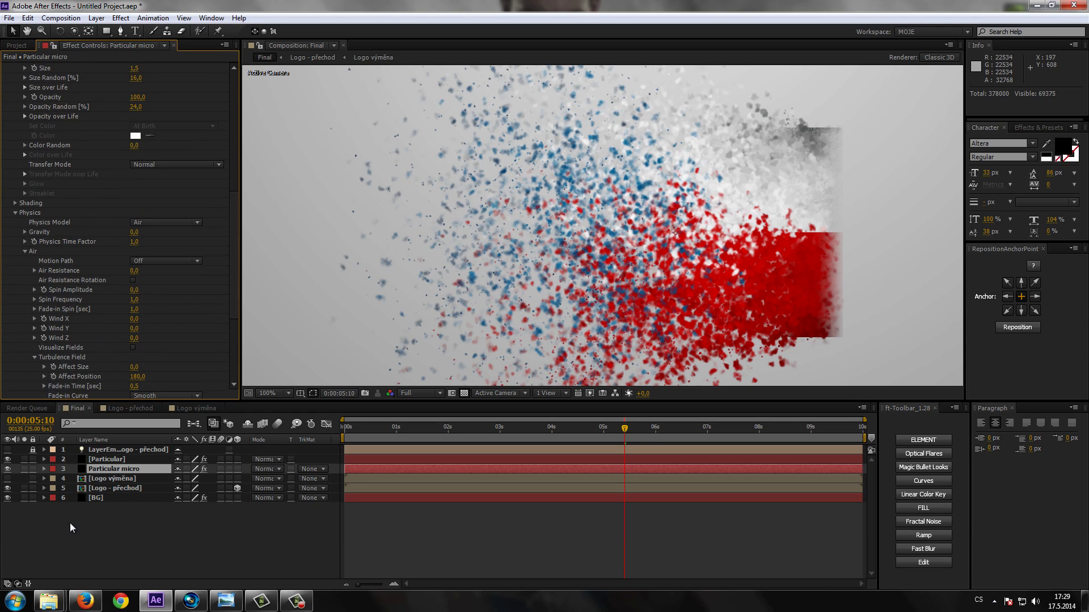
{"action": "left_click", "coordinate": [118, 471]}
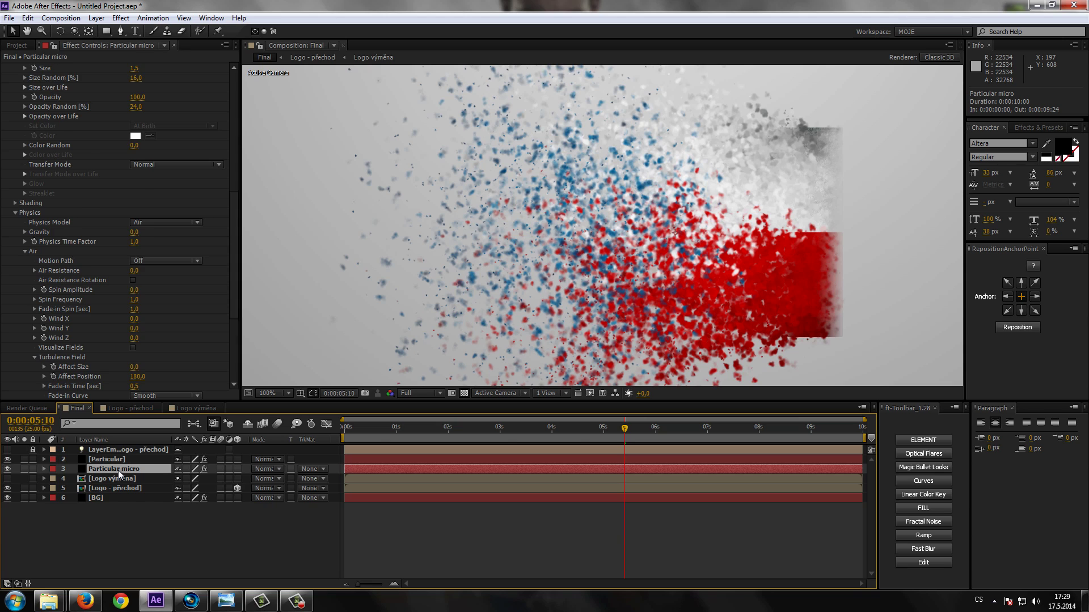
Duplicate Particular micro as 'Particular mini' and hide the [Particular] and Particular micro layers.
{"action": "key", "text": "ctrl+d"}
{"action": "key", "text": "Return"}
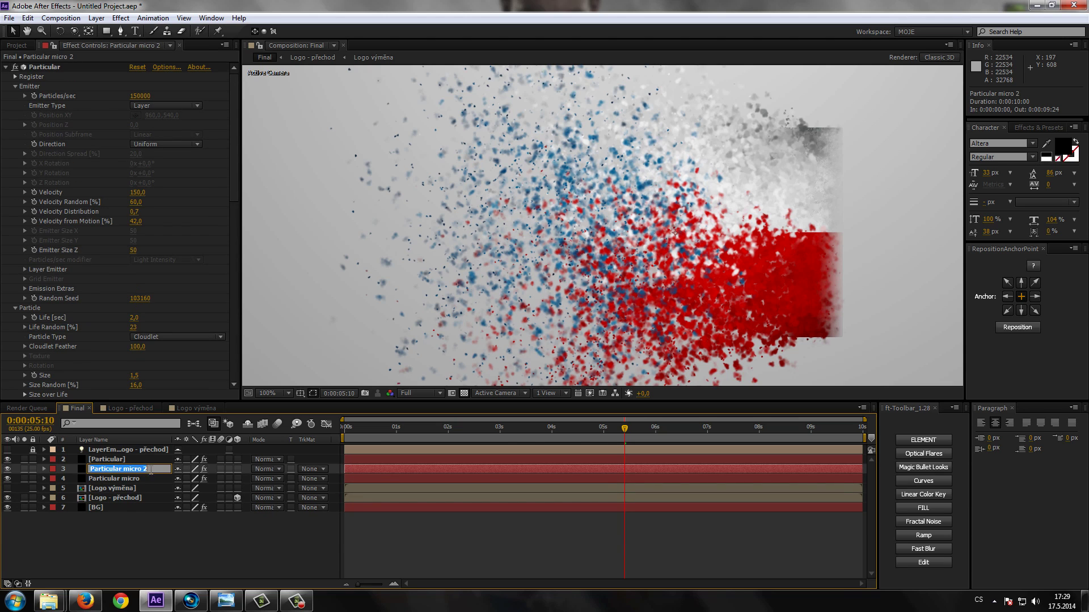
{"action": "key", "text": "BackSpace"}
{"action": "type", "text": "ni"}
{"action": "key", "text": "Return"}
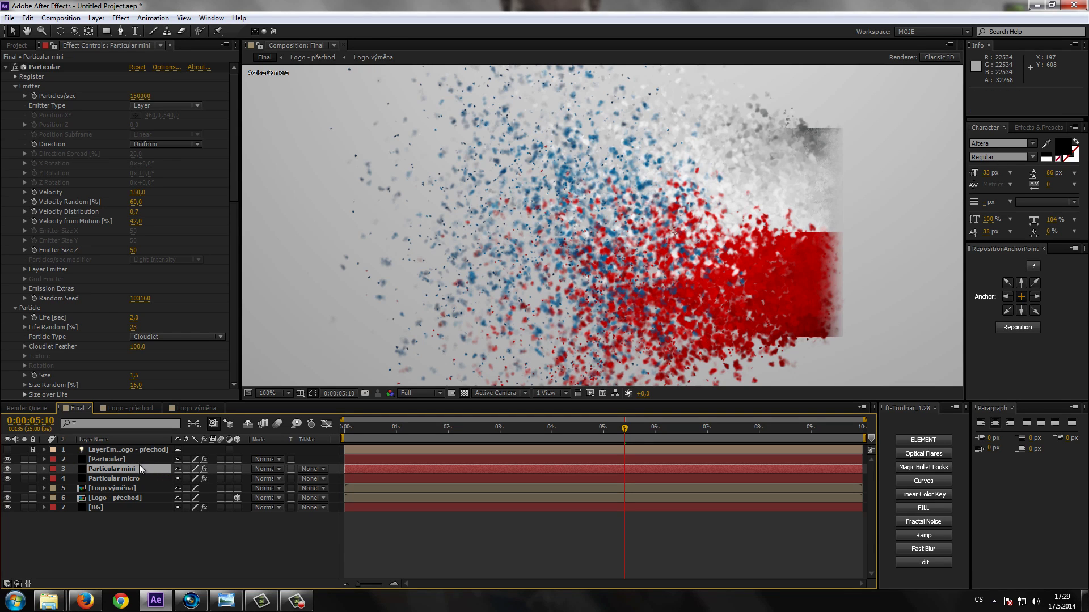
{"action": "left_click", "coordinate": [7, 459]}
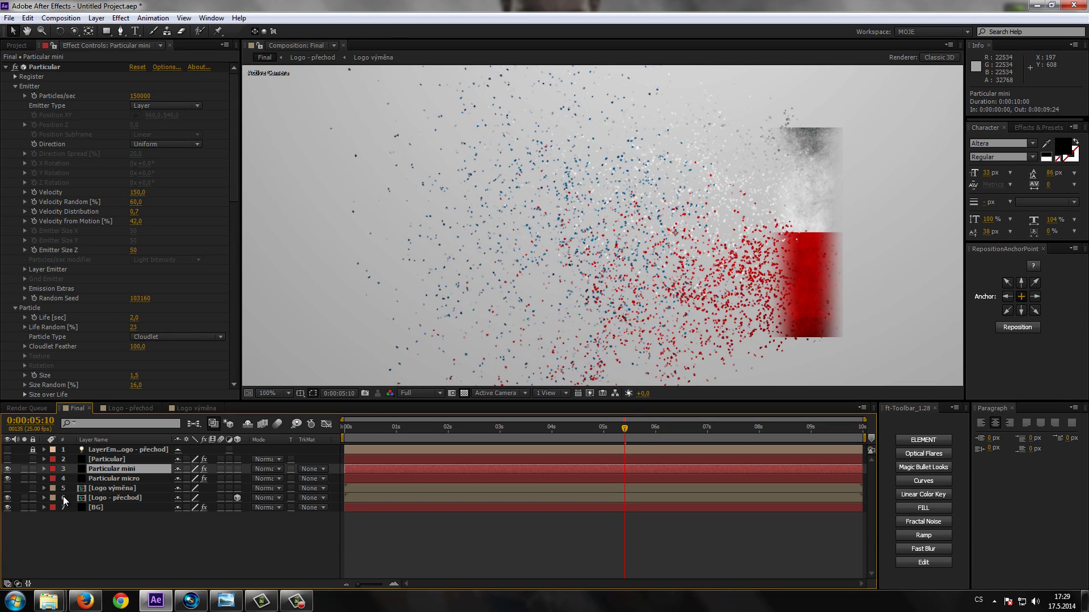
{"action": "left_click", "coordinate": [7, 478]}
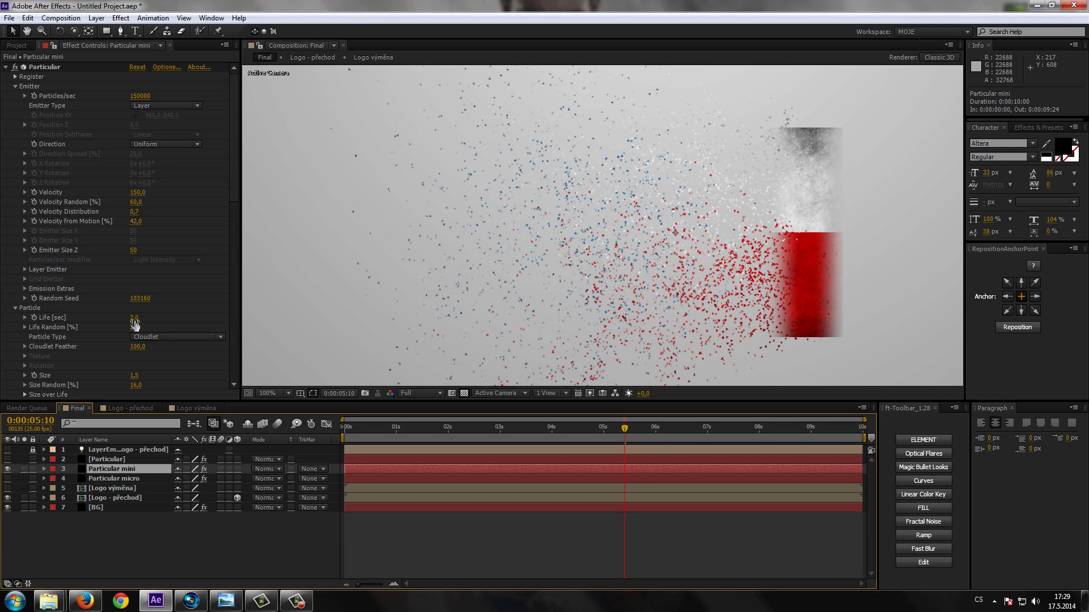
Give Particular mini Size 3, 100000 particles/sec and Random Seed 109250.
{"action": "scroll", "coordinate": [165, 358], "scroll_direction": "down", "scroll_amount": 1}
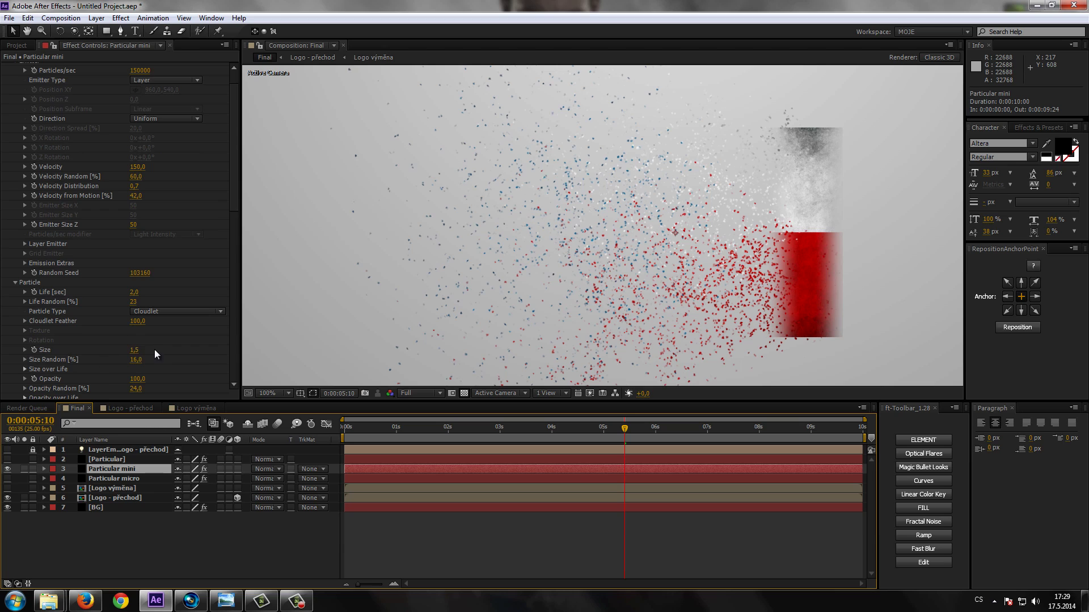
{"action": "left_click", "coordinate": [133, 351]}
{"action": "type", "text": "3"}
{"action": "key", "text": "Return"}
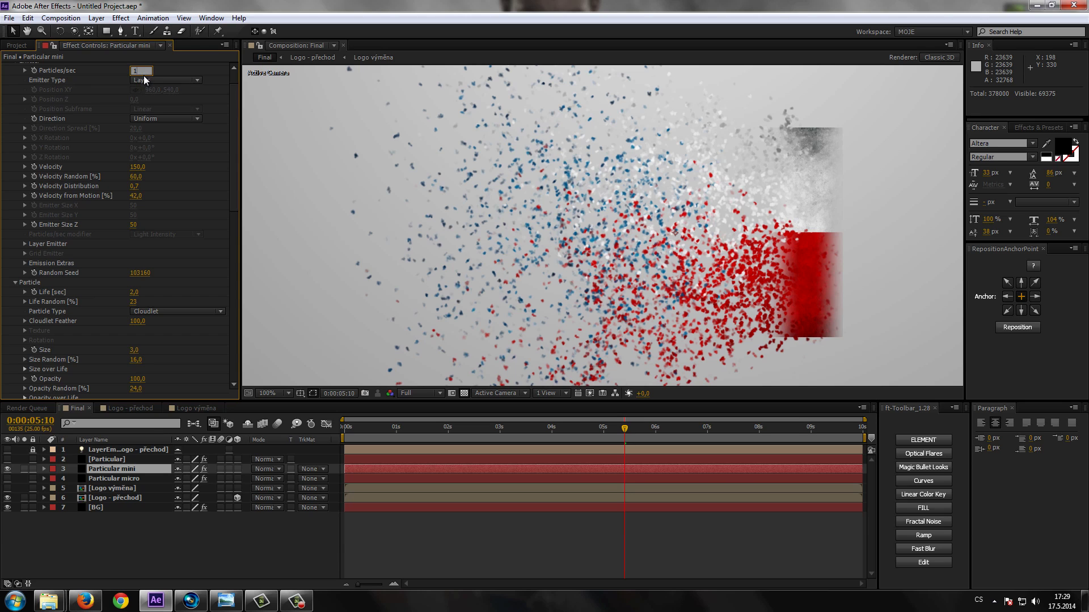
{"action": "type", "text": "00000"}
{"action": "key", "text": "Return"}
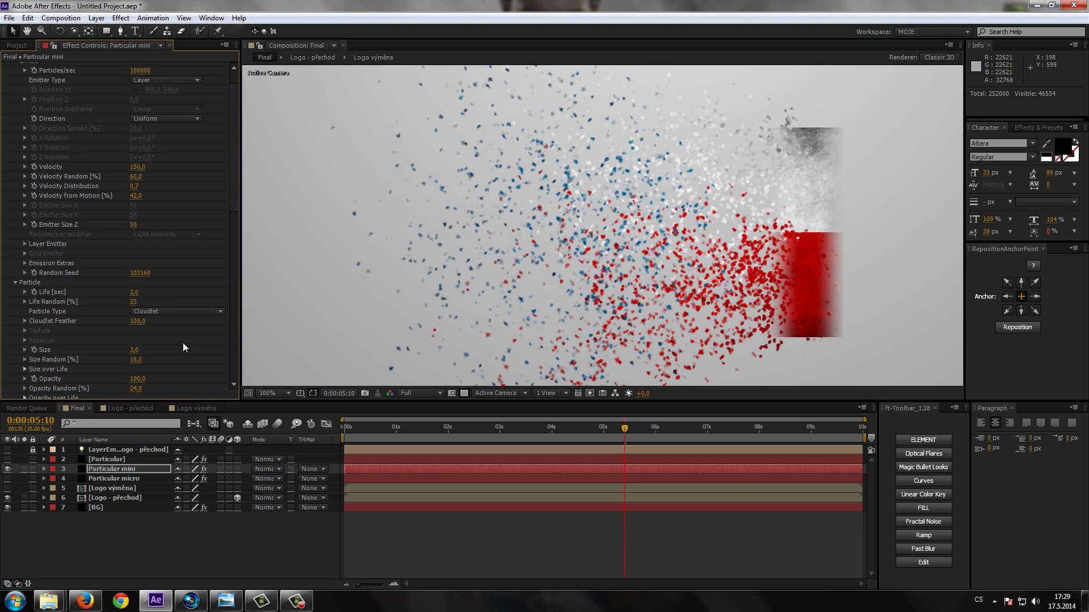
{"action": "left_click_drag", "start_coordinate": [143, 275], "coordinate": [475, 259]}
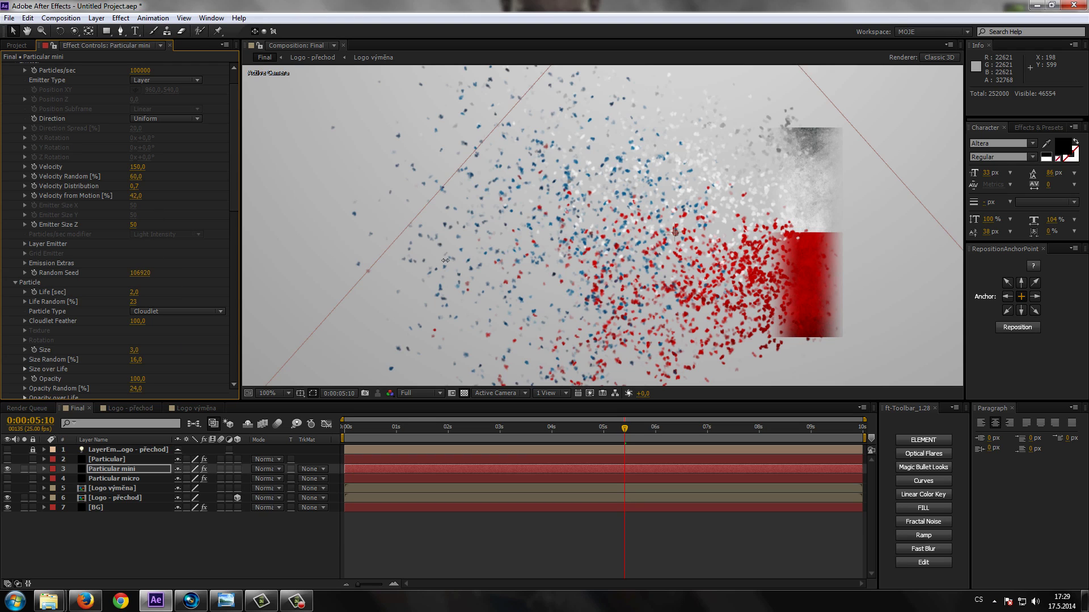
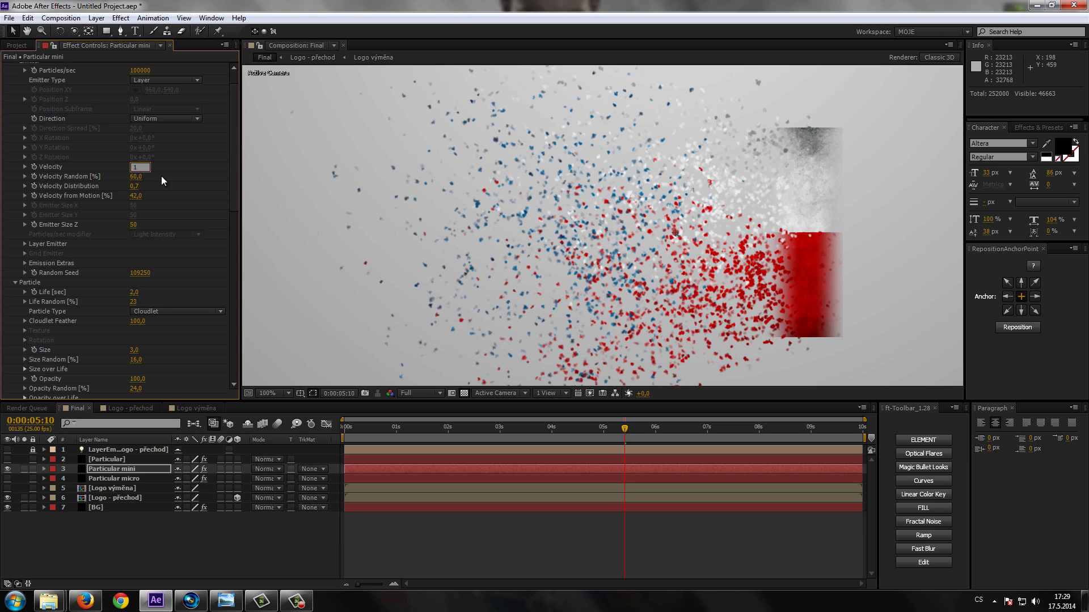
{"action": "type", "text": "10,0"}
Commit Particular mini's Velocity of 110, then show and select the Particular micro layer.
{"action": "key", "text": "Return"}
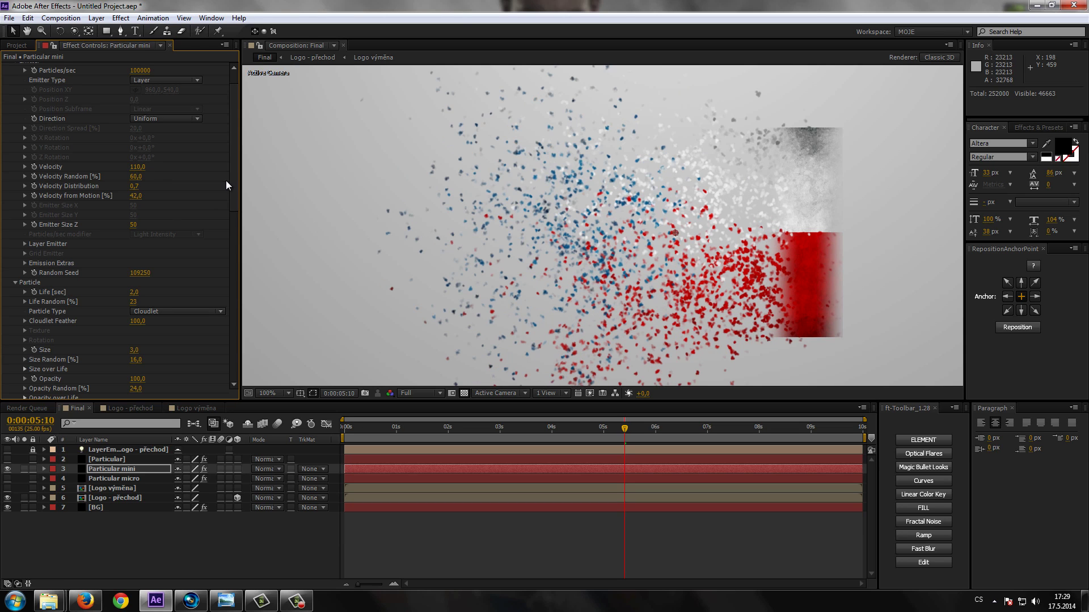
{"action": "left_click_drag", "start_coordinate": [234, 187], "coordinate": [237, 229]}
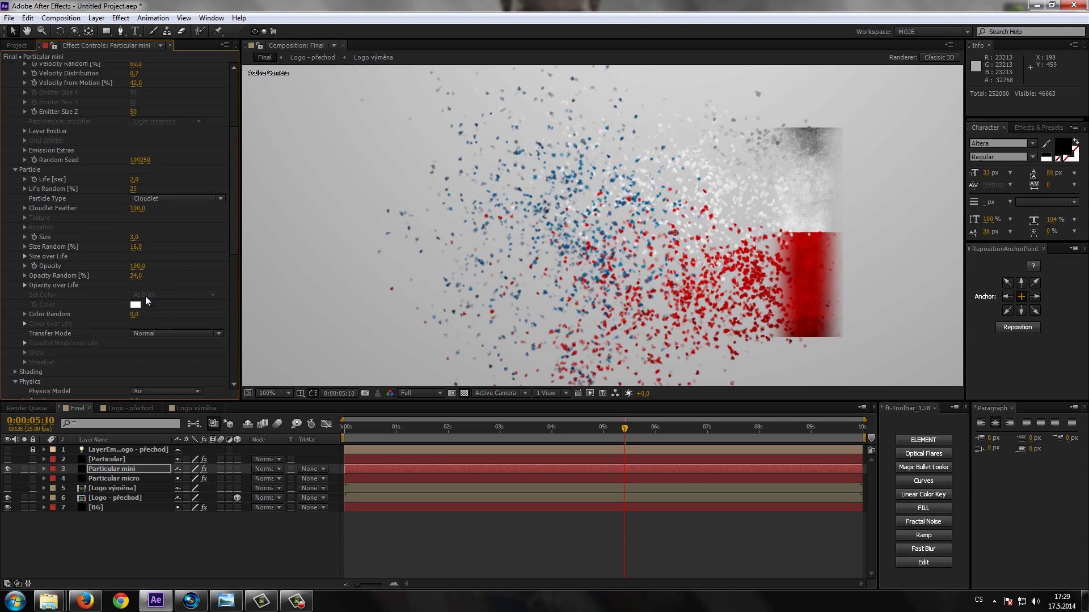
{"action": "scroll", "coordinate": [148, 311], "scroll_direction": "down", "scroll_amount": 2}
{"action": "scroll", "coordinate": [150, 319], "scroll_direction": "down", "scroll_amount": 2}
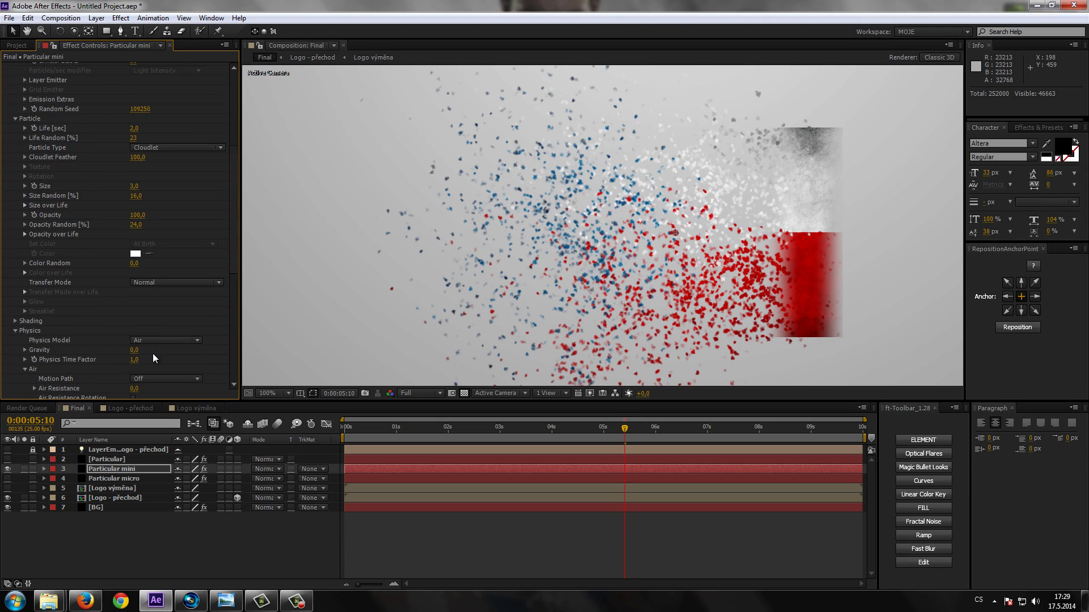
{"action": "scroll", "coordinate": [152, 355], "scroll_direction": "down", "scroll_amount": 7}
{"action": "scroll", "coordinate": [99, 358], "scroll_direction": "down", "scroll_amount": 7}
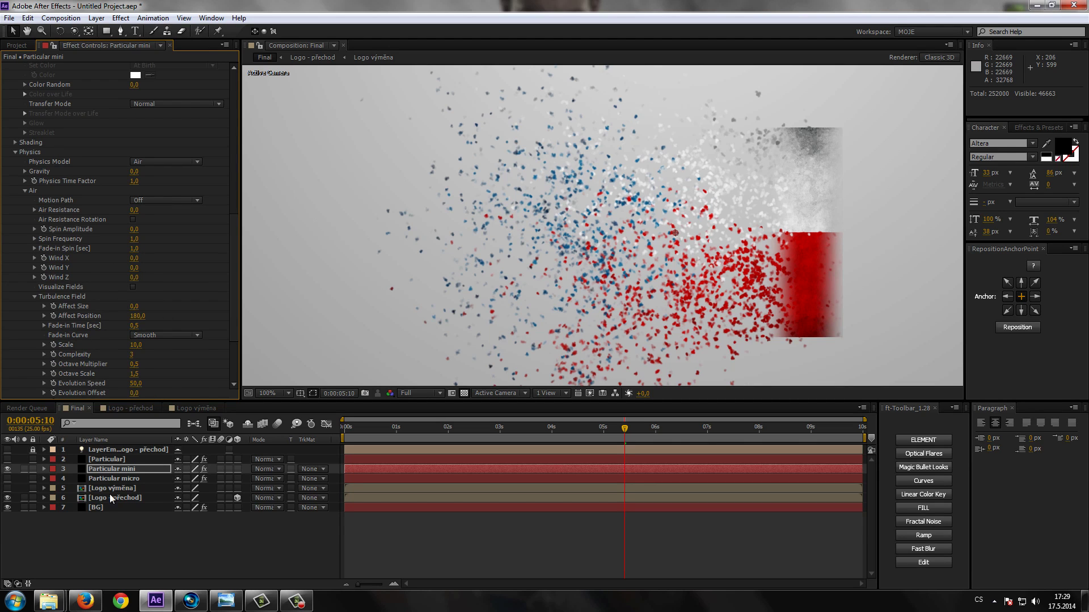
{"action": "left_click", "coordinate": [136, 479]}
Give Particular micro a Gravity of -40, checking the result at 50% and 100% zoom.
{"action": "left_click", "coordinate": [7, 478]}
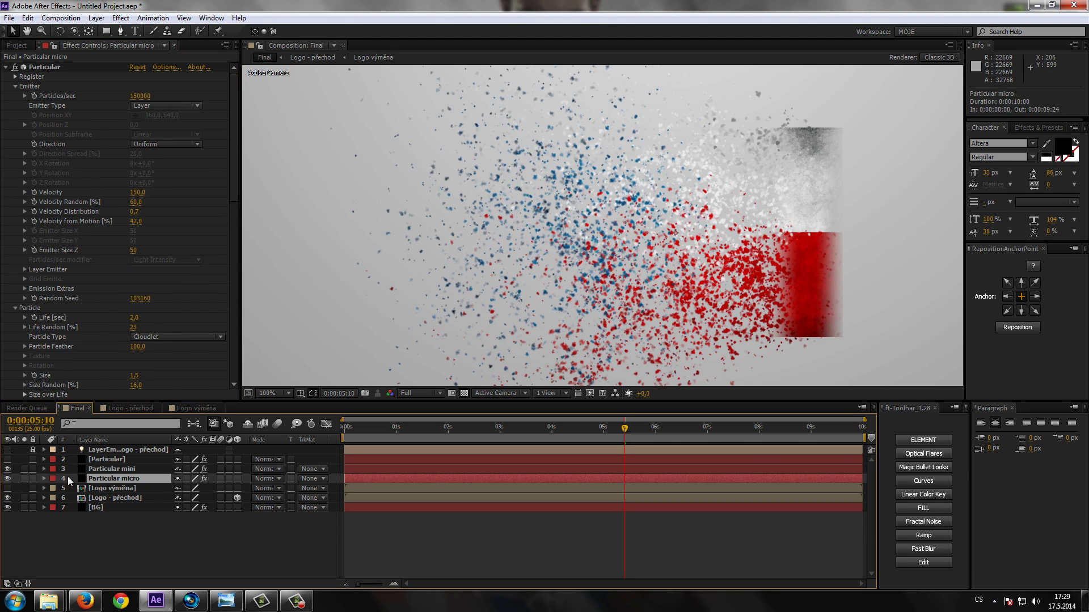
{"action": "scroll", "coordinate": [168, 345], "scroll_direction": "down", "scroll_amount": 3}
{"action": "scroll", "coordinate": [162, 349], "scroll_direction": "down", "scroll_amount": 5}
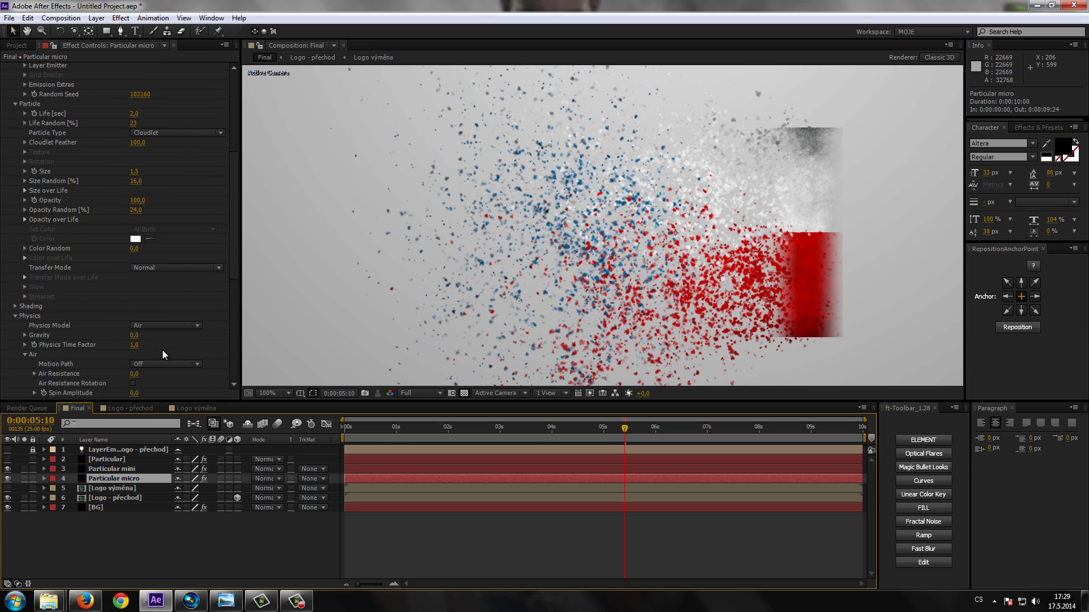
{"action": "scroll", "coordinate": [162, 350], "scroll_direction": "down", "scroll_amount": 3}
{"action": "left_click", "coordinate": [135, 261]}
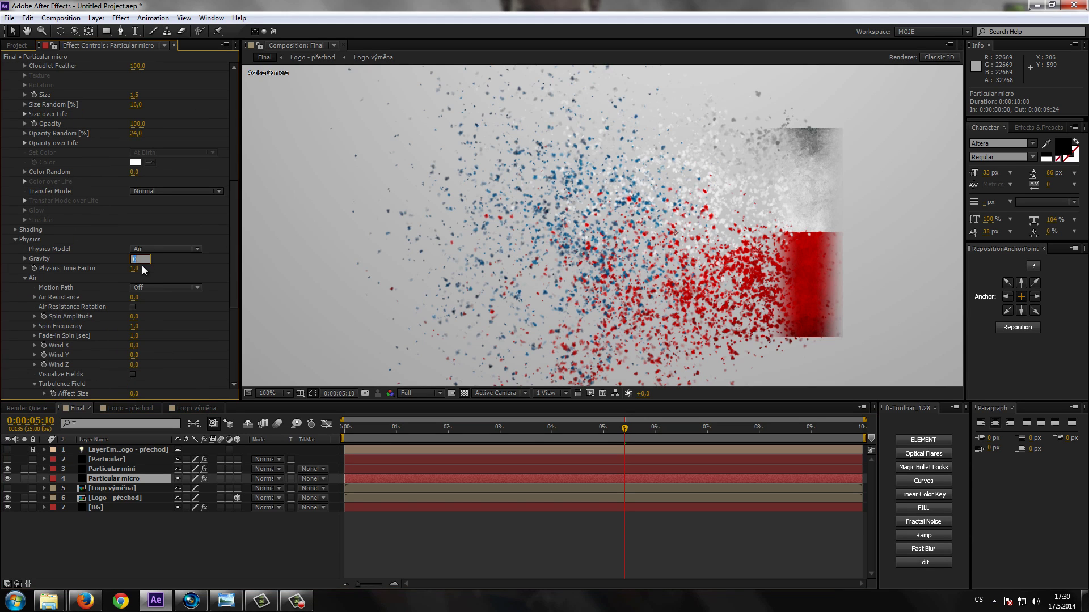
{"action": "left_click_drag", "start_coordinate": [135, 259], "coordinate": [137, 262]}
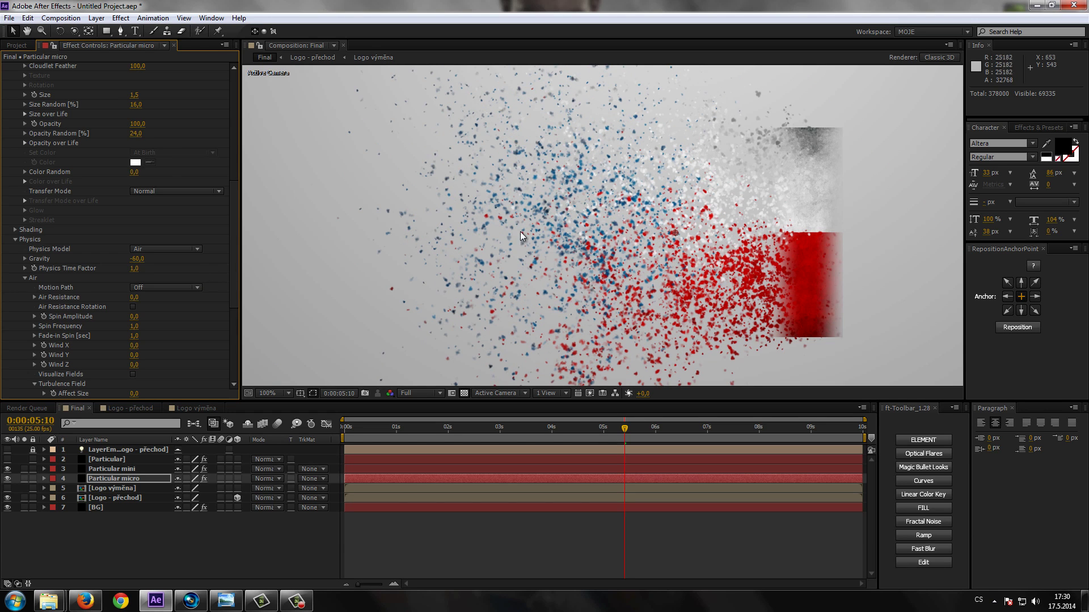
{"action": "scroll", "coordinate": [624, 224], "scroll_direction": "down", "scroll_amount": 4}
{"action": "key", "text": "period"}
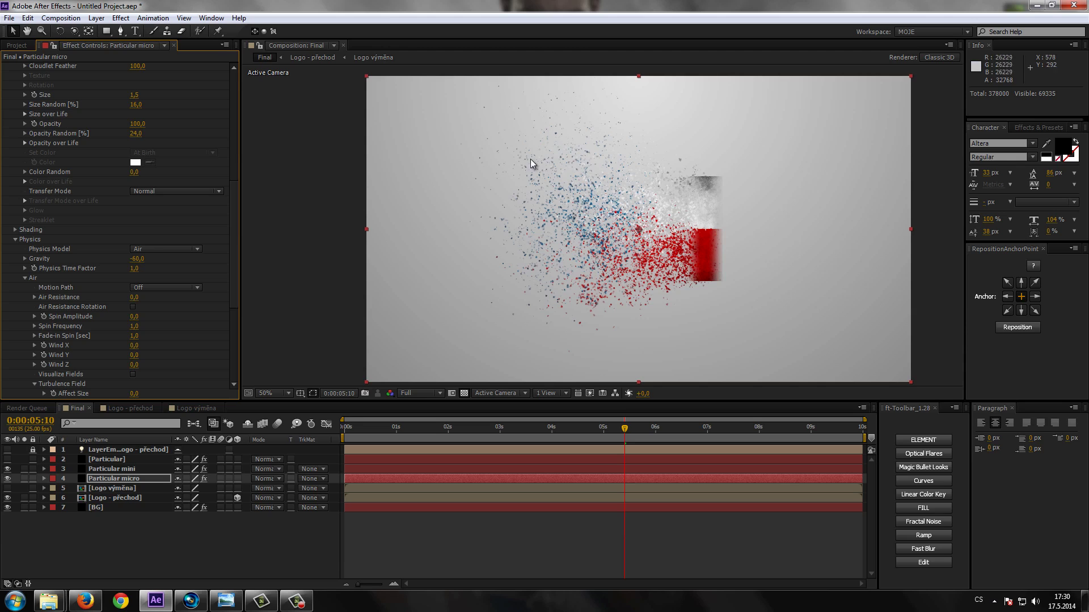
{"action": "left_click_drag", "start_coordinate": [137, 258], "coordinate": [148, 267]}
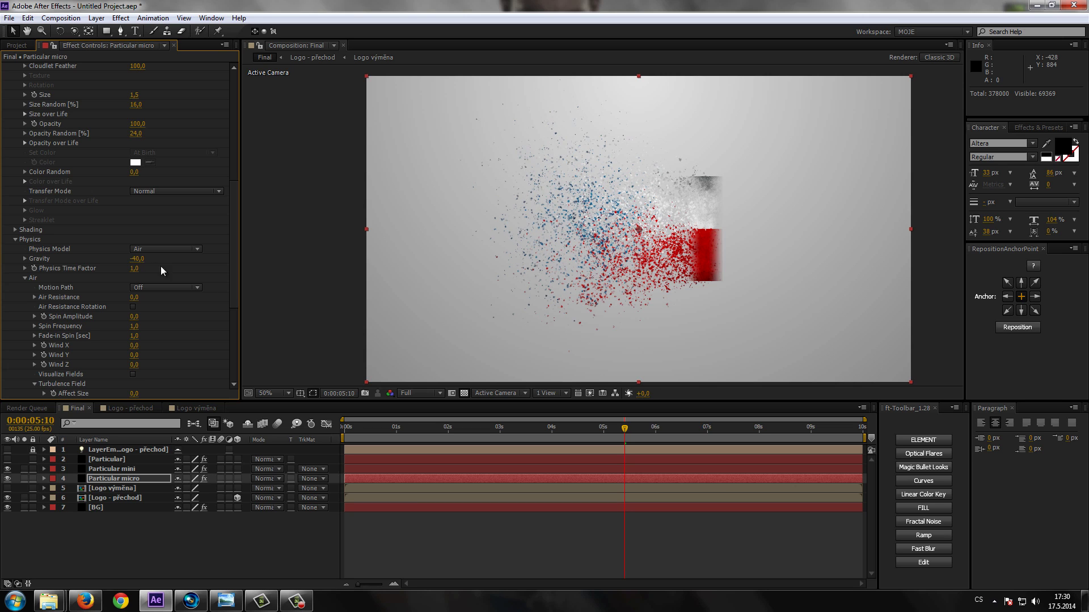
{"action": "key", "text": "slash"}
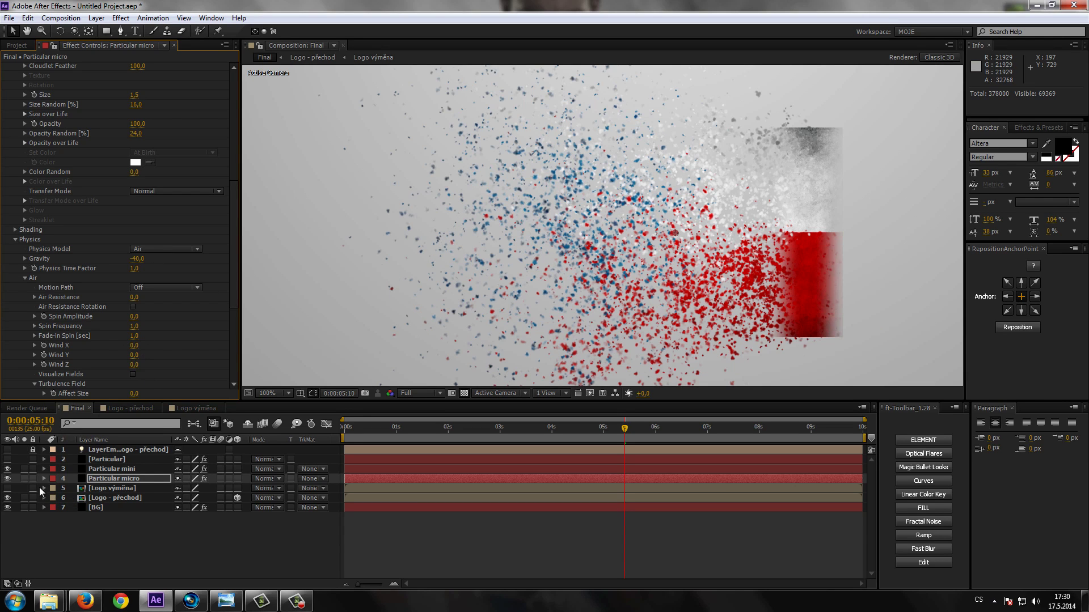
Hide Particular micro and set Particular mini's Wind X to 79 and Wind Y to 24.
{"action": "left_click", "coordinate": [7, 478]}
{"action": "left_click", "coordinate": [118, 469]}
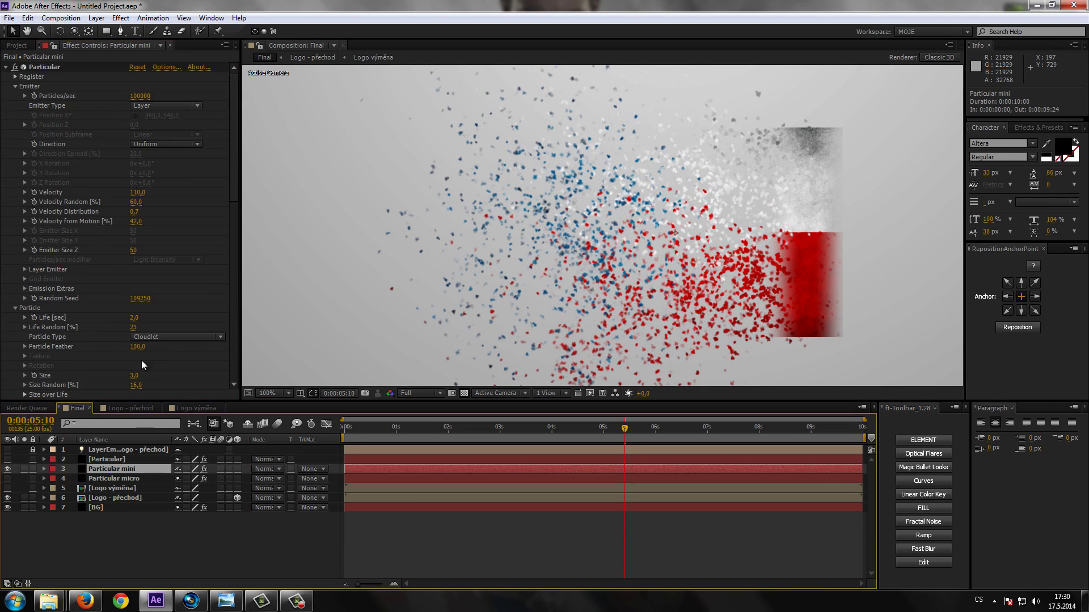
{"action": "scroll", "coordinate": [104, 302], "scroll_direction": "down", "scroll_amount": 5}
{"action": "scroll", "coordinate": [184, 346], "scroll_direction": "down", "scroll_amount": 5}
{"action": "scroll", "coordinate": [184, 346], "scroll_direction": "down", "scroll_amount": 5}
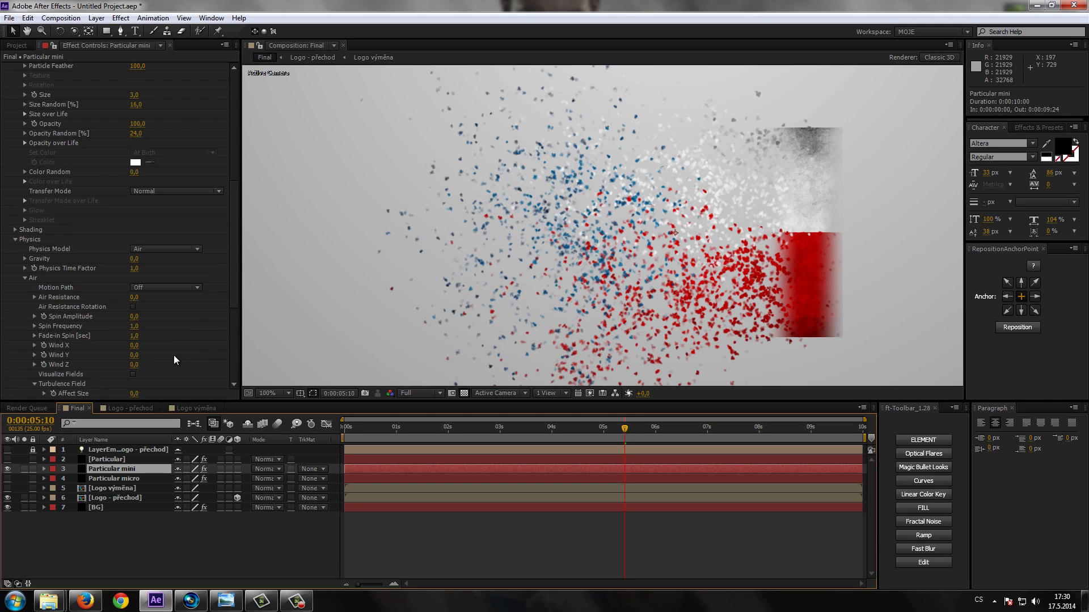
{"action": "scroll", "coordinate": [174, 355], "scroll_direction": "down", "scroll_amount": 5}
{"action": "scroll", "coordinate": [127, 308], "scroll_direction": "down", "scroll_amount": 3}
{"action": "scroll", "coordinate": [155, 315], "scroll_direction": "down", "scroll_amount": 2}
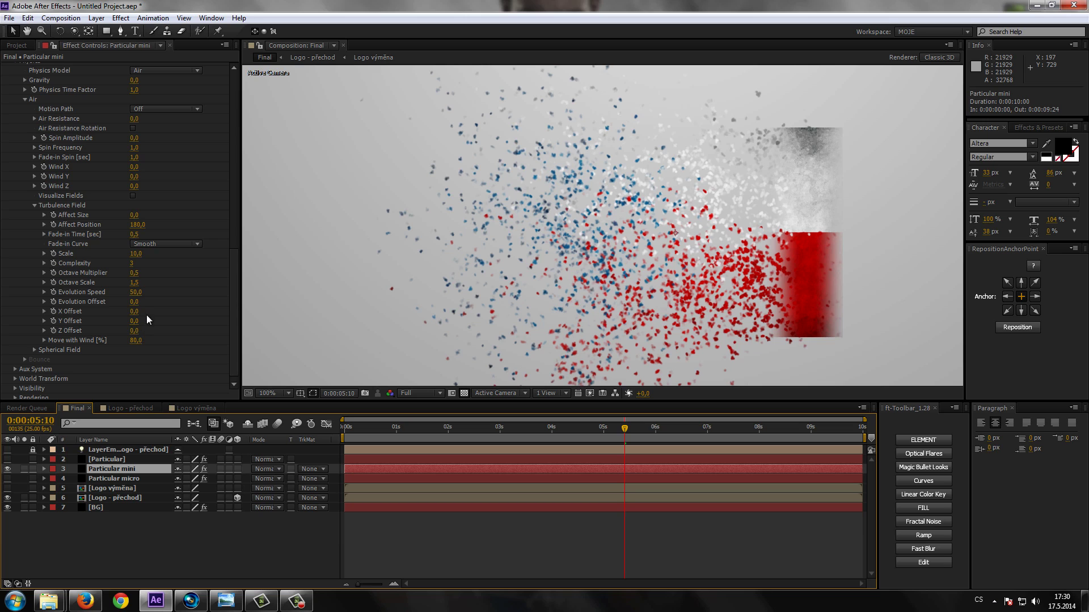
{"action": "scroll", "coordinate": [129, 200], "scroll_direction": "up", "scroll_amount": 2}
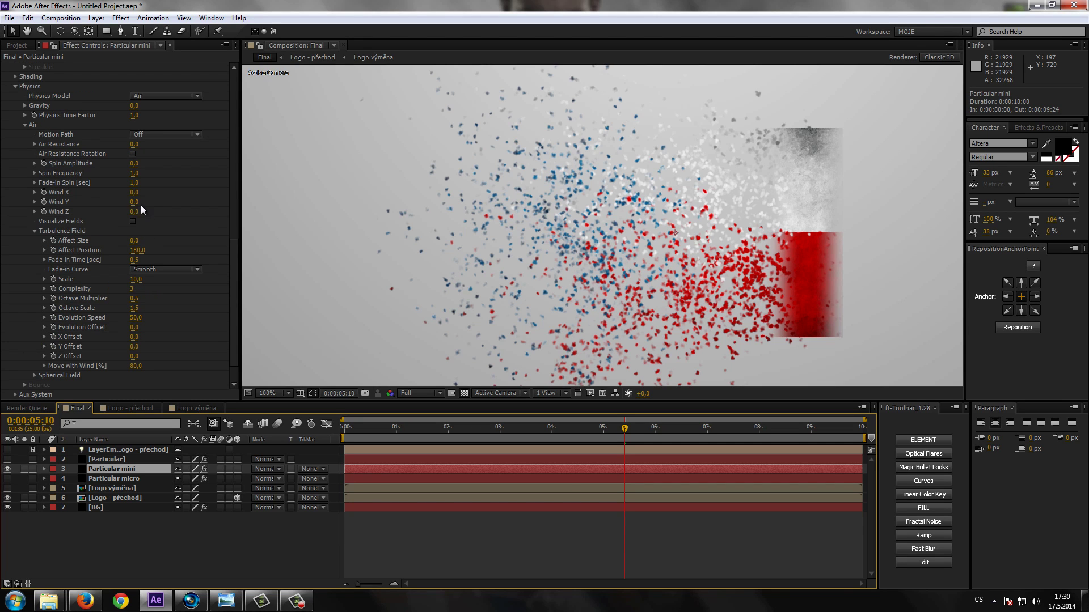
{"action": "left_click_drag", "start_coordinate": [134, 203], "coordinate": [177, 195]}
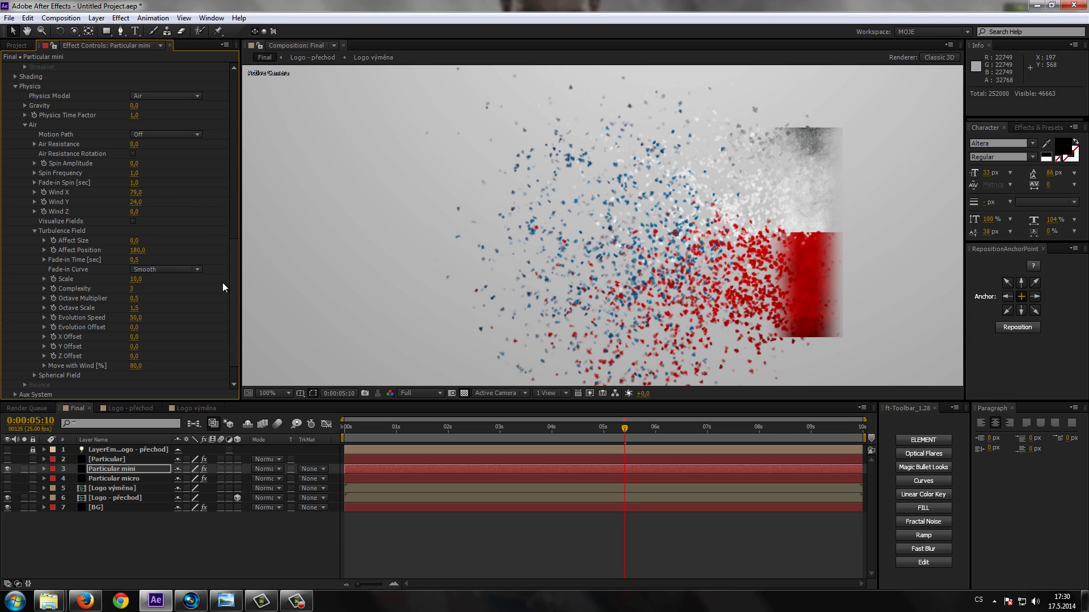
Turn the Particular micro and Particular layers back on.
{"action": "left_click", "coordinate": [9, 479]}
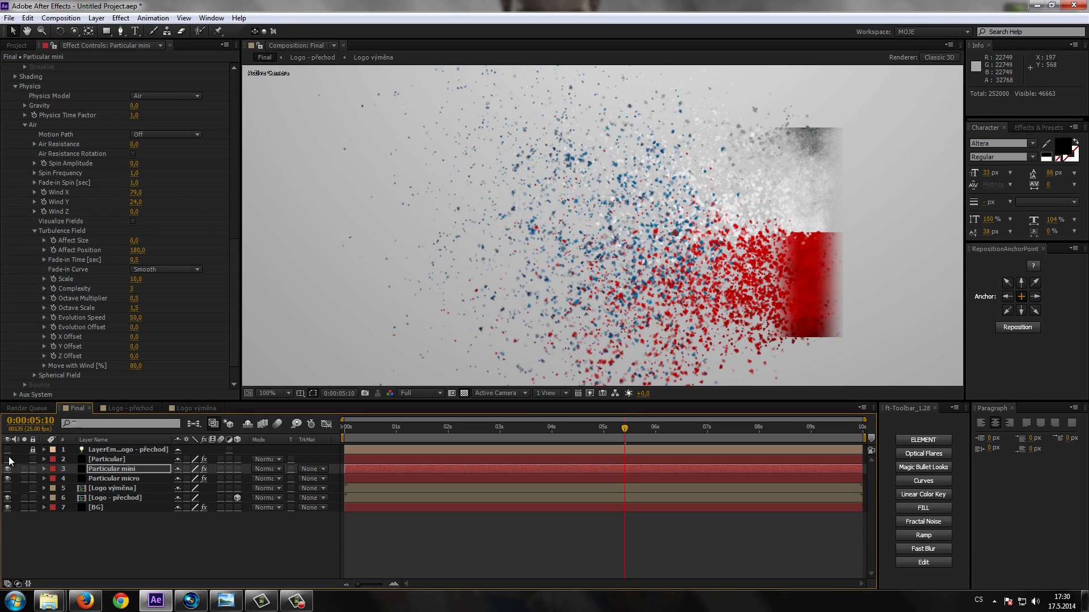
{"action": "left_click", "coordinate": [9, 459]}
{"action": "scroll", "coordinate": [666, 268], "scroll_direction": "down", "scroll_amount": 2}
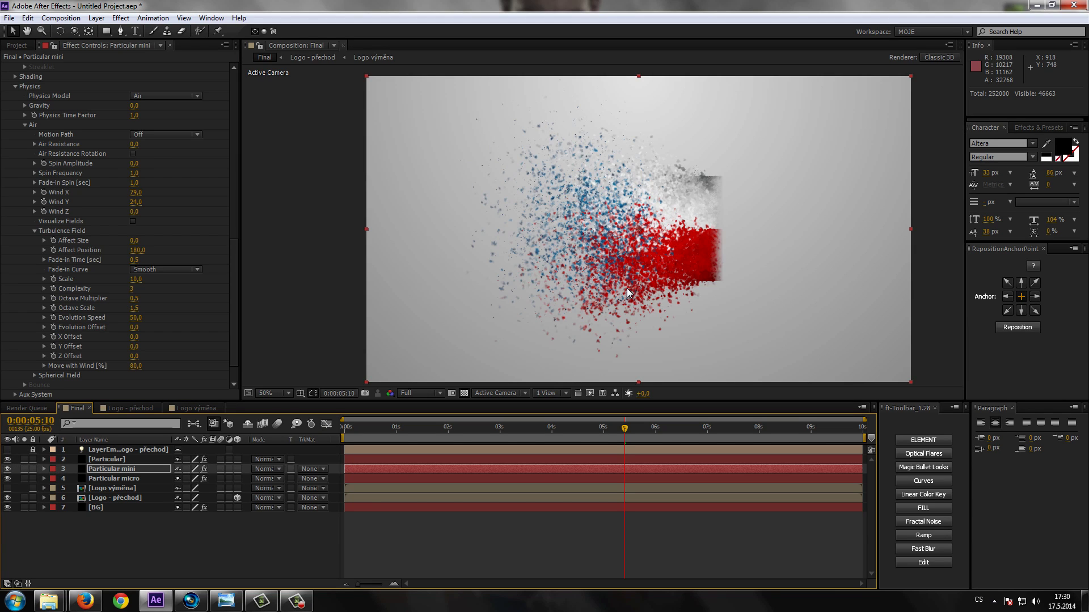
{"action": "scroll", "coordinate": [626, 288], "scroll_direction": "up", "scroll_amount": 2}
{"action": "scroll", "coordinate": [591, 297], "scroll_direction": "down", "scroll_amount": 2}
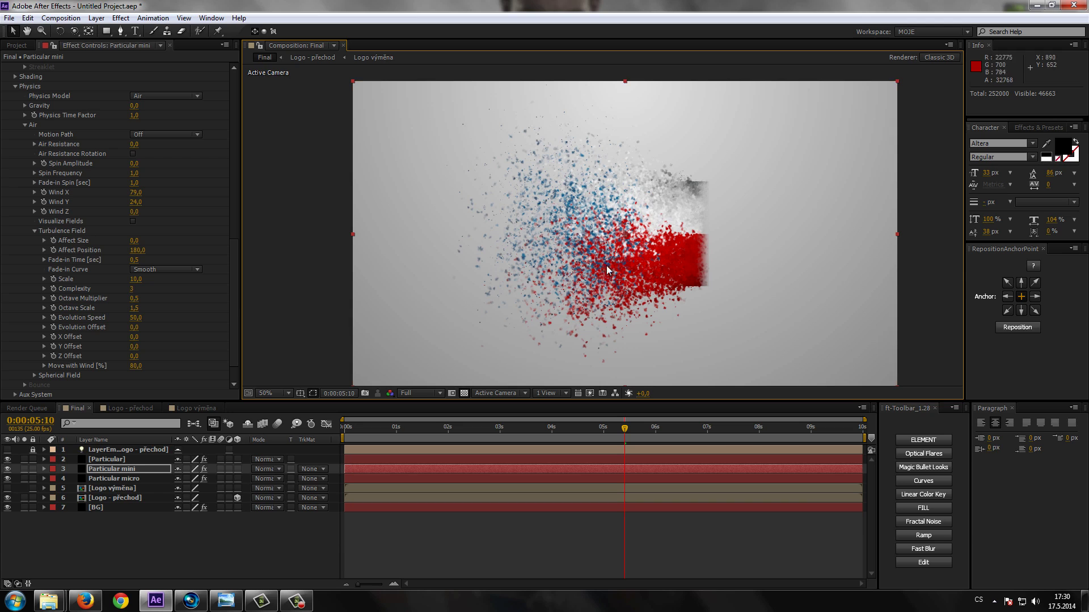
{"action": "scroll", "coordinate": [606, 265], "scroll_direction": "up", "scroll_amount": 2}
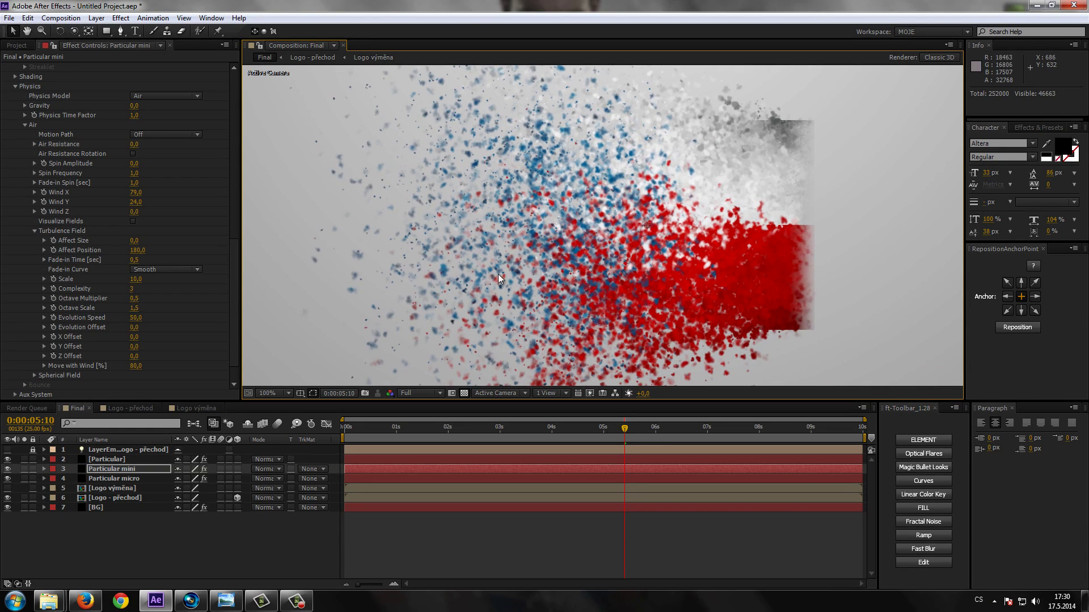
Toggle Particular mini's visibility off and on to compare the particle look.
{"action": "left_click", "coordinate": [105, 477]}
{"action": "left_click", "coordinate": [103, 473], "text": "shift"}
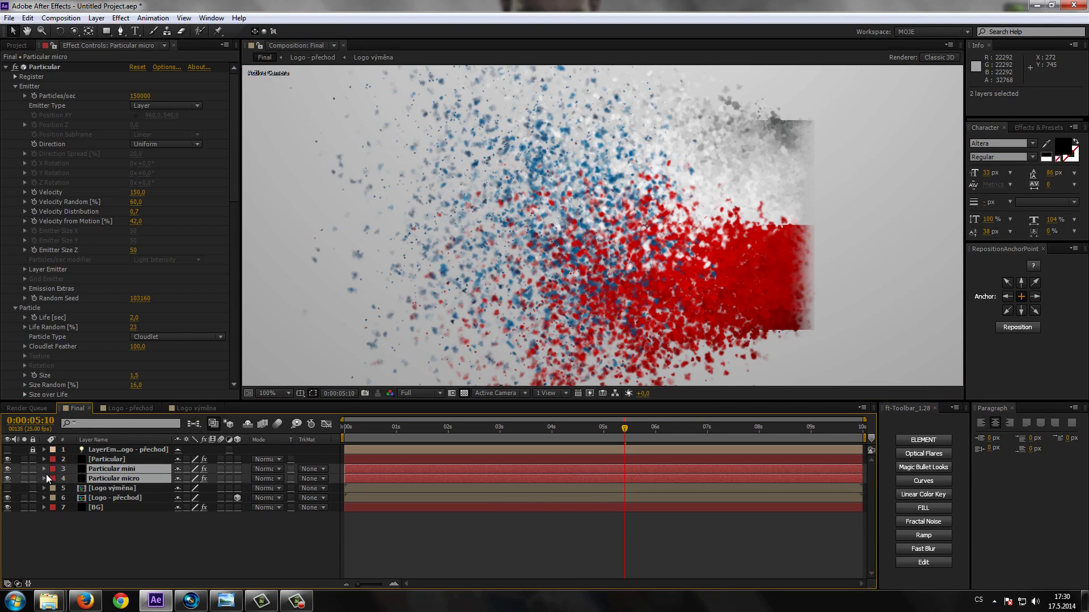
{"action": "left_click", "coordinate": [9, 472]}
{"action": "left_click", "coordinate": [8, 479]}
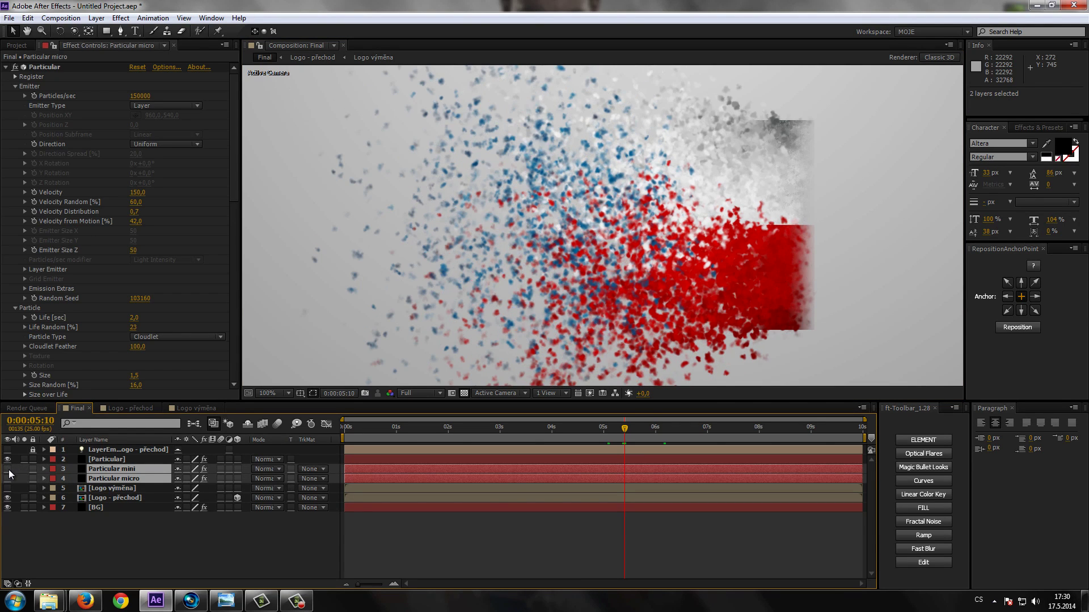
{"action": "left_click", "coordinate": [159, 542]}
Enable motion blur on the three Particular layers and for the composition.
{"action": "left_click", "coordinate": [114, 478]}
{"action": "left_click", "coordinate": [110, 460], "text": "shift"}
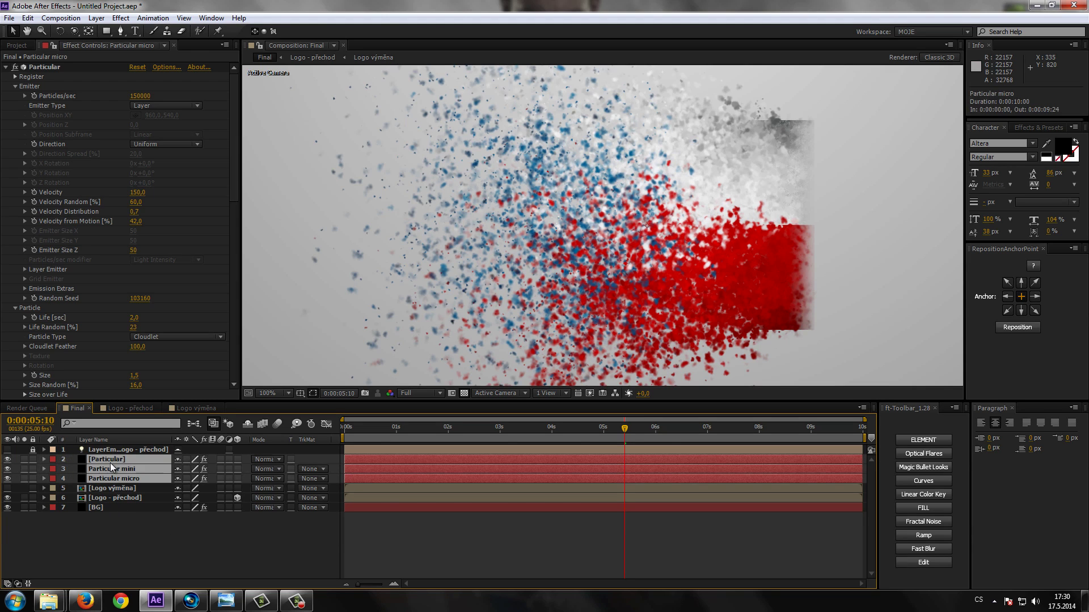
{"action": "left_click", "coordinate": [221, 478]}
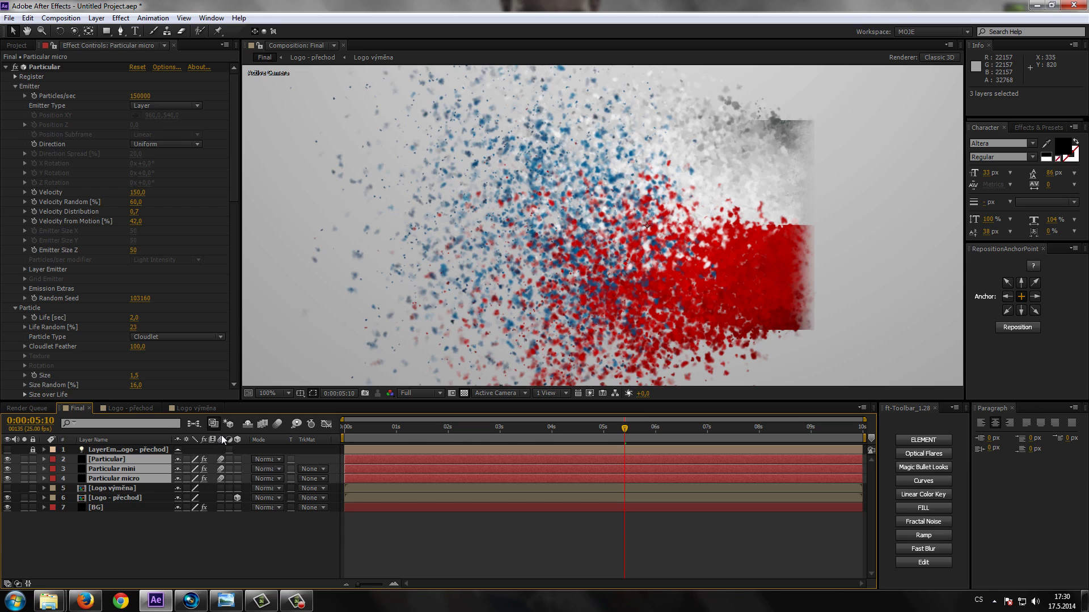
{"action": "left_click", "coordinate": [277, 426]}
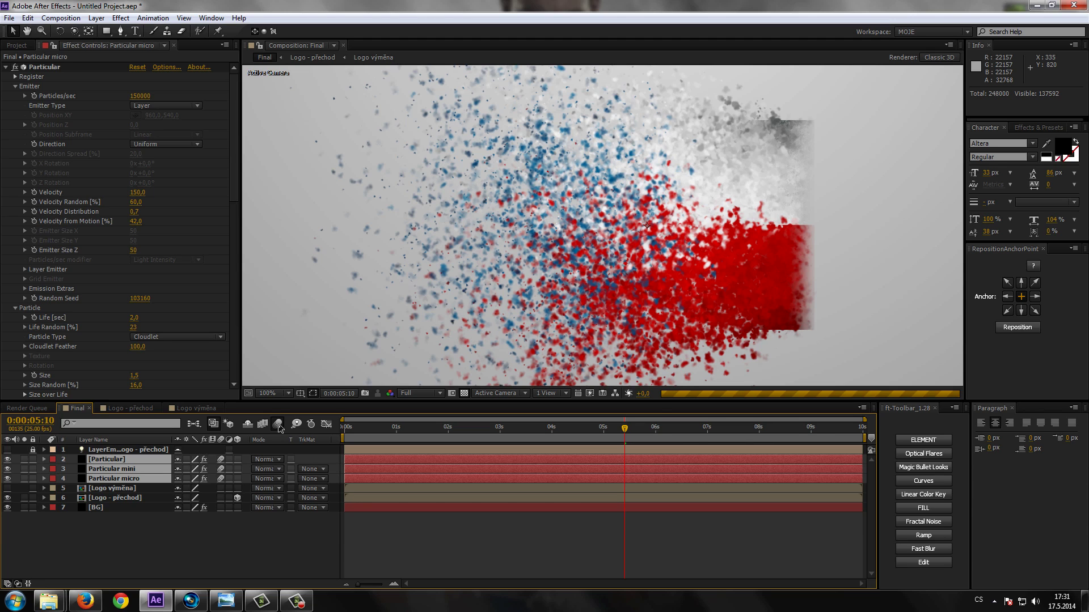
Move the time back to 0:00:02:17, before the particles appear.
{"action": "key", "text": "comma"}
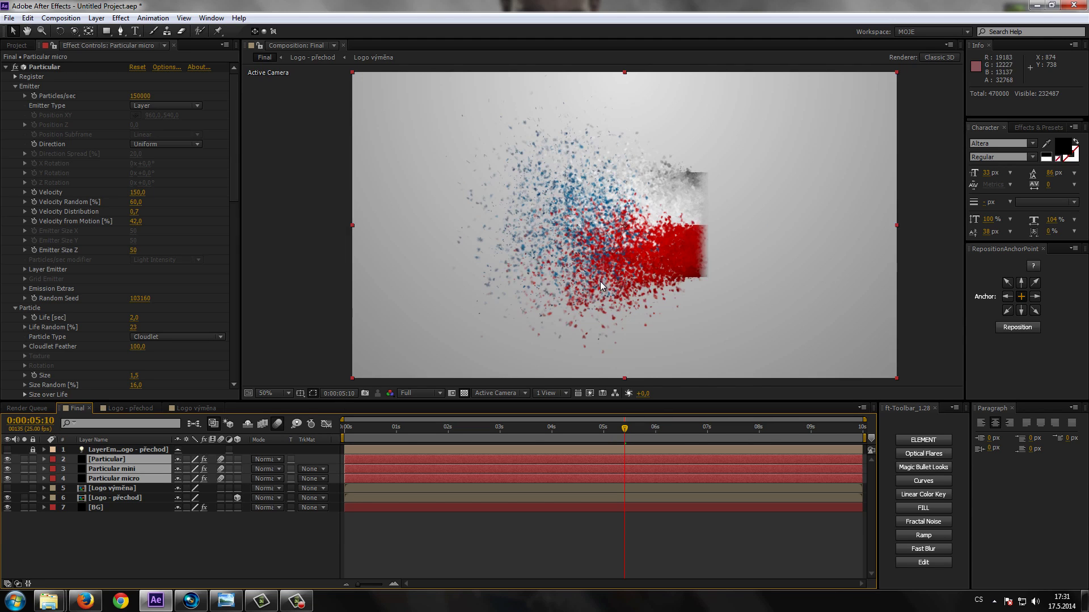
{"action": "key", "text": "period"}
{"action": "key", "text": "comma"}
{"action": "key", "text": "comma"}
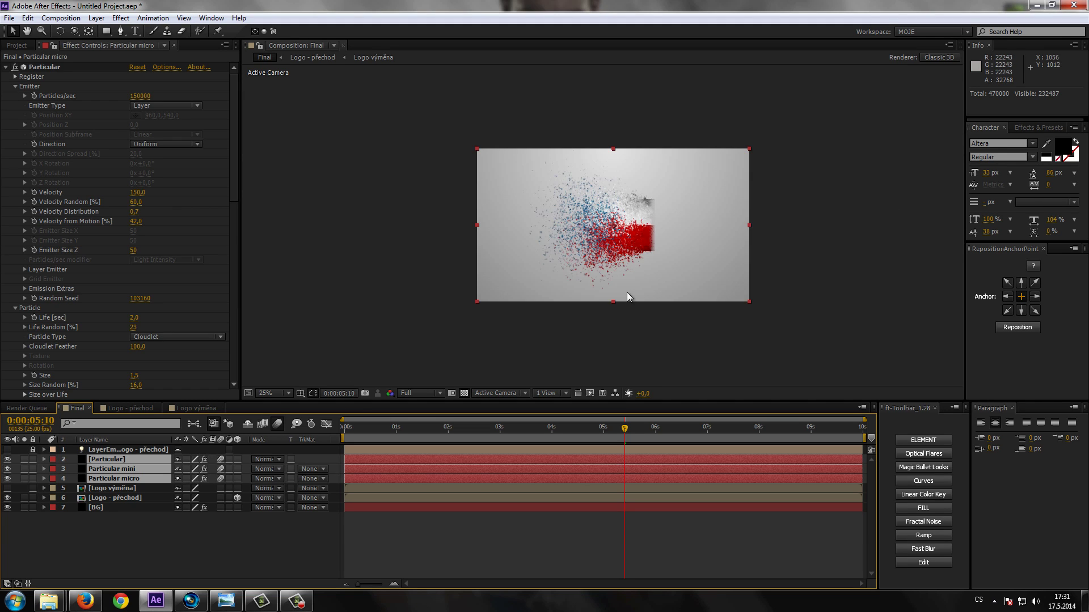
{"action": "key", "text": "period"}
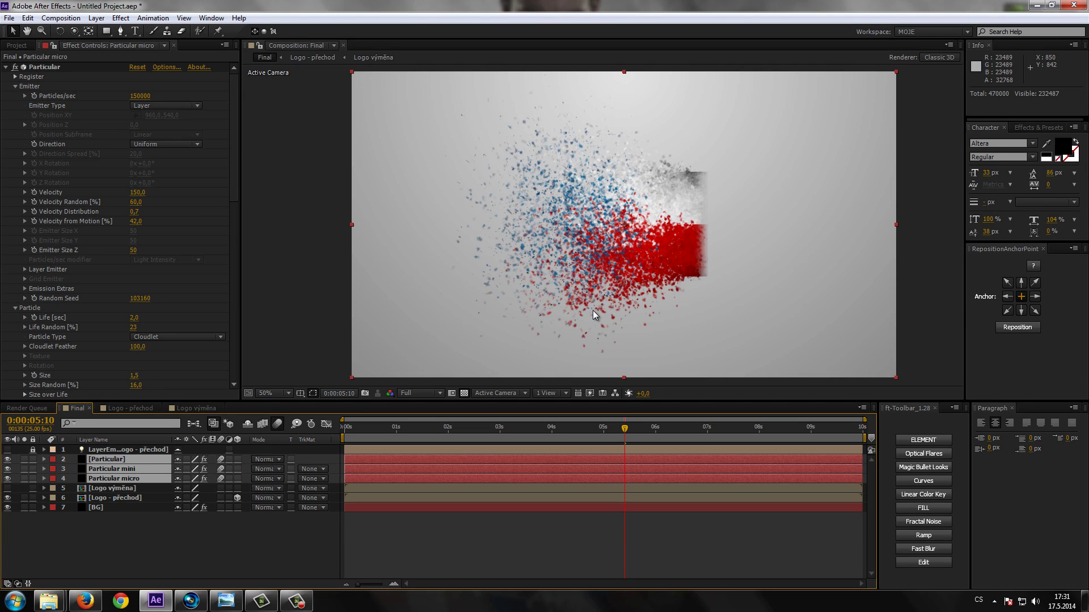
{"action": "scroll", "coordinate": [593, 311], "scroll_direction": "up", "scroll_amount": 1}
{"action": "scroll", "coordinate": [568, 294], "scroll_direction": "down", "scroll_amount": 1}
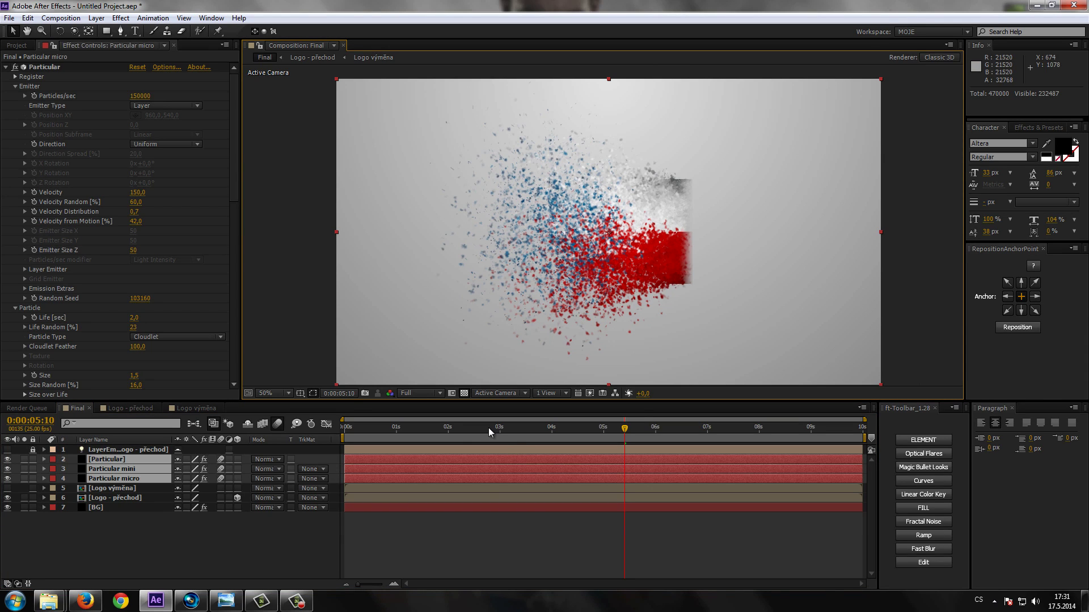
{"action": "left_click_drag", "start_coordinate": [490, 432], "coordinate": [460, 430]}
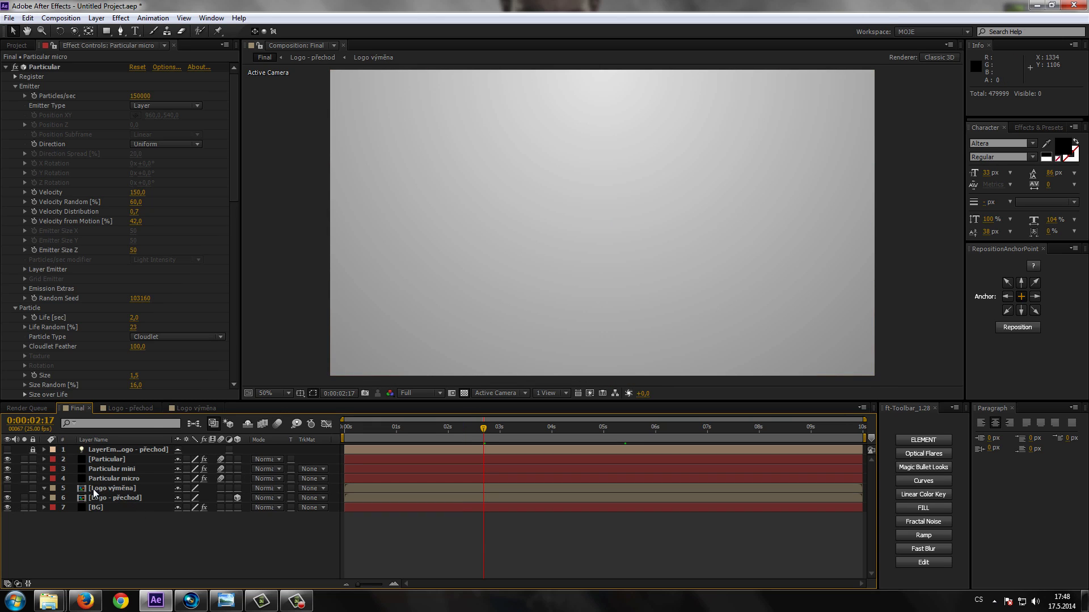
Show the Logo výměna layer and hide the Logo - přechod layer.
{"action": "left_click", "coordinate": [112, 488]}
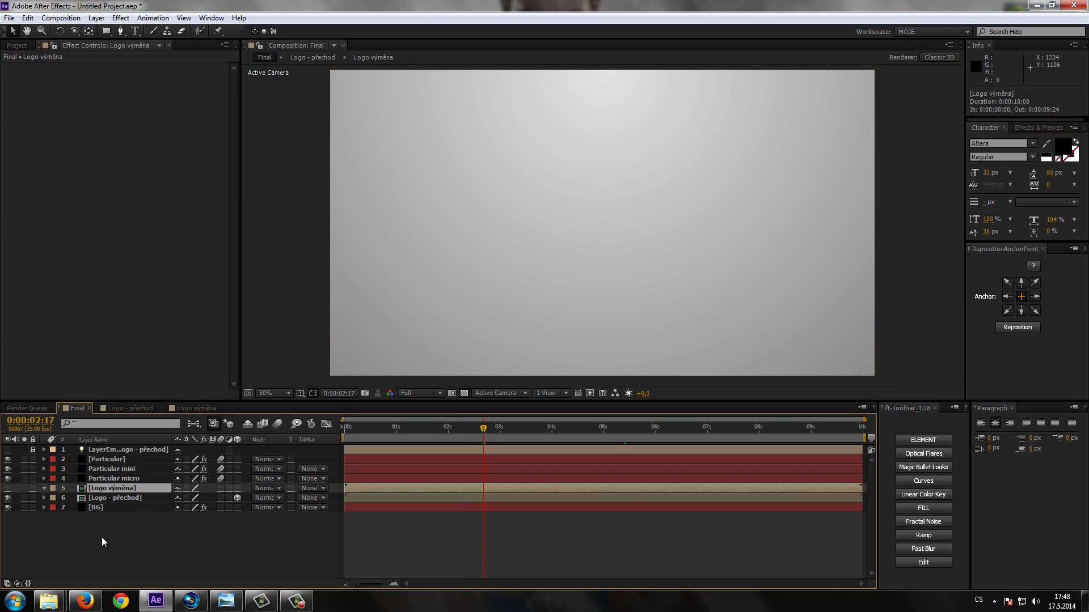
{"action": "left_click", "coordinate": [8, 489]}
{"action": "left_click", "coordinate": [114, 498]}
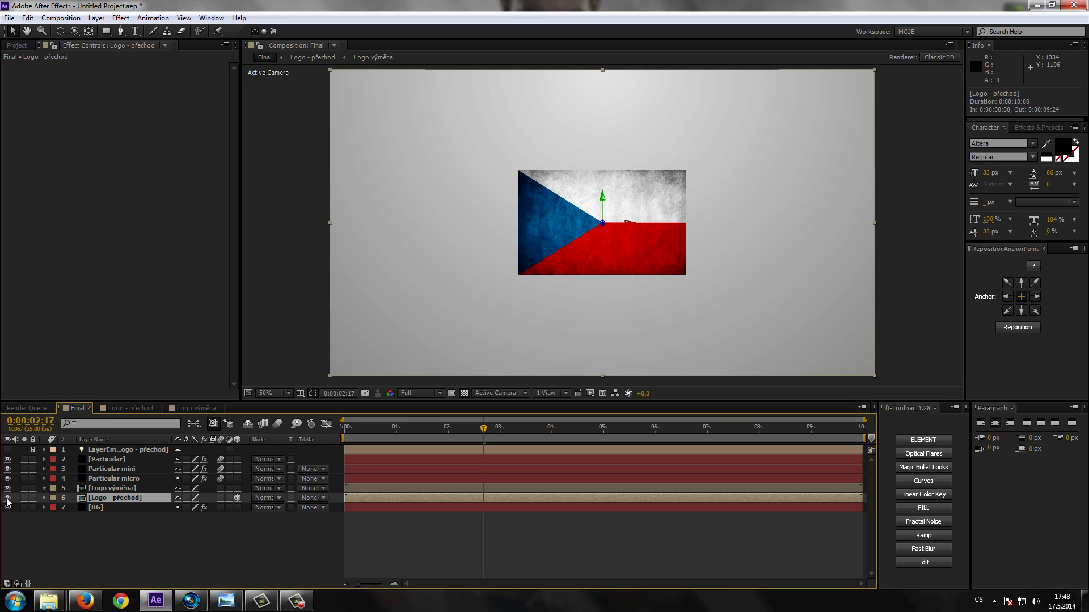
{"action": "left_click", "coordinate": [7, 498]}
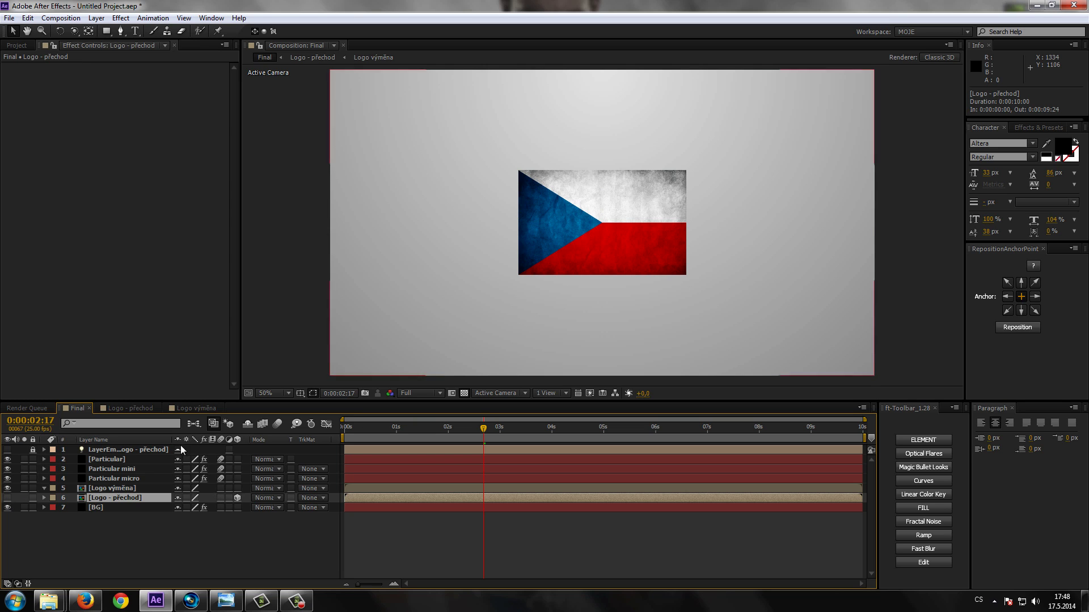
Recentre the flag and move the time to 0:00:04:12 to preview the dissolve.
{"action": "scroll", "coordinate": [567, 292], "scroll_direction": "up", "scroll_amount": 2}
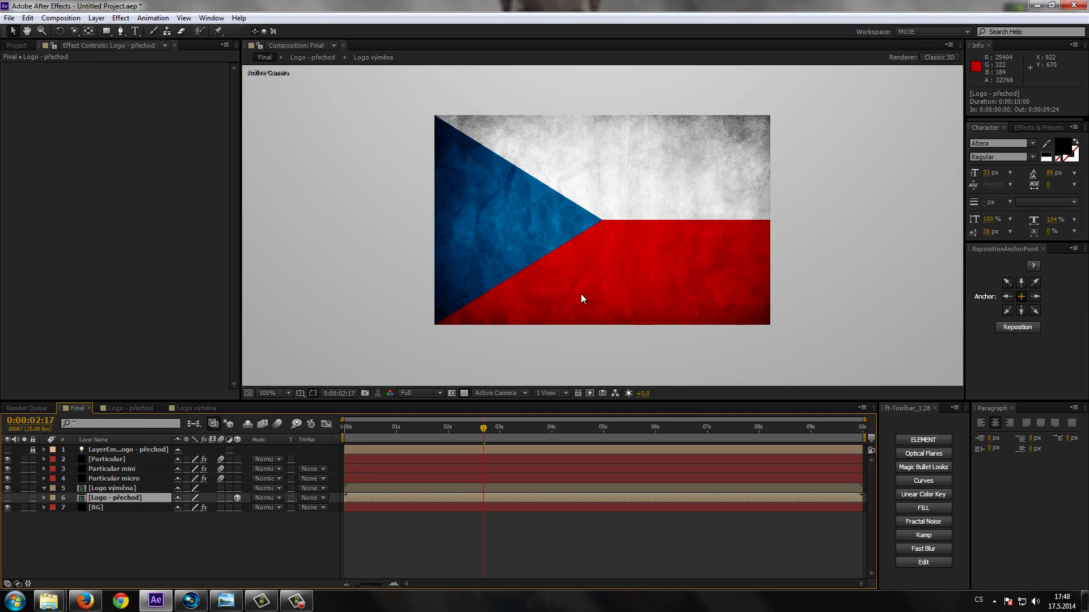
{"action": "scroll", "coordinate": [540, 259], "scroll_direction": "down", "scroll_amount": 2}
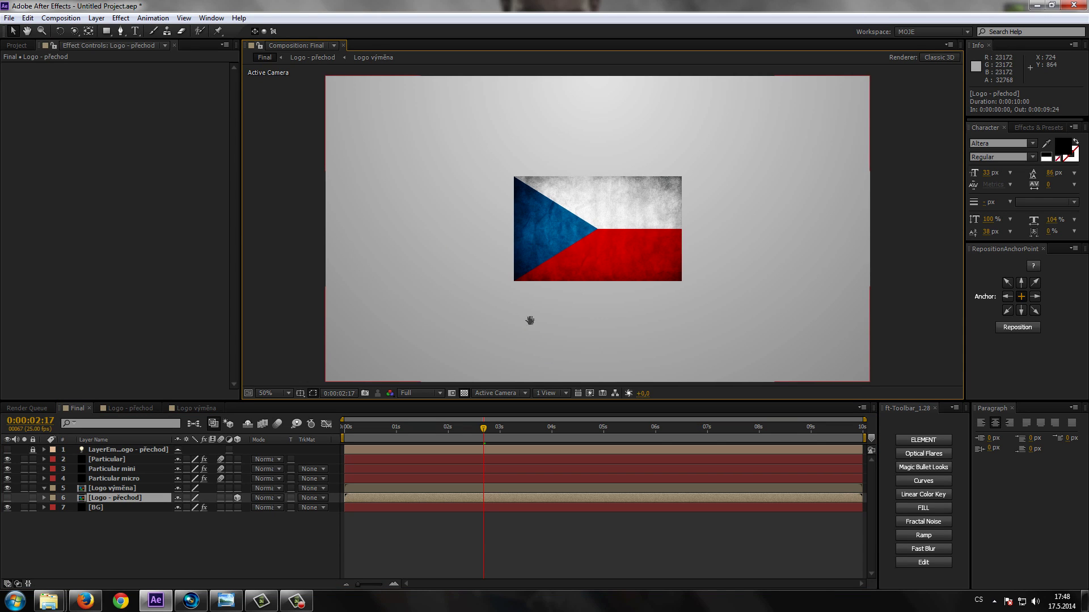
{"action": "left_click_drag", "start_coordinate": [529, 316], "coordinate": [506, 326]}
{"action": "scroll", "coordinate": [560, 339], "scroll_direction": "up", "scroll_amount": 2}
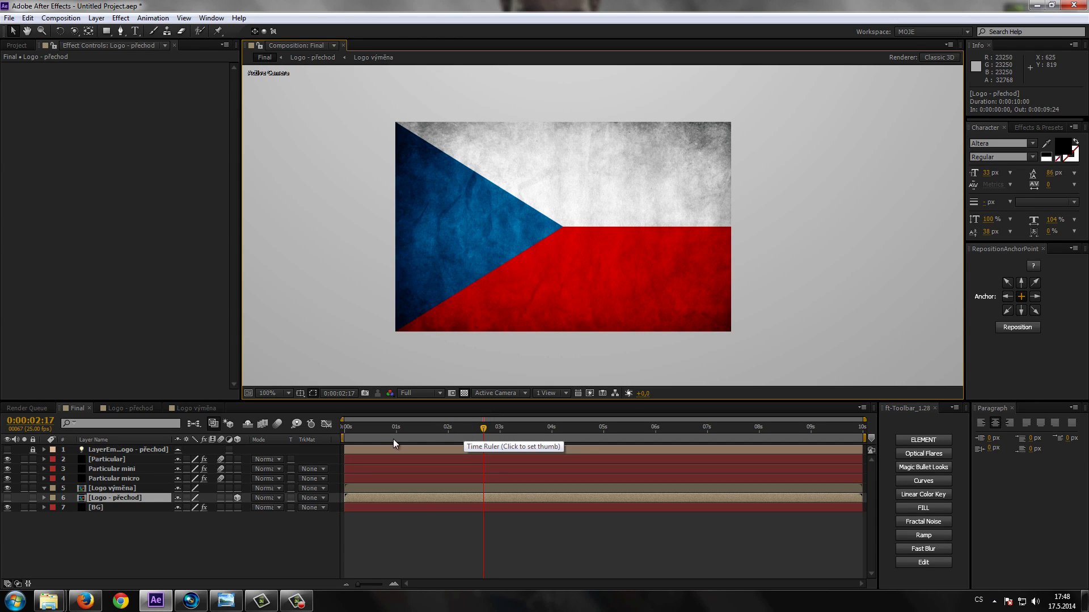
{"action": "left_click_drag", "start_coordinate": [483, 429], "coordinate": [532, 430]}
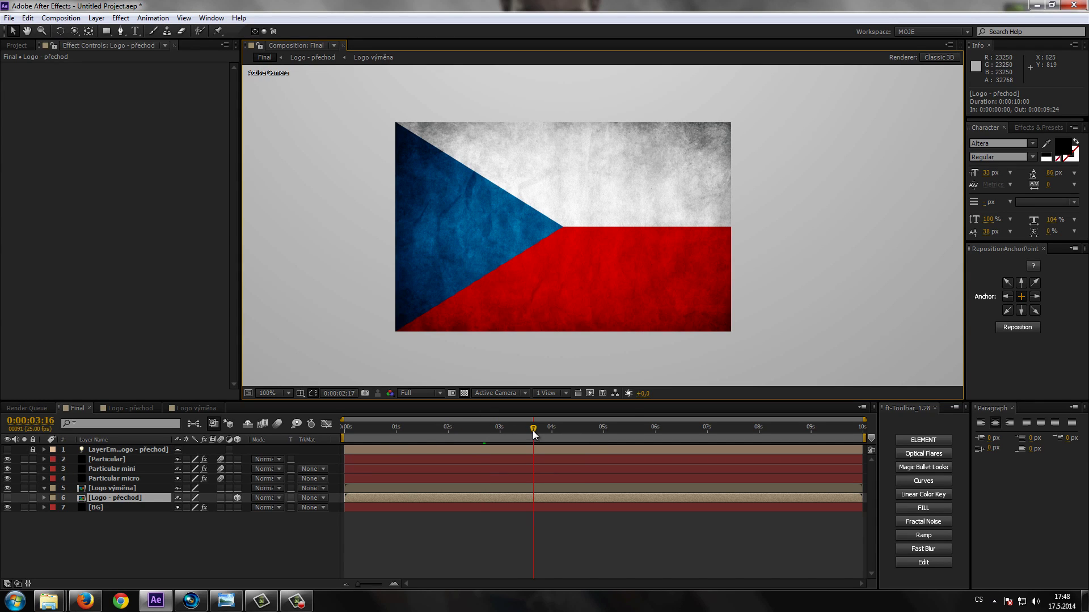
{"action": "left_click", "coordinate": [576, 429]}
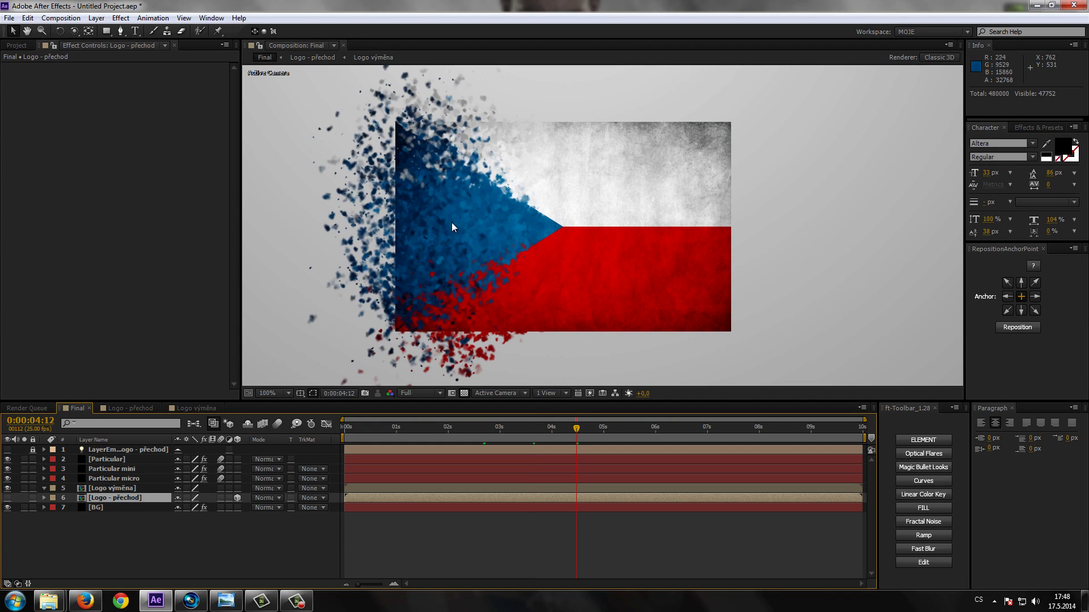
Draw a rectangular mask around the flag on the Logo výměna layer.
{"action": "left_click", "coordinate": [99, 491]}
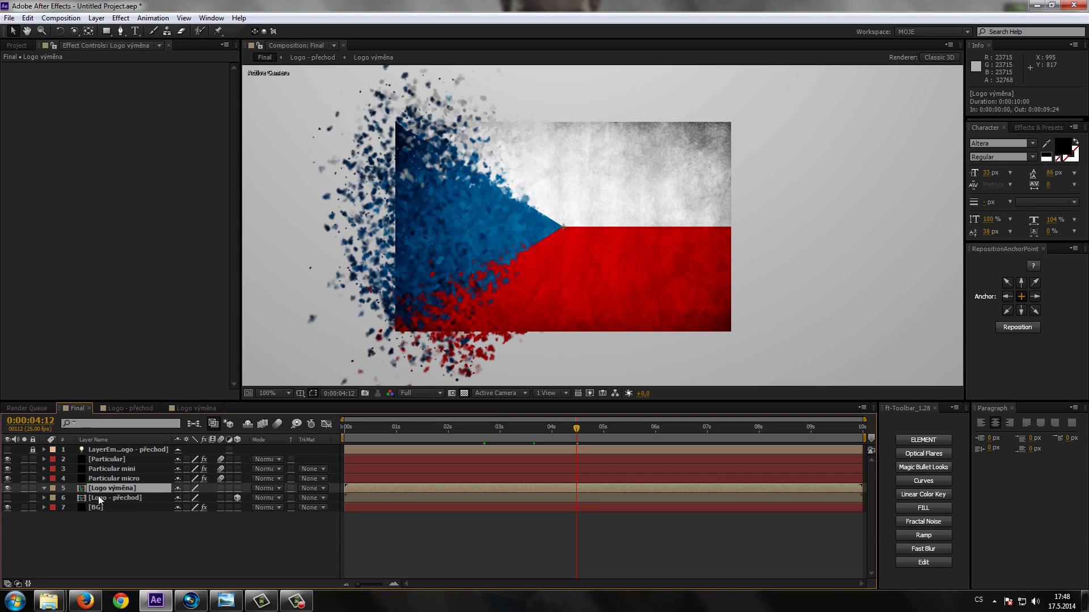
{"action": "left_click", "coordinate": [23, 488]}
{"action": "left_click", "coordinate": [24, 488]}
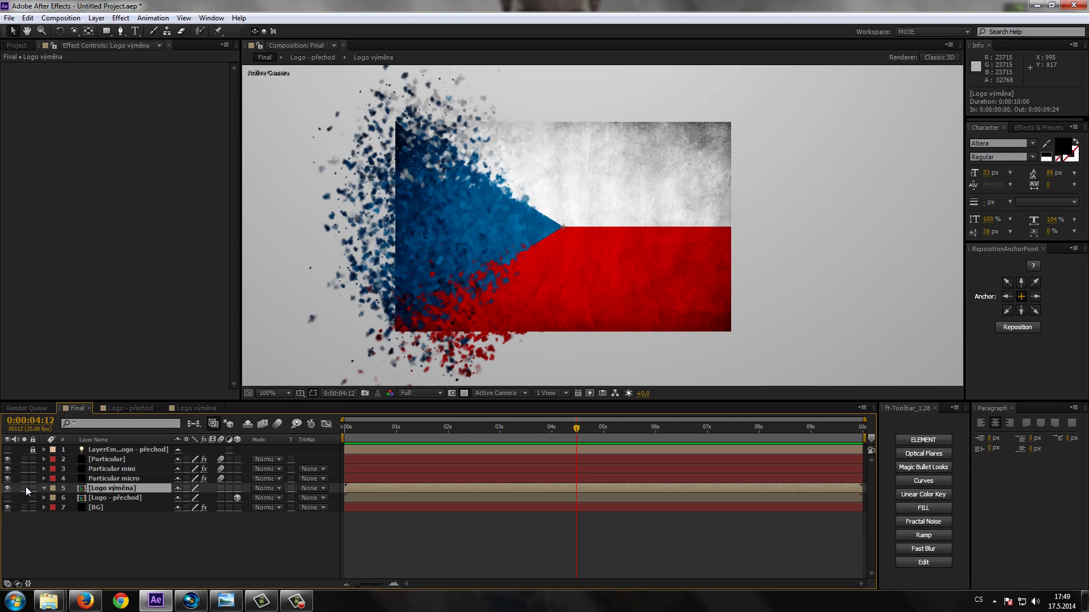
{"action": "key", "text": "comma"}
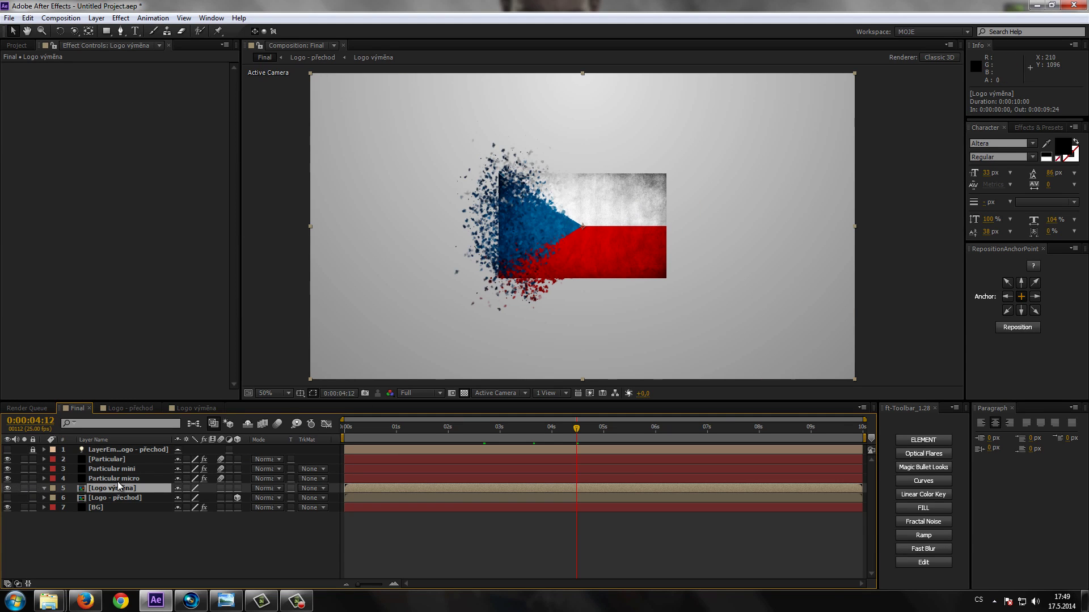
{"action": "left_click", "coordinate": [108, 33]}
{"action": "left_click", "coordinate": [107, 33]}
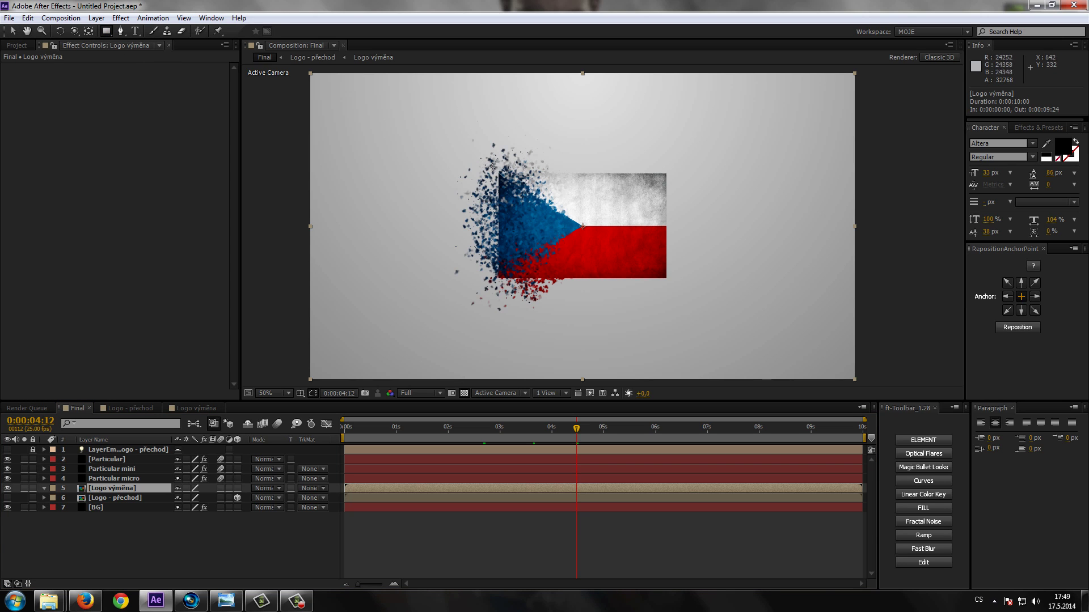
{"action": "left_click_drag", "start_coordinate": [475, 160], "coordinate": [693, 293]}
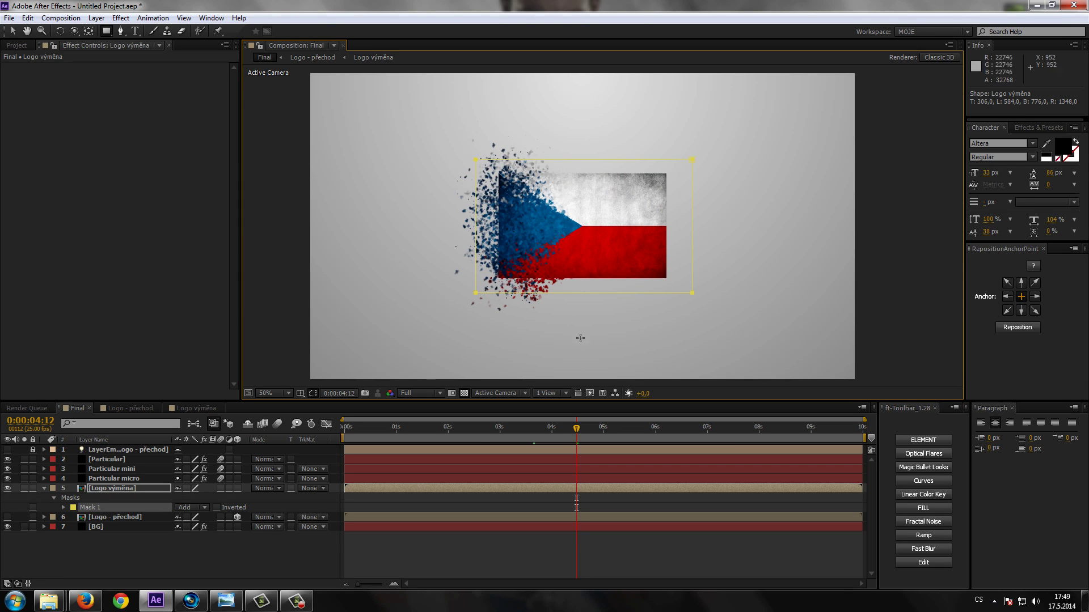
Reveal Mask Path, set preview resolution to Half, and place marker 1 at 0:00:03:23.
{"action": "scroll", "coordinate": [579, 334], "scroll_direction": "up", "scroll_amount": 2}
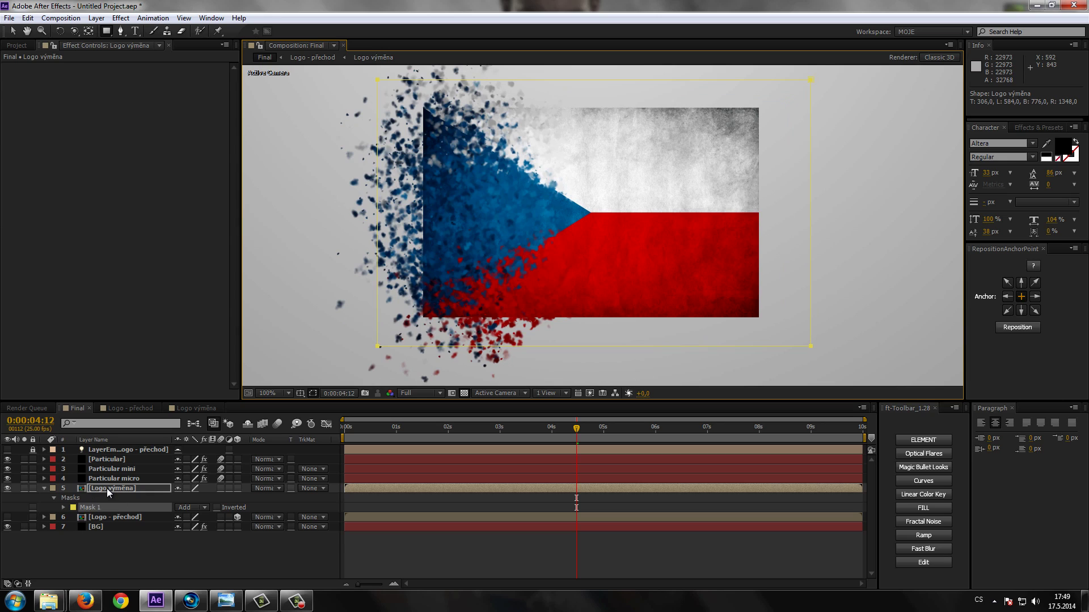
{"action": "left_click", "coordinate": [106, 488]}
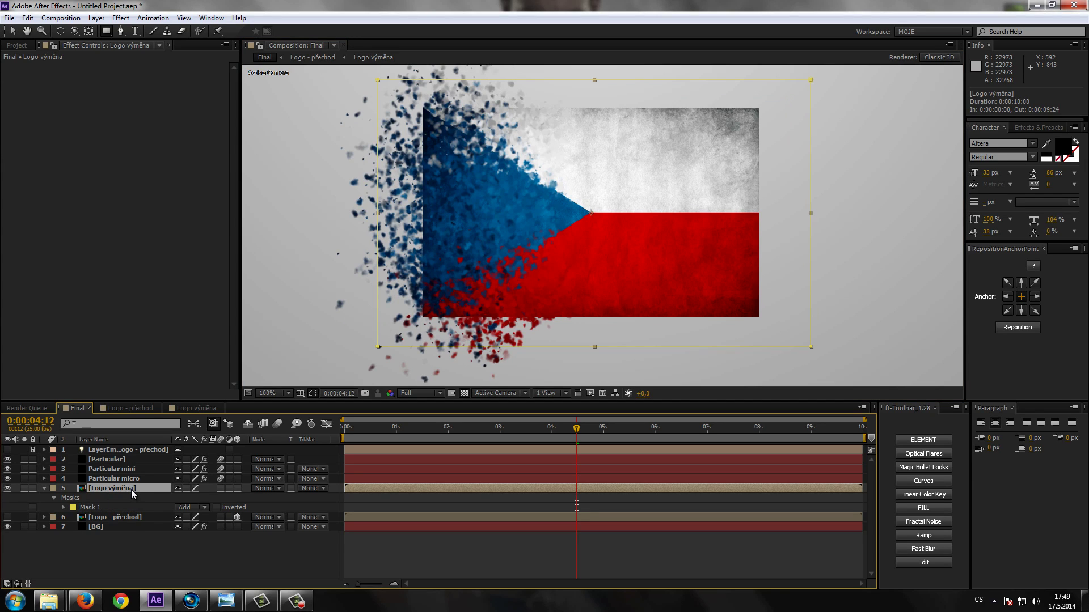
{"action": "key", "text": "m"}
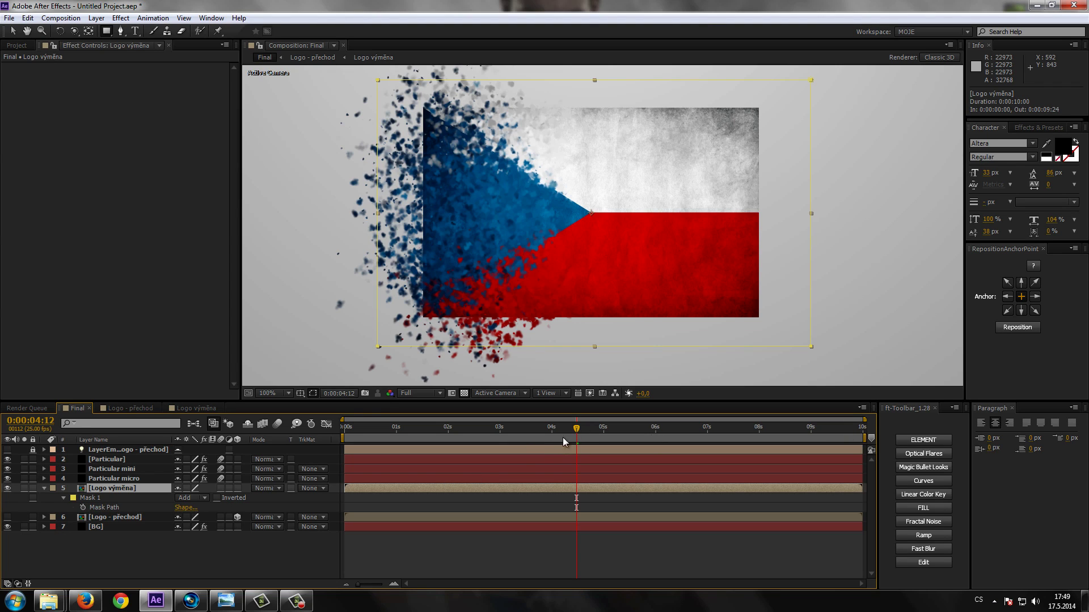
{"action": "left_click", "coordinate": [420, 393]}
{"action": "left_click", "coordinate": [426, 438]}
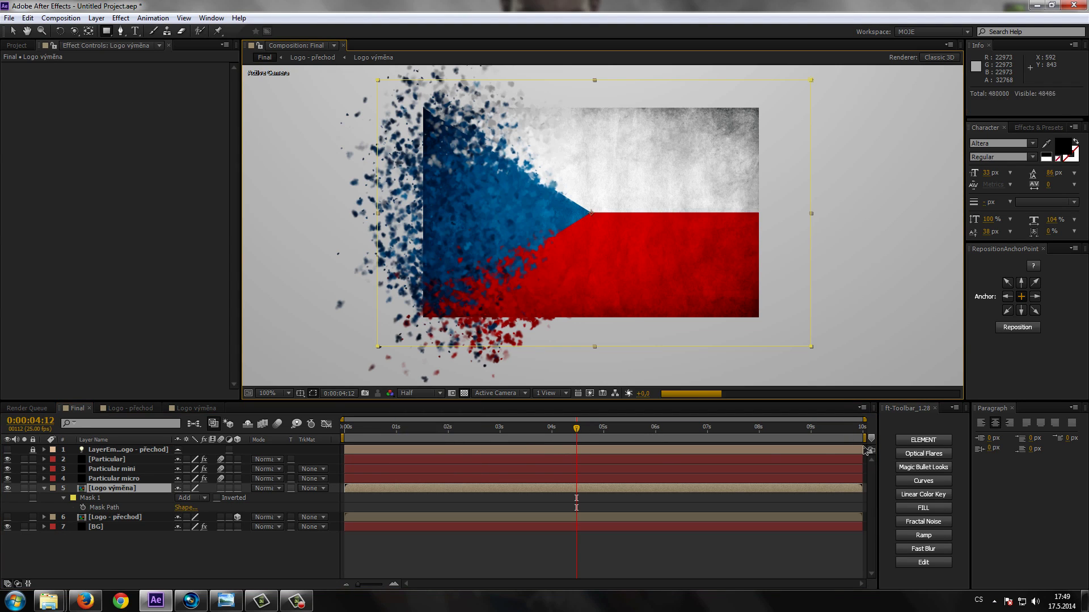
{"action": "mouse_move", "coordinate": [575, 435]}
{"action": "left_mouse_down"}
{"action": "mouse_move", "coordinate": [533, 448]}
{"action": "mouse_move", "coordinate": [546, 442]}
{"action": "left_mouse_up"}
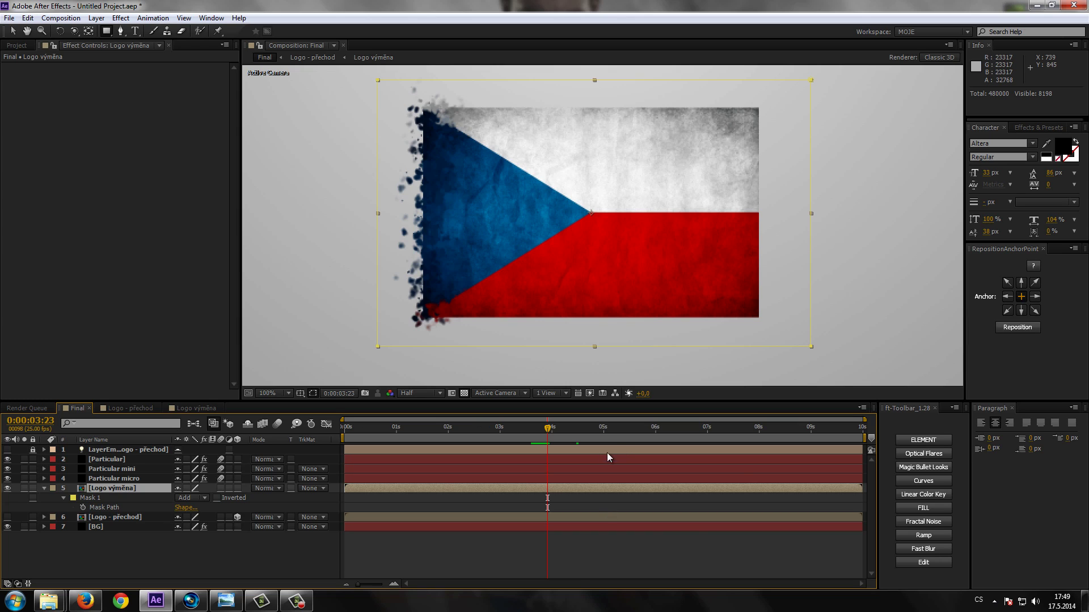
{"action": "left_click_drag", "start_coordinate": [871, 439], "coordinate": [555, 440]}
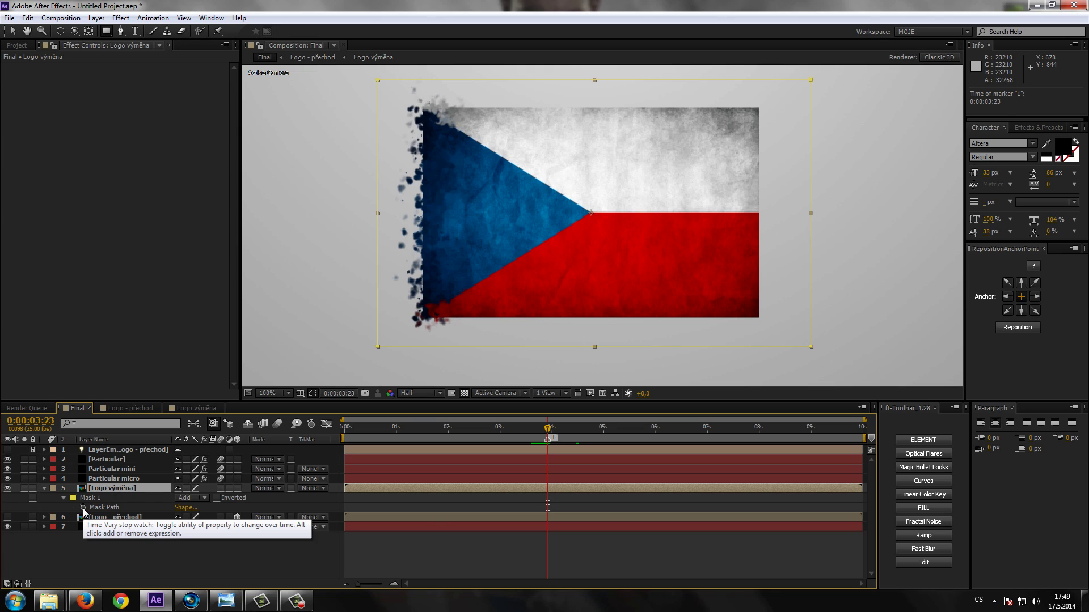
Add a Mask Path keyframe at the marker and move the time to 0:00:05:20.
{"action": "left_click", "coordinate": [82, 507]}
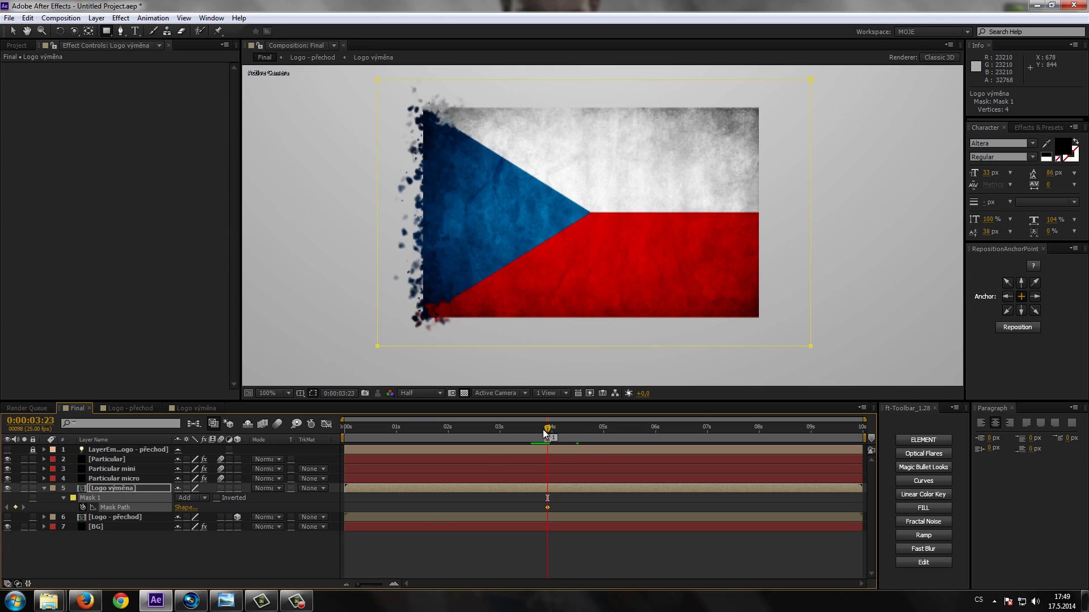
{"action": "left_click_drag", "start_coordinate": [543, 430], "coordinate": [668, 436]}
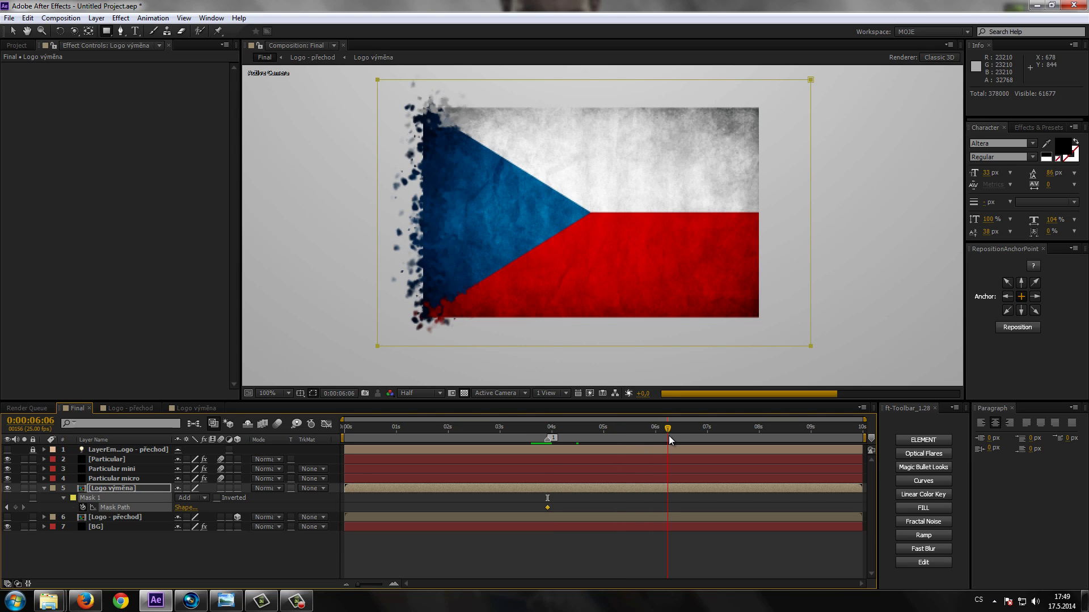
{"action": "mouse_move", "coordinate": [668, 435]}
{"action": "left_mouse_down"}
{"action": "mouse_move", "coordinate": [628, 433]}
{"action": "mouse_move", "coordinate": [642, 435]}
{"action": "left_mouse_up"}
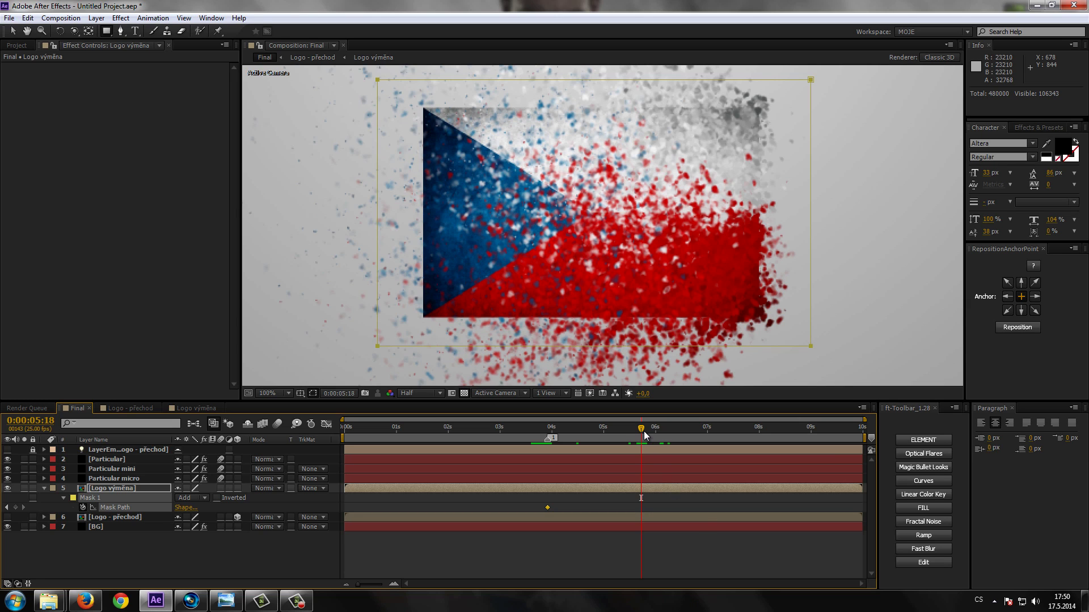
{"action": "left_click_drag", "start_coordinate": [644, 435], "coordinate": [650, 437]}
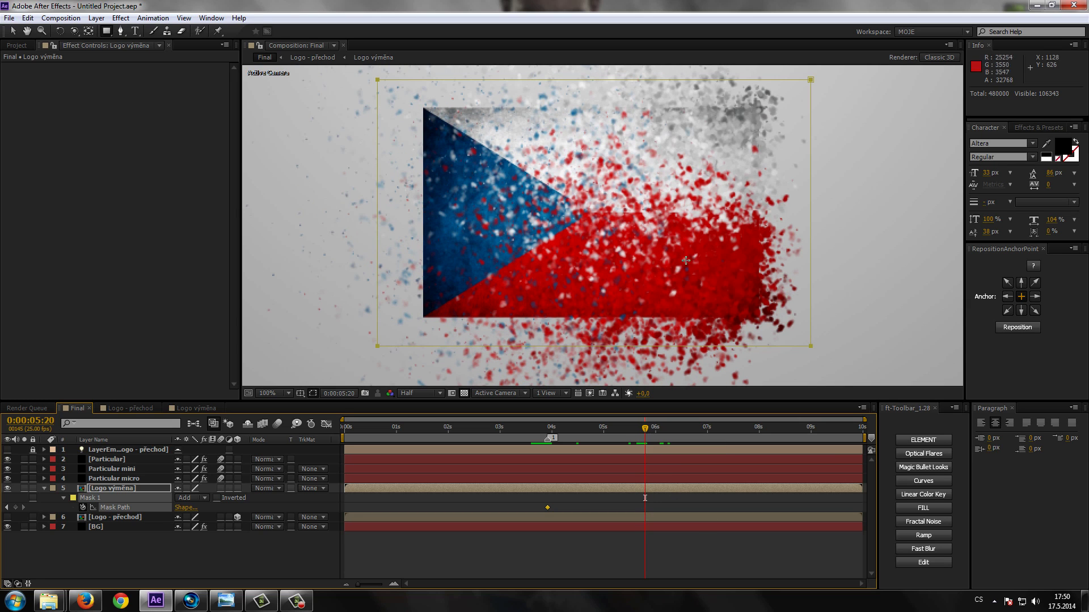
Narrow Mask 1 to about 49% width with Free Transform, then scrub to 0:00:04:22.
{"action": "key", "text": "comma"}
{"action": "scroll", "coordinate": [643, 288], "scroll_direction": "up", "scroll_amount": 2}
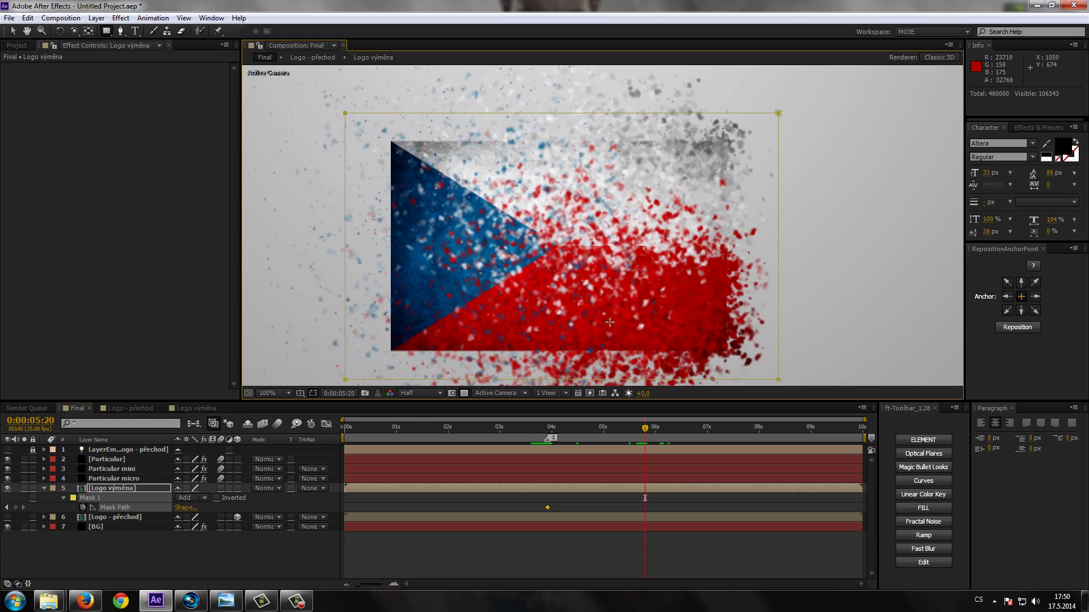
{"action": "scroll", "coordinate": [658, 281], "scroll_direction": "up", "scroll_amount": 2}
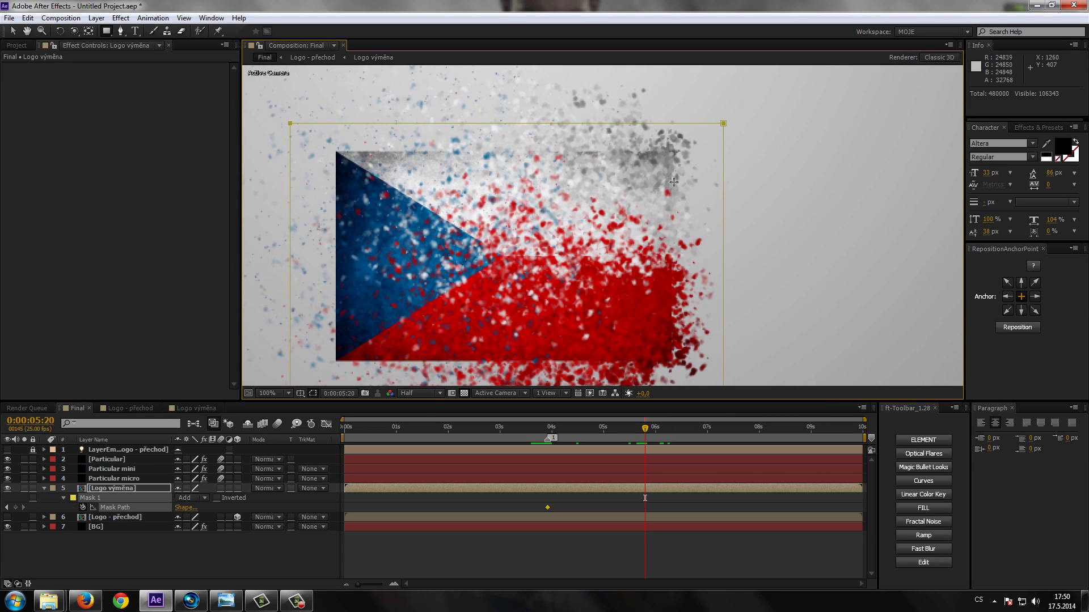
{"action": "scroll", "coordinate": [635, 238], "scroll_direction": "up", "scroll_amount": 2}
{"action": "scroll", "coordinate": [626, 224], "scroll_direction": "down", "scroll_amount": 2}
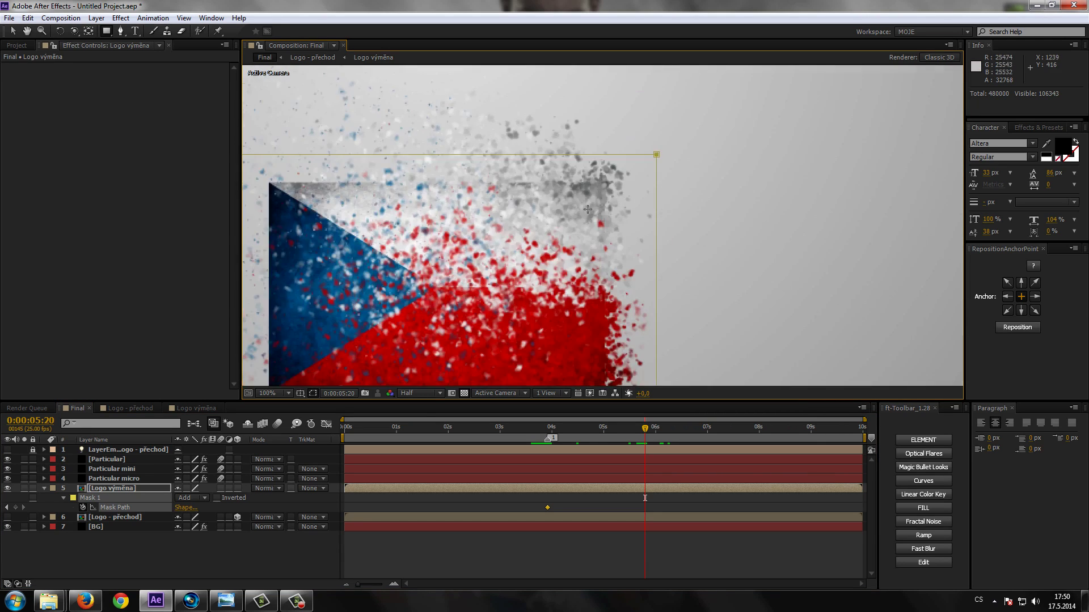
{"action": "left_click_drag", "start_coordinate": [567, 292], "coordinate": [591, 319]}
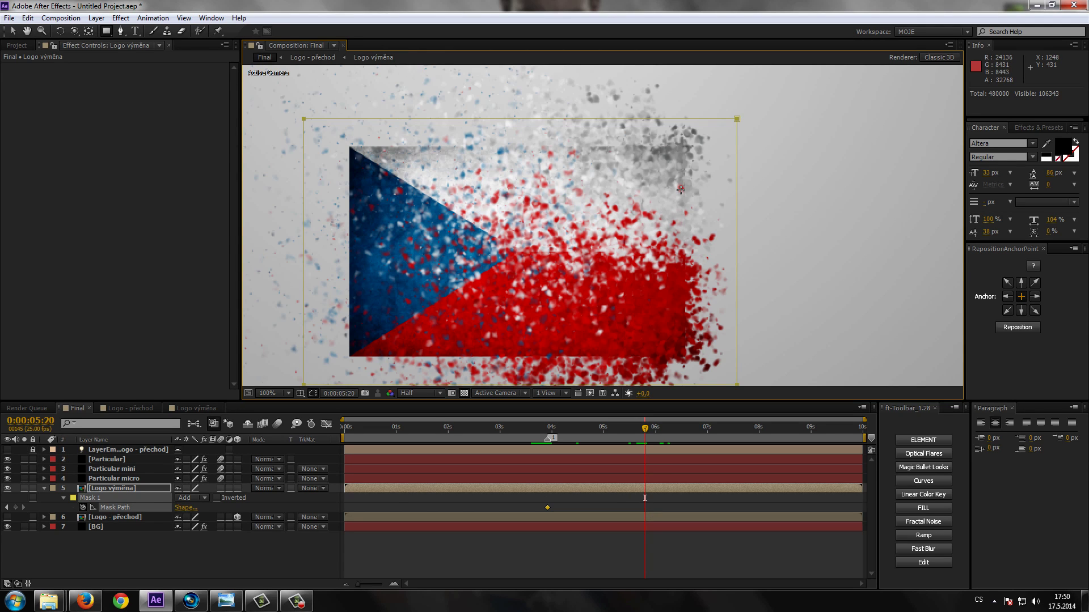
{"action": "key", "text": "comma"}
{"action": "key", "text": "period"}
{"action": "left_click", "coordinate": [13, 30]}
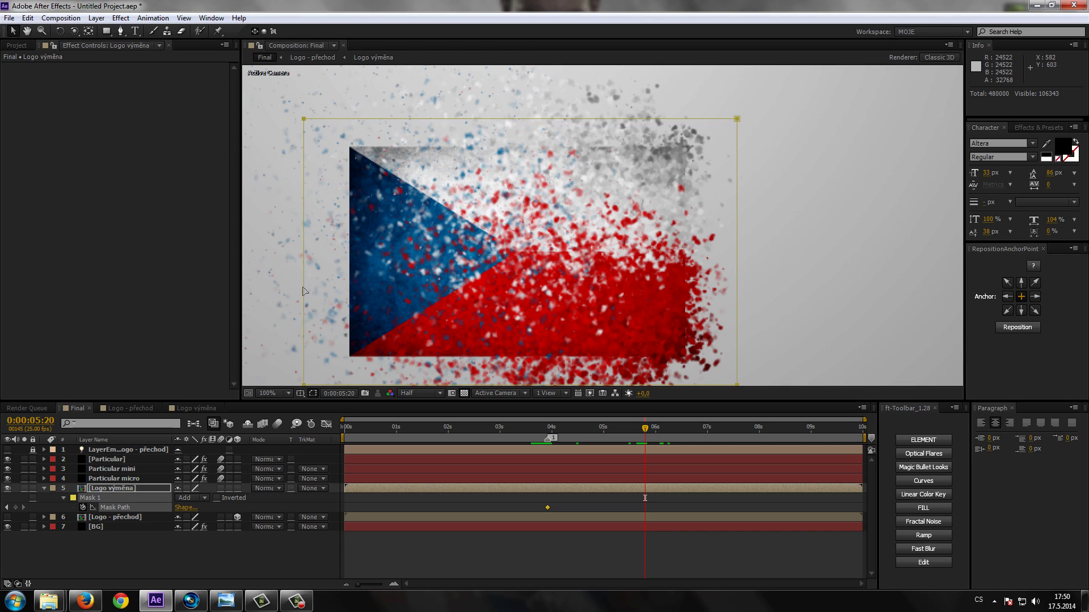
{"action": "double_click", "coordinate": [305, 296]}
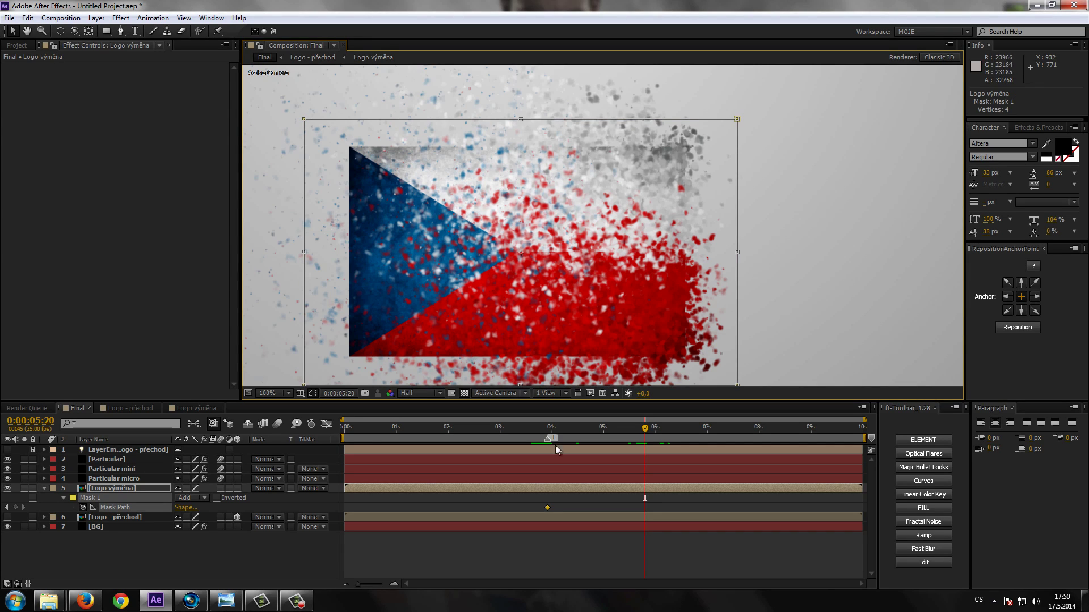
{"action": "scroll", "coordinate": [451, 239], "scroll_direction": "down", "scroll_amount": 2}
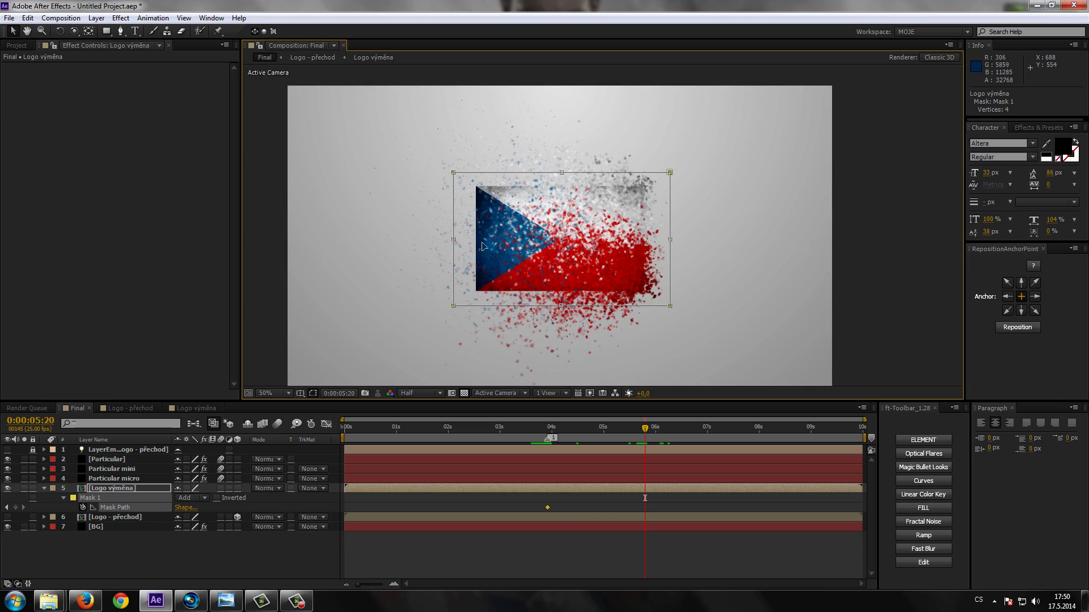
{"action": "left_click_drag", "start_coordinate": [451, 238], "coordinate": [659, 243]}
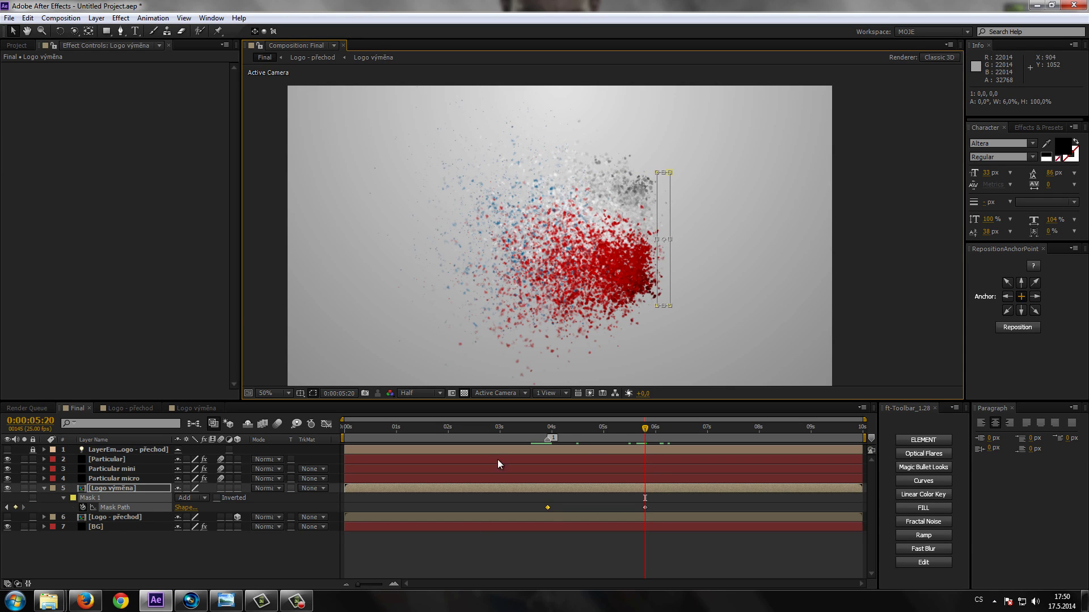
{"action": "left_click_drag", "start_coordinate": [645, 433], "coordinate": [597, 437]}
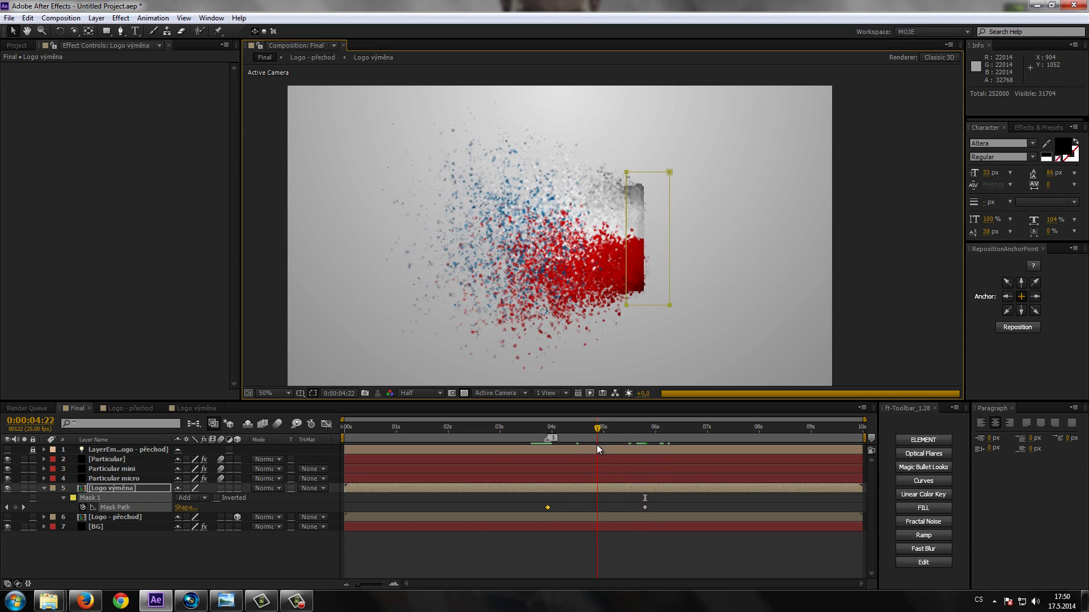
Solo the flag layer and set Mask 1's feather to 40 pixels.
{"action": "left_click", "coordinate": [24, 488]}
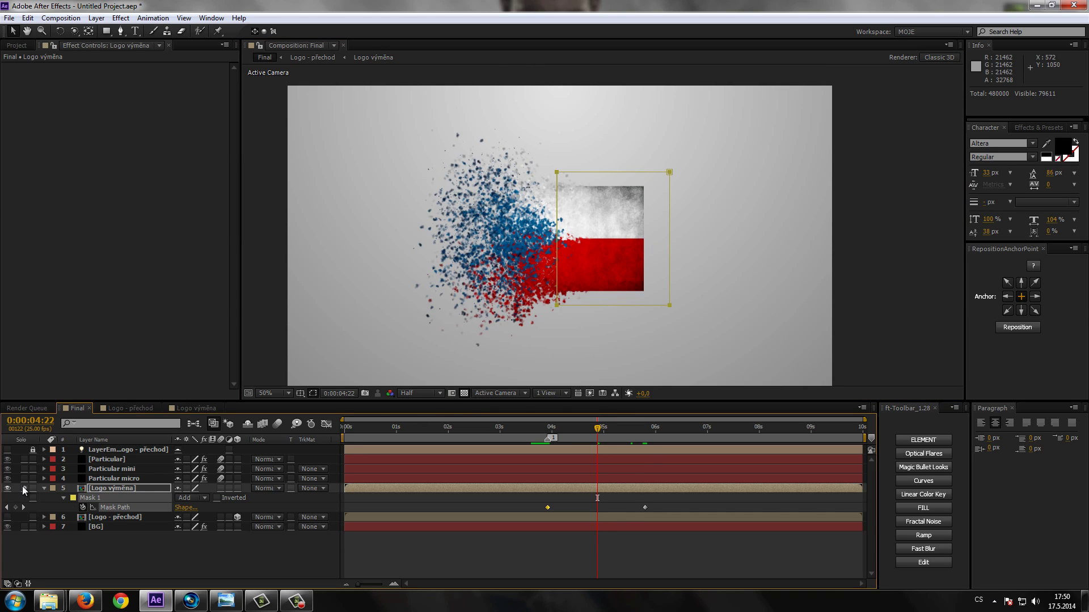
{"action": "mouse_move", "coordinate": [597, 435]}
{"action": "left_mouse_down"}
{"action": "mouse_move", "coordinate": [572, 434]}
{"action": "mouse_move", "coordinate": [597, 435]}
{"action": "left_mouse_up"}
{"action": "scroll", "coordinate": [533, 318], "scroll_direction": "up", "scroll_amount": 1}
{"action": "left_click_drag", "start_coordinate": [533, 318], "coordinate": [553, 315]}
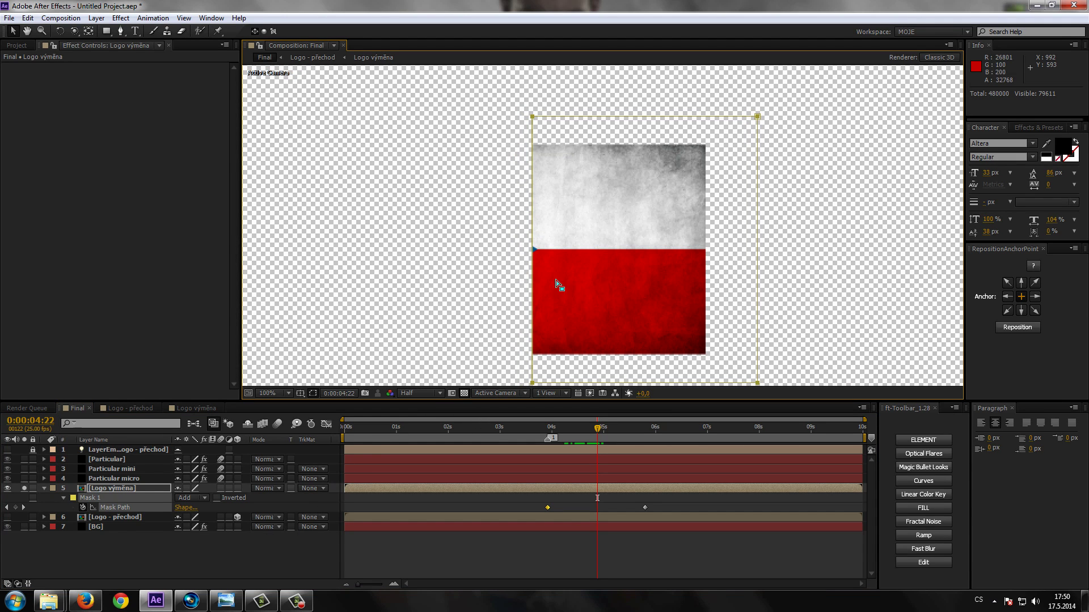
{"action": "left_click", "coordinate": [99, 497]}
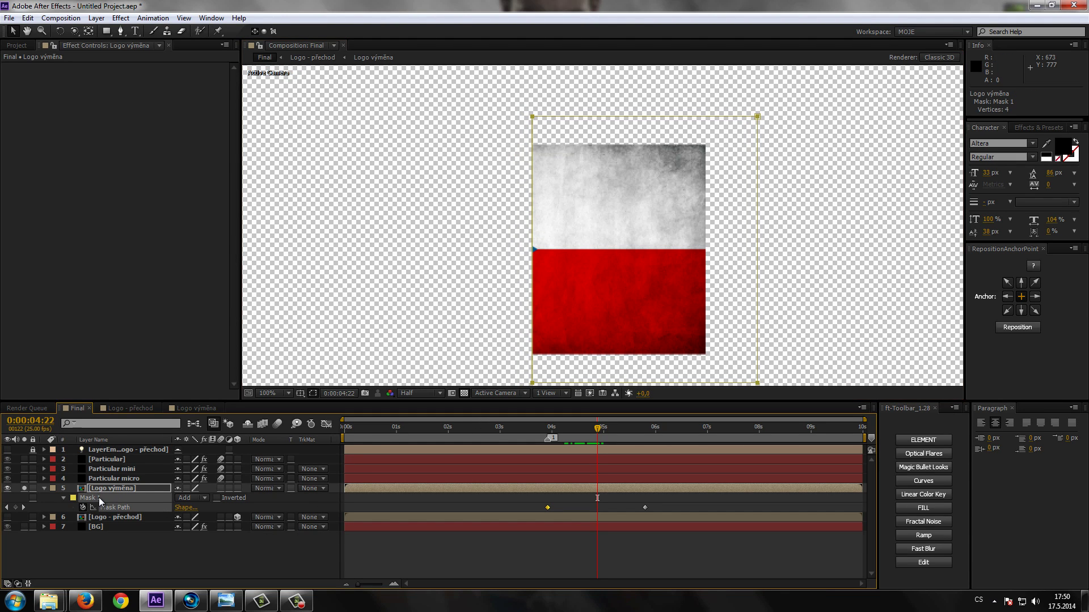
{"action": "key", "text": "f"}
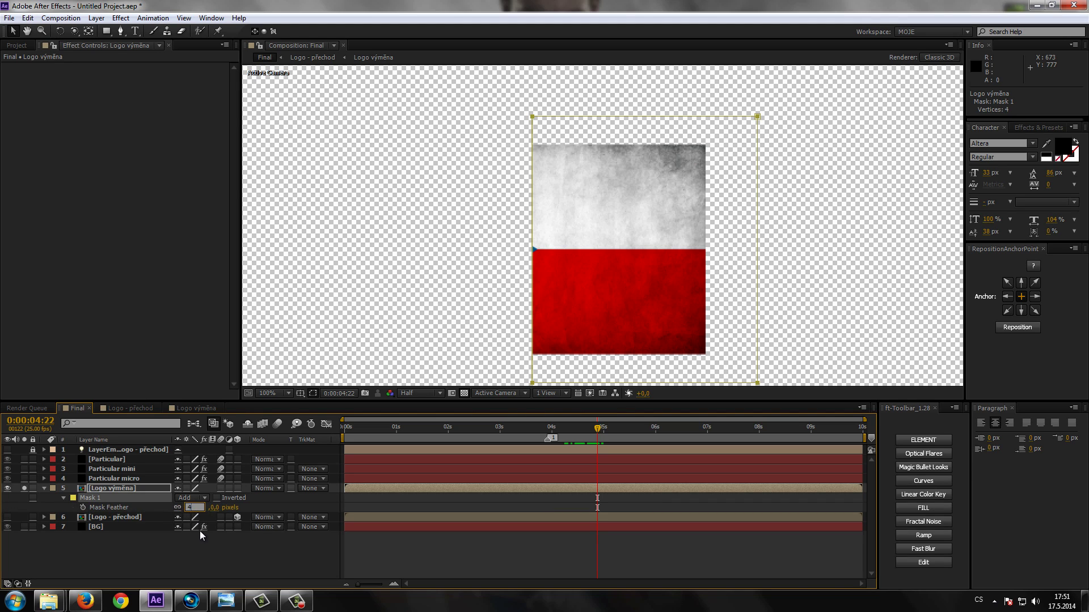
{"action": "type", "text": "0"}
{"action": "key", "text": "Return"}
{"action": "left_click", "coordinate": [169, 544]}
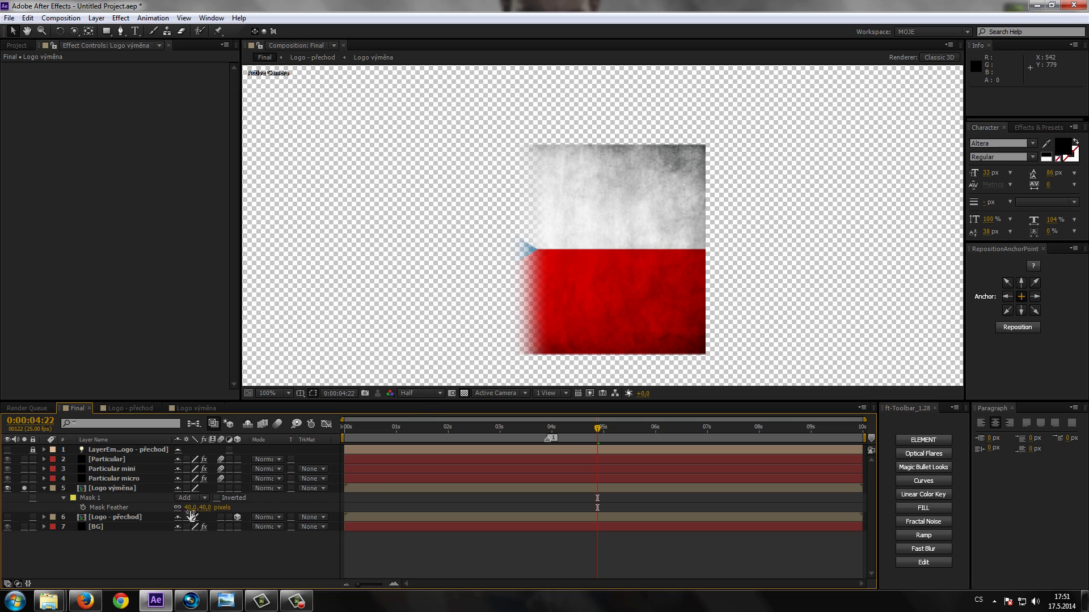
Try a 100-pixel mask feather, then set it back to 40.
{"action": "left_click", "coordinate": [189, 508]}
{"action": "type", "text": "100"}
{"action": "left_click", "coordinate": [286, 491]}
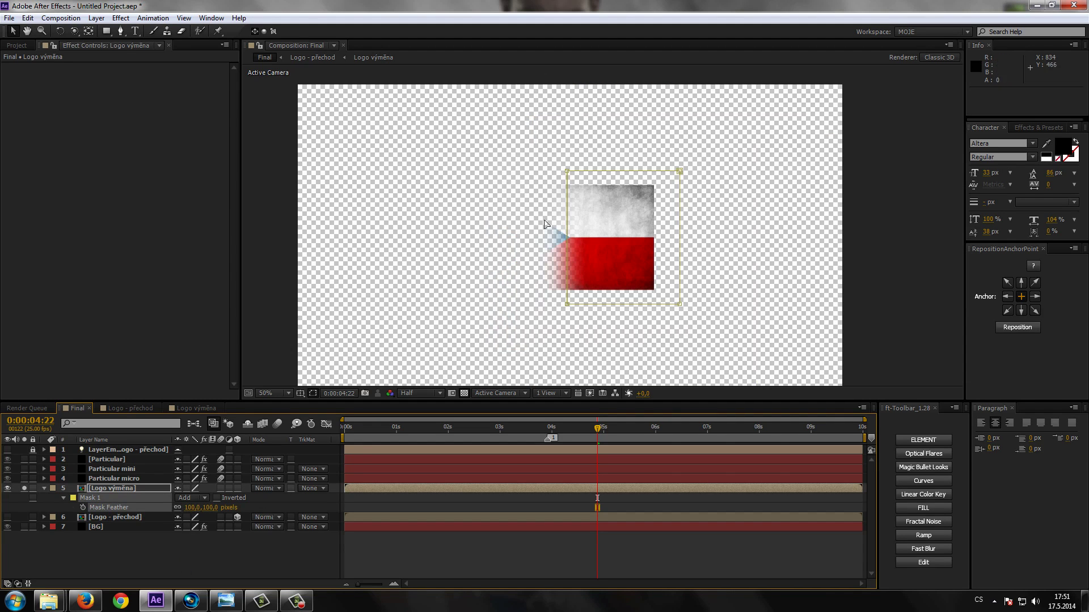
{"action": "key", "text": "comma"}
{"action": "key", "text": "comma"}
{"action": "left_click", "coordinate": [193, 507]}
{"action": "type", "text": "40"}
{"action": "key", "text": "Return"}
{"action": "scroll", "coordinate": [564, 302], "scroll_direction": "up", "scroll_amount": 2}
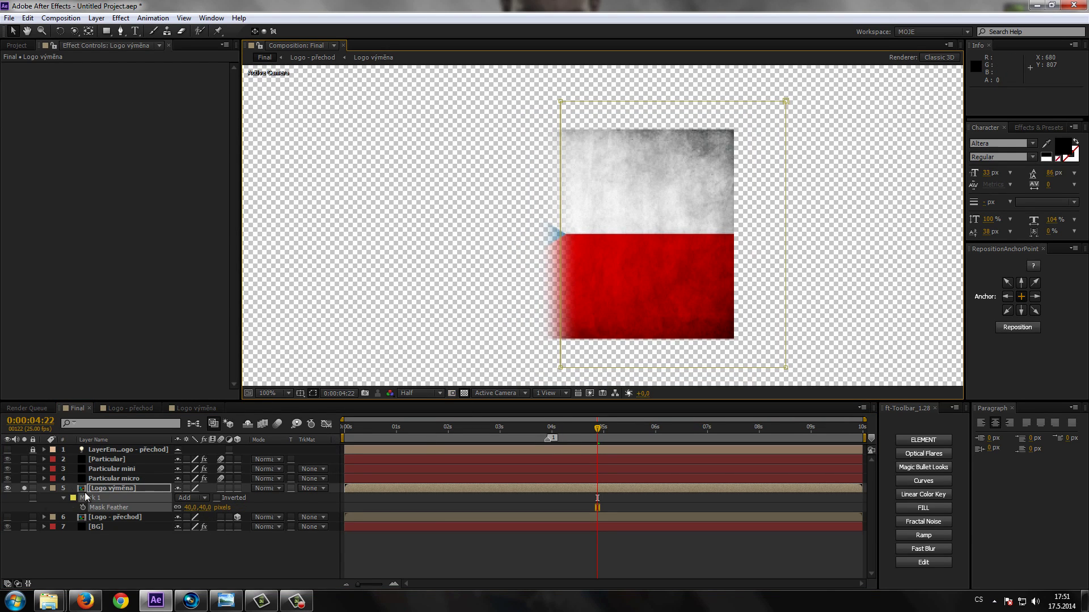
Unsolo the flag and step frame by frame around 0:00:04:00 to review the feathered dissolve.
{"action": "left_click", "coordinate": [24, 488]}
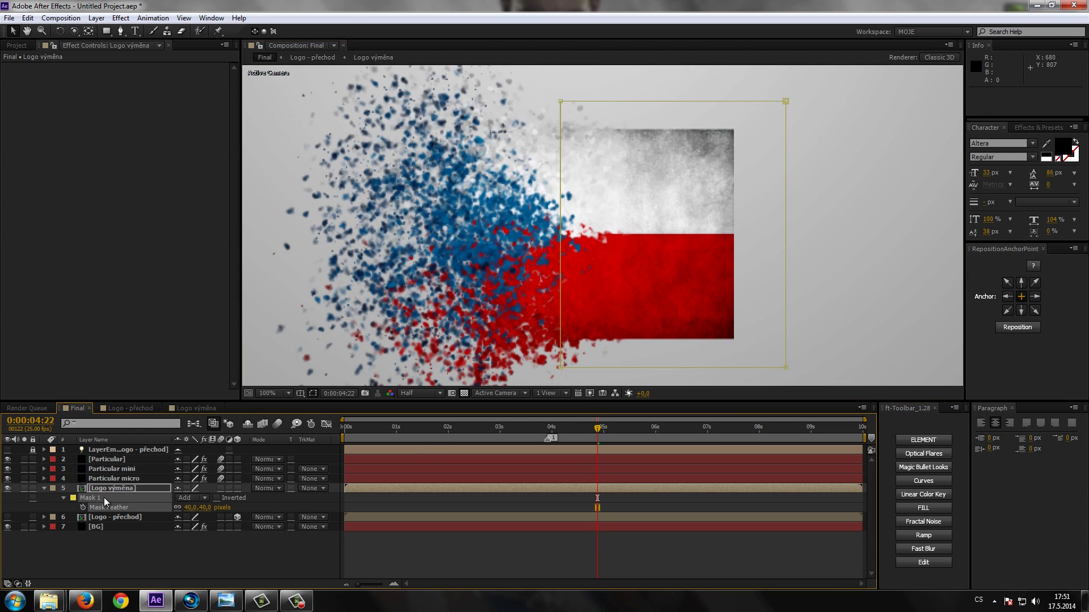
{"action": "left_click", "coordinate": [549, 435]}
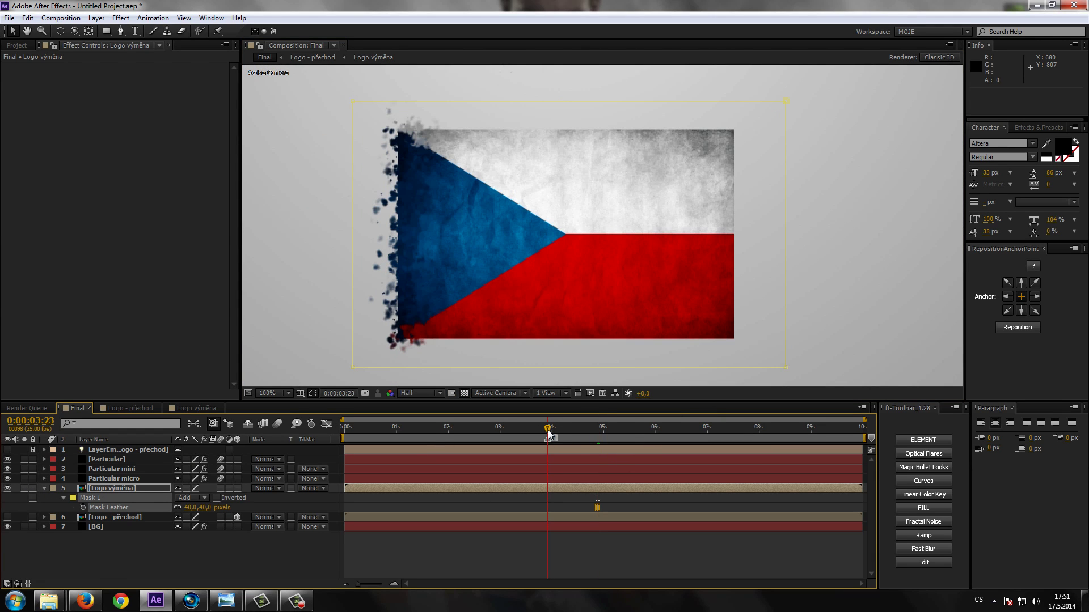
{"action": "left_click_drag", "start_coordinate": [549, 435], "coordinate": [553, 435]}
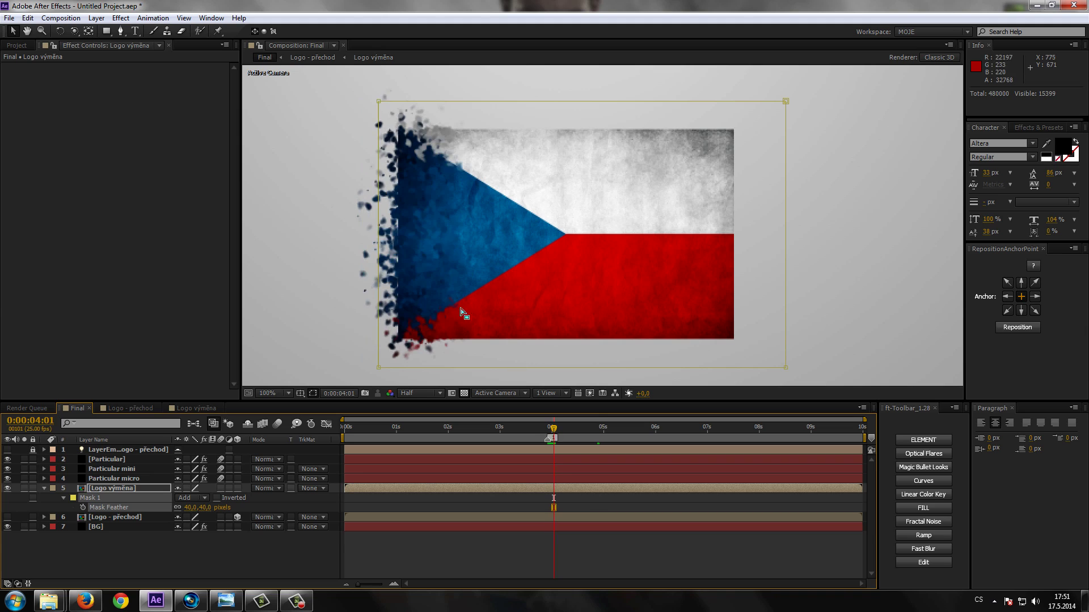
{"action": "mouse_move", "coordinate": [448, 321]}
{"action": "left_mouse_down"}
{"action": "mouse_move", "coordinate": [586, 289]}
{"action": "mouse_move", "coordinate": [593, 278]}
{"action": "left_mouse_up"}
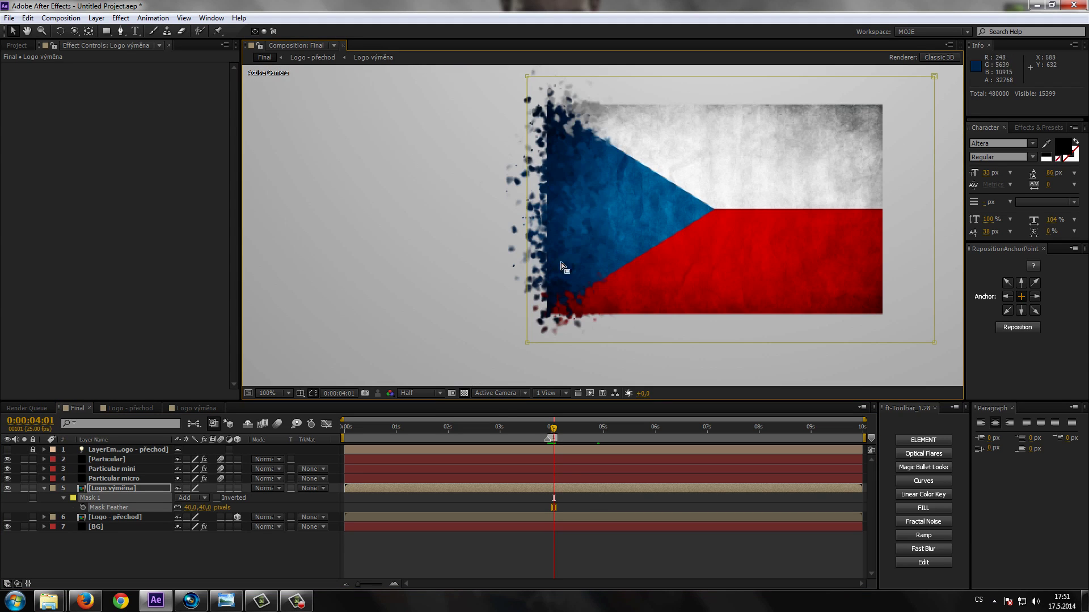
{"action": "key", "text": "Page_Down"}
{"action": "key", "text": "Page_Down"}
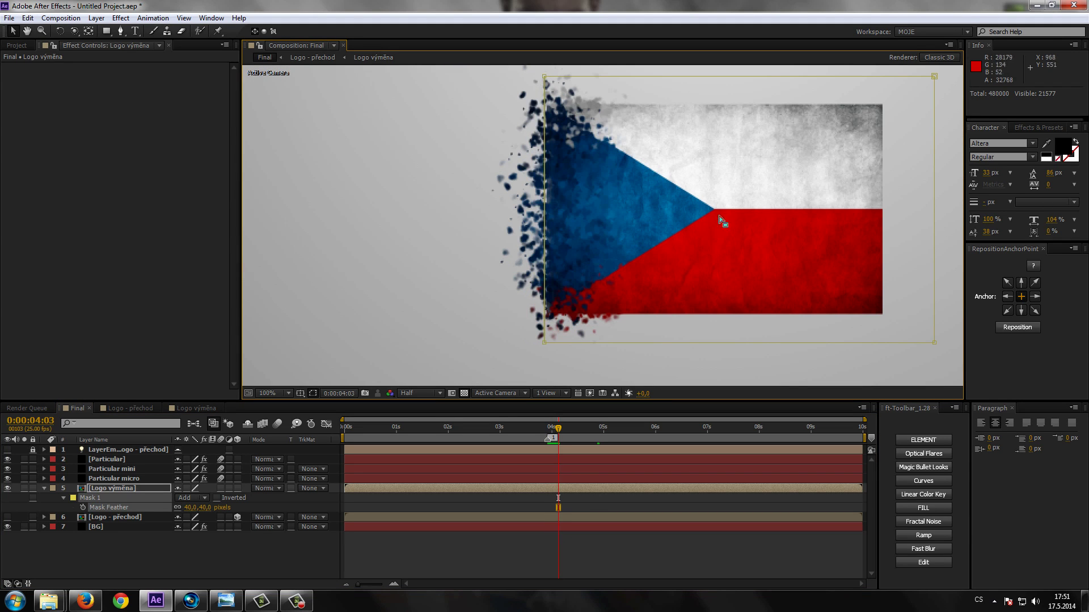
{"action": "key", "text": "Page_Down"}
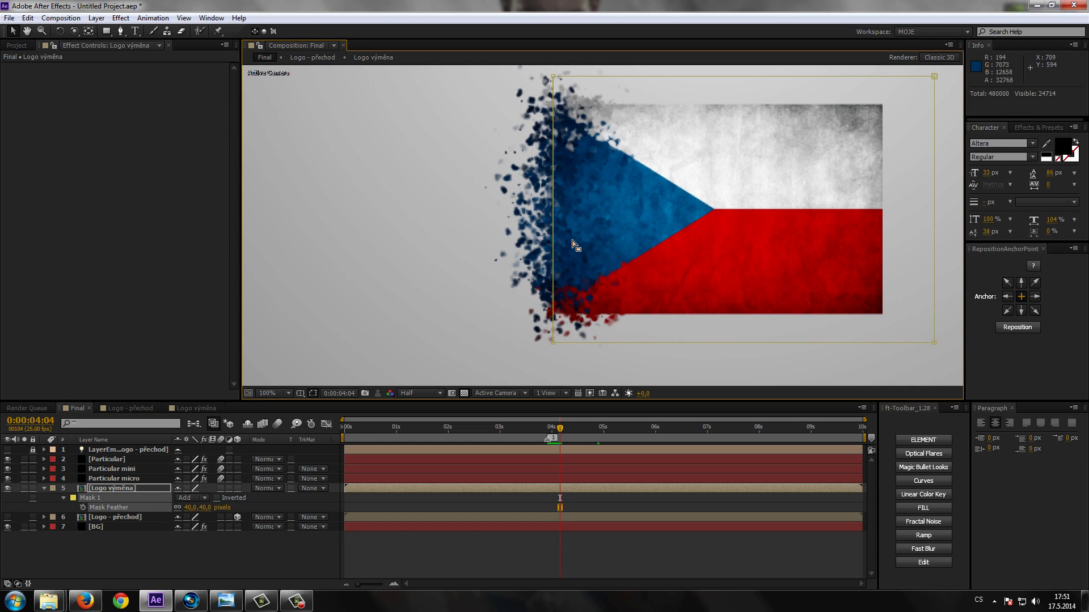
{"action": "key", "text": "Page_Up"}
{"action": "key", "text": "Page_Up"}
{"action": "key", "text": "Page_Up"}
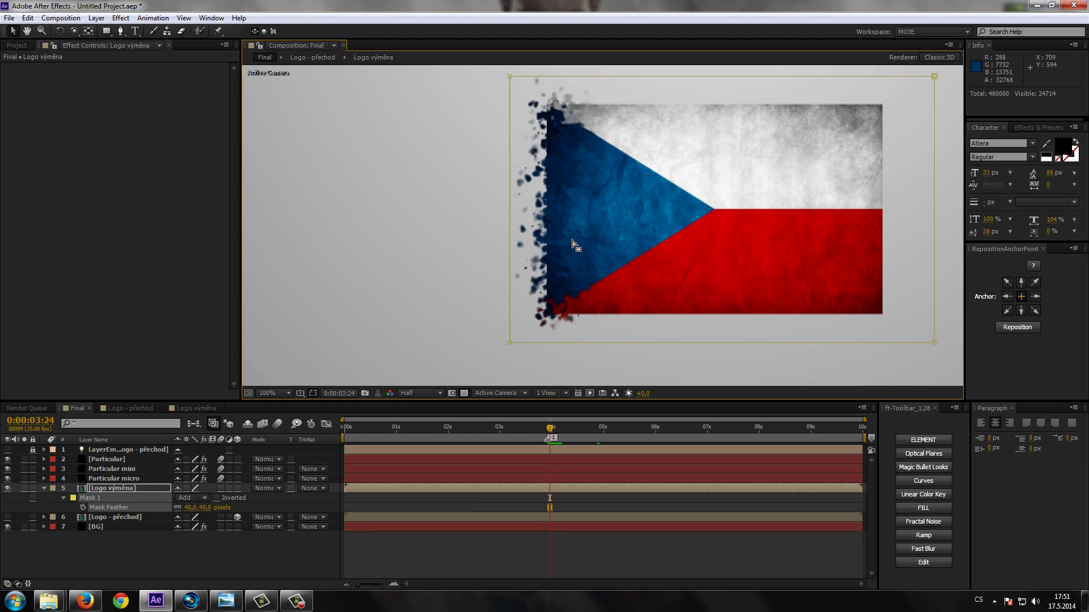
{"action": "key", "text": "Page_Up"}
{"action": "key", "text": "Page_Down"}
{"action": "key", "text": "Page_Down"}
{"action": "key", "text": "Page_Down"}
{"action": "key", "text": "Page_Up"}
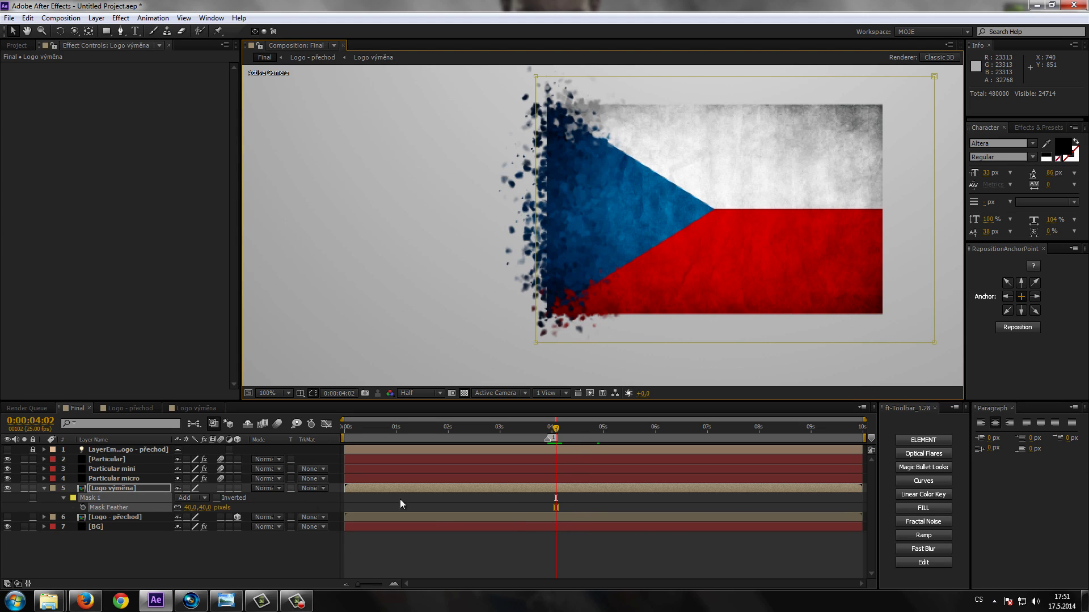
{"action": "left_click", "coordinate": [509, 487]}
Move Mask 1's first path keyframe from 0:00:03:23 to 0:00:03:22 and view at 50%.
{"action": "key", "text": "m"}
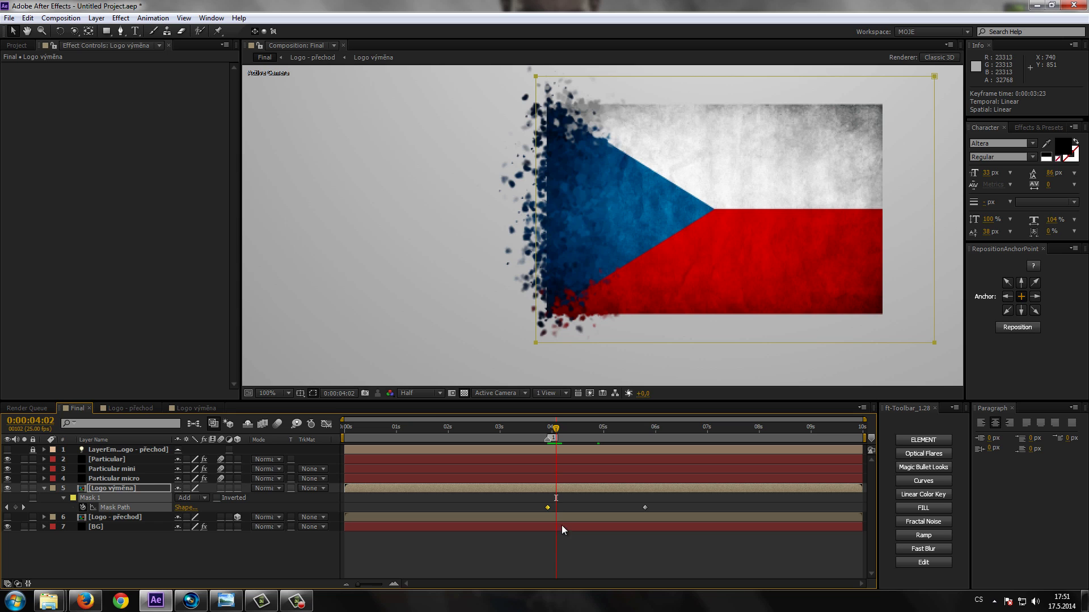
{"action": "left_click_drag", "start_coordinate": [560, 321], "coordinate": [544, 311]}
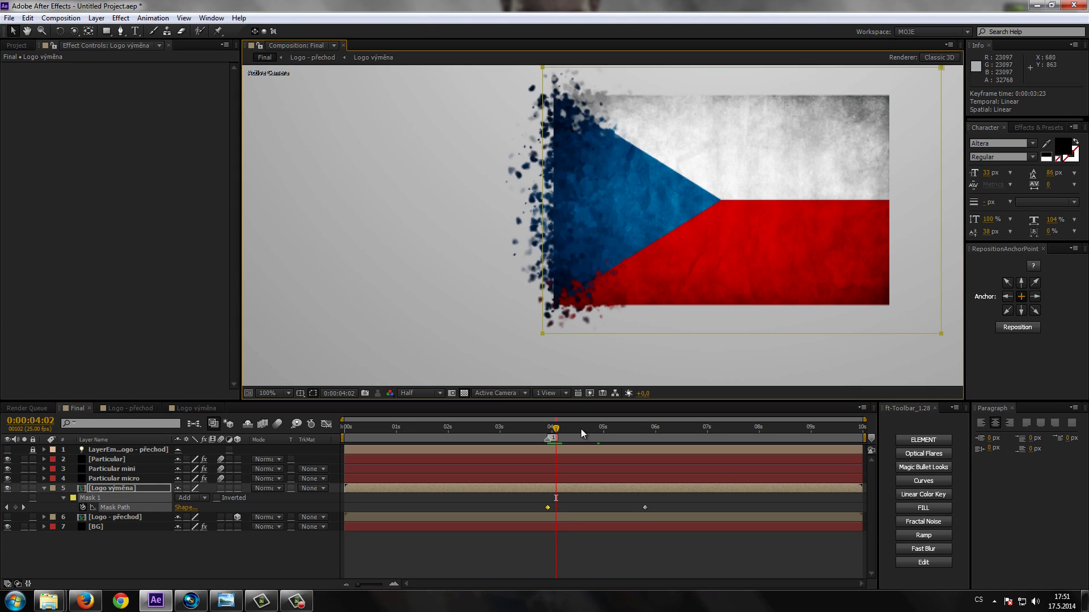
{"action": "left_click_drag", "start_coordinate": [549, 509], "coordinate": [547, 508]}
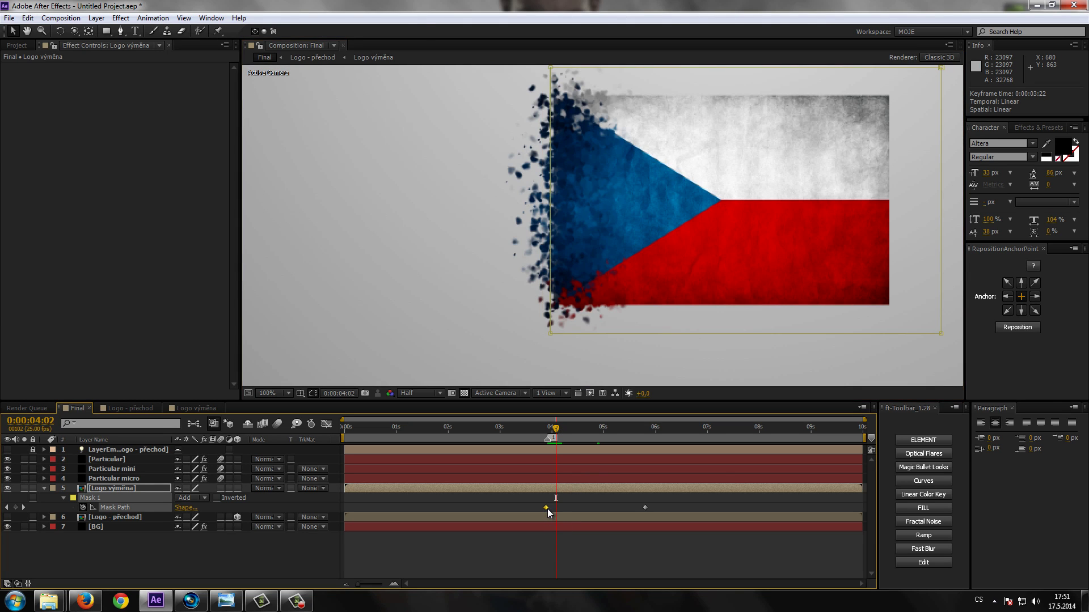
{"action": "key", "text": "Page_Up"}
{"action": "key", "text": "Page_Up"}
{"action": "key", "text": "Page_Up"}
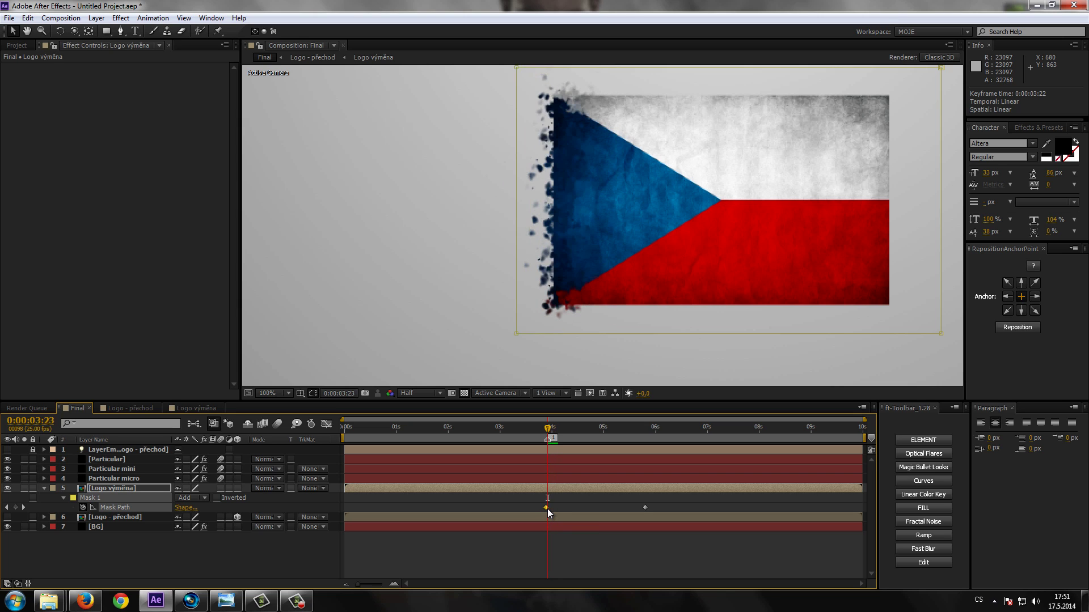
{"action": "key", "text": "Page_Down"}
{"action": "key", "text": "Page_Down"}
{"action": "key", "text": "Page_Down"}
{"action": "key", "text": "Page_Down"}
{"action": "key", "text": "Page_Down"}
{"action": "left_click_drag", "start_coordinate": [620, 292], "coordinate": [511, 319]}
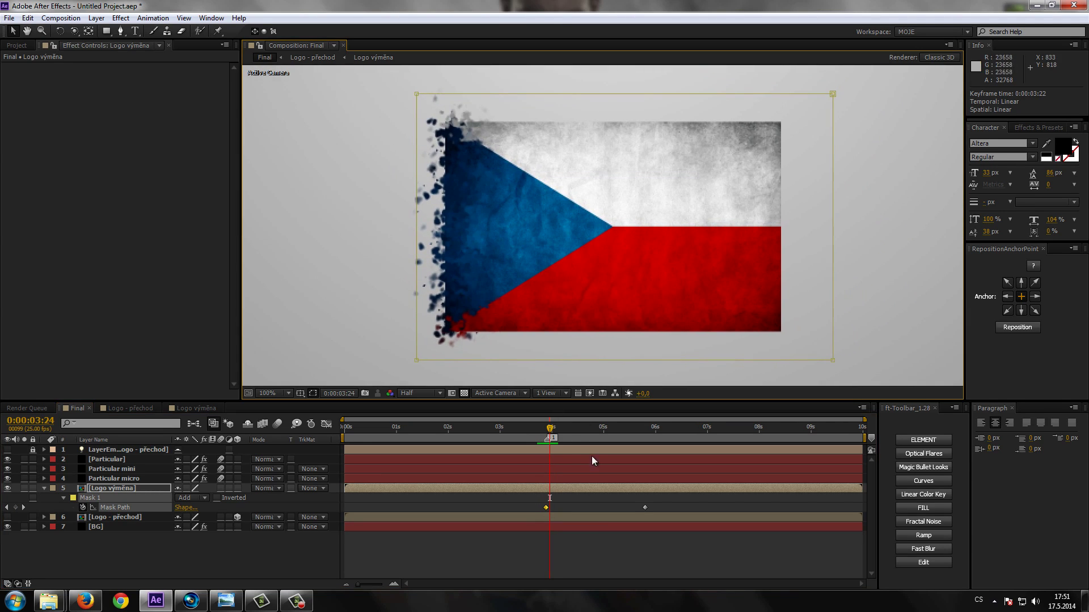
{"action": "key", "text": "shift+1"}
{"action": "key", "text": "comma"}
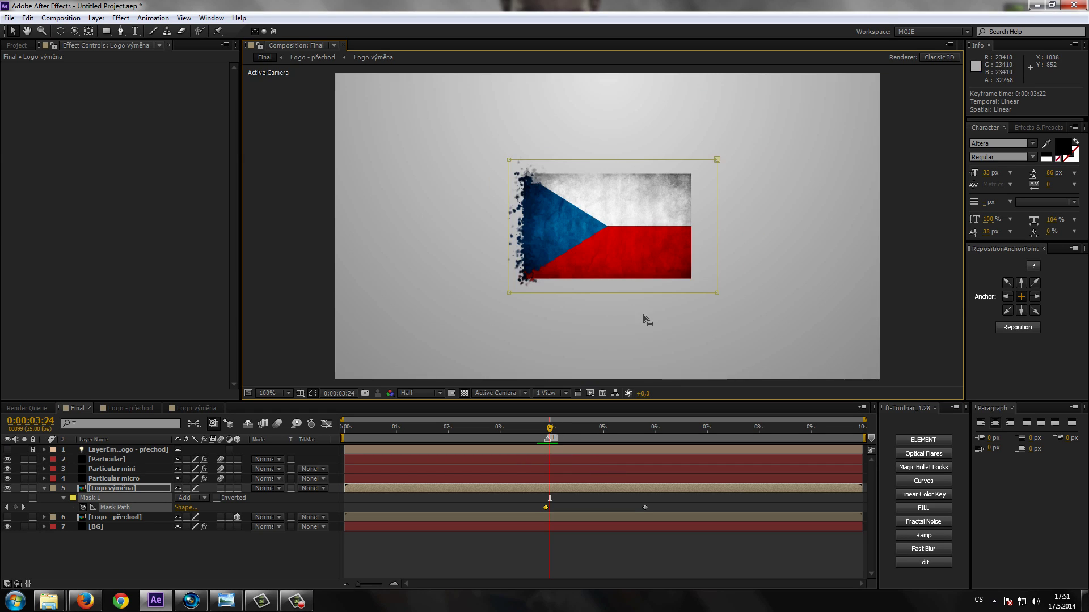
{"action": "key", "text": "period"}
{"action": "key", "text": "comma"}
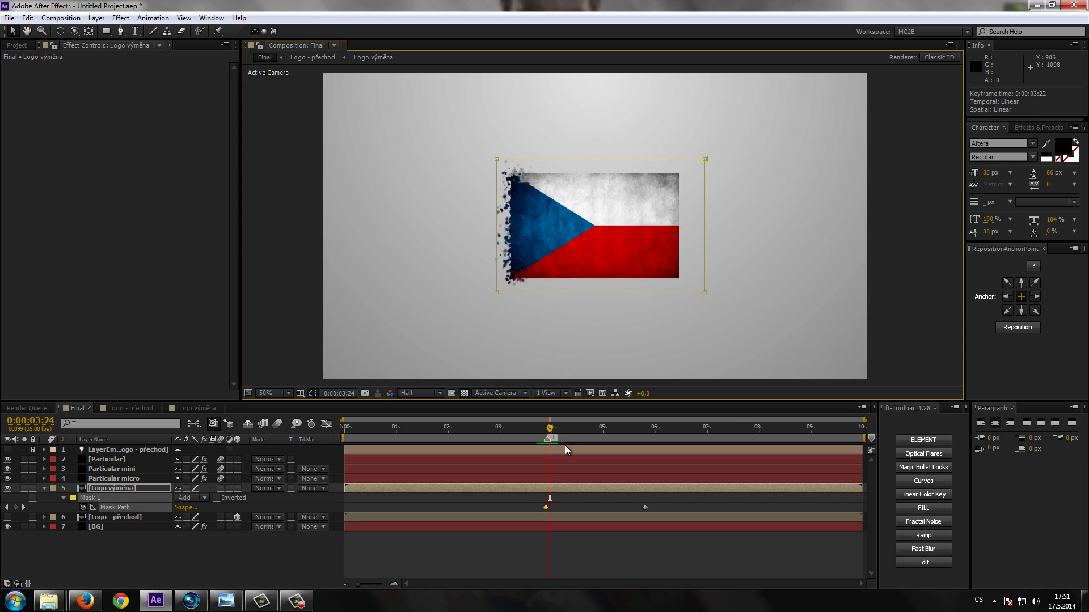
Scrub to about 0:00:05:13 at 100% zoom and step frame by frame through the flag's disintegration.
{"action": "left_click_drag", "start_coordinate": [550, 431], "coordinate": [637, 435]}
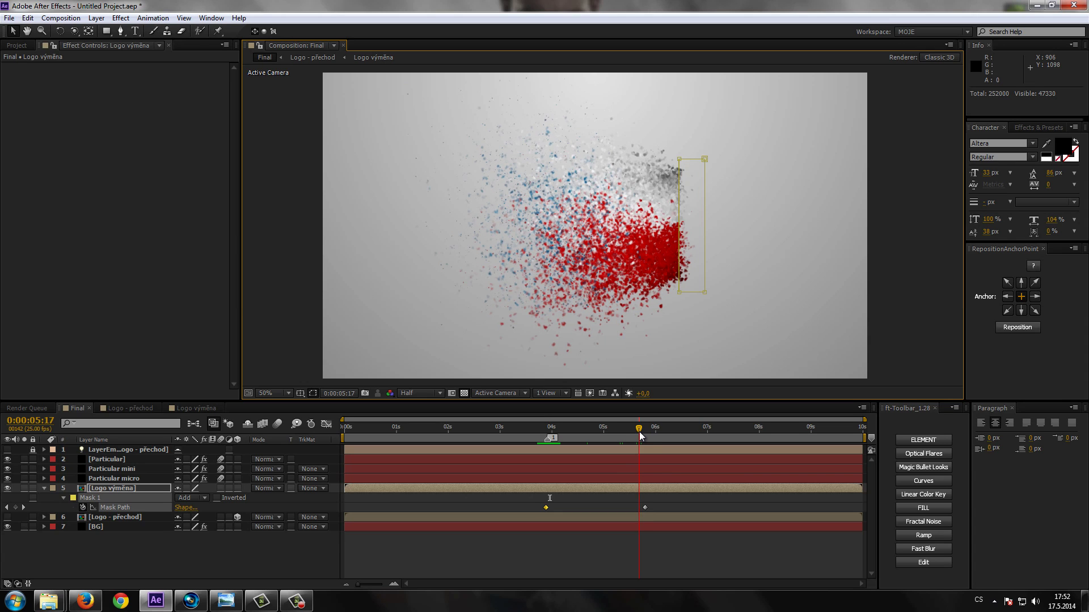
{"action": "key", "text": "slash"}
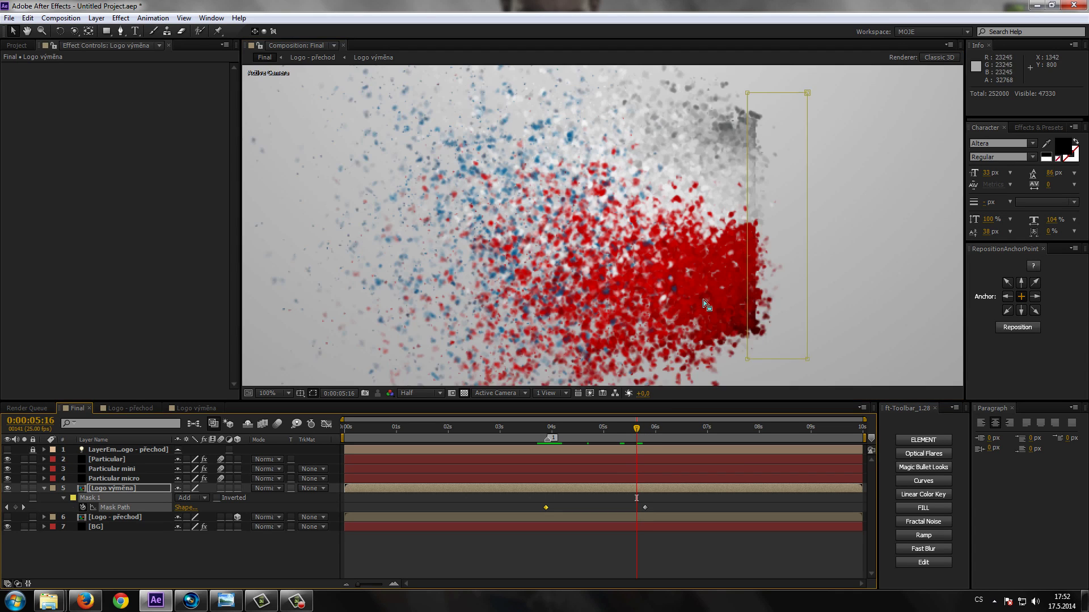
{"action": "left_click_drag", "start_coordinate": [765, 376], "coordinate": [665, 396]}
{"action": "key", "text": "Page_Down"}
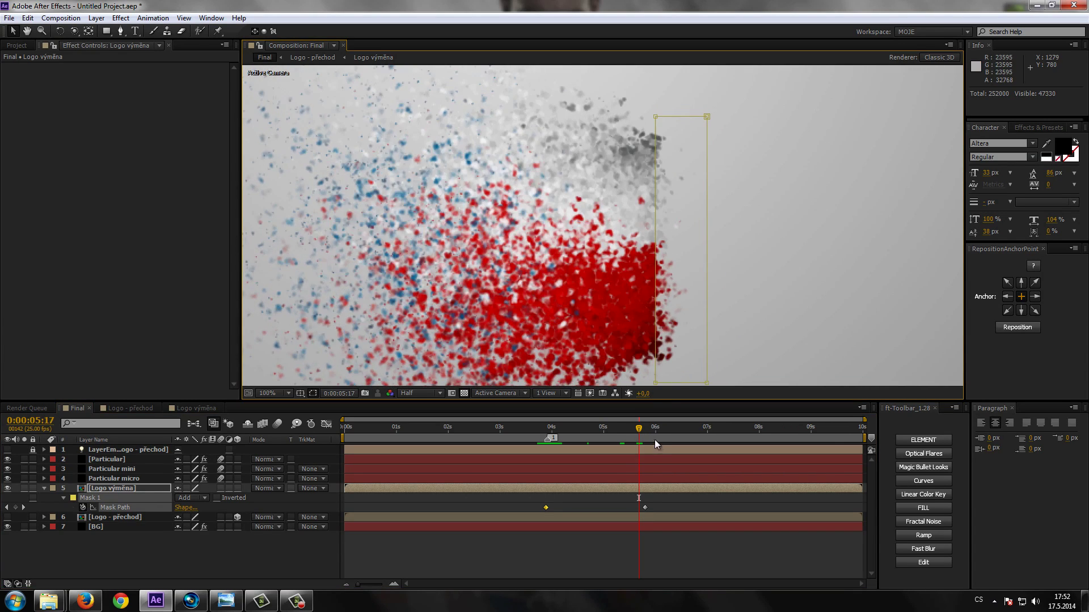
{"action": "key", "text": "Page_Down"}
{"action": "key", "text": "Page_Up"}
{"action": "key", "text": "Page_Up"}
{"action": "key", "text": "Page_Up"}
{"action": "key", "text": "Page_Up"}
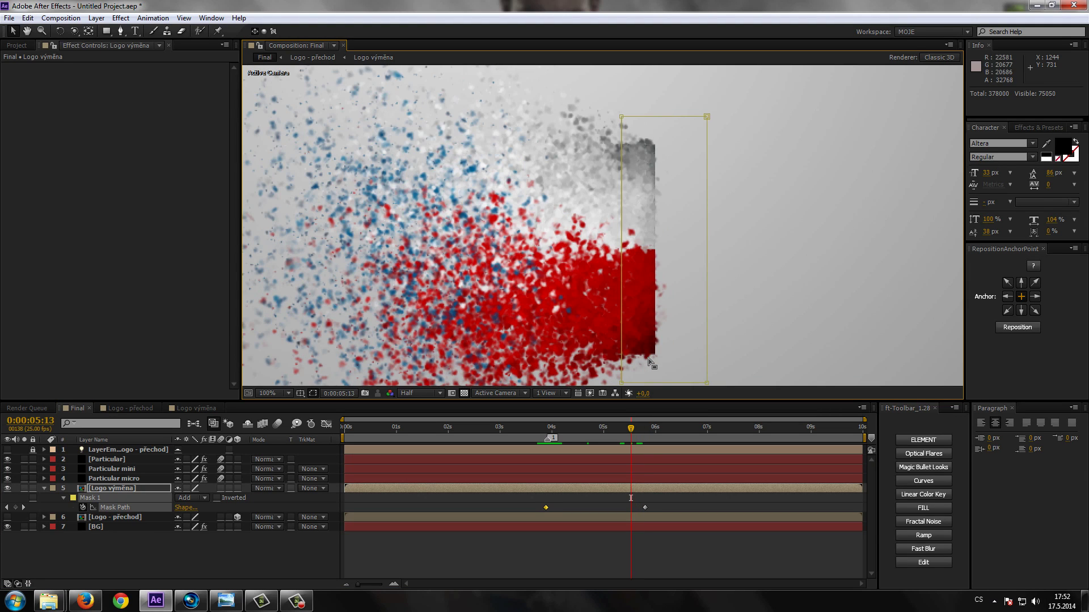
{"action": "key", "text": "Page_Up"}
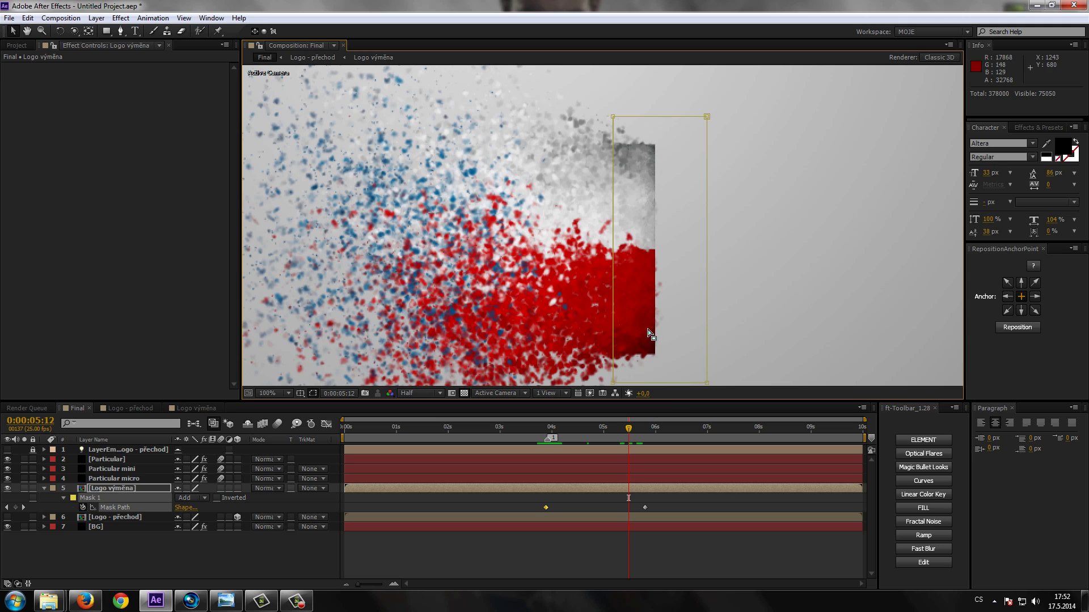
{"action": "key", "text": "Page_Up"}
{"action": "key", "text": "Page_Down"}
{"action": "key", "text": "Page_Down"}
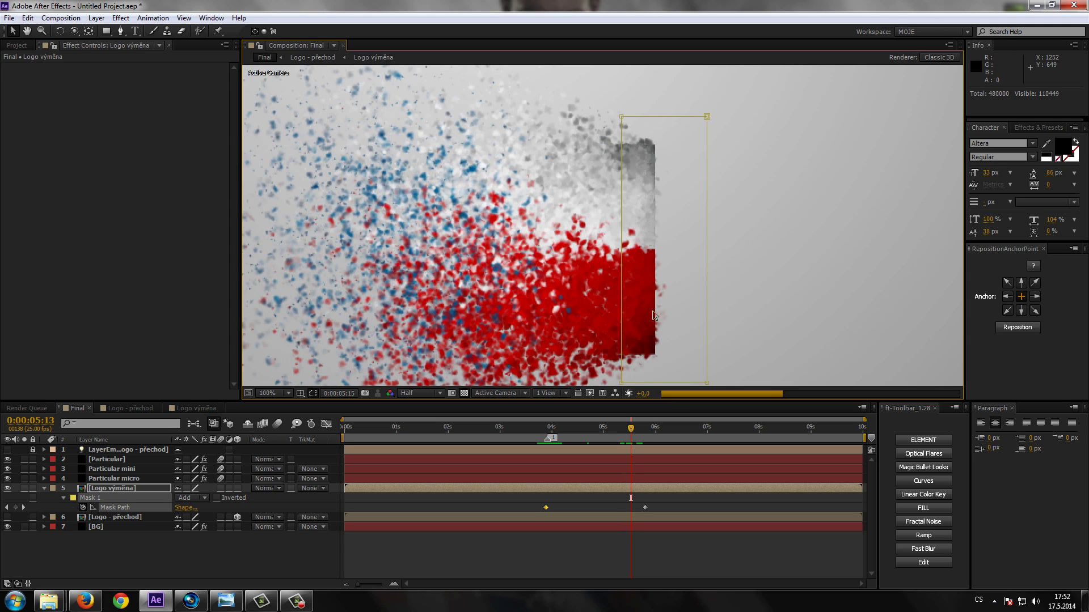
{"action": "key", "text": "Page_Down"}
{"action": "key", "text": "Page_Down"}
{"action": "key", "text": "Page_Down"}
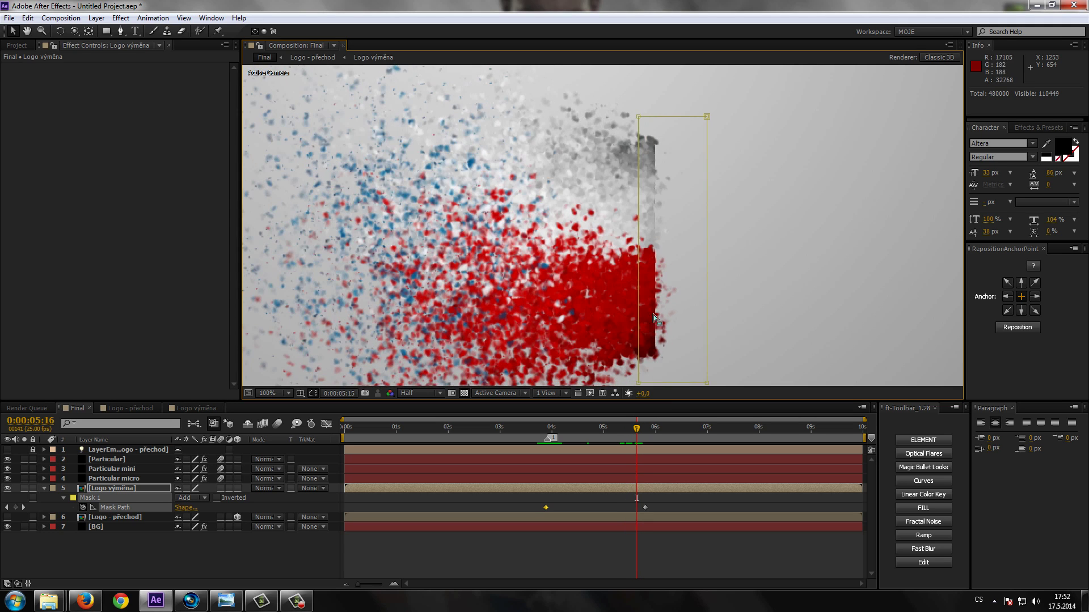
{"action": "key", "text": "Page_Down"}
Zoom the viewer out and back to 50%, then bring up the preview resolution options.
{"action": "key", "text": "comma"}
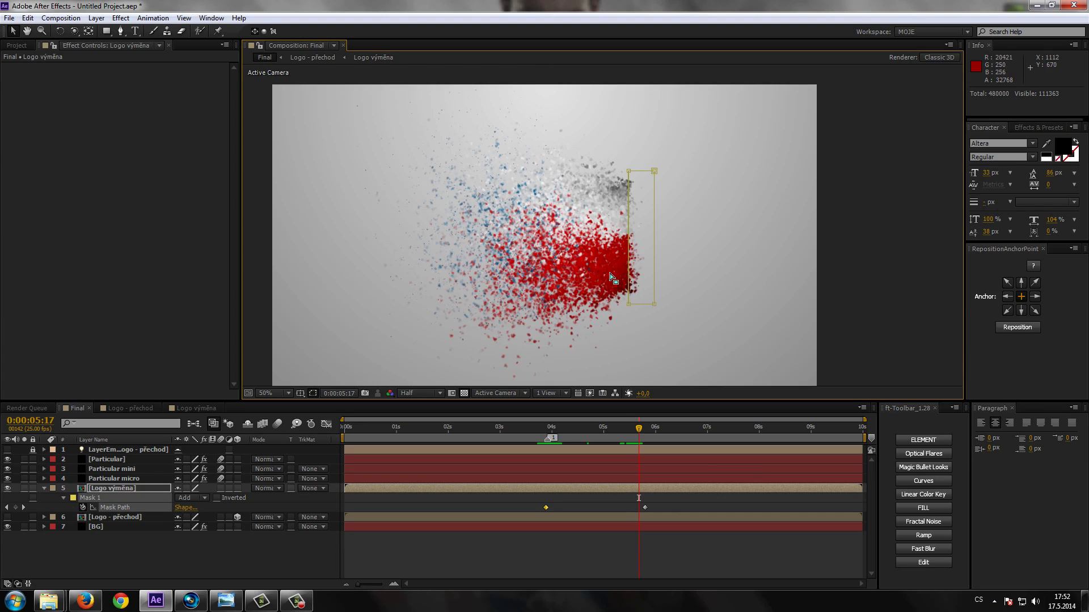
{"action": "key", "text": "comma"}
{"action": "key", "text": "period"}
{"action": "key", "text": "period"}
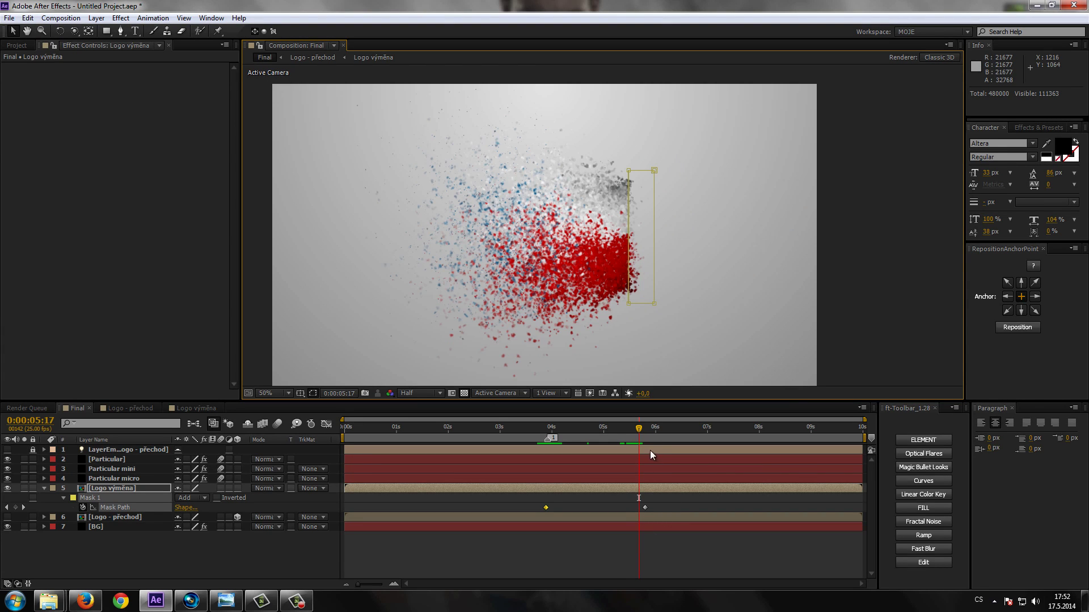
{"action": "left_click", "coordinate": [422, 392]}
Preview at Quarter resolution, inspect frame 0:00:04:17, then scrub to the end where the particles vanish.
{"action": "left_click", "coordinate": [429, 461]}
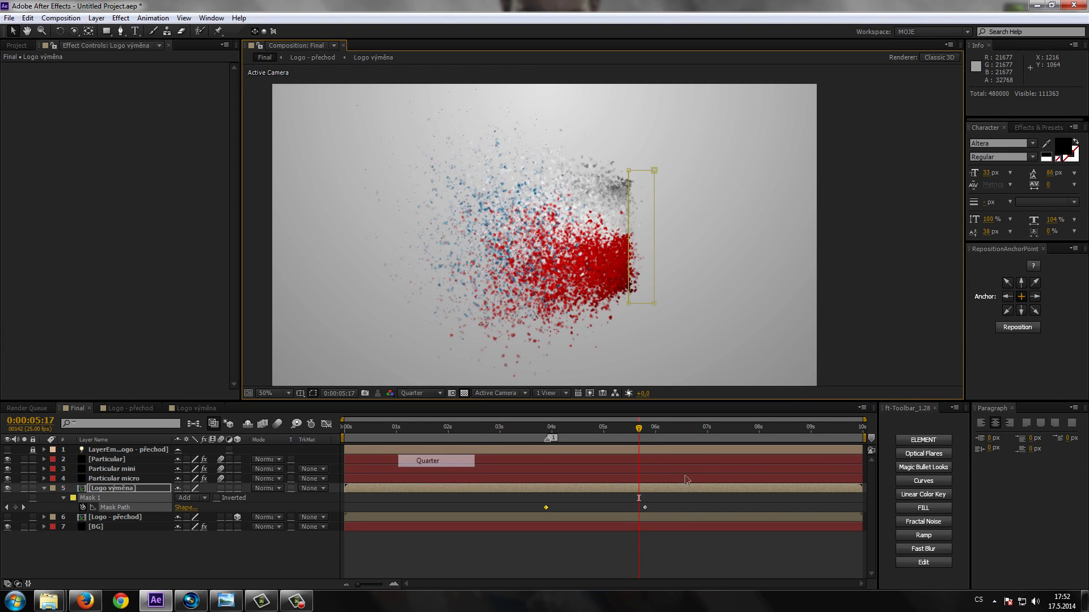
{"action": "left_click_drag", "start_coordinate": [559, 446], "coordinate": [525, 446]}
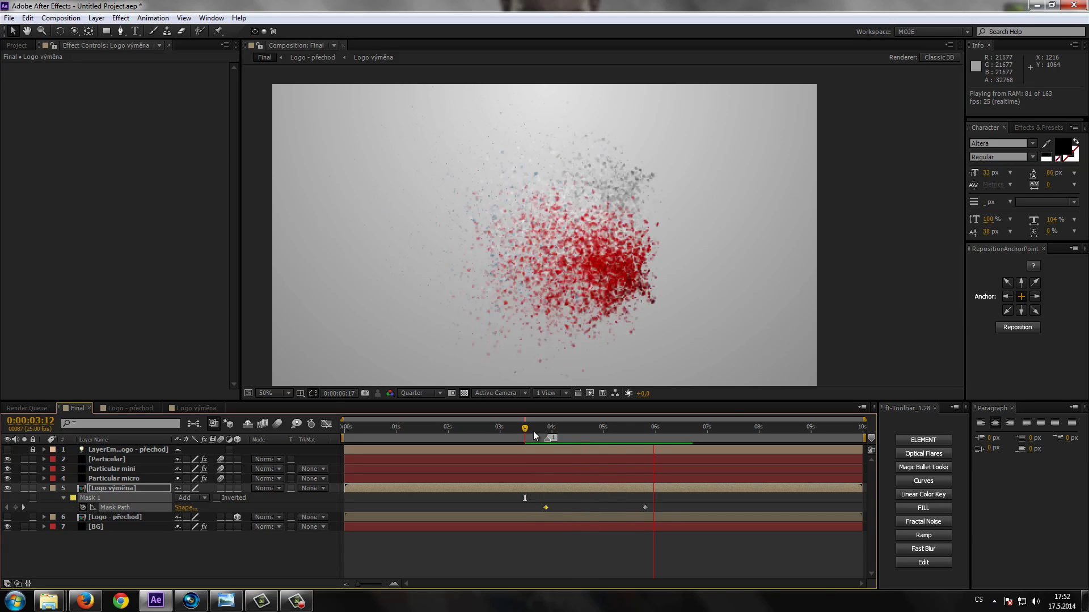
{"action": "mouse_move", "coordinate": [573, 433]}
{"action": "left_mouse_down"}
{"action": "mouse_move", "coordinate": [708, 448]}
{"action": "mouse_move", "coordinate": [715, 413]}
{"action": "left_mouse_up"}
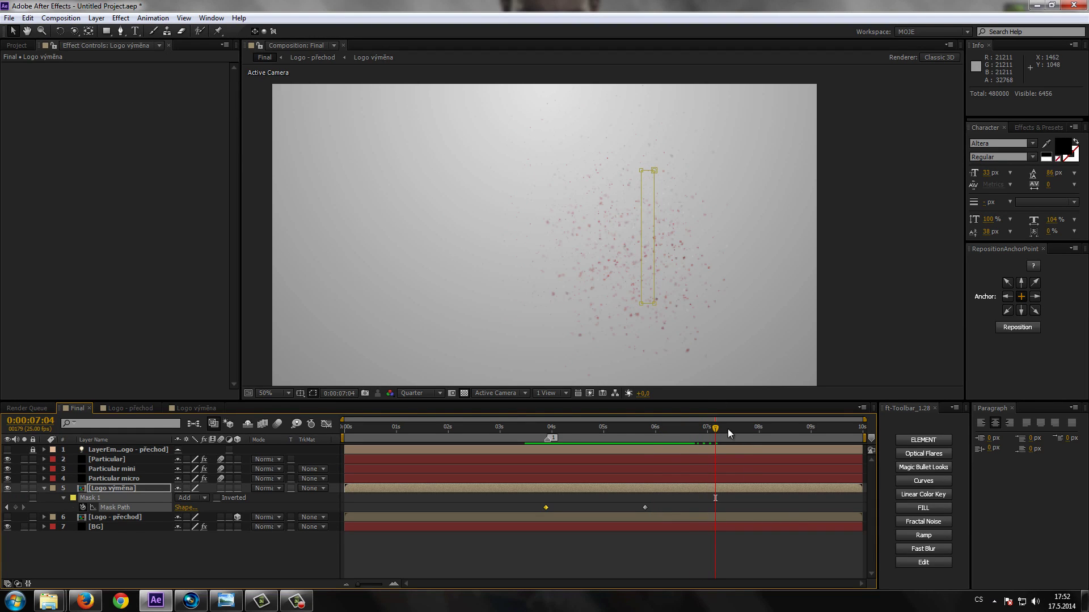
{"action": "left_click_drag", "start_coordinate": [736, 430], "coordinate": [760, 434]}
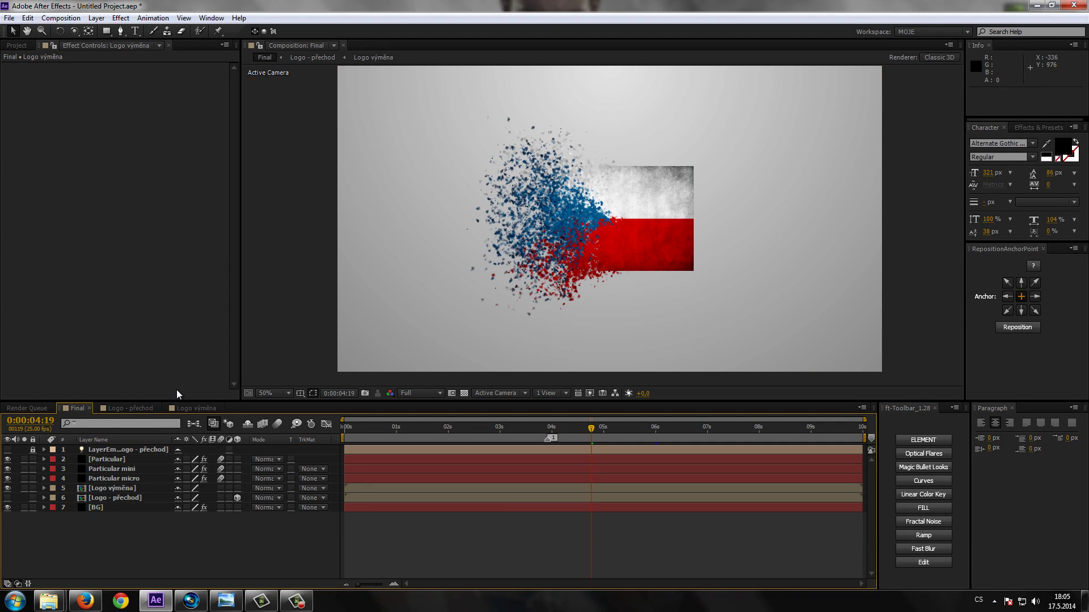
In Logo výměna, hide the flag layer and show the czt text layer, then view Final at full size.
{"action": "left_click", "coordinate": [195, 409]}
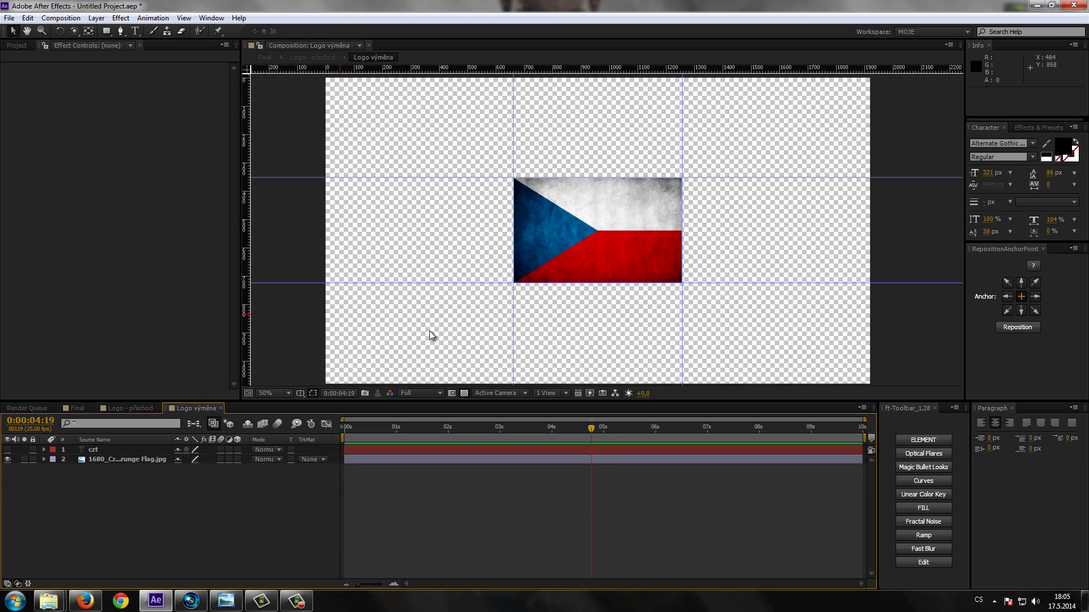
{"action": "left_click", "coordinate": [15, 47]}
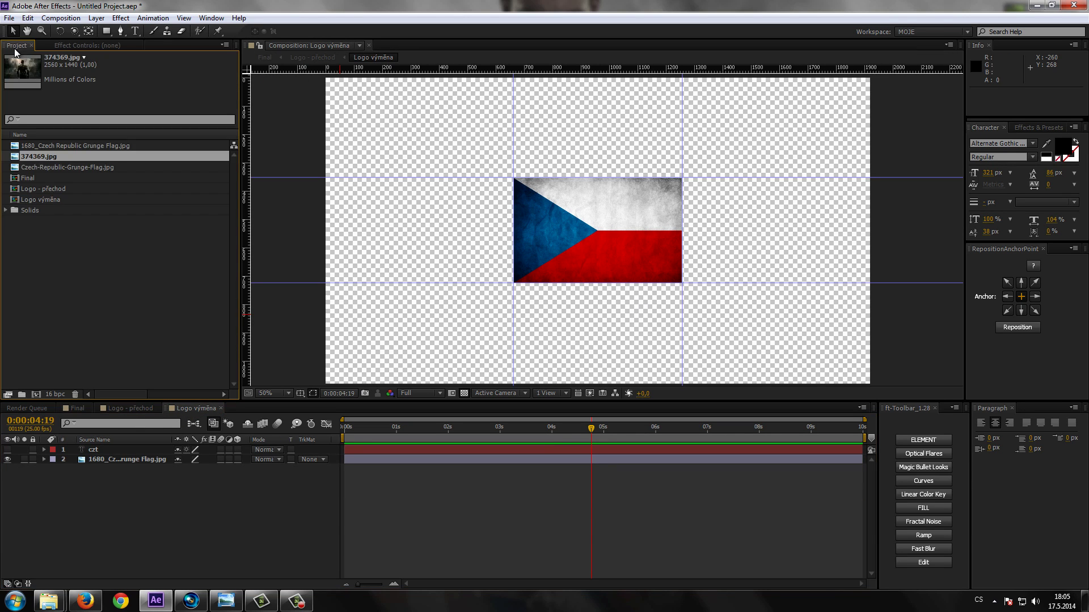
{"action": "left_click", "coordinate": [7, 459]}
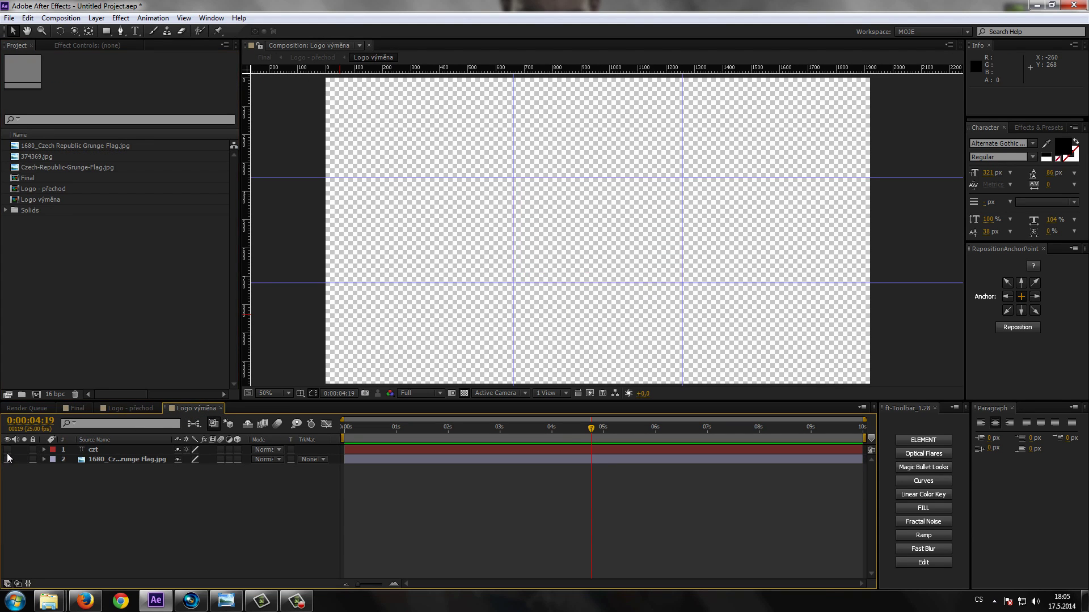
{"action": "left_click", "coordinate": [8, 450]}
{"action": "left_click", "coordinate": [77, 408]}
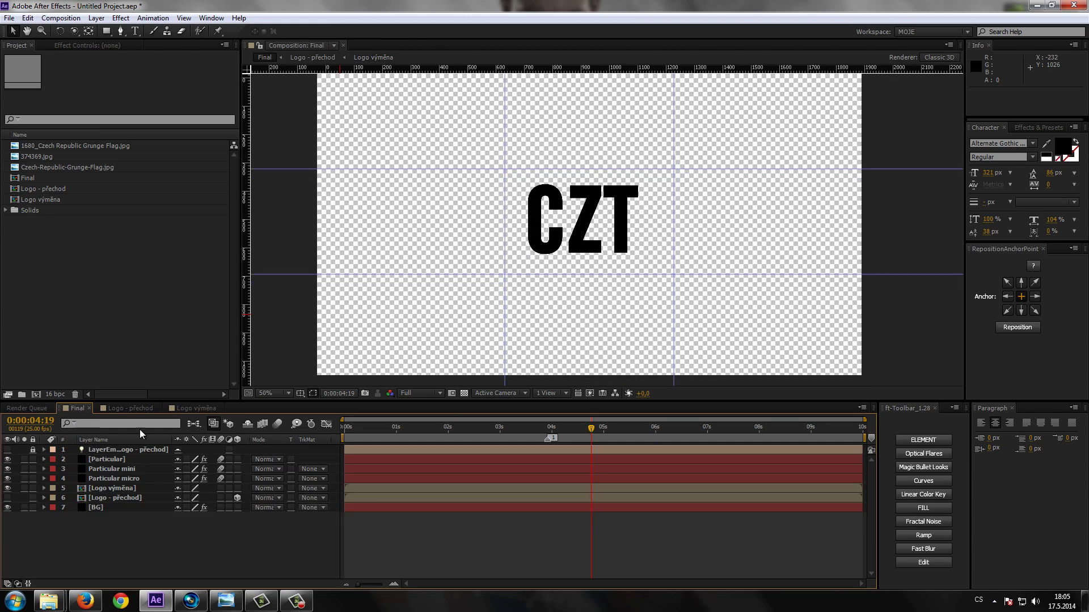
{"action": "key", "text": "period"}
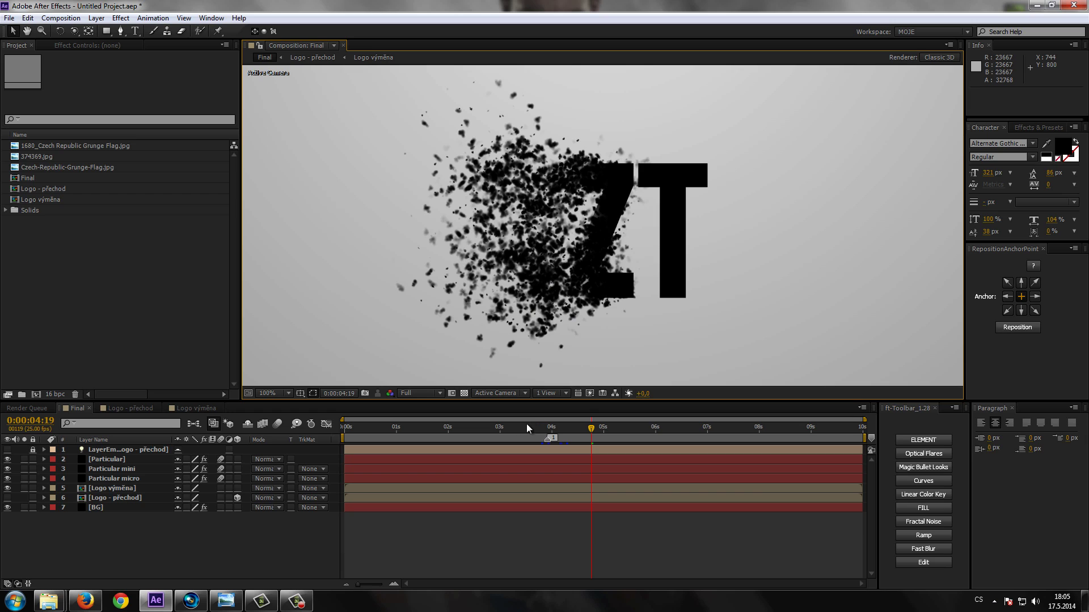
Reveal the Logo výměna layer's mask keyframes and scrub from 0:00:04:00 to check the CZT text reveal.
{"action": "left_click", "coordinate": [114, 488]}
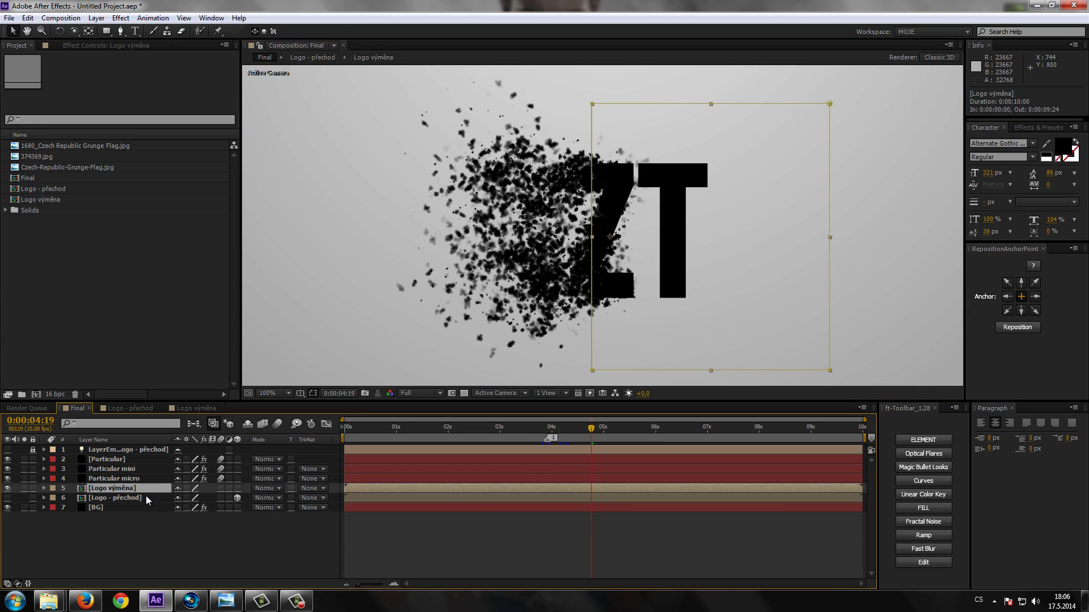
{"action": "key", "text": "m"}
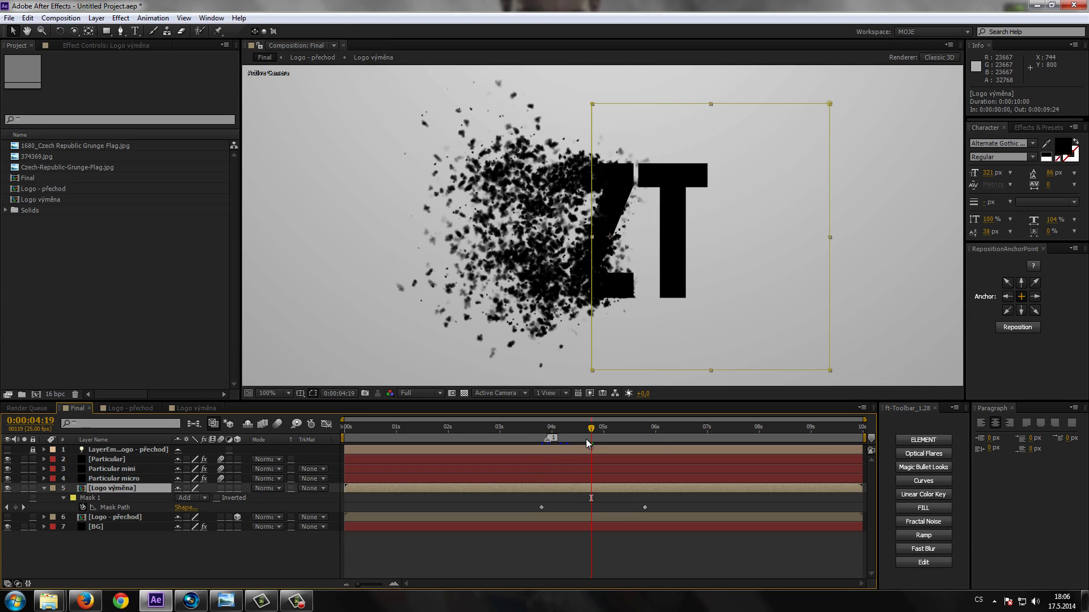
{"action": "left_click", "coordinate": [549, 438]}
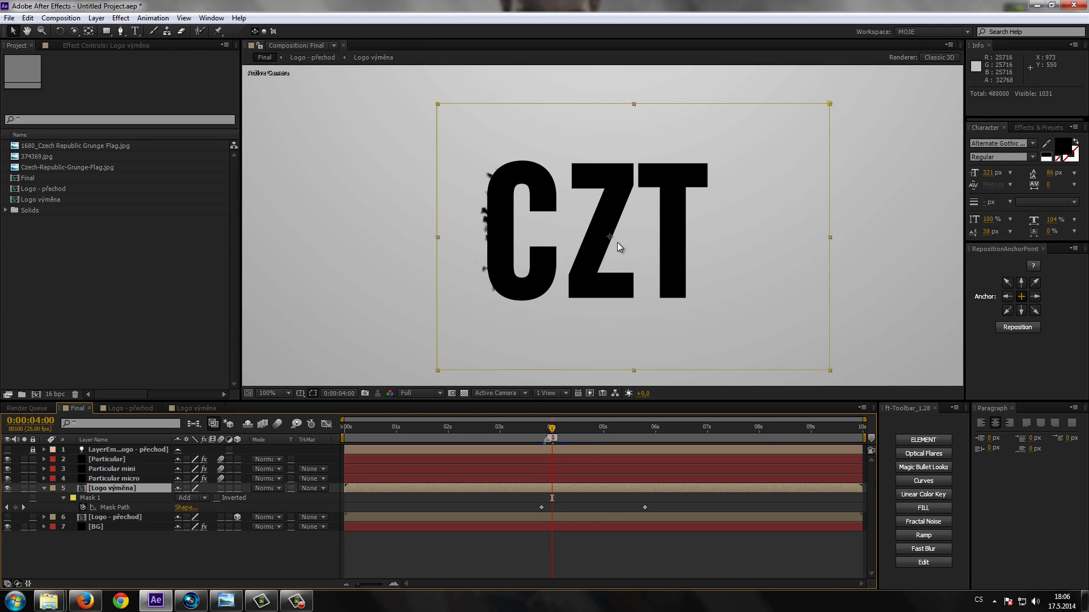
{"action": "left_click_drag", "start_coordinate": [551, 431], "coordinate": [573, 429]}
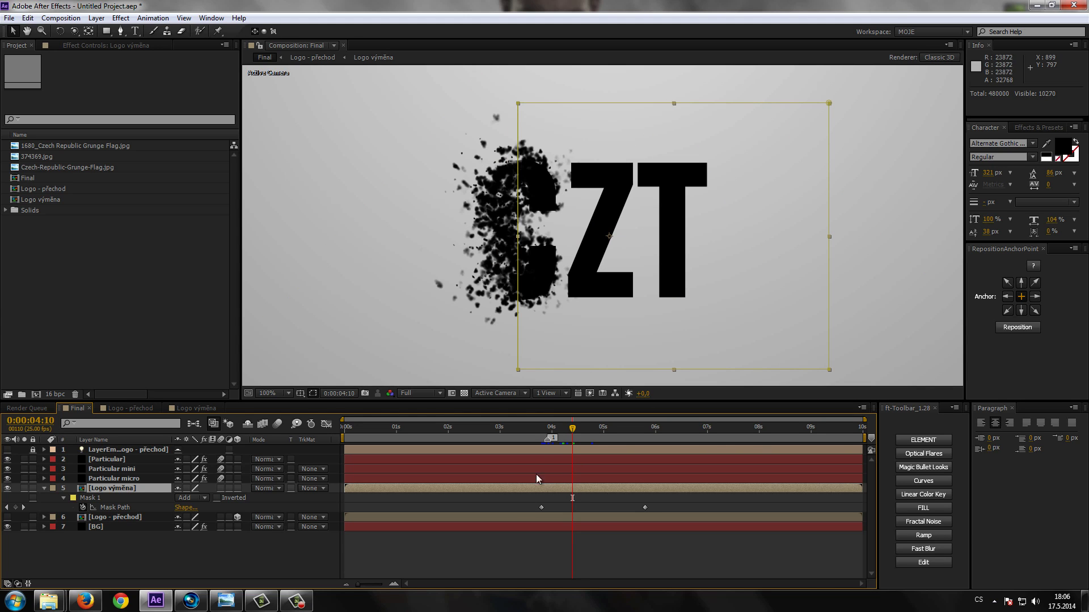
{"action": "scroll", "coordinate": [662, 254], "scroll_direction": "down", "scroll_amount": 2}
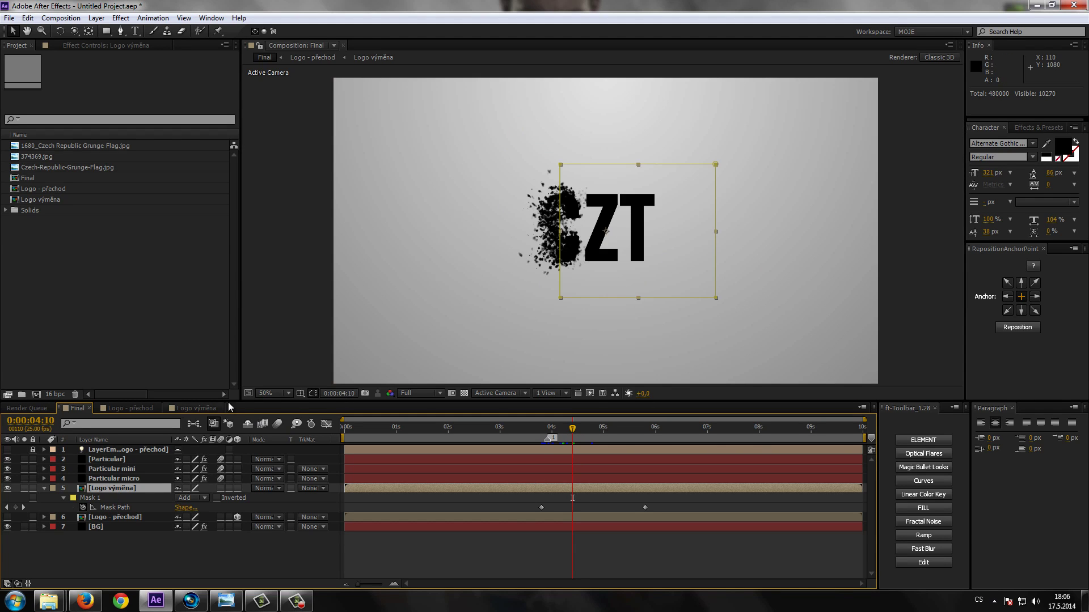
{"action": "left_click", "coordinate": [191, 409]}
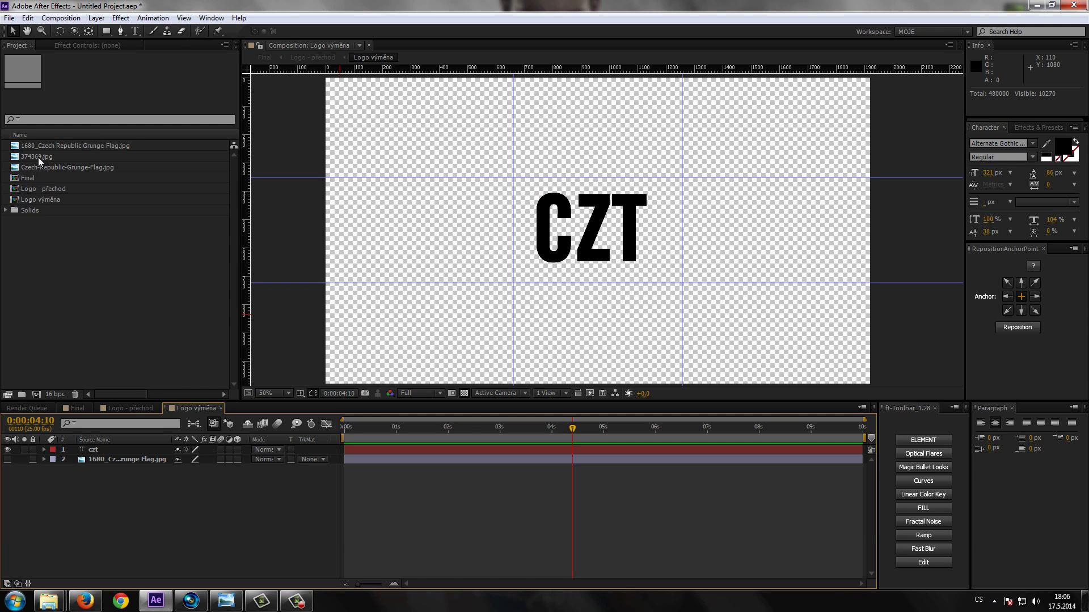
Place 374369.jpg in Logo výměna at 23% scale, centred, and toggle Motion Blur in the Final comp.
{"action": "left_click_drag", "start_coordinate": [31, 161], "coordinate": [91, 454]}
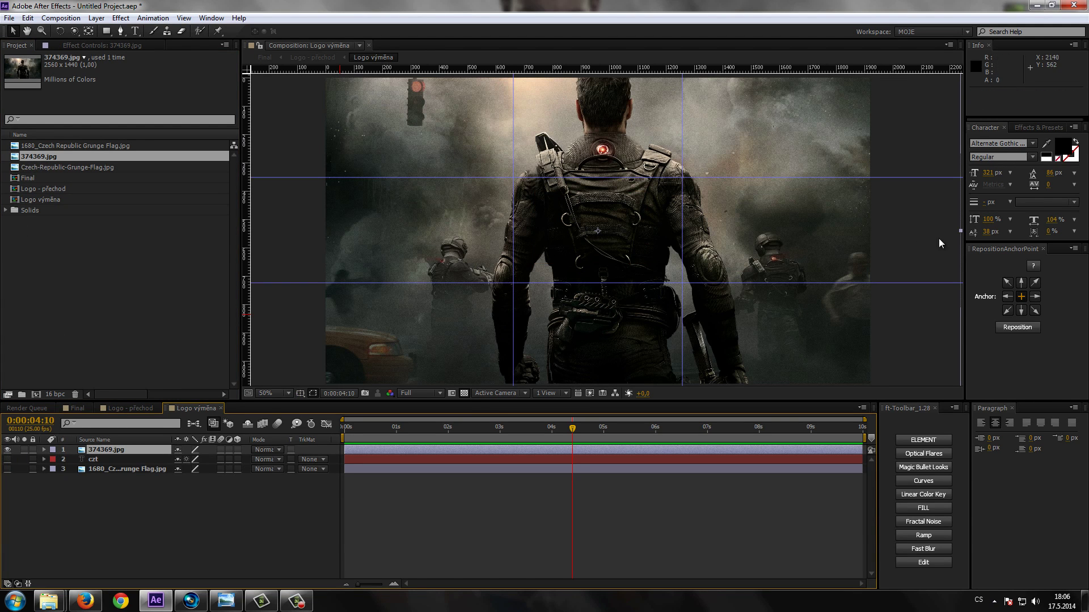
{"action": "left_click_drag", "start_coordinate": [959, 230], "coordinate": [549, 266]}
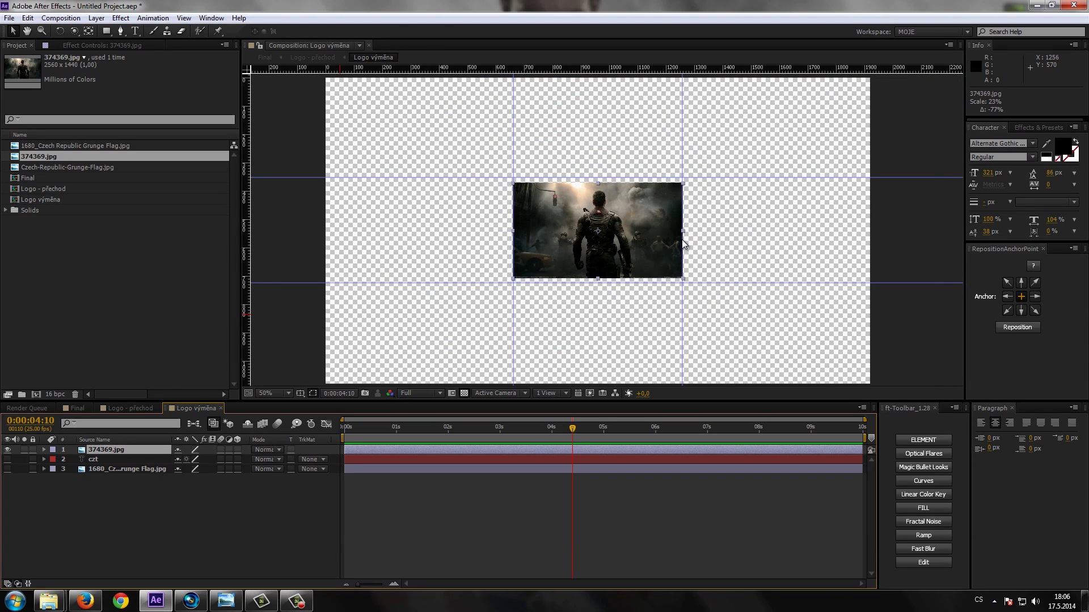
{"action": "left_click", "coordinate": [75, 408]}
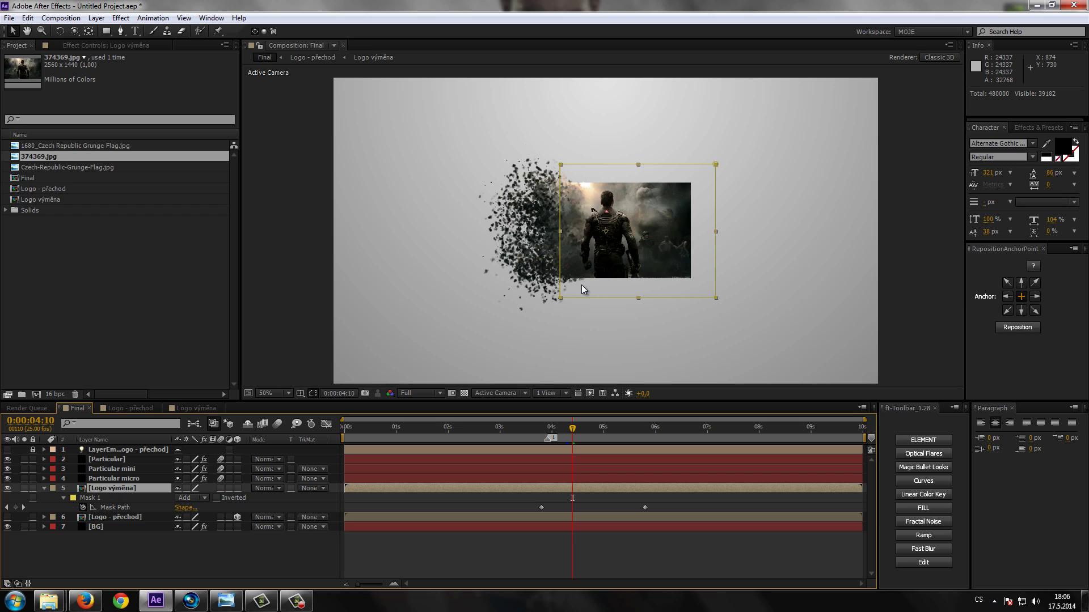
{"action": "left_click", "coordinate": [132, 555]}
{"action": "left_click", "coordinate": [45, 489]}
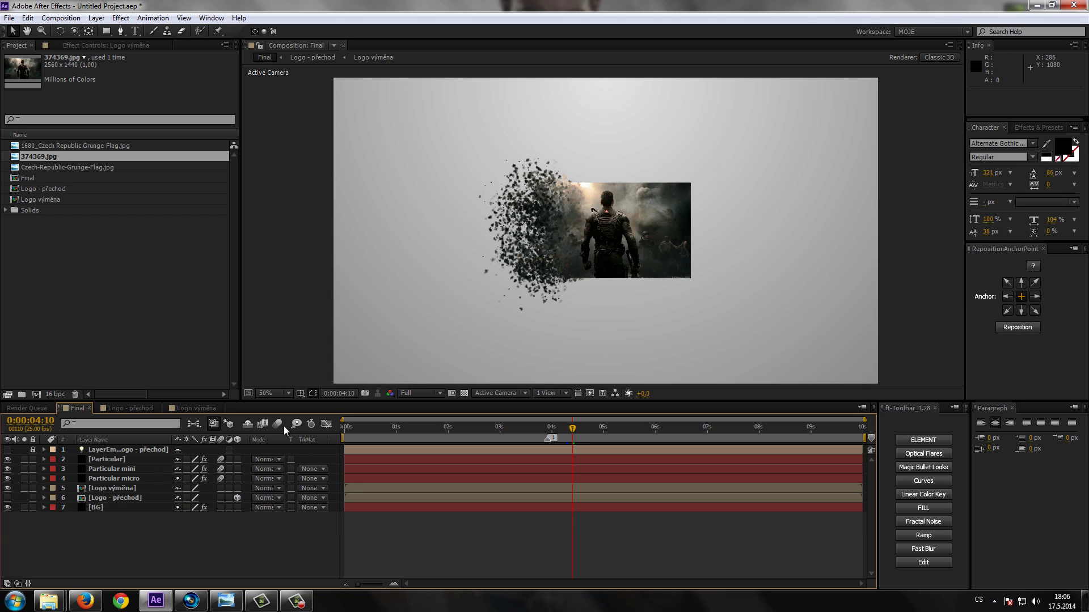
{"action": "left_click", "coordinate": [278, 424]}
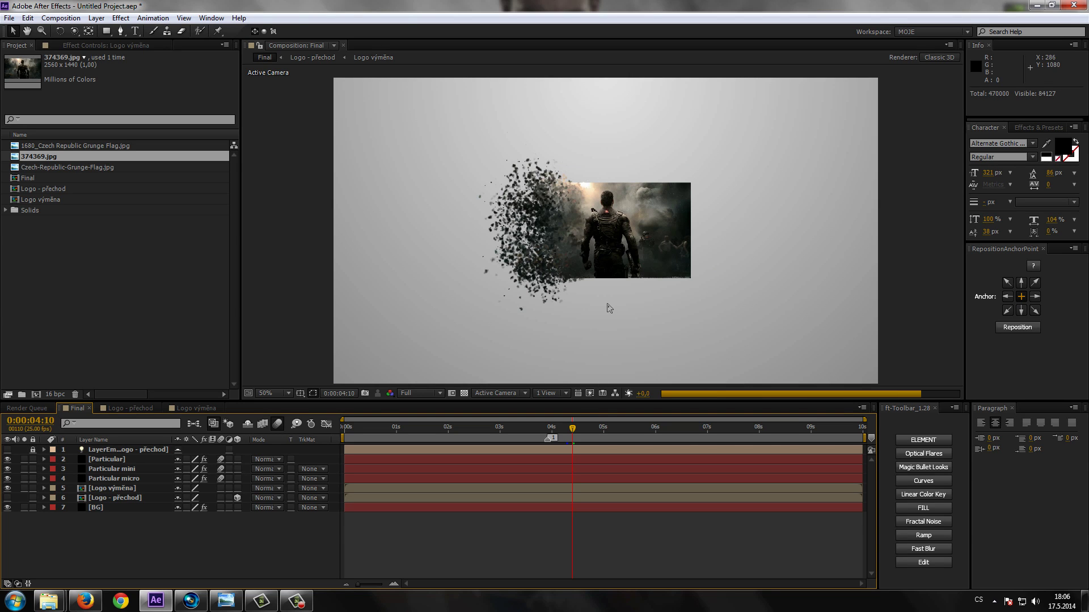
{"action": "scroll", "coordinate": [591, 318], "scroll_direction": "up", "scroll_amount": 2}
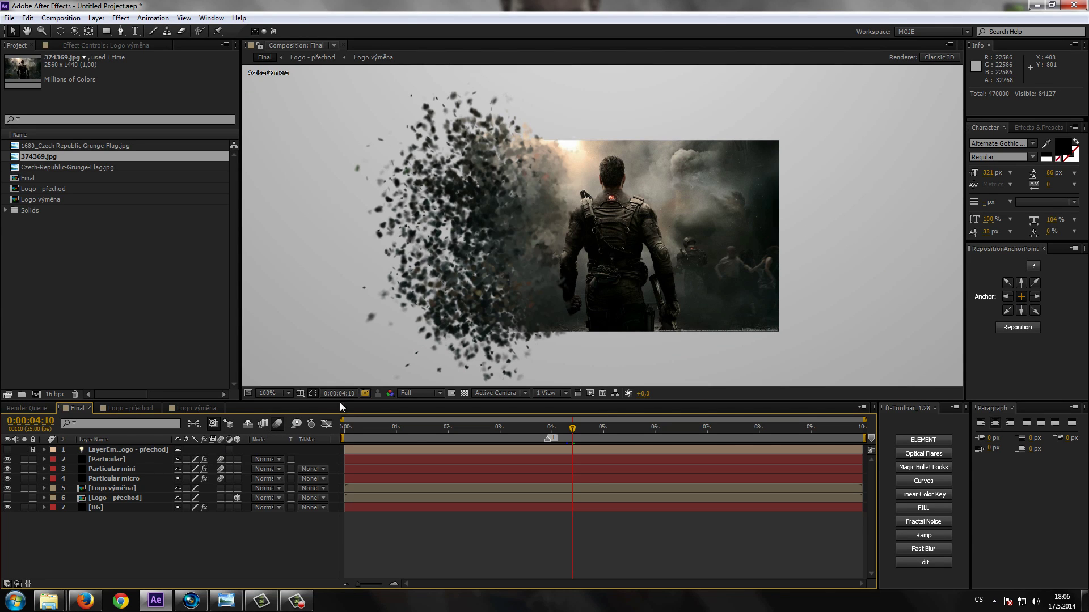
{"action": "scroll", "coordinate": [589, 306], "scroll_direction": "down", "scroll_amount": 2}
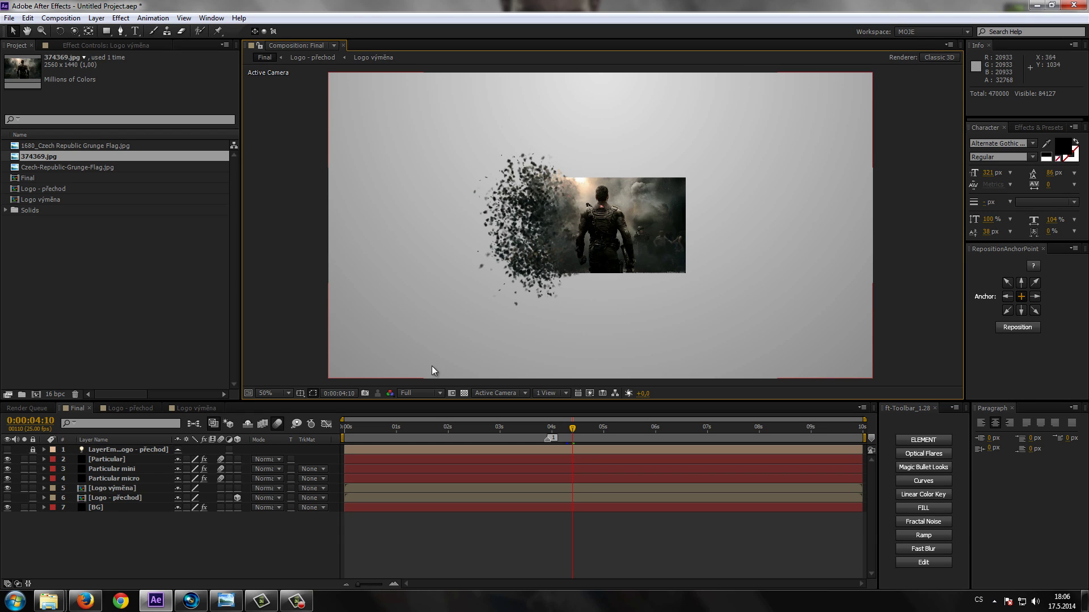
{"action": "left_click_drag", "start_coordinate": [602, 277], "coordinate": [578, 281]}
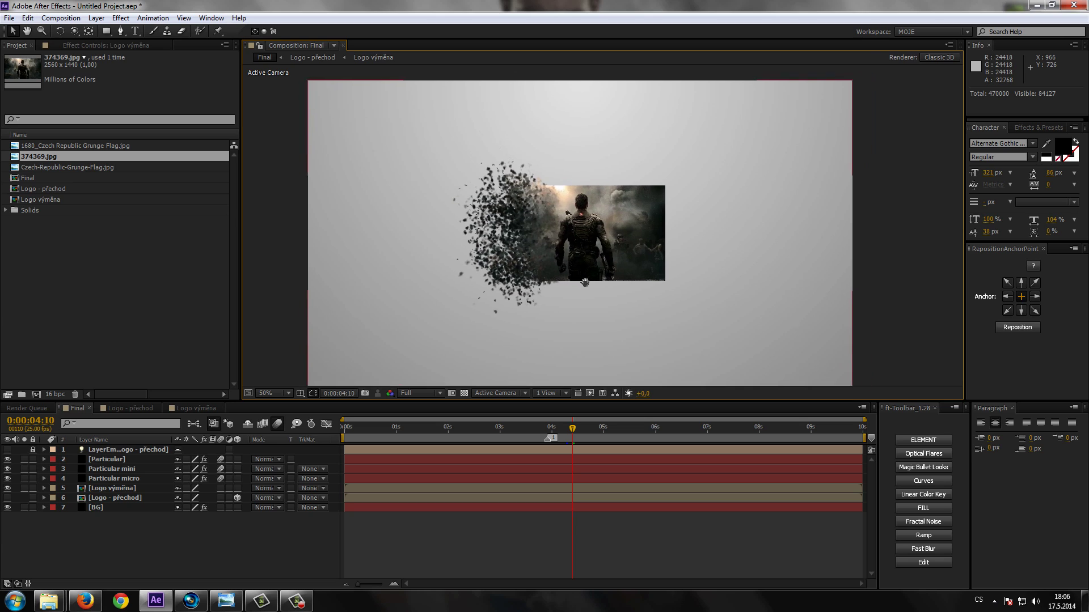